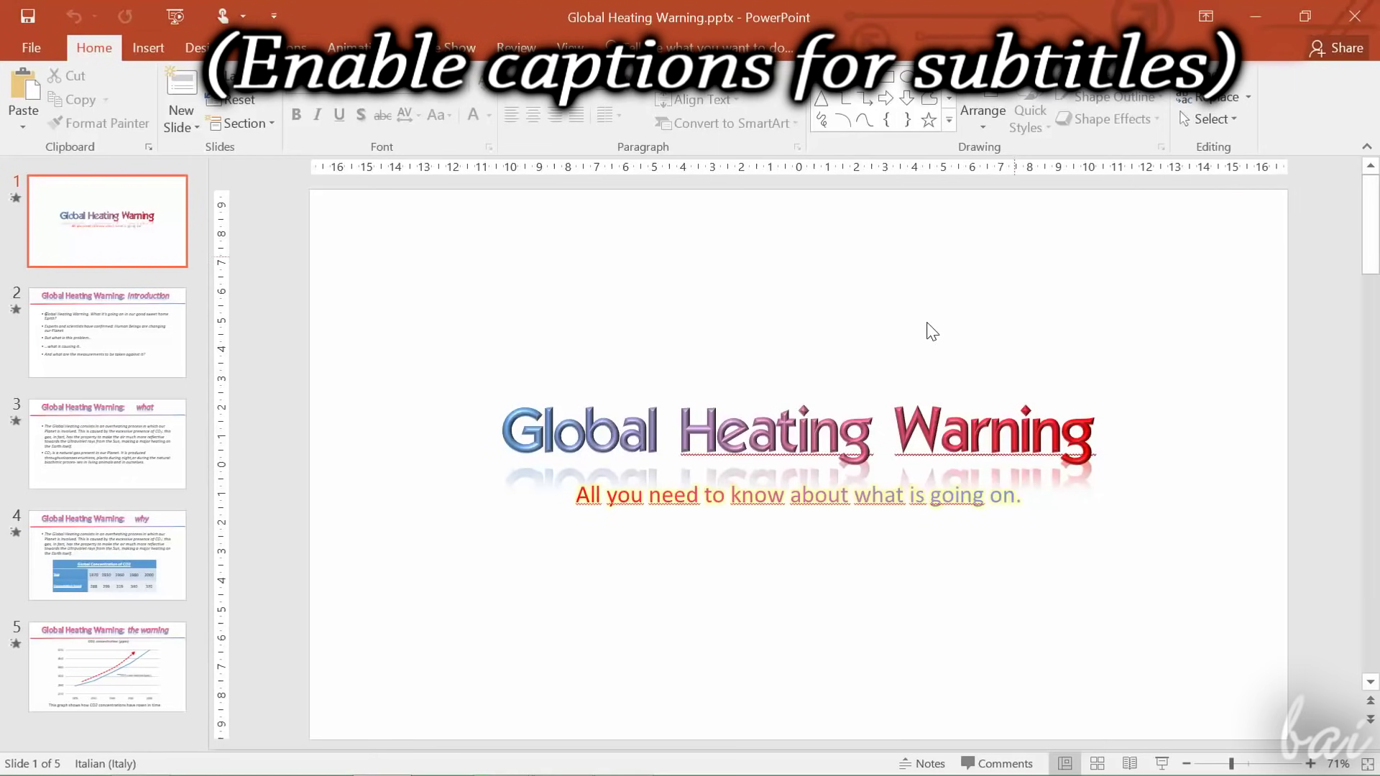
# - Preview slides 2 to 5 of Global Heating Warning, then return to the title slide
pyautogui.click(146, 360)
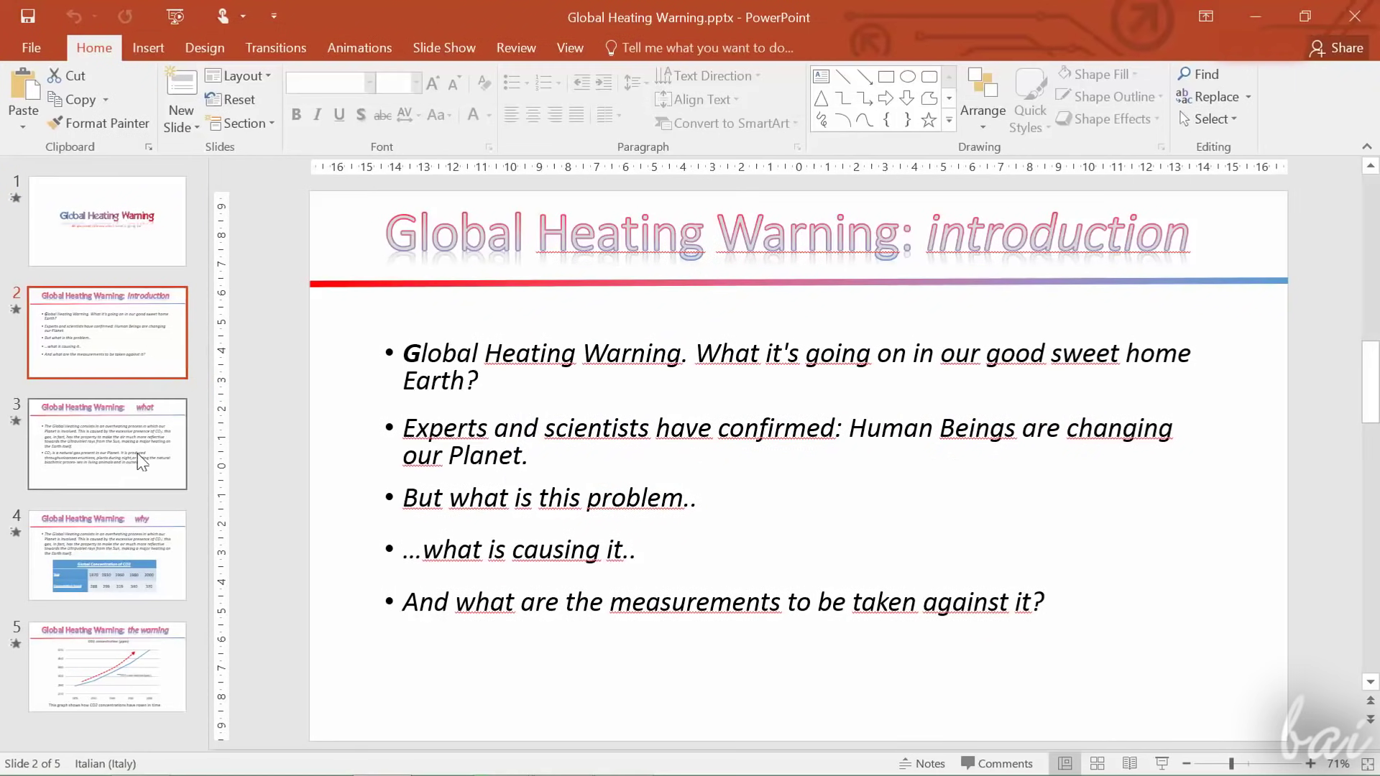
pyautogui.click(141, 462)
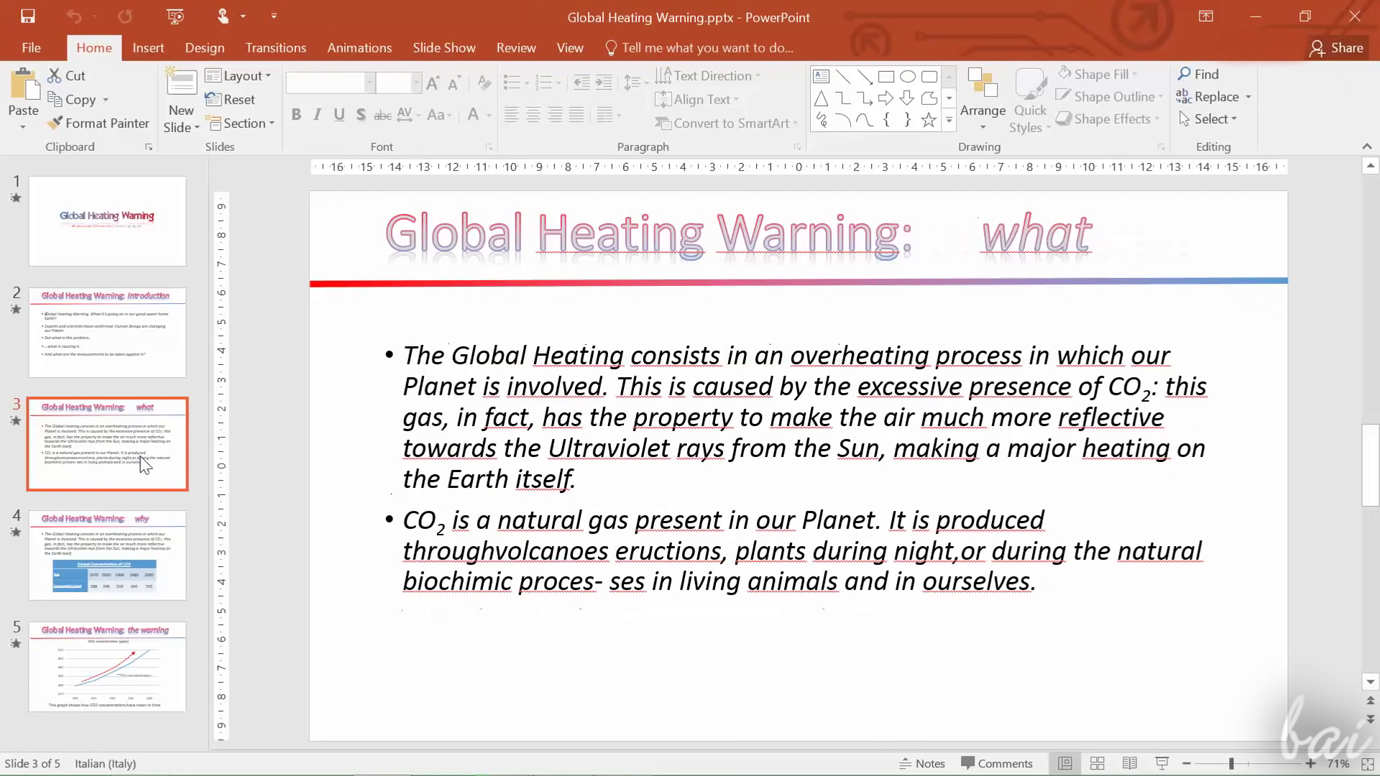
pyautogui.click(140, 545)
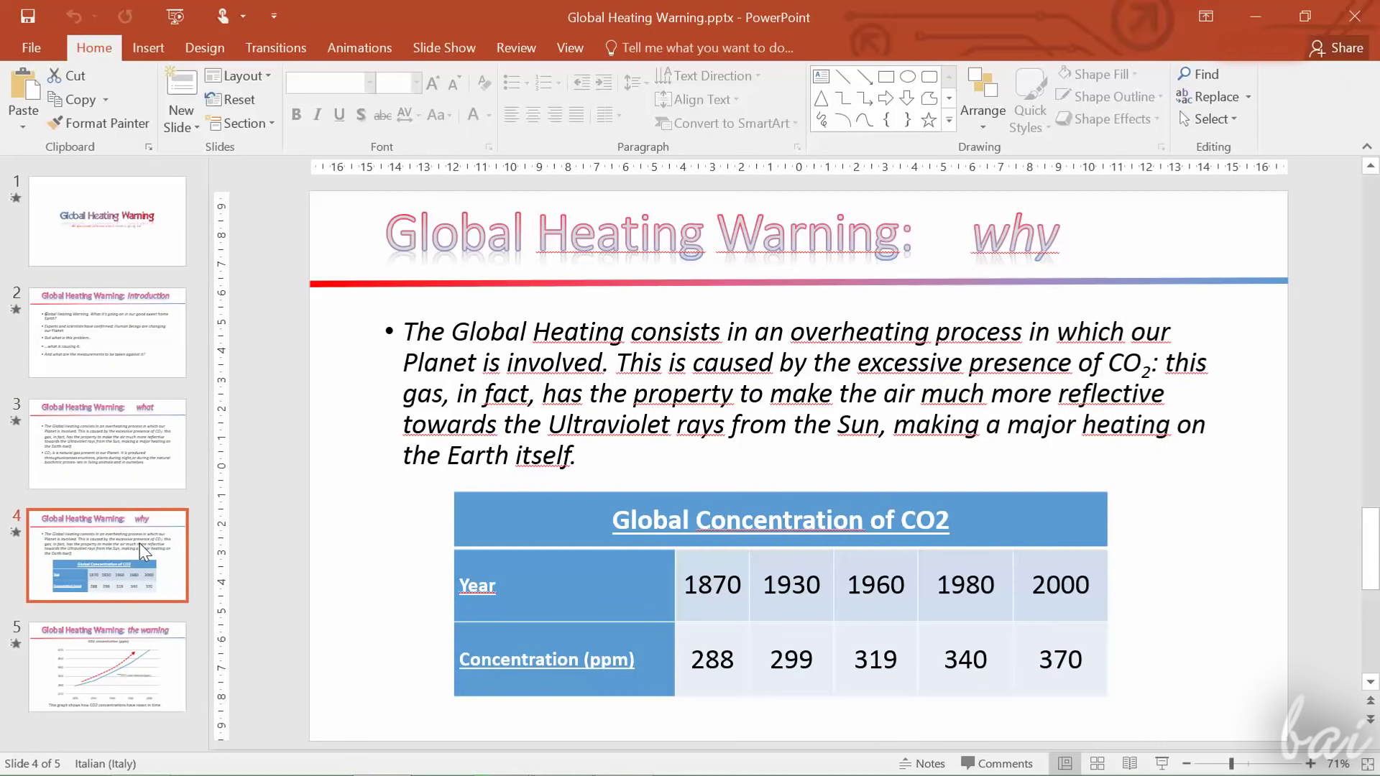
pyautogui.click(142, 652)
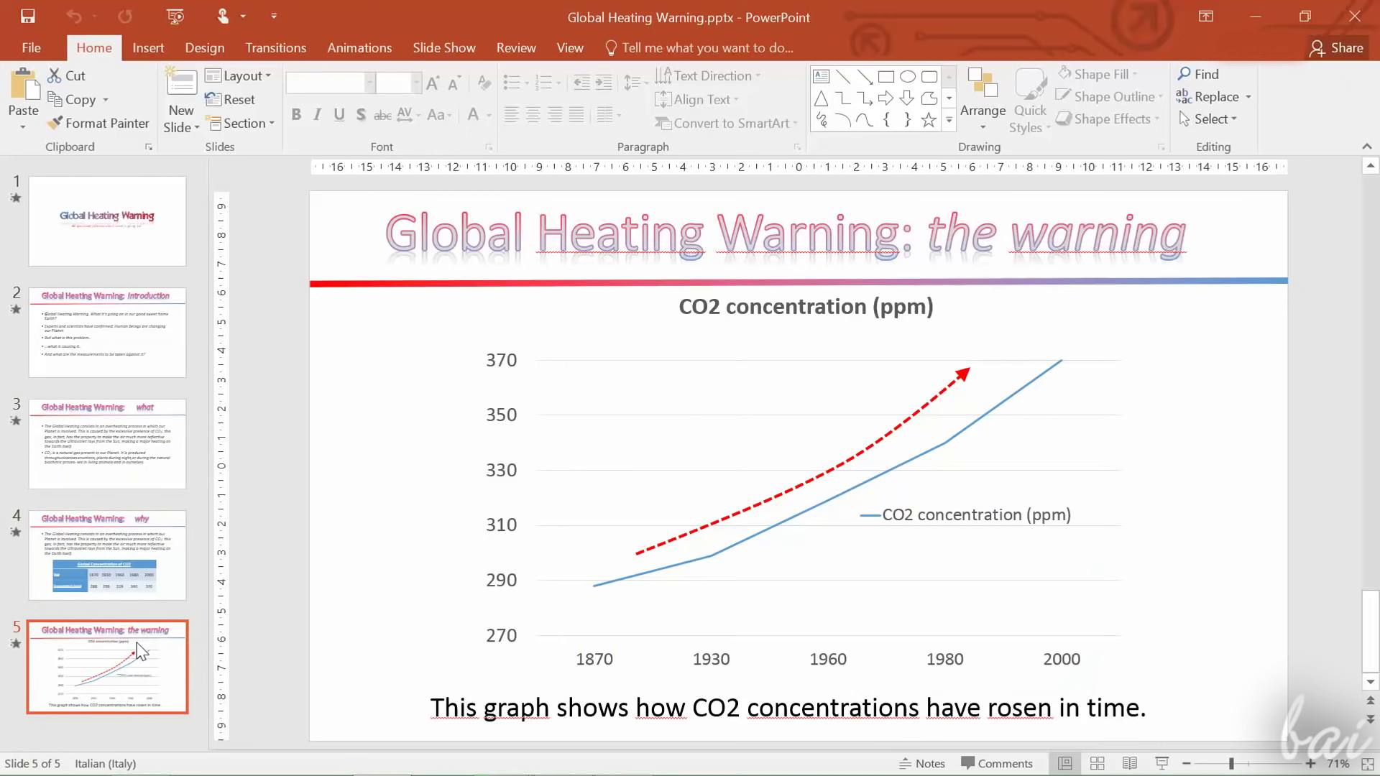
pyautogui.click(142, 265)
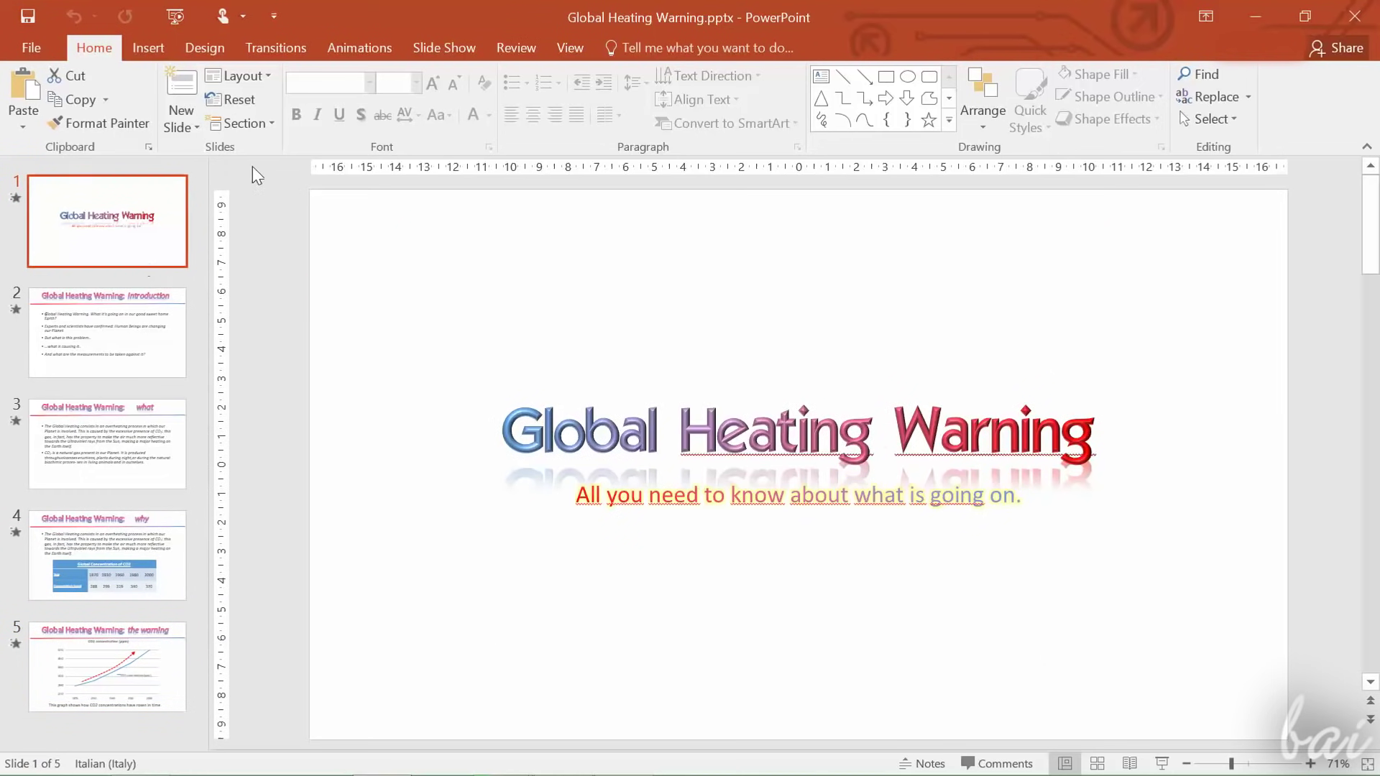
# - Run the slide show from the title slide, then step through slides 2 to 5 again
pyautogui.click(426, 51)
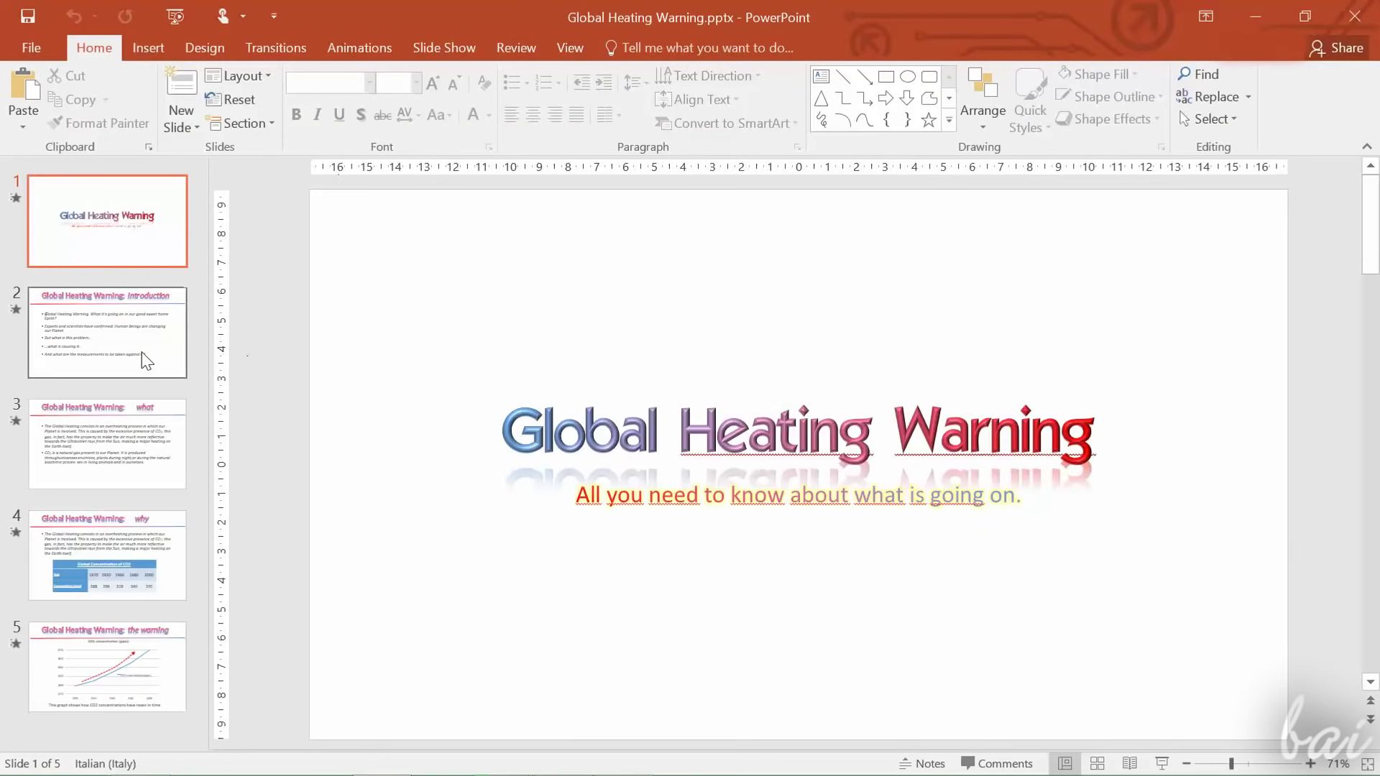
pyautogui.click(146, 362)
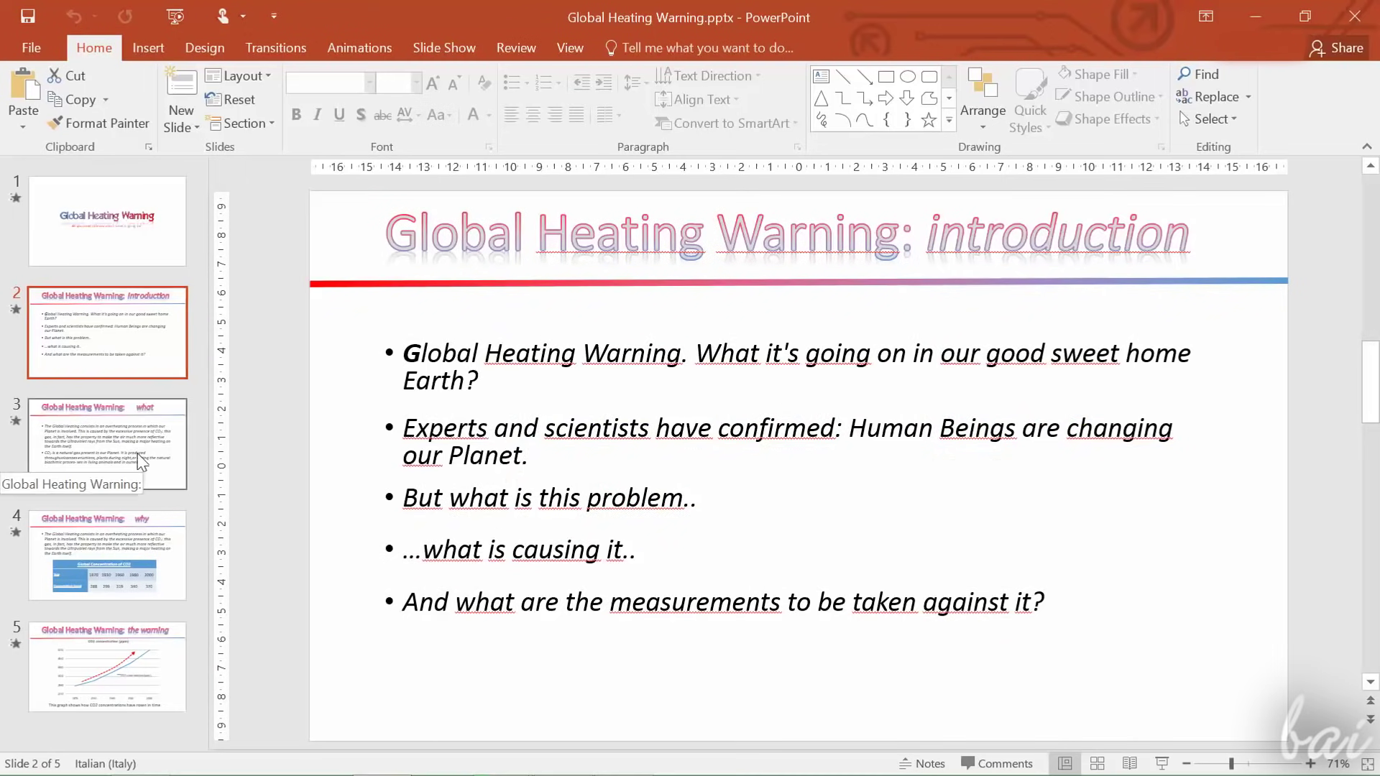
pyautogui.click(141, 460)
pyautogui.click(140, 544)
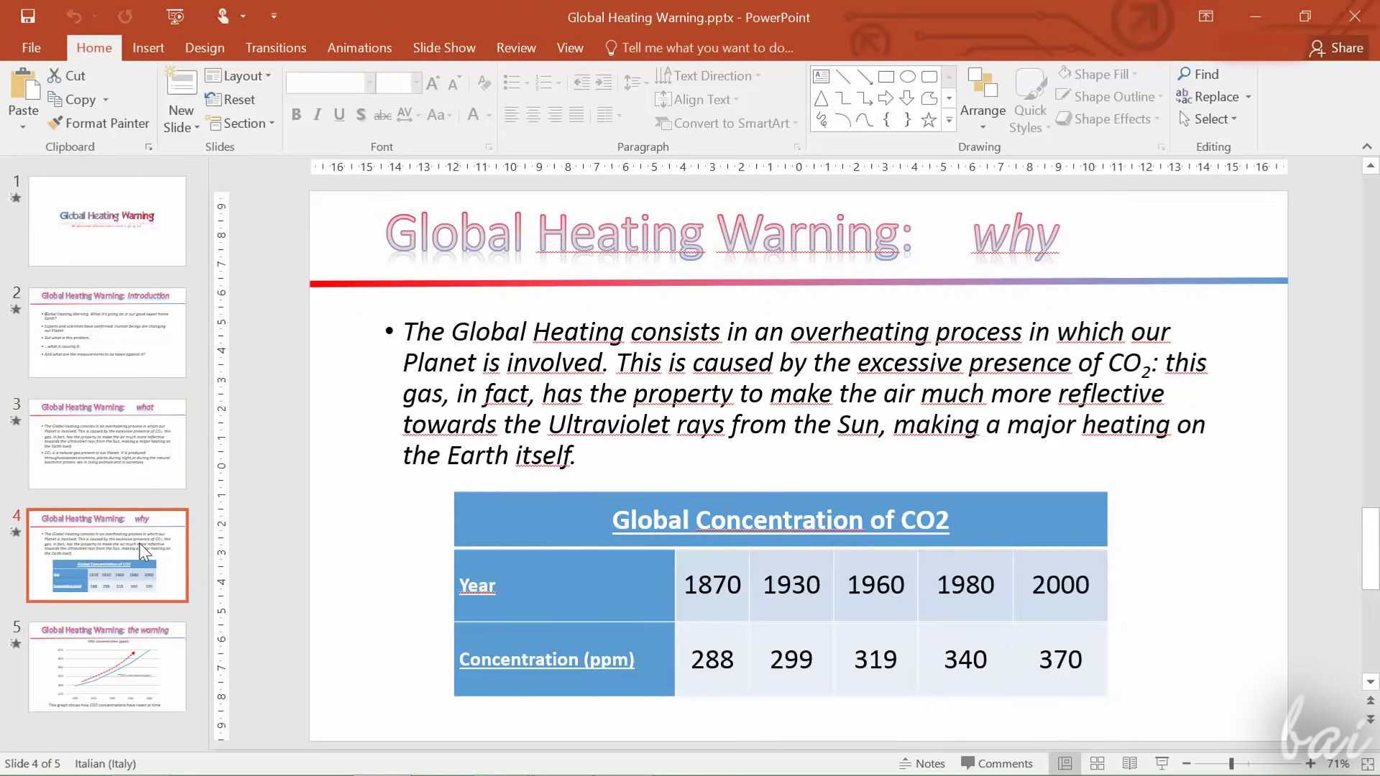
pyautogui.click(141, 652)
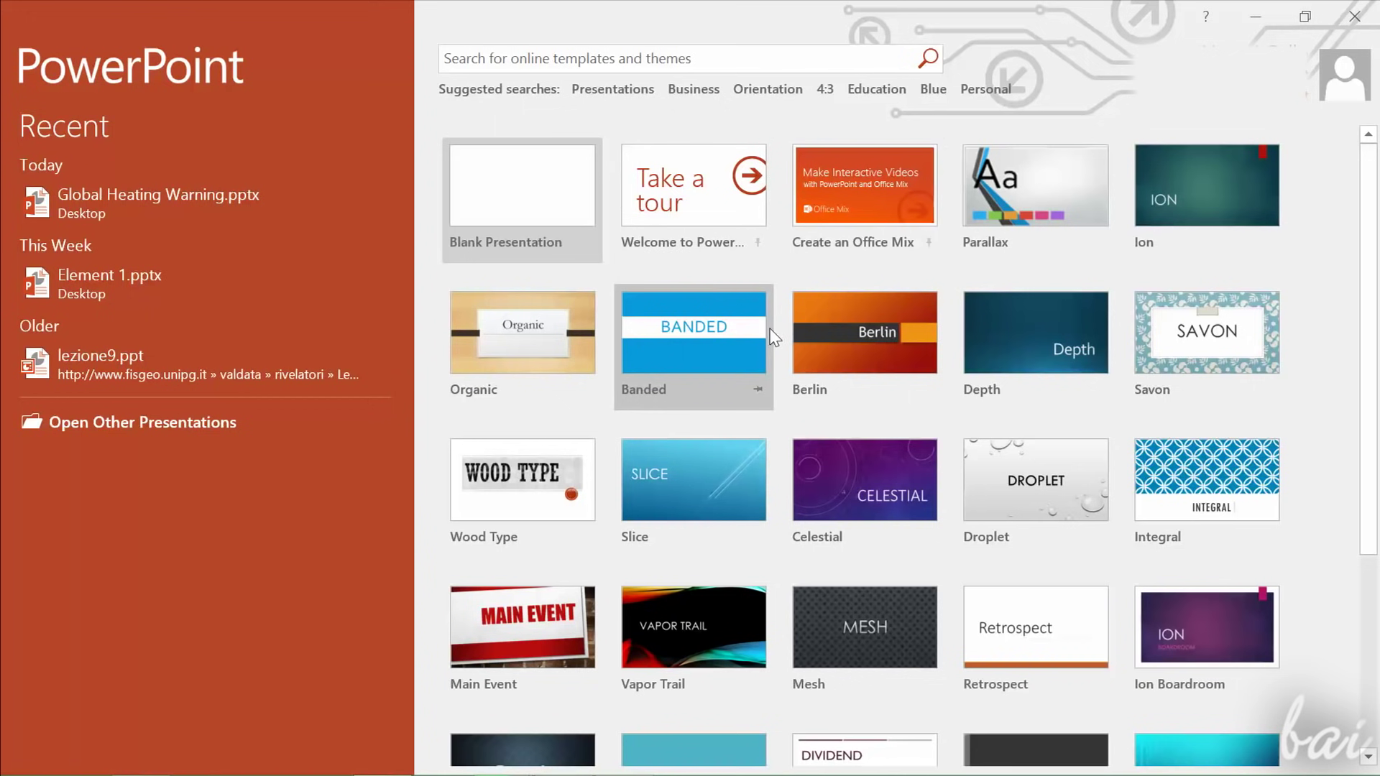
# - Reopen Global Heating Warning.pptx and step through slides 2 to 5 back to the title slide
pyautogui.click(555, 212)
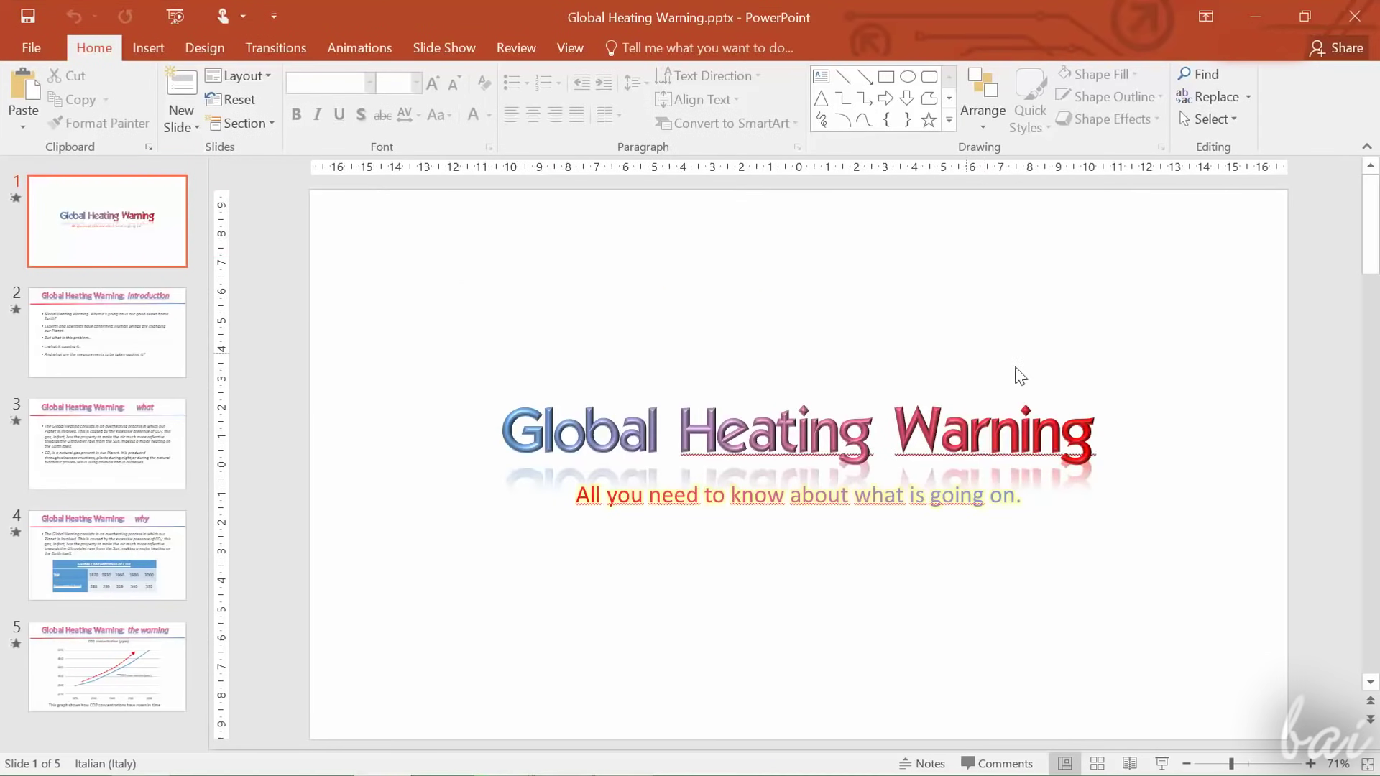
pyautogui.click(147, 362)
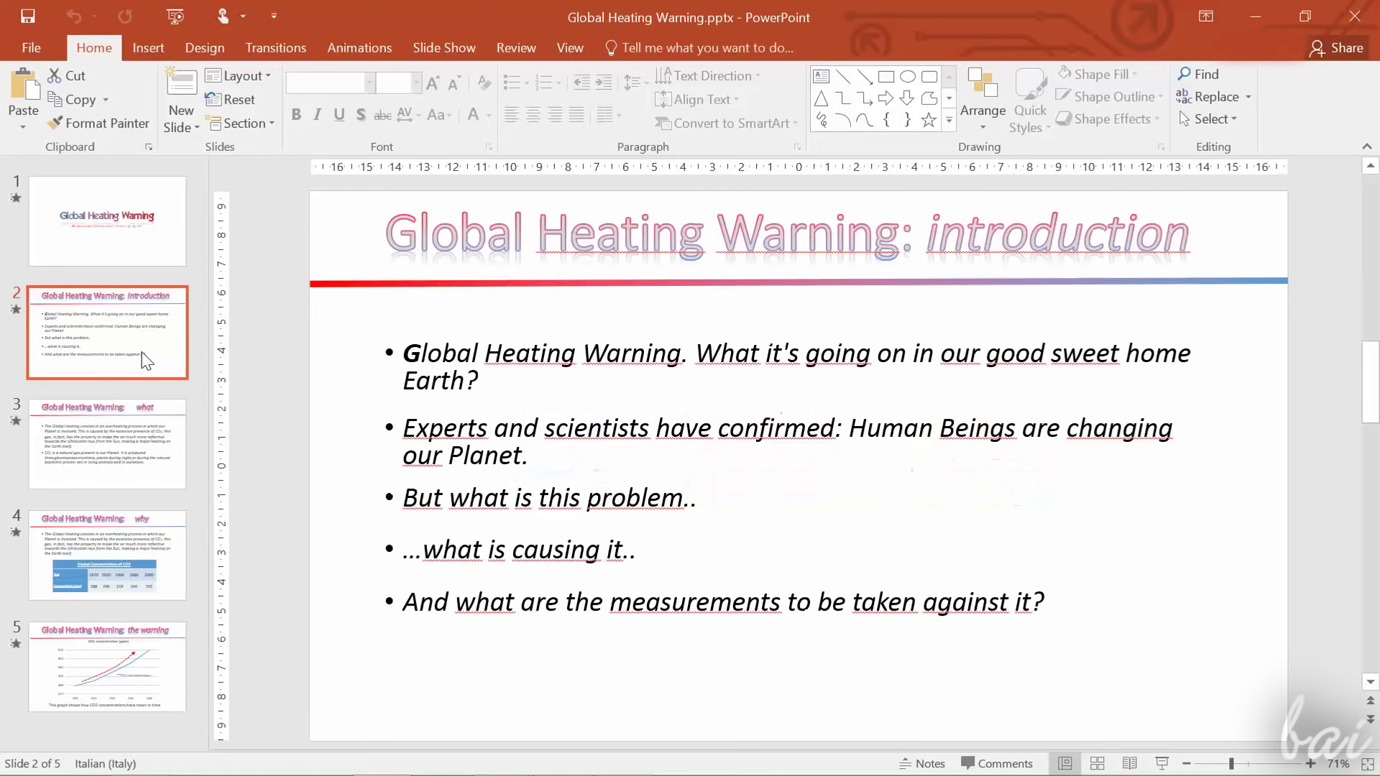
pyautogui.click(141, 460)
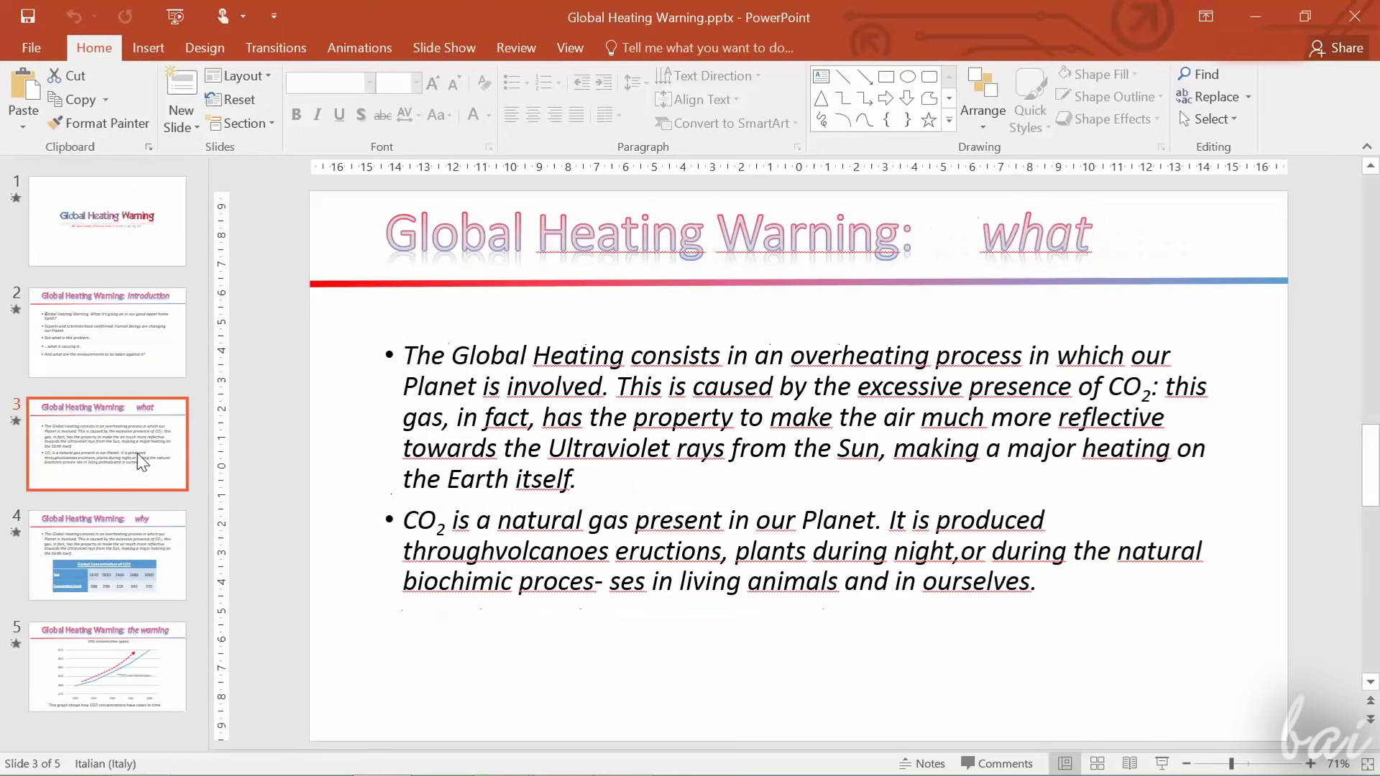
pyautogui.click(140, 543)
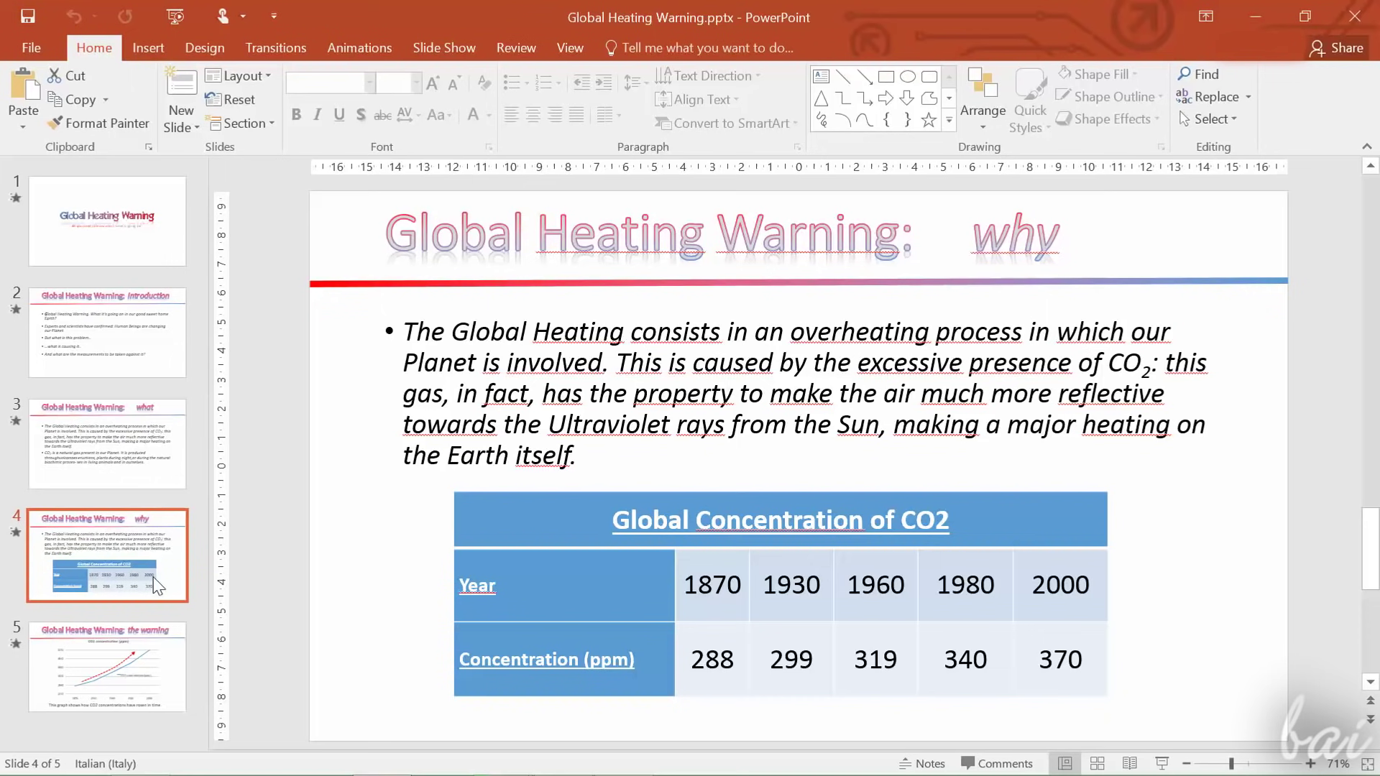
pyautogui.click(141, 651)
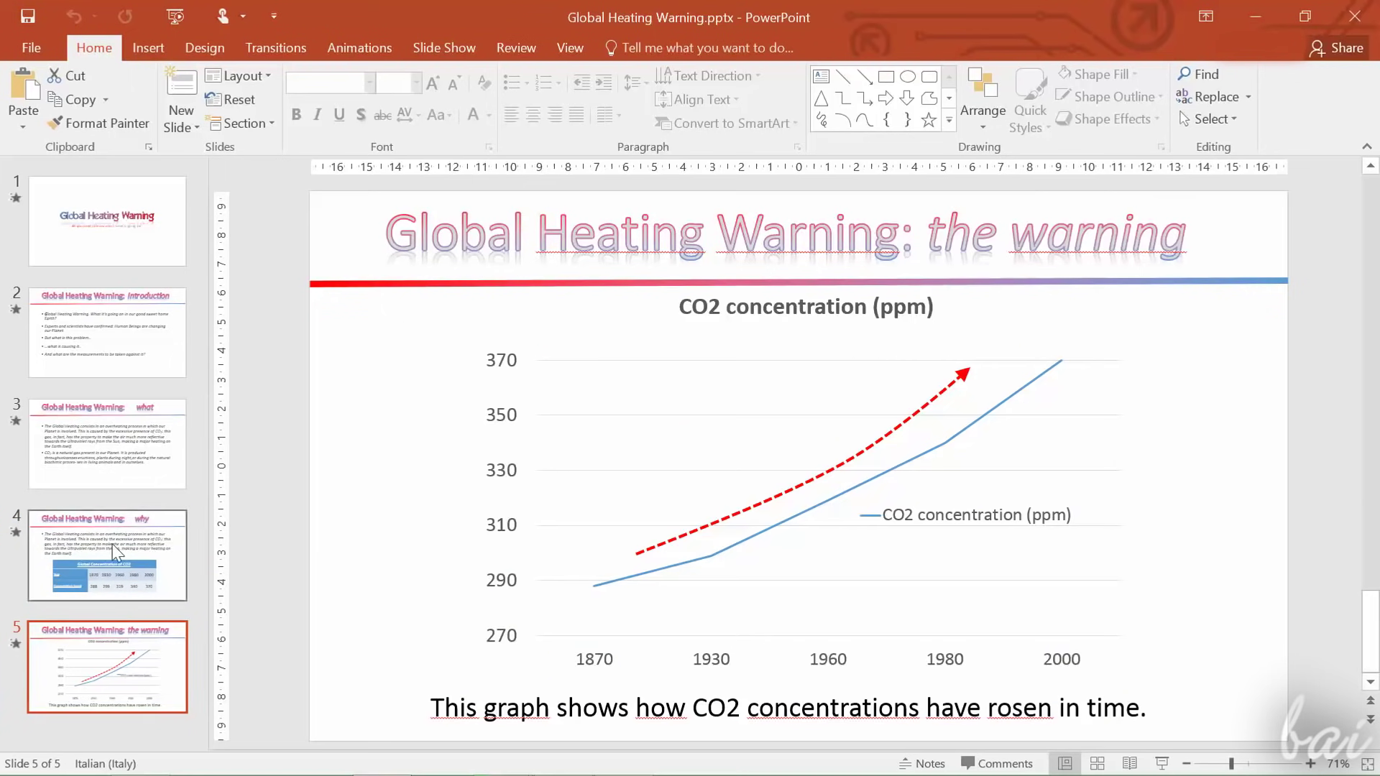
pyautogui.click(141, 263)
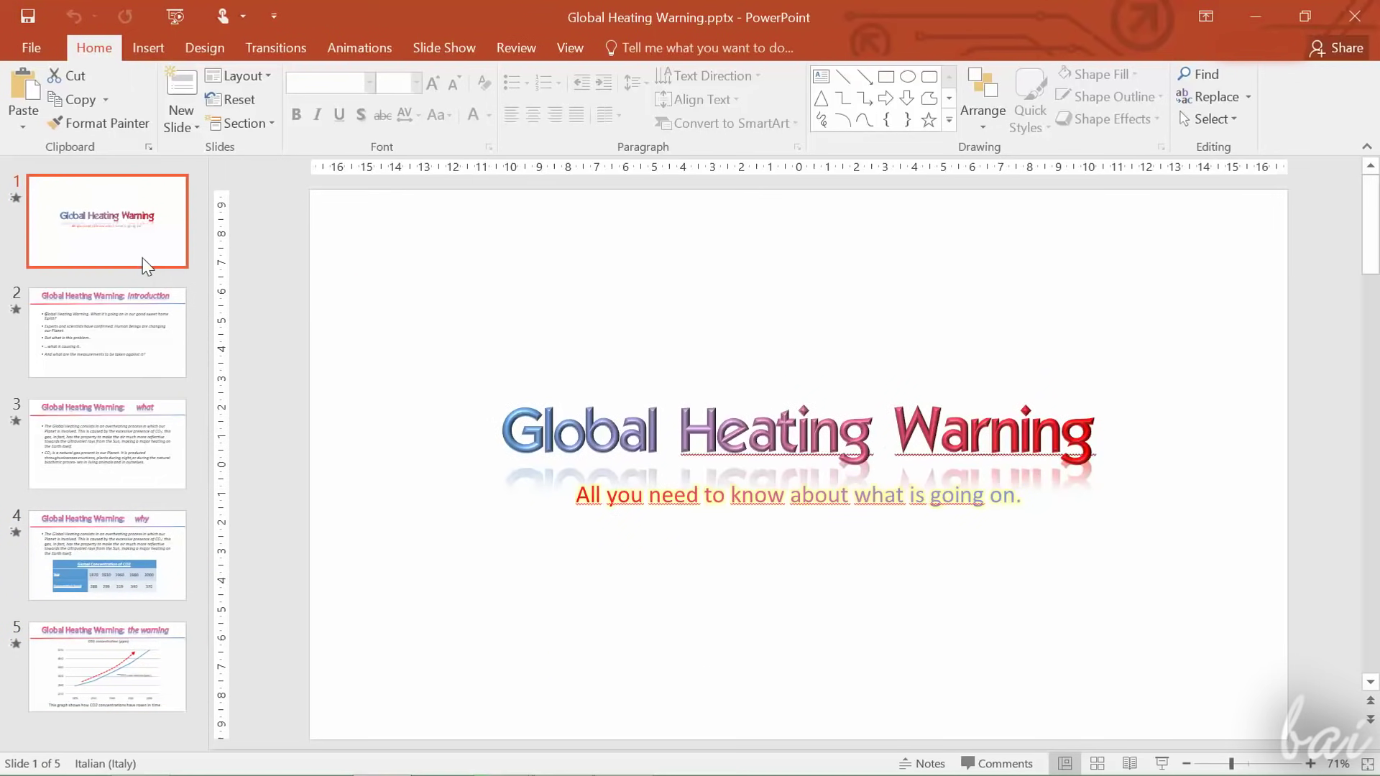
# - Start a blank presentation and draw two diagonal lines on its title slide
pyautogui.click(425, 50)
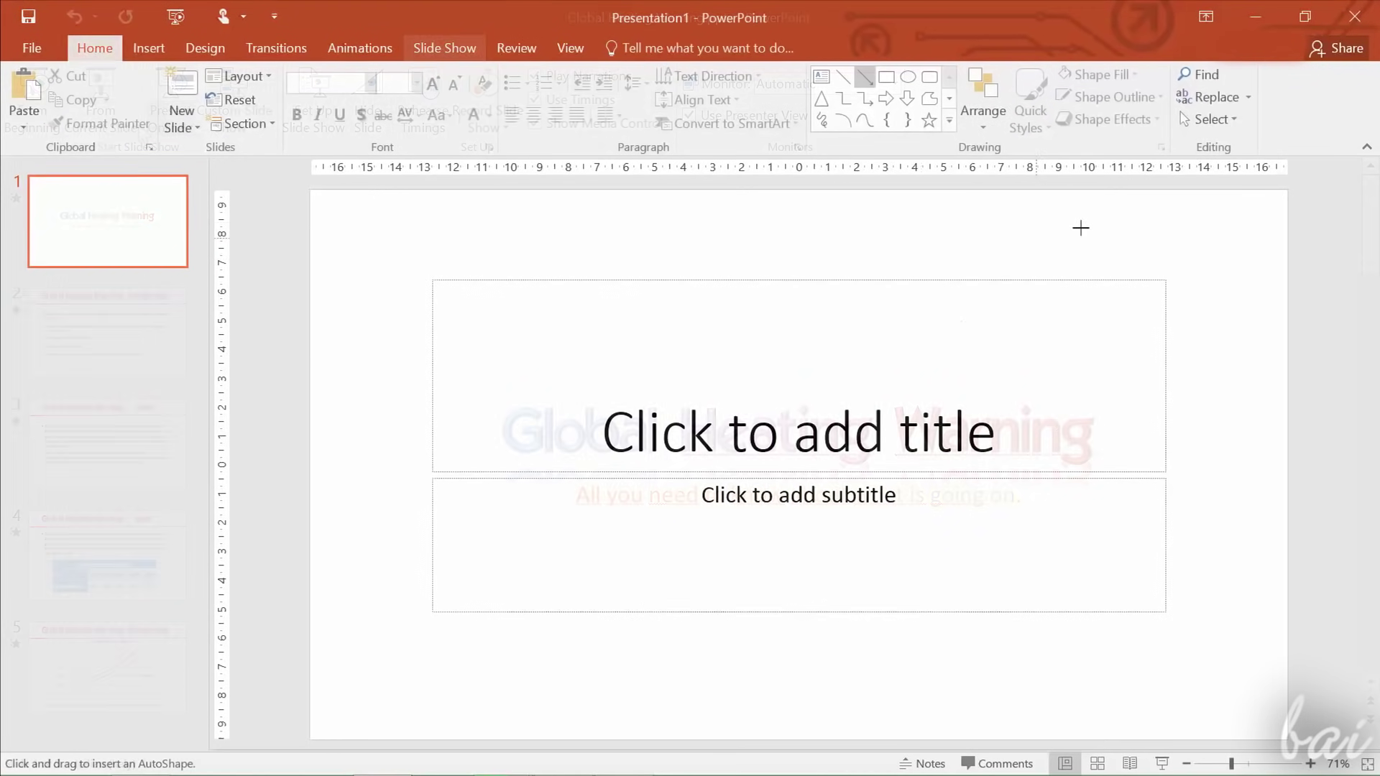
pyautogui.moveTo(1081, 228)
pyautogui.mouseDown()
pyautogui.moveTo(893, 348)
pyautogui.moveTo(906, 389)
pyautogui.mouseUp()
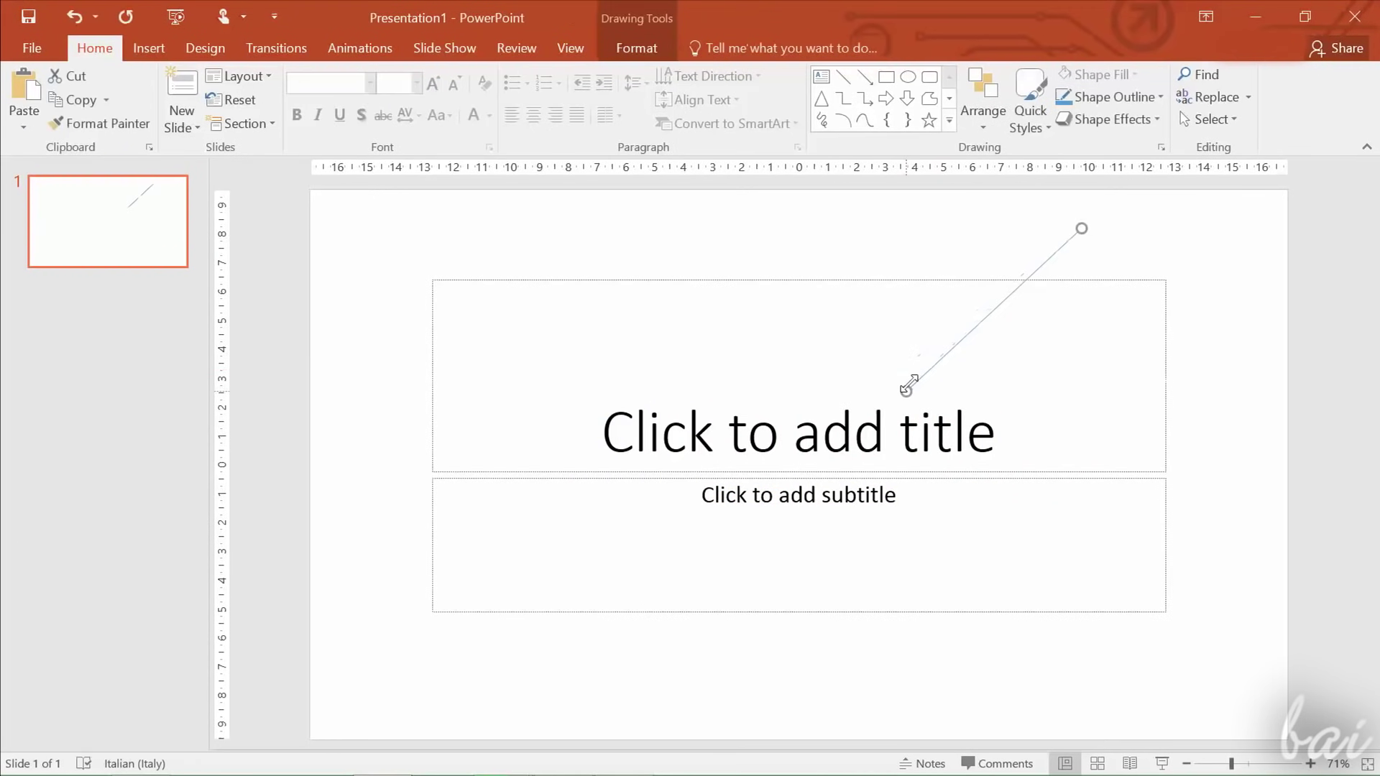
pyautogui.click(863, 86)
pyautogui.moveTo(455, 215)
pyautogui.mouseDown()
pyautogui.moveTo(588, 286)
pyautogui.moveTo(667, 382)
pyautogui.mouseUp()
# - Add a new second slide from the thumbnail pane and show it
pyautogui.rightClick(126, 316)
pyautogui.click(167, 381)
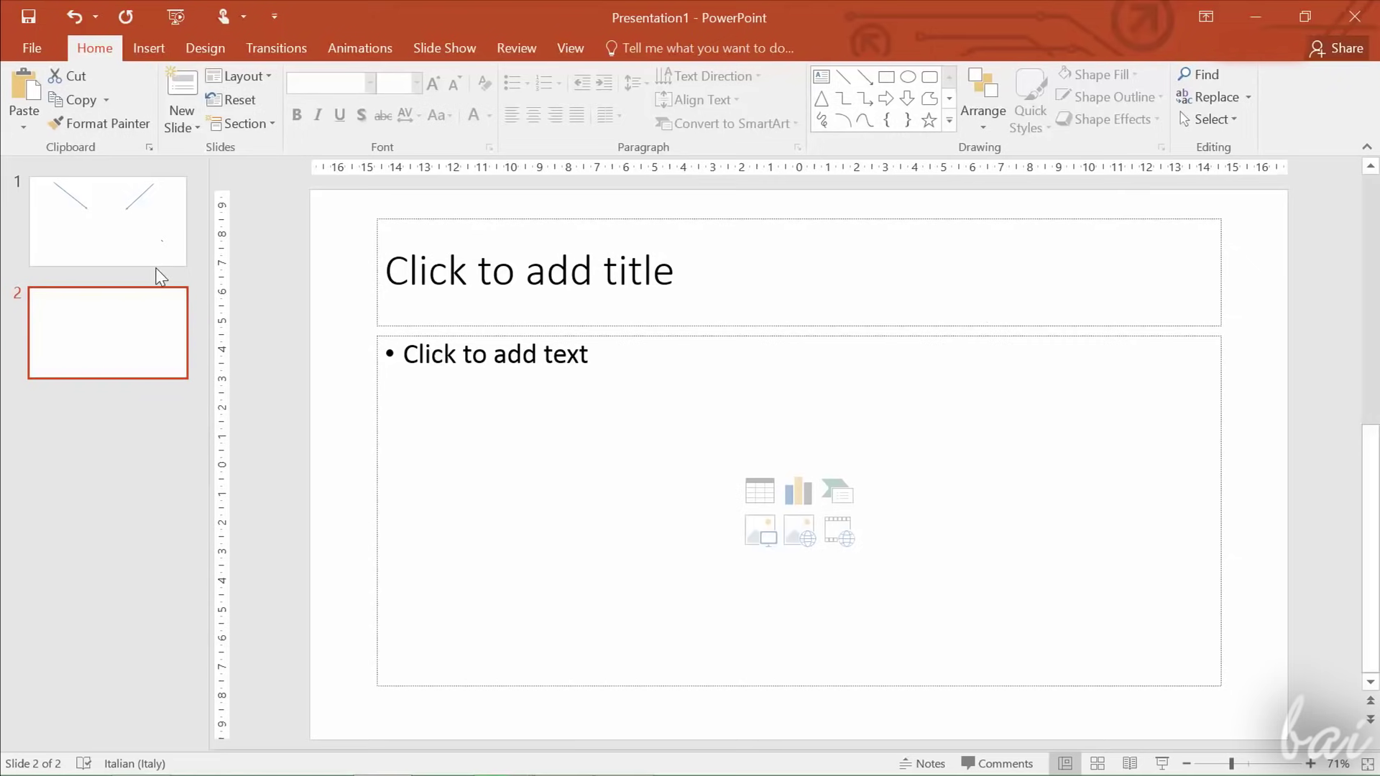
pyautogui.click(141, 234)
pyautogui.click(148, 325)
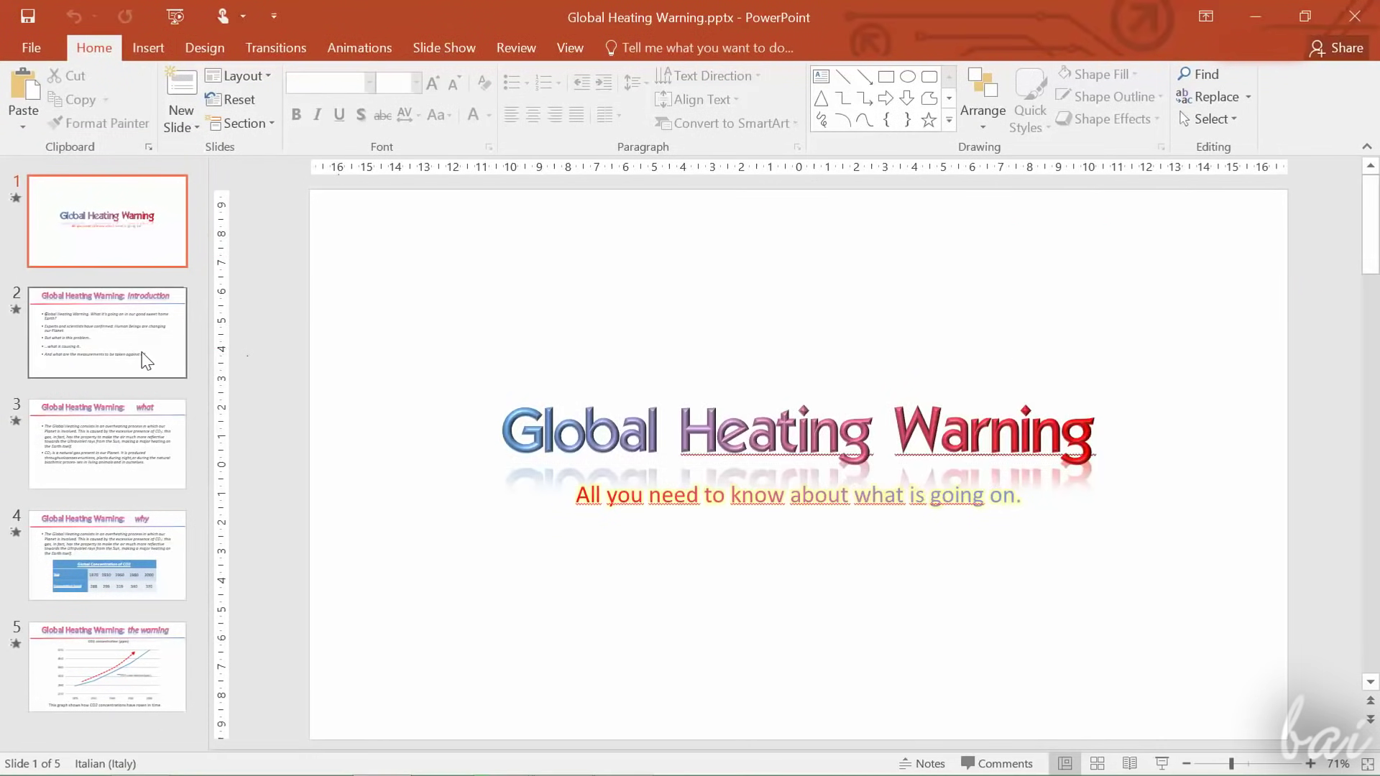
# - Step through the introduction, what, why and warning slides, then show the title slide
pyautogui.click(147, 361)
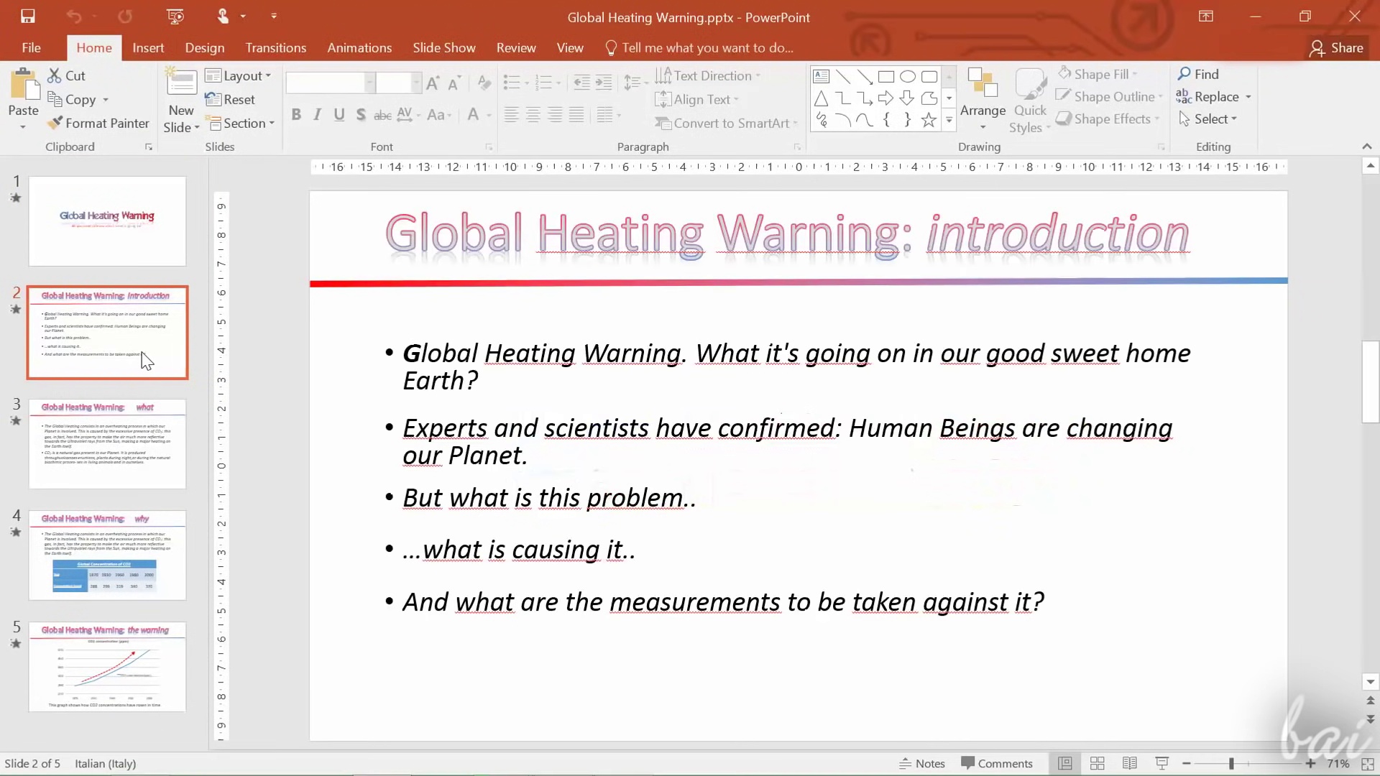
pyautogui.click(141, 463)
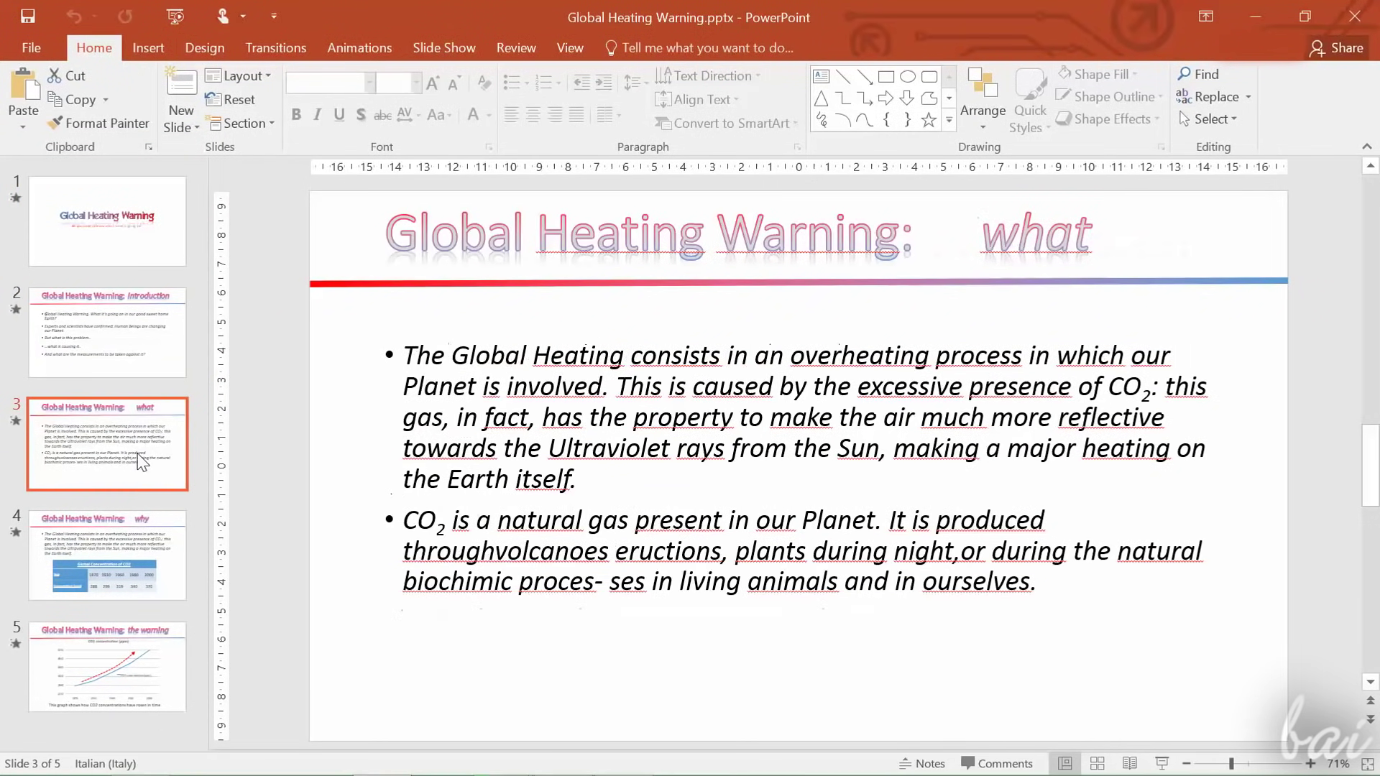
pyautogui.click(143, 520)
pyautogui.click(142, 651)
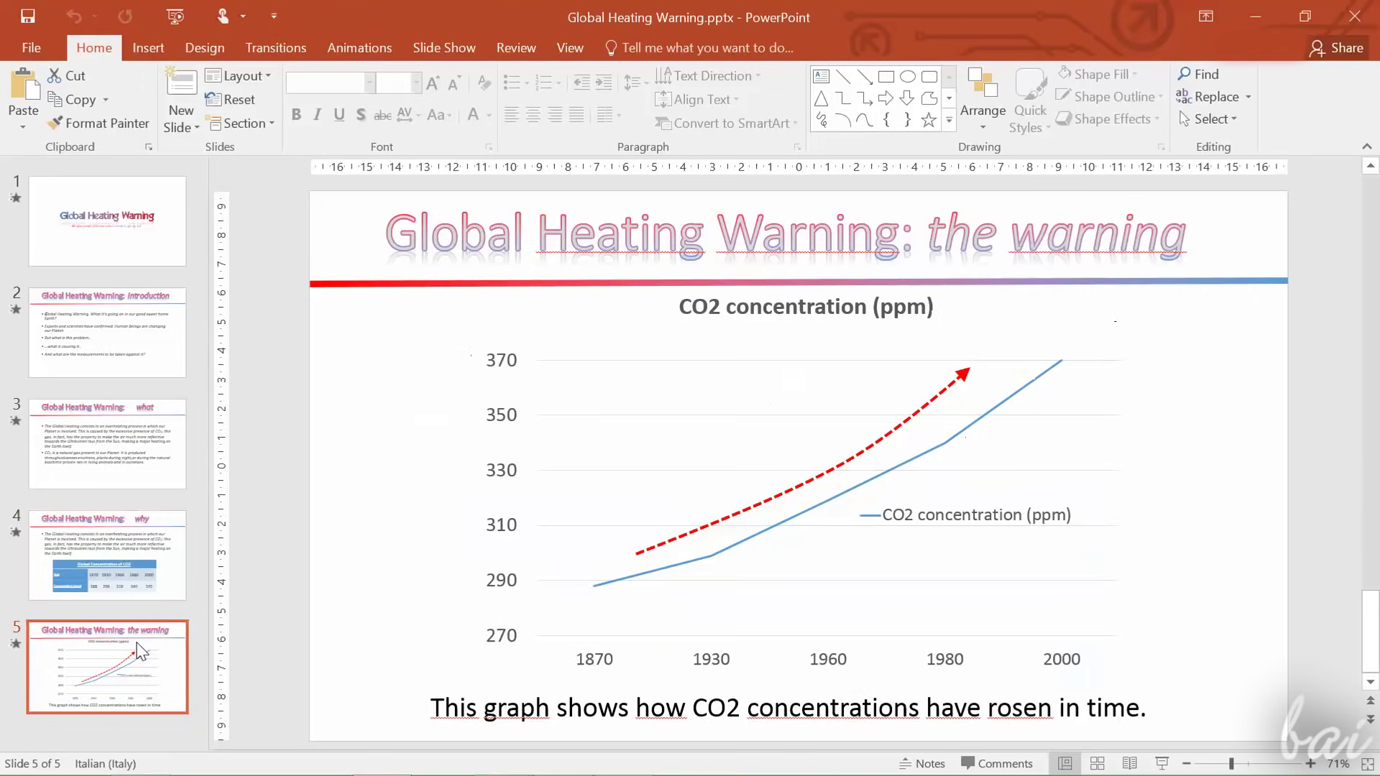
pyautogui.click(144, 264)
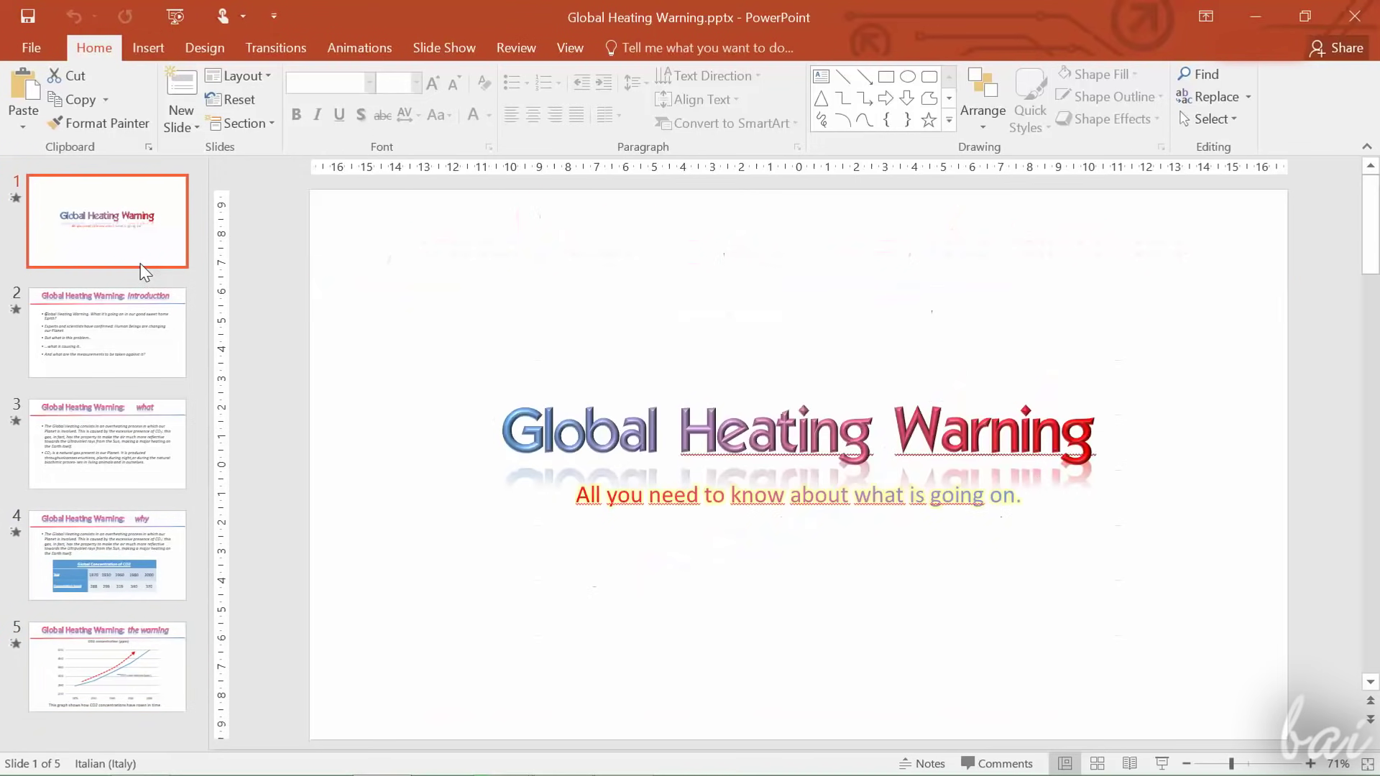
# - Reposition the lightning picture, the red dashed arrow and the CO2 chart and its plot area
pyautogui.moveTo(801, 441); pyautogui.dragTo(728, 393)
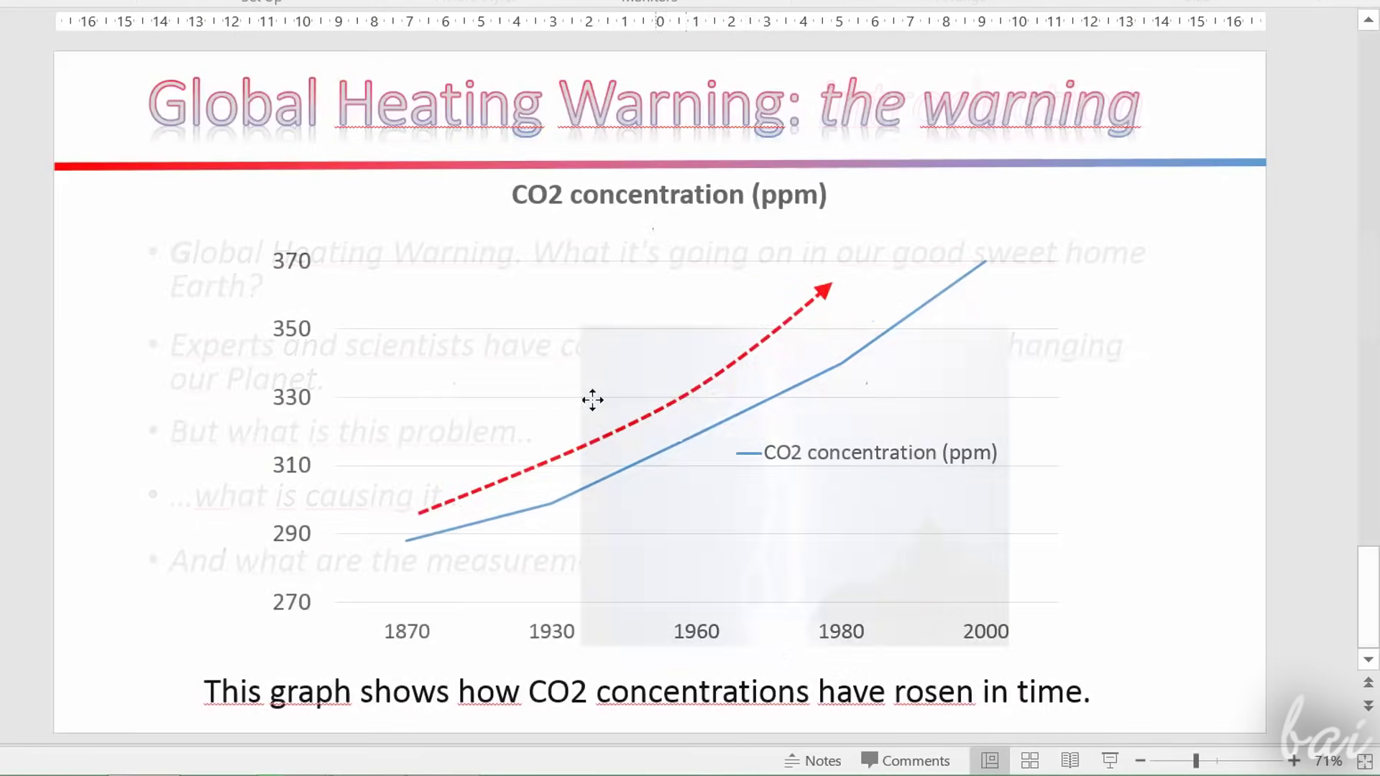
pyautogui.moveTo(592, 401); pyautogui.dragTo(813, 301)
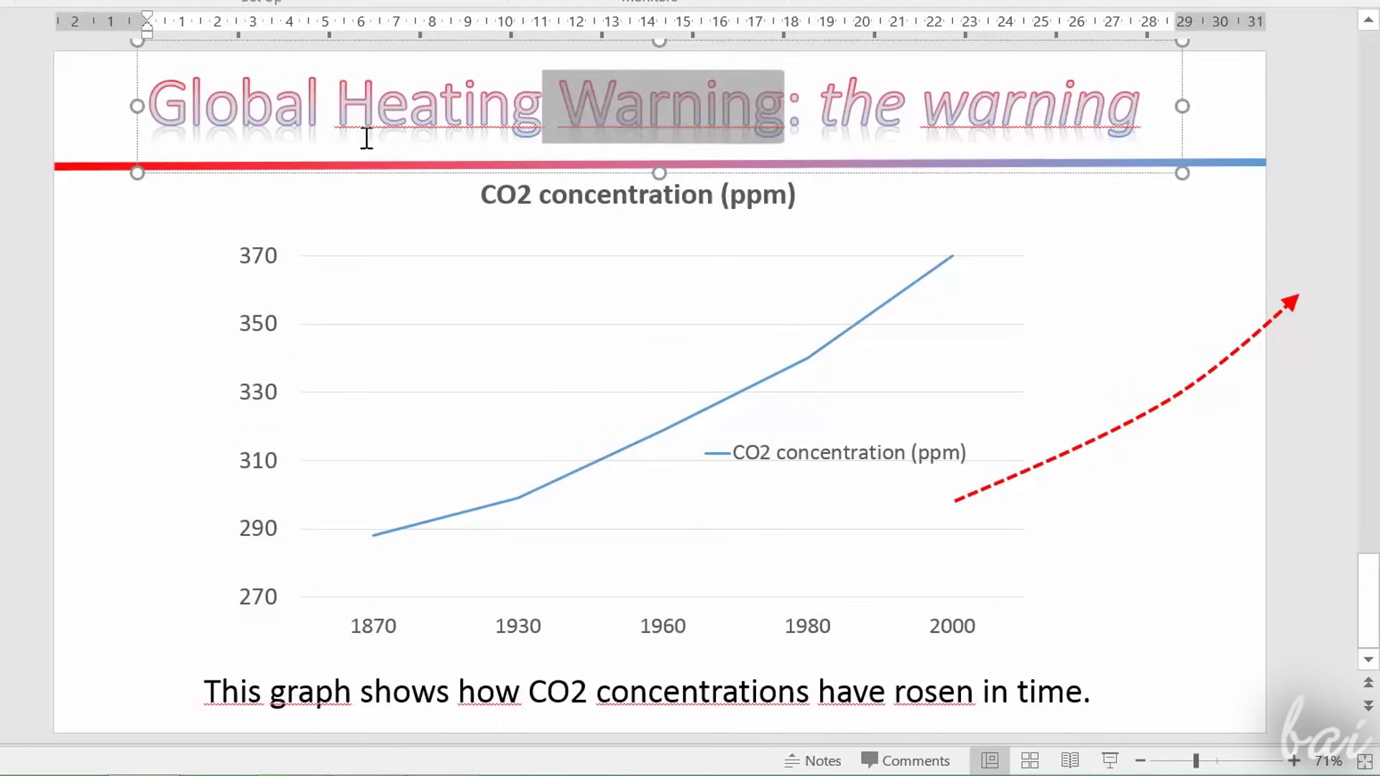
pyautogui.moveTo(364, 136); pyautogui.dragTo(268, 108)
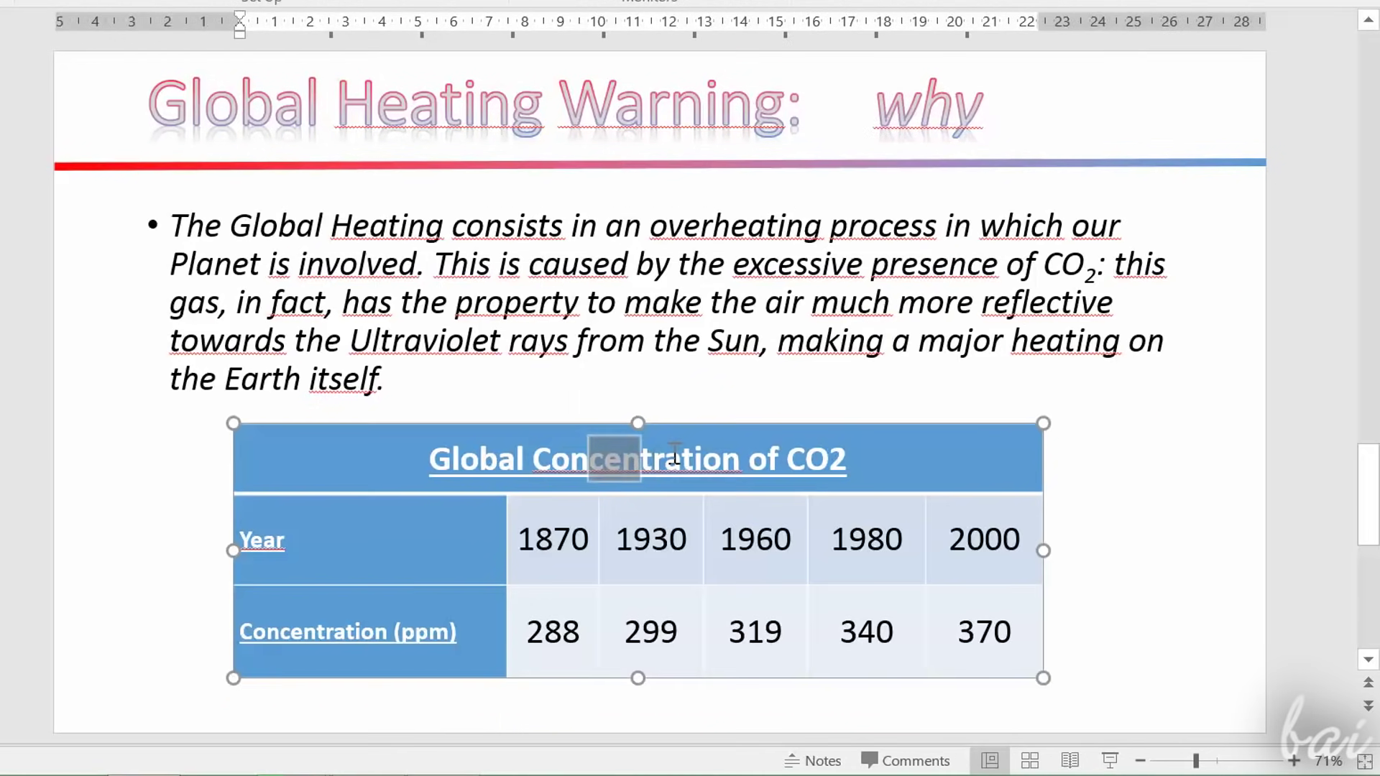
pyautogui.moveTo(675, 454); pyautogui.dragTo(847, 461)
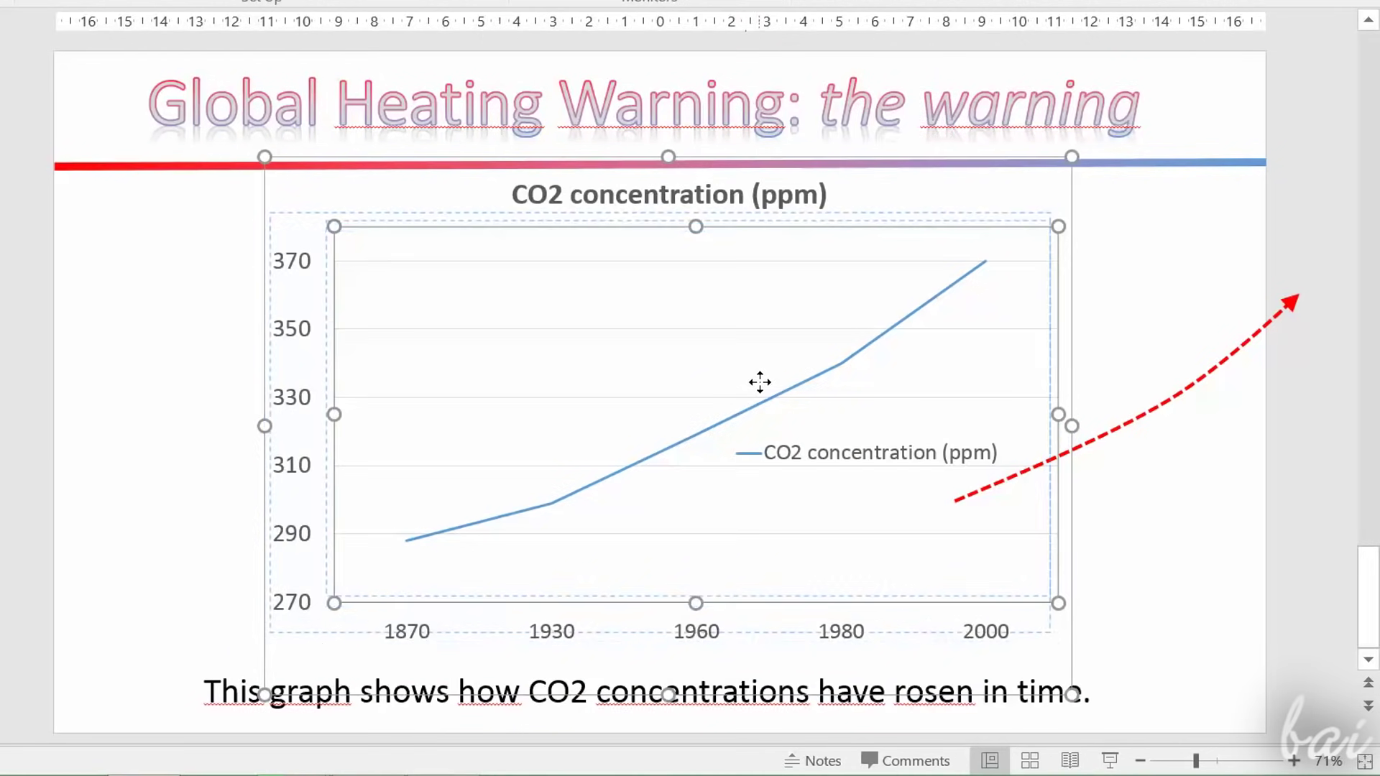
pyautogui.moveTo(759, 383); pyautogui.dragTo(757, 378)
pyautogui.moveTo(442, 205); pyautogui.dragTo(411, 209)
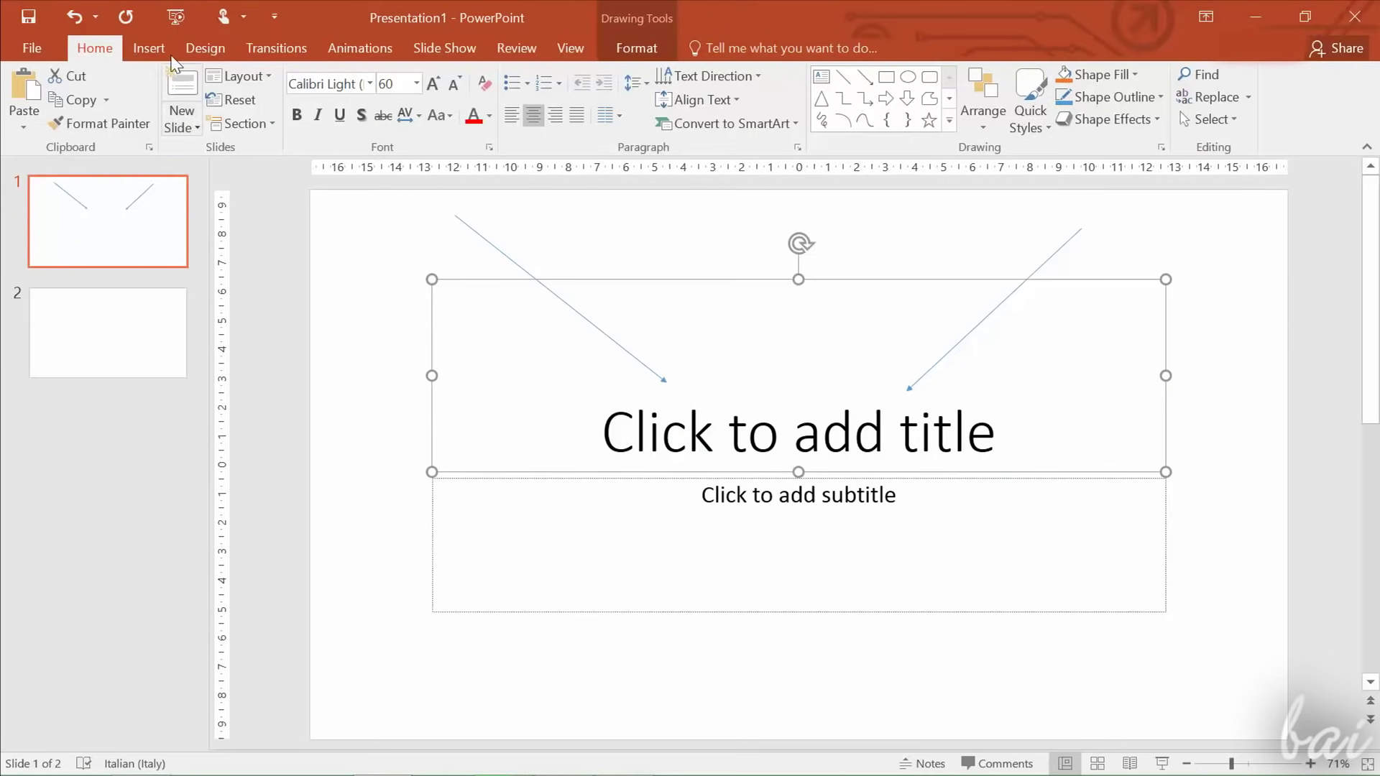
# - Use Insert > Pictures to put cascate_1024.jpg on the empty second slide
pyautogui.click(149, 48)
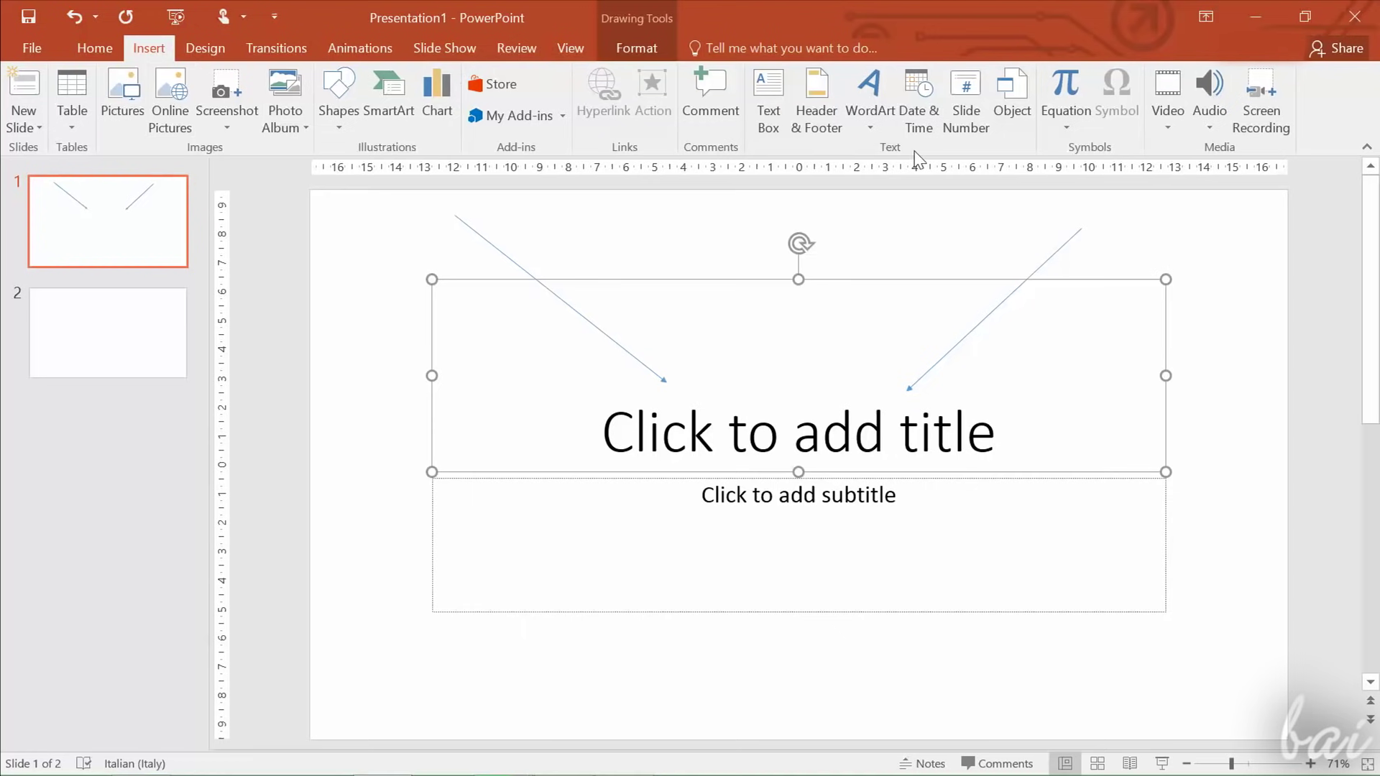
pyautogui.click(150, 360)
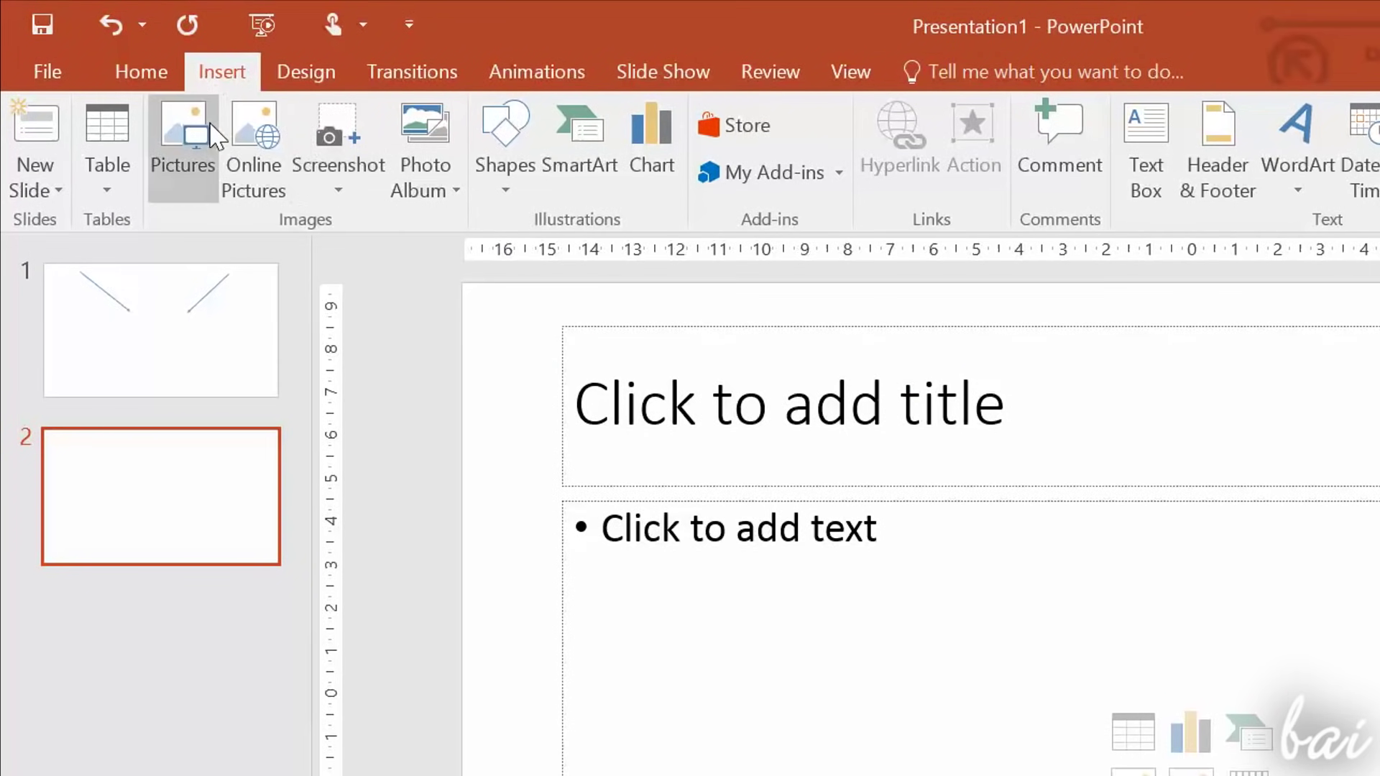
pyautogui.click(180, 151)
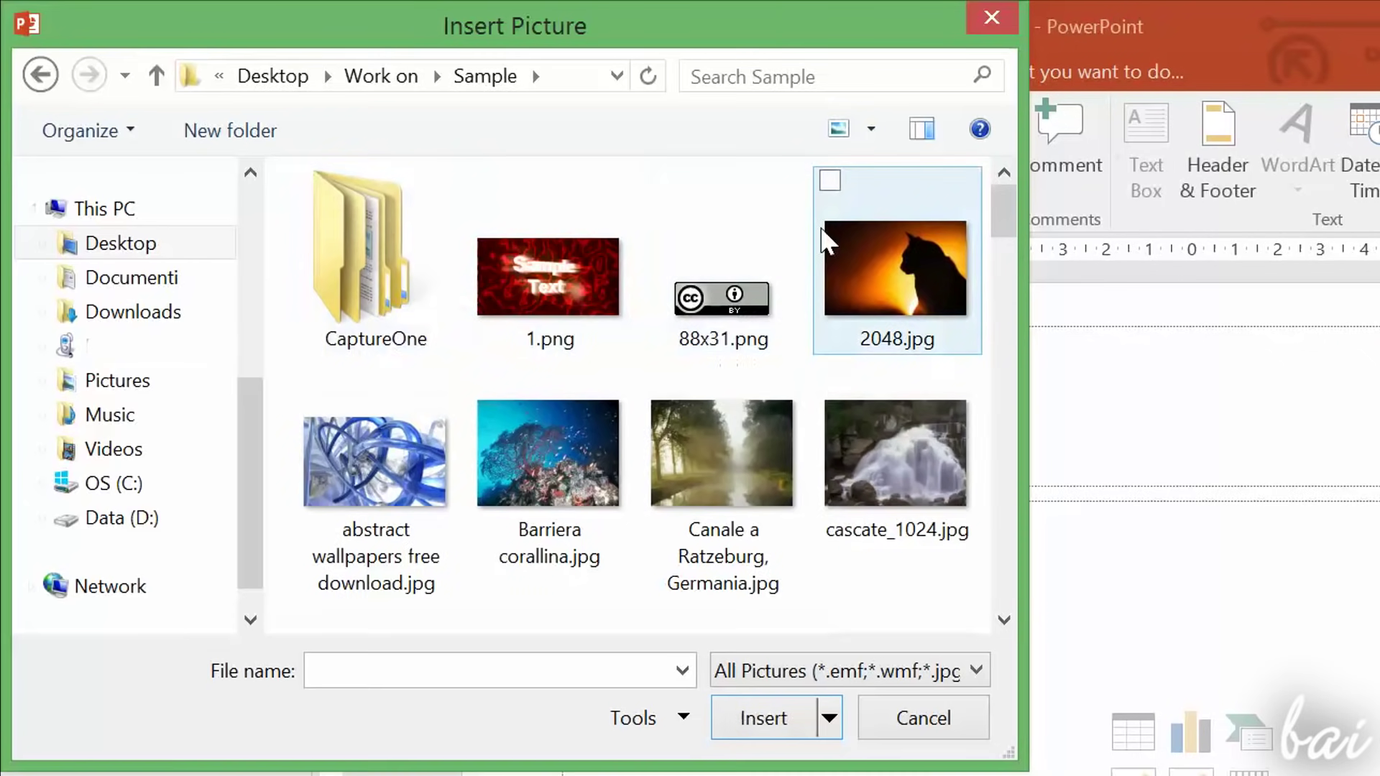
pyautogui.scroll(-1, 1006, 194)
pyautogui.click(895, 359)
pyautogui.click(763, 718)
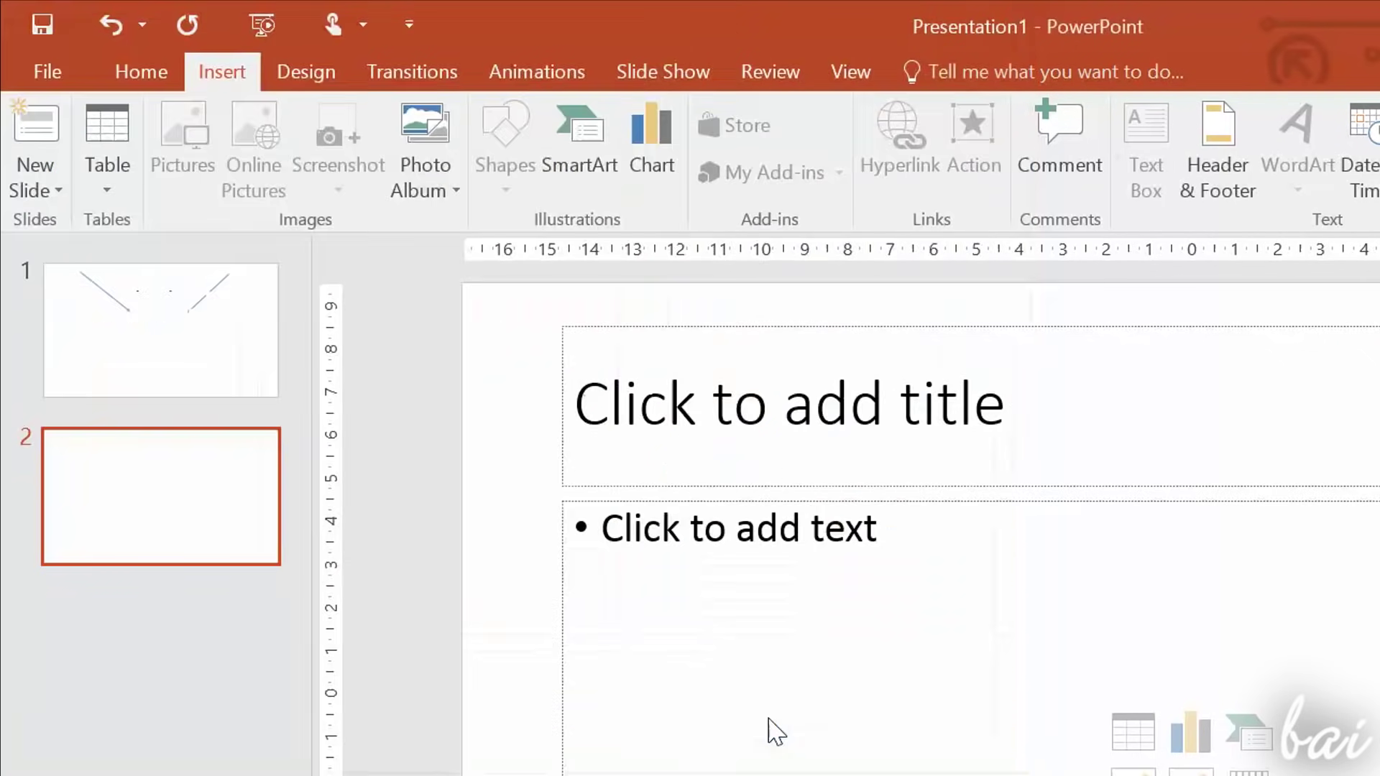
# - Move the waterfall picture up-left over the title and resize it to 13,07 × 16,68 cm, upright
pyautogui.click(1253, 494)
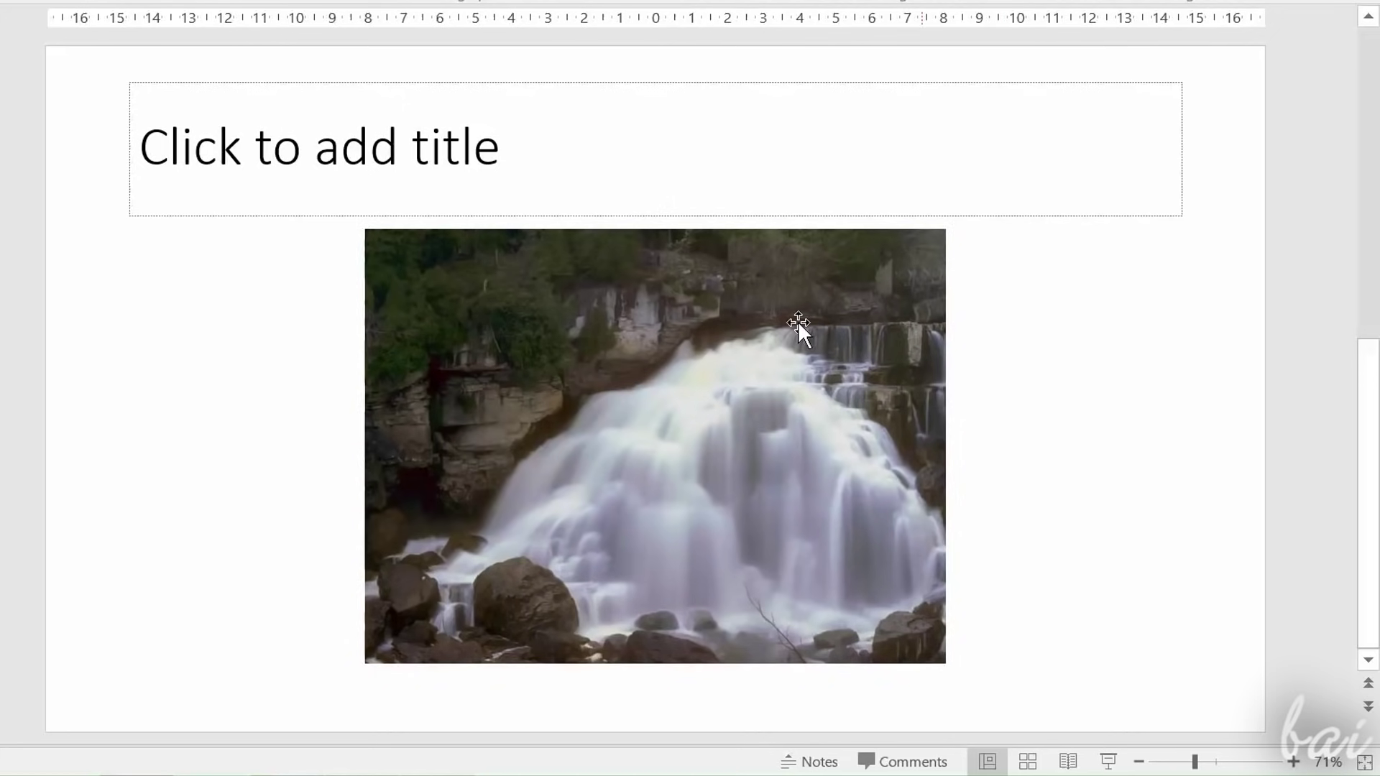
pyautogui.click(577, 382)
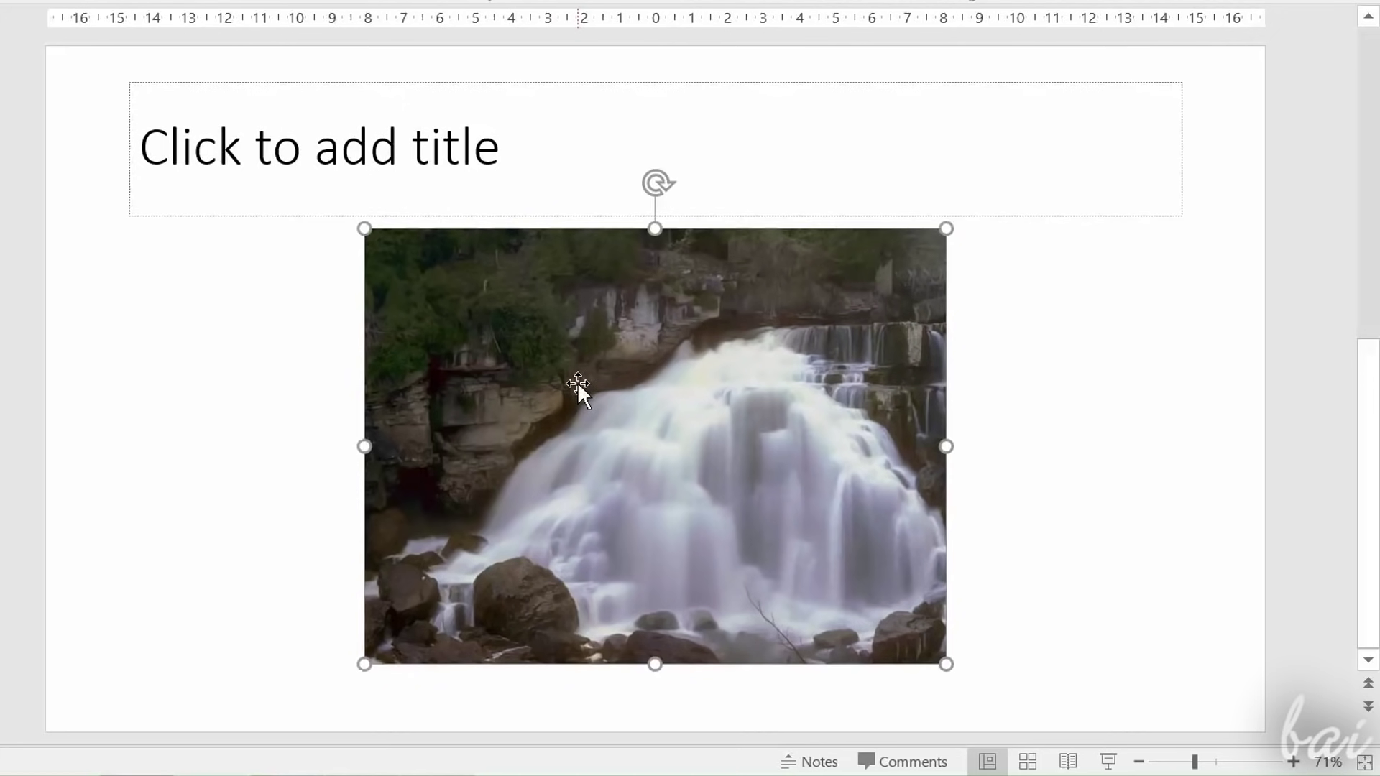
pyautogui.moveTo(696, 360); pyautogui.dragTo(622, 184)
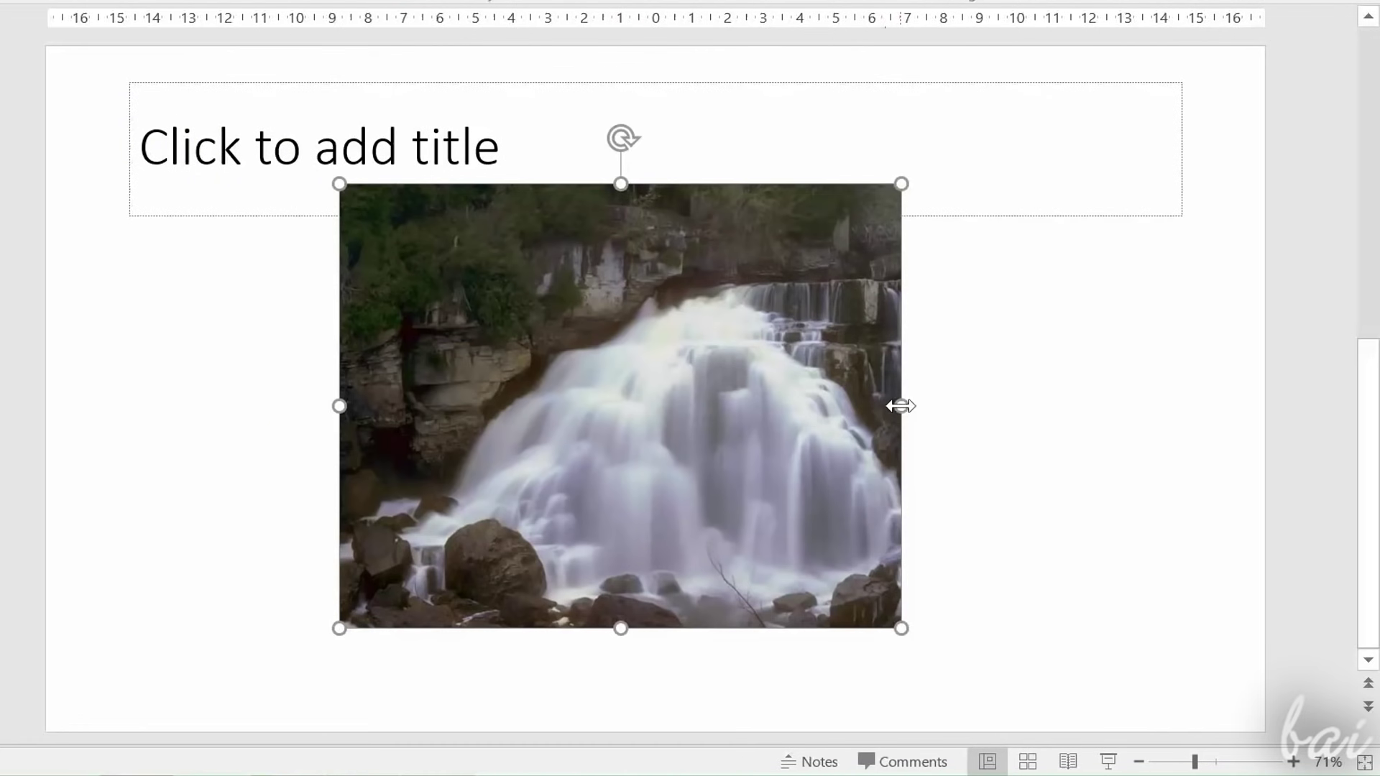
pyautogui.moveTo(901, 405)
pyautogui.mouseDown()
pyautogui.moveTo(1152, 382)
pyautogui.moveTo(910, 398)
pyautogui.mouseUp()
pyautogui.moveTo(904, 187); pyautogui.dragTo(857, 152)
pyautogui.moveTo(635, 115); pyautogui.dragTo(601, 110)
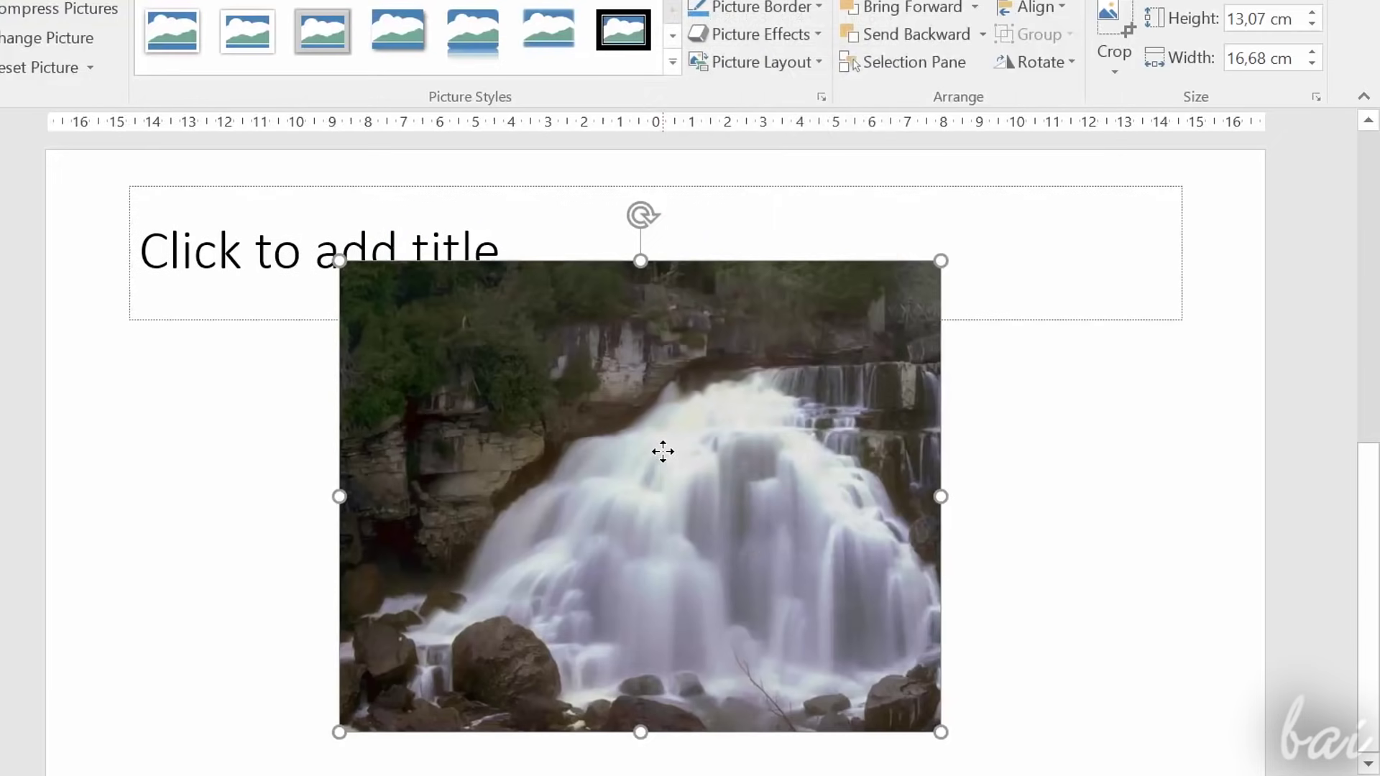
pyautogui.rightClick(665, 461)
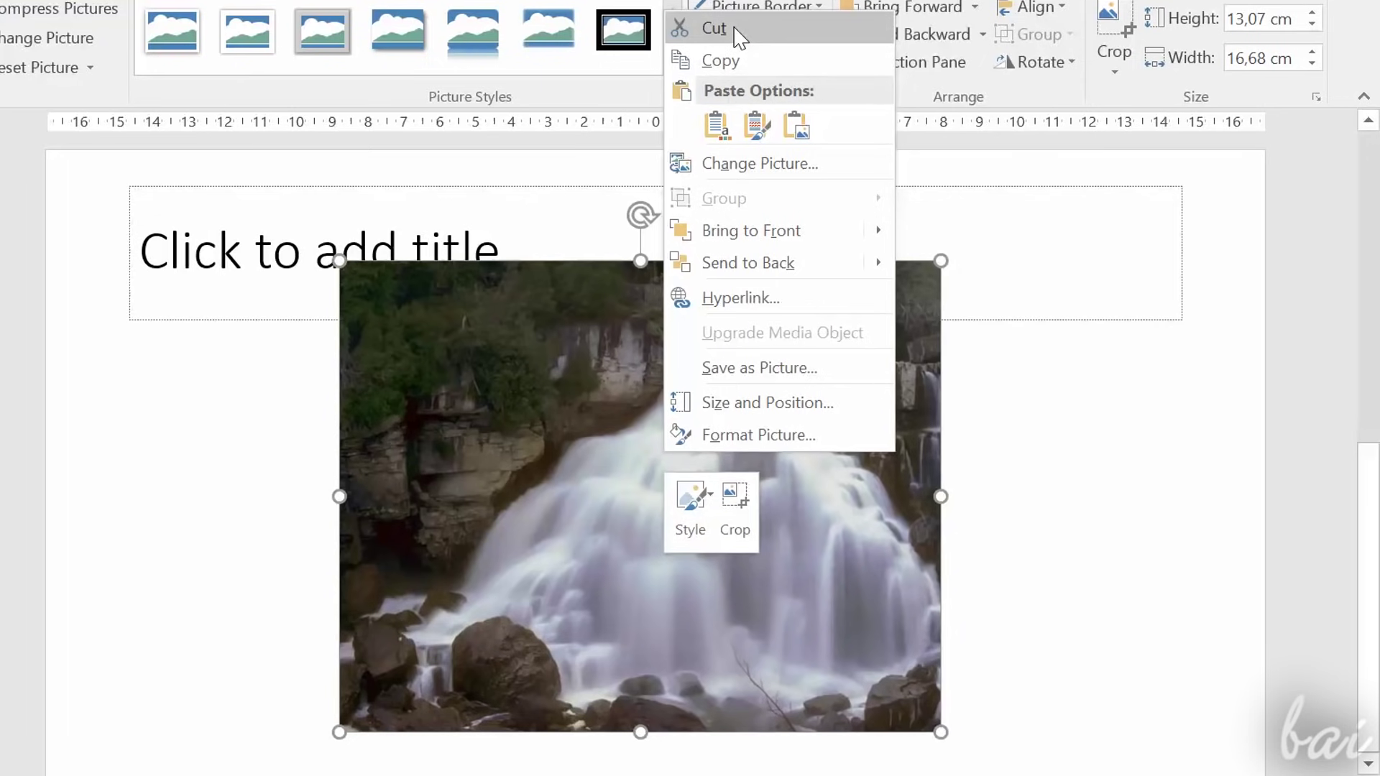
# - Open the Format Picture pane and browse the corrections, colour and artistic effects galleries without applying any
pyautogui.click(730, 52)
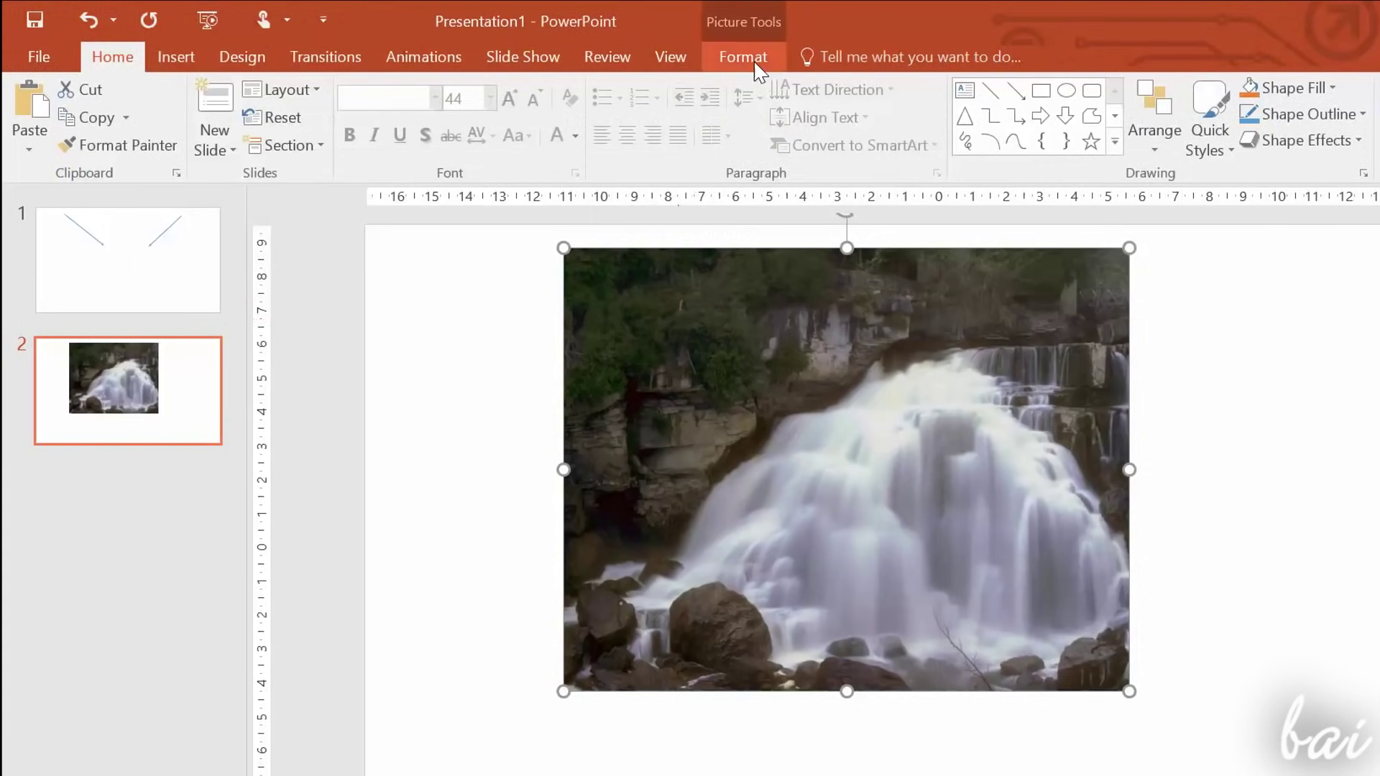
pyautogui.click(744, 57)
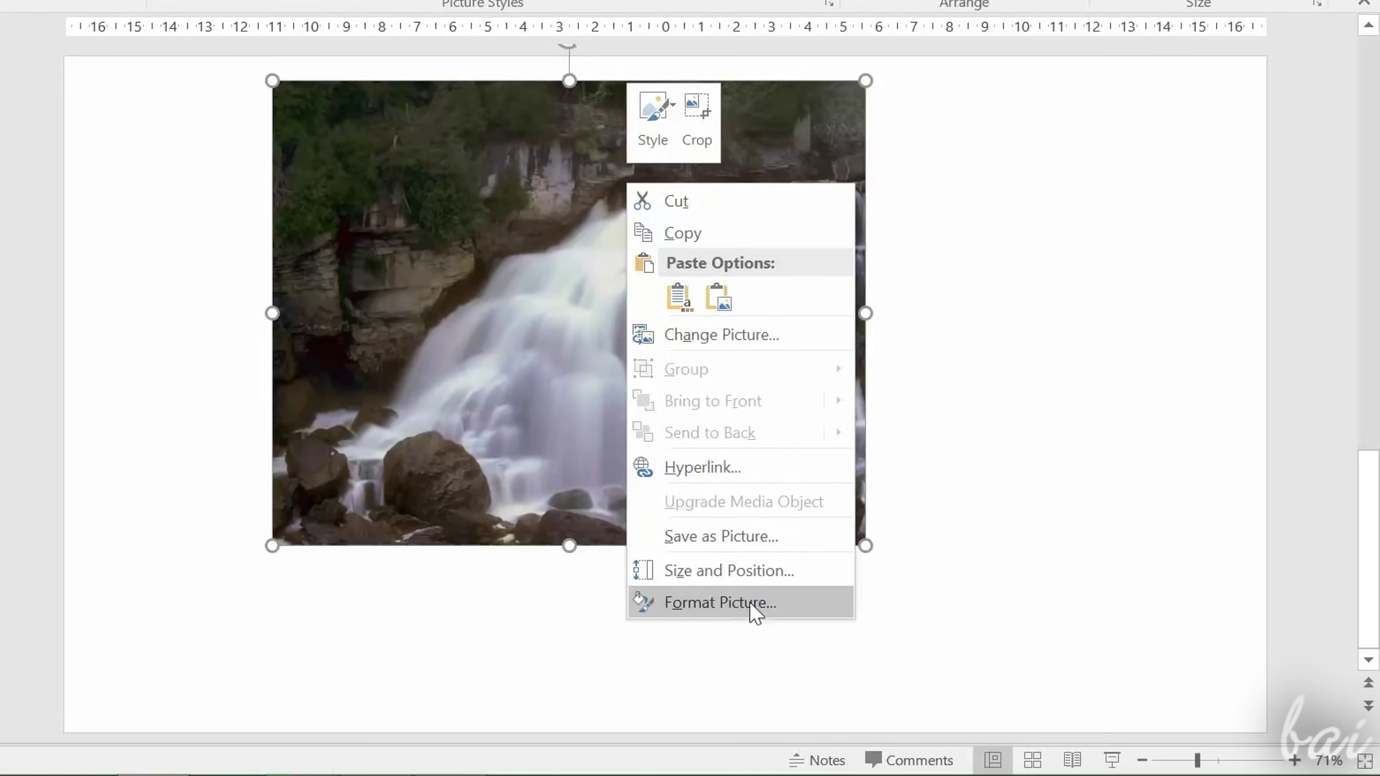
pyautogui.click(751, 604)
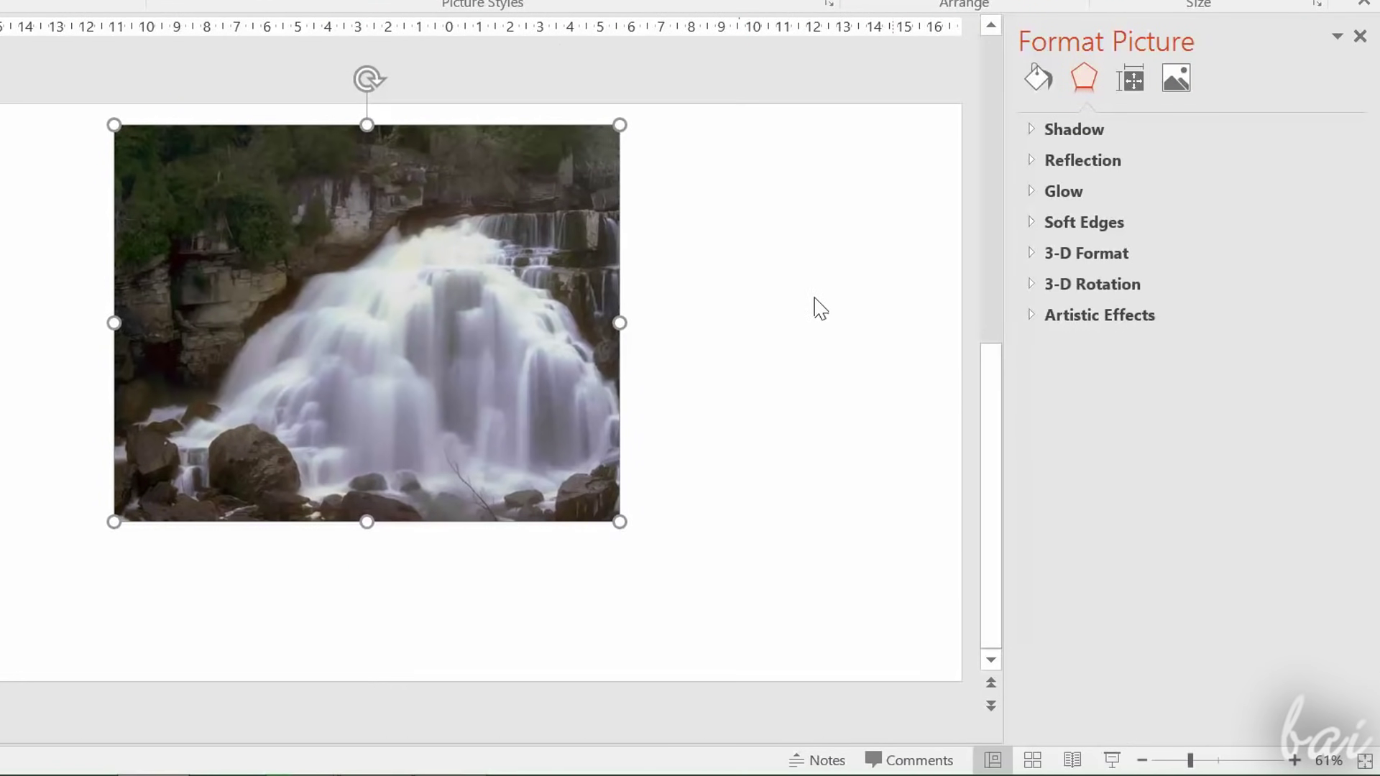
pyautogui.click(1052, 79)
pyautogui.click(1085, 79)
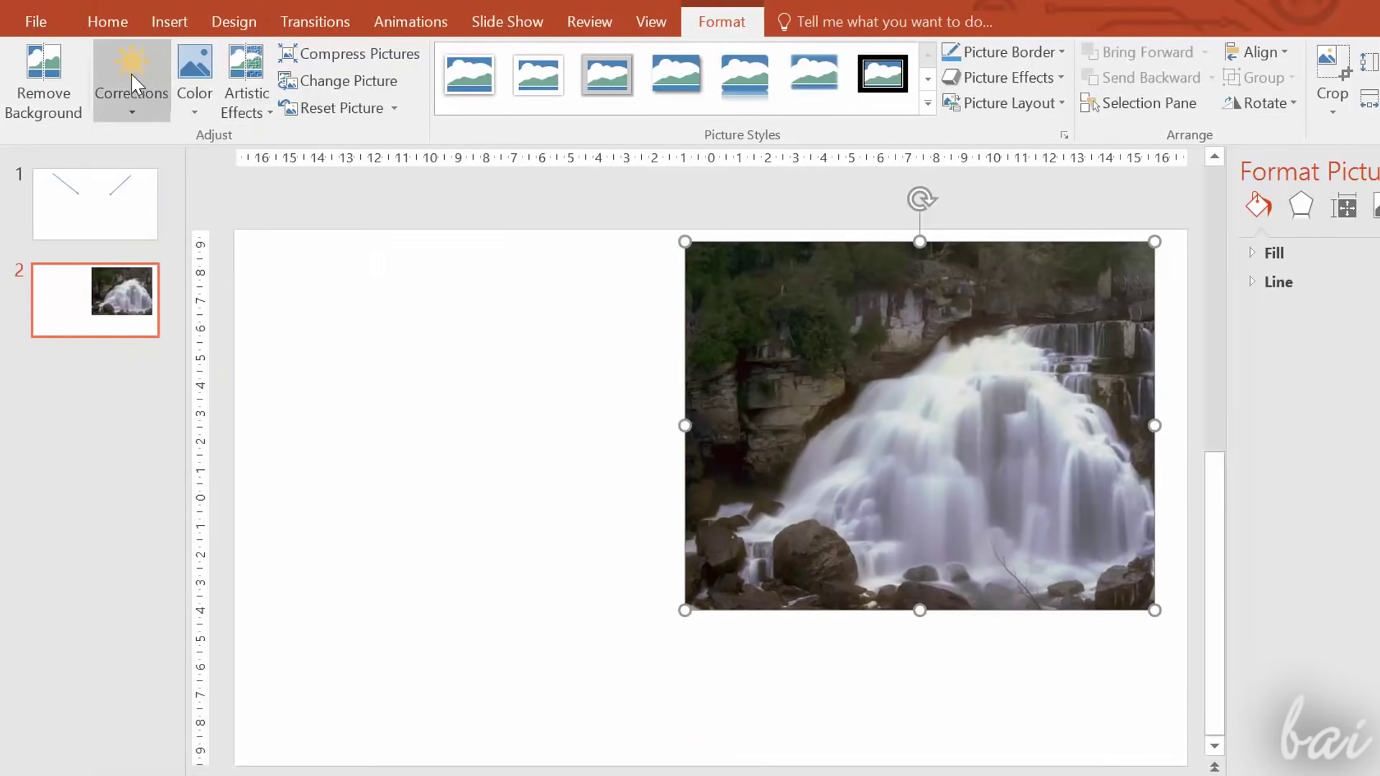
pyautogui.click(131, 83)
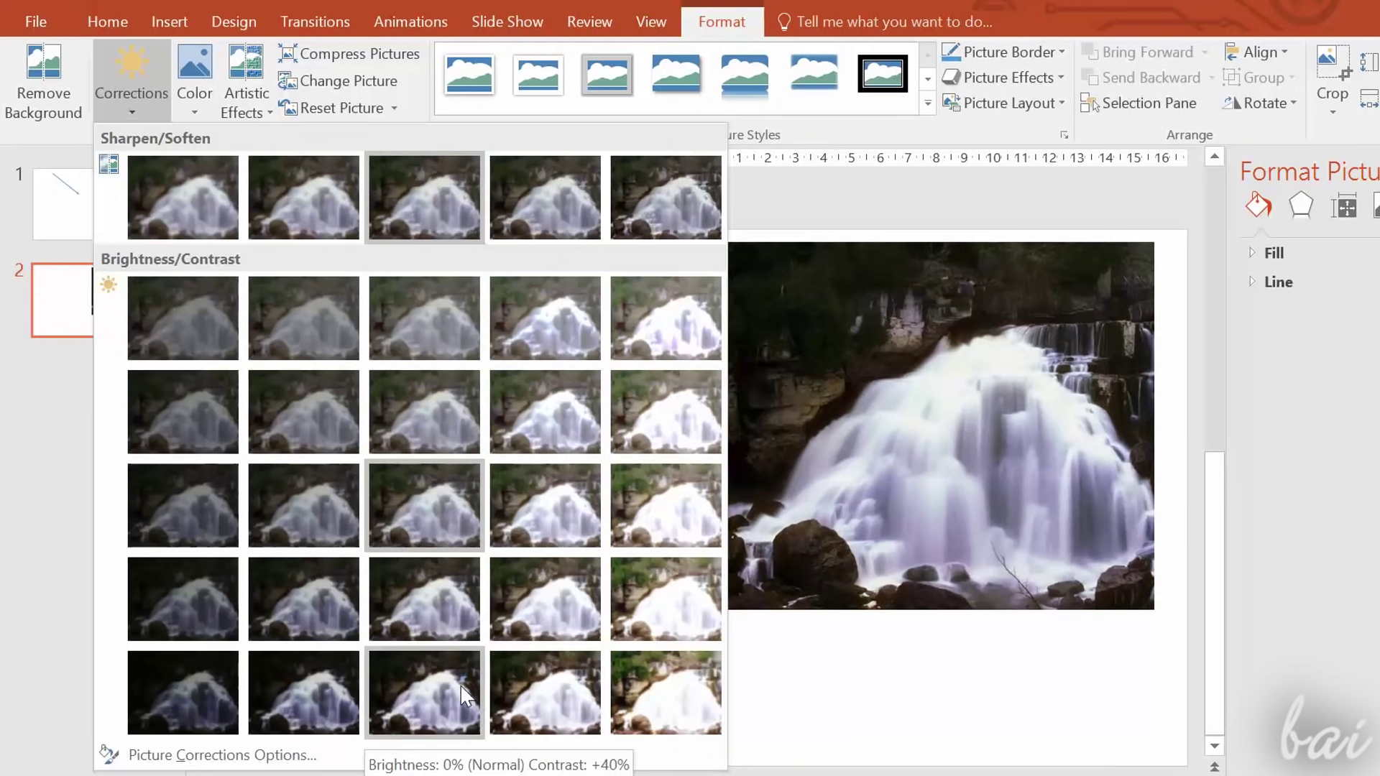
pyautogui.click(200, 99)
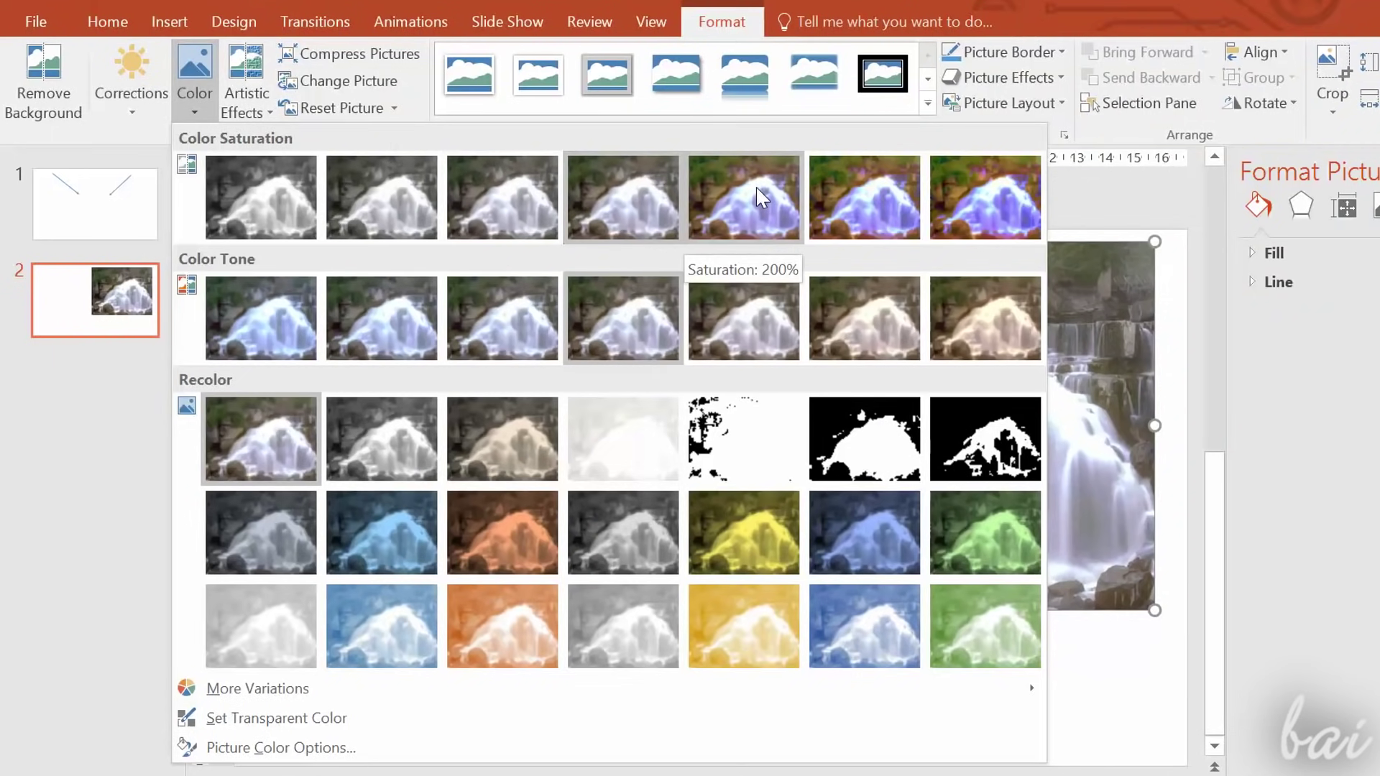
pyautogui.click(246, 80)
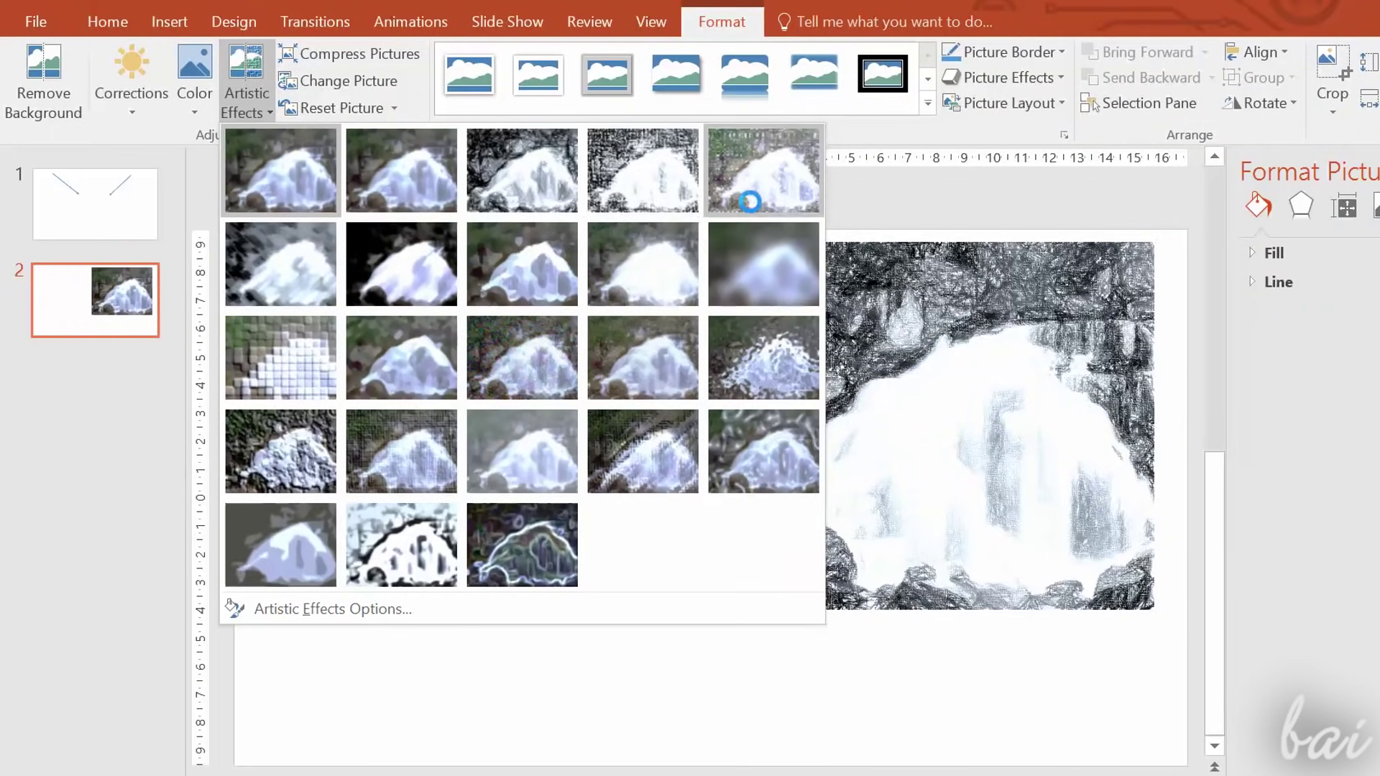
pyautogui.press('Escape')
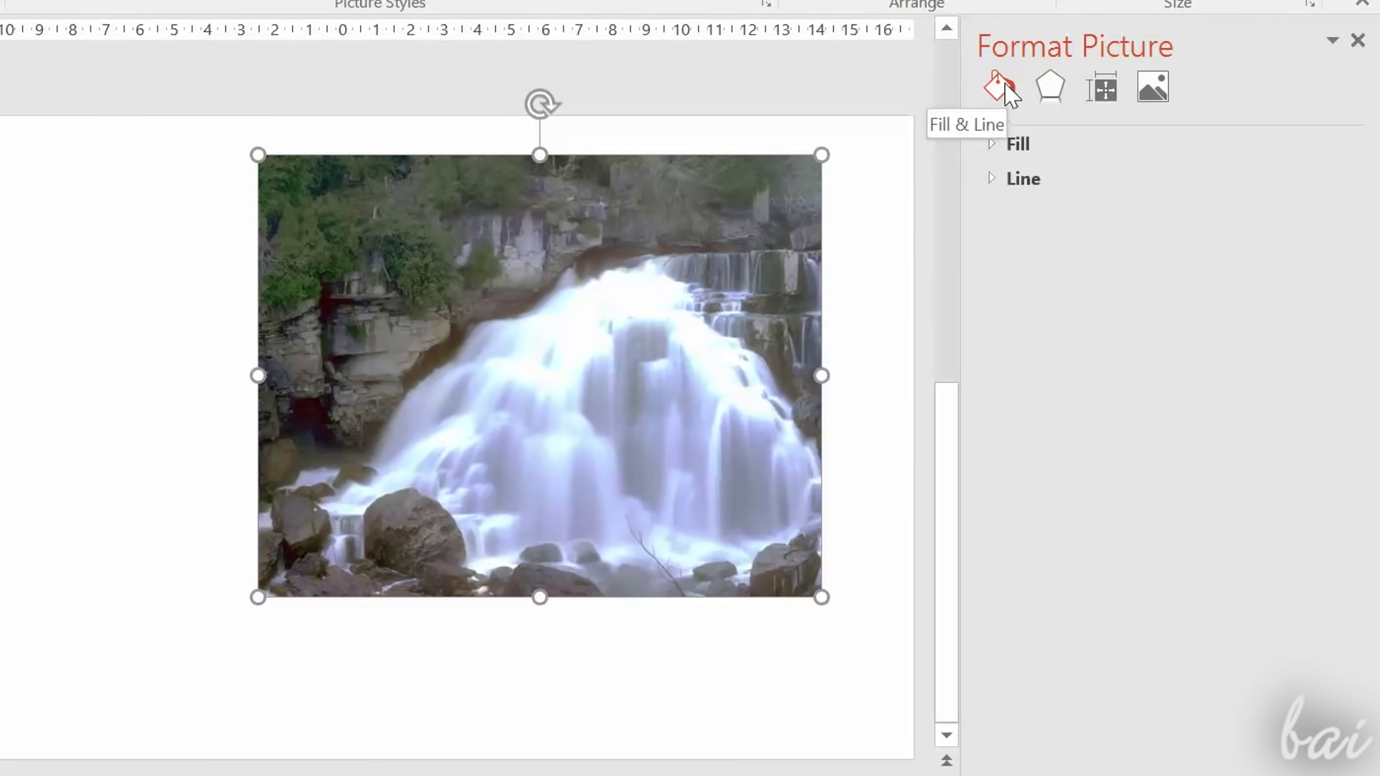
# - Give the picture a solid gold border 7,5 pt wide
pyautogui.click(1005, 181)
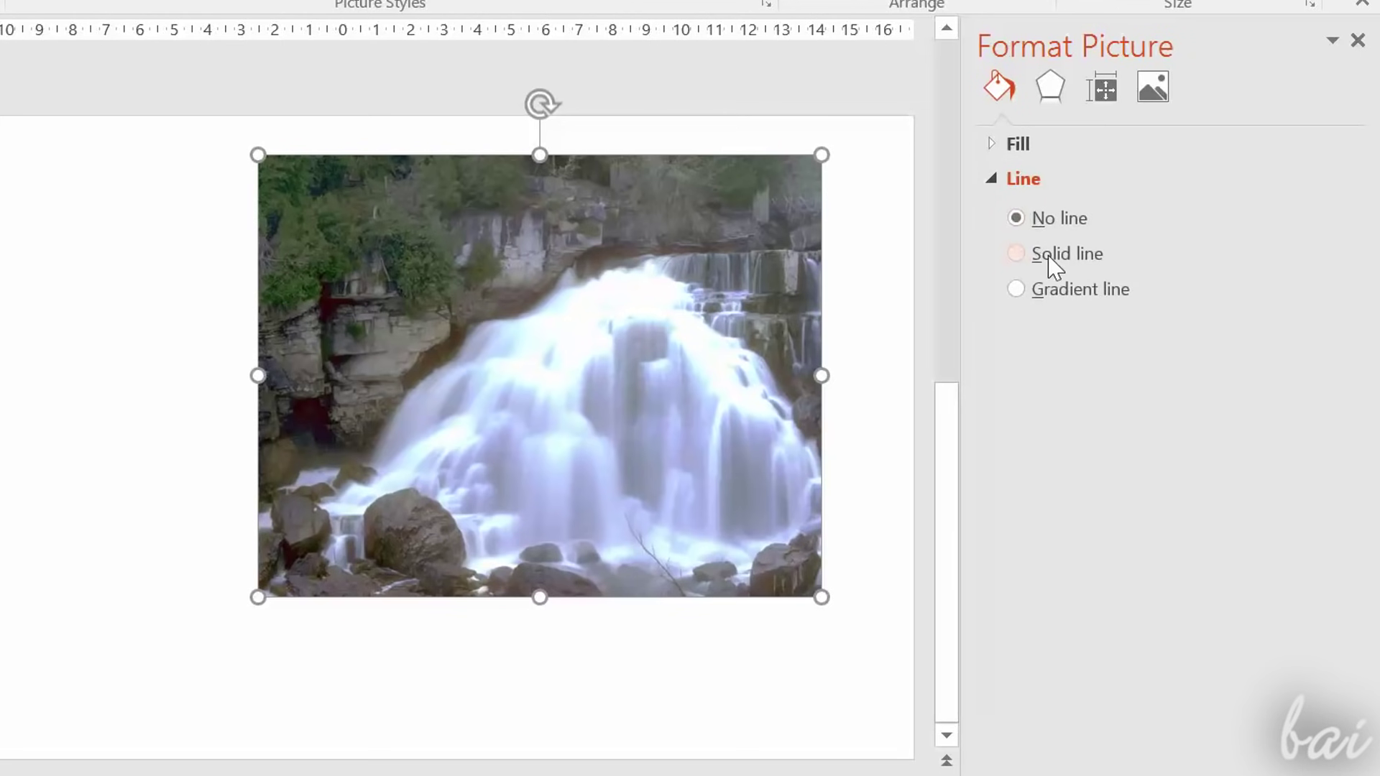
pyautogui.click(1323, 336)
pyautogui.click(1319, 450)
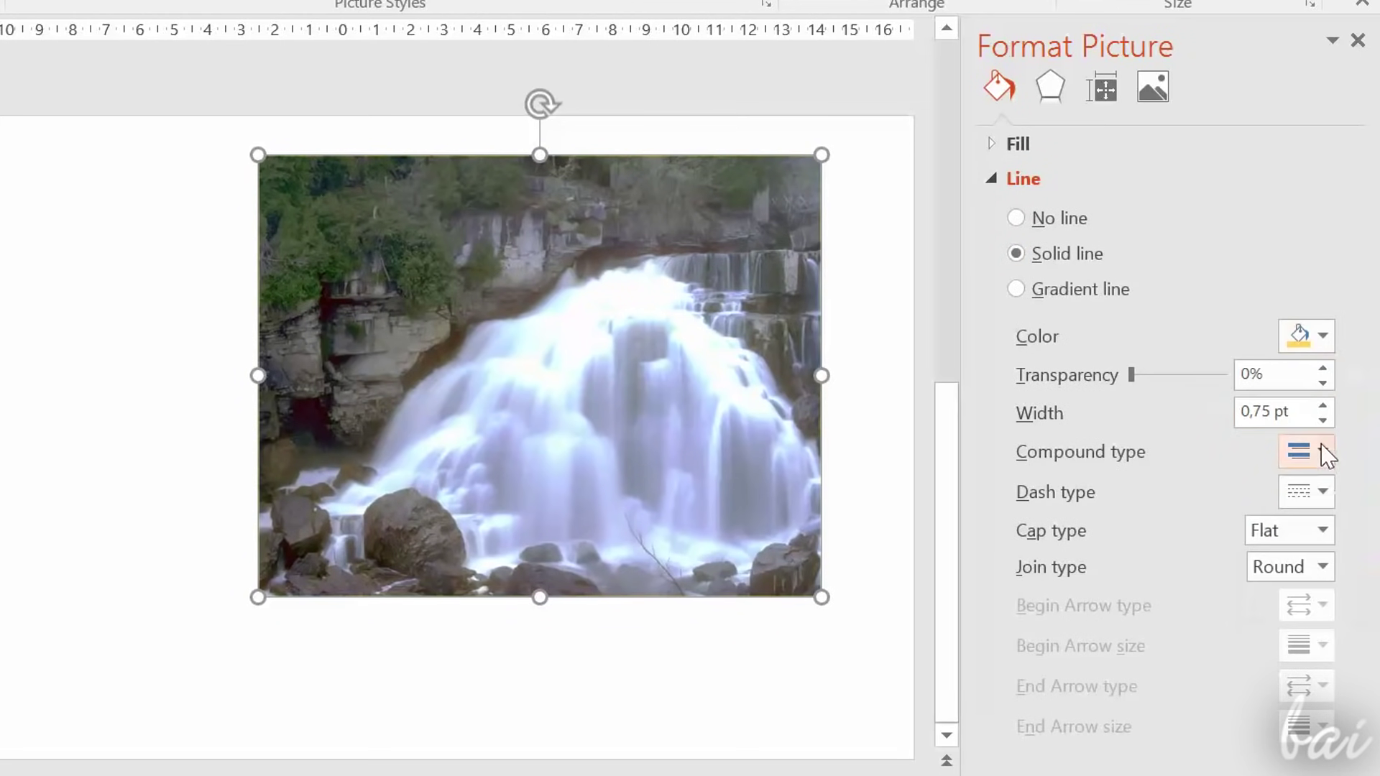
pyautogui.click(1322, 405)
pyautogui.click(1322, 406)
pyautogui.click(1323, 405)
pyautogui.click(1322, 406)
pyautogui.click(1323, 405)
pyautogui.click(1322, 406)
pyautogui.click(1323, 405)
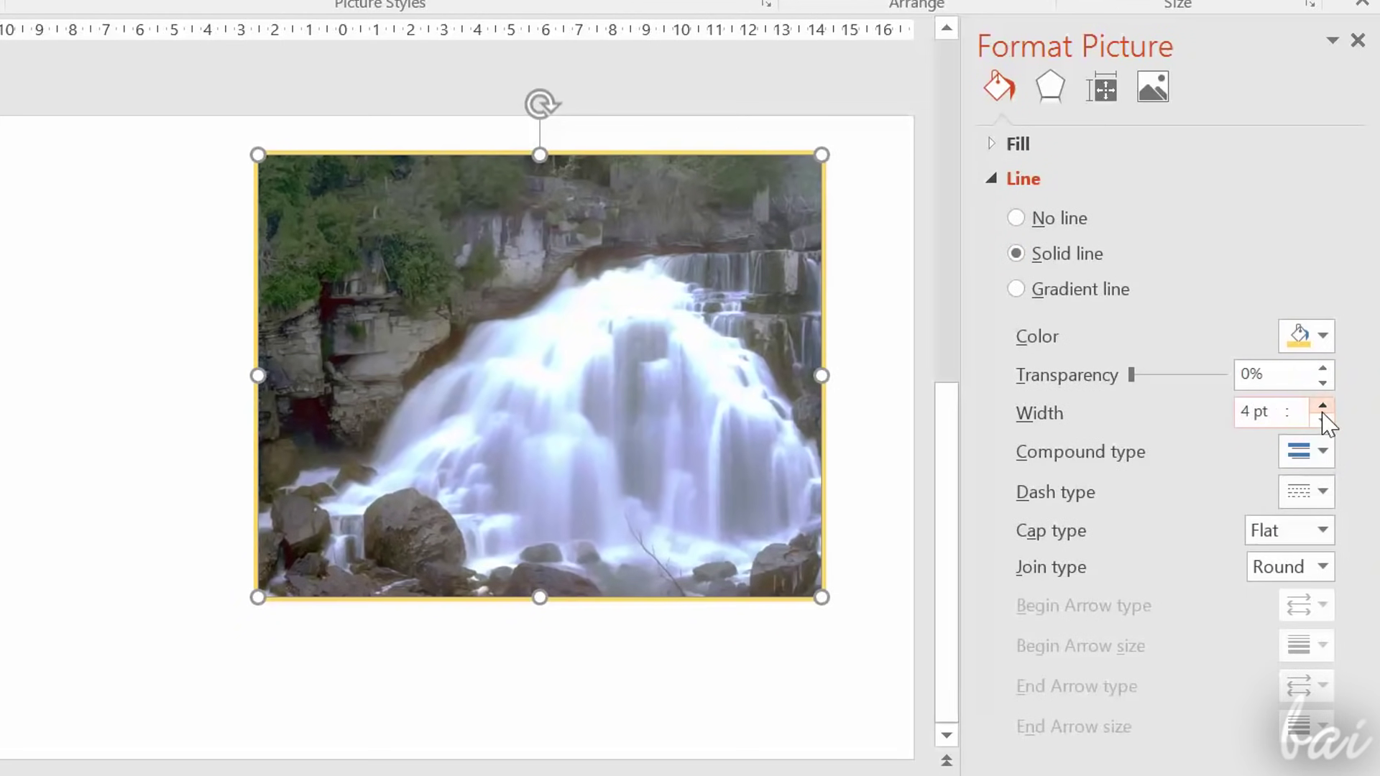
pyautogui.click(1323, 406)
pyautogui.click(1323, 406)
pyautogui.click(1322, 406)
pyautogui.click(1323, 406)
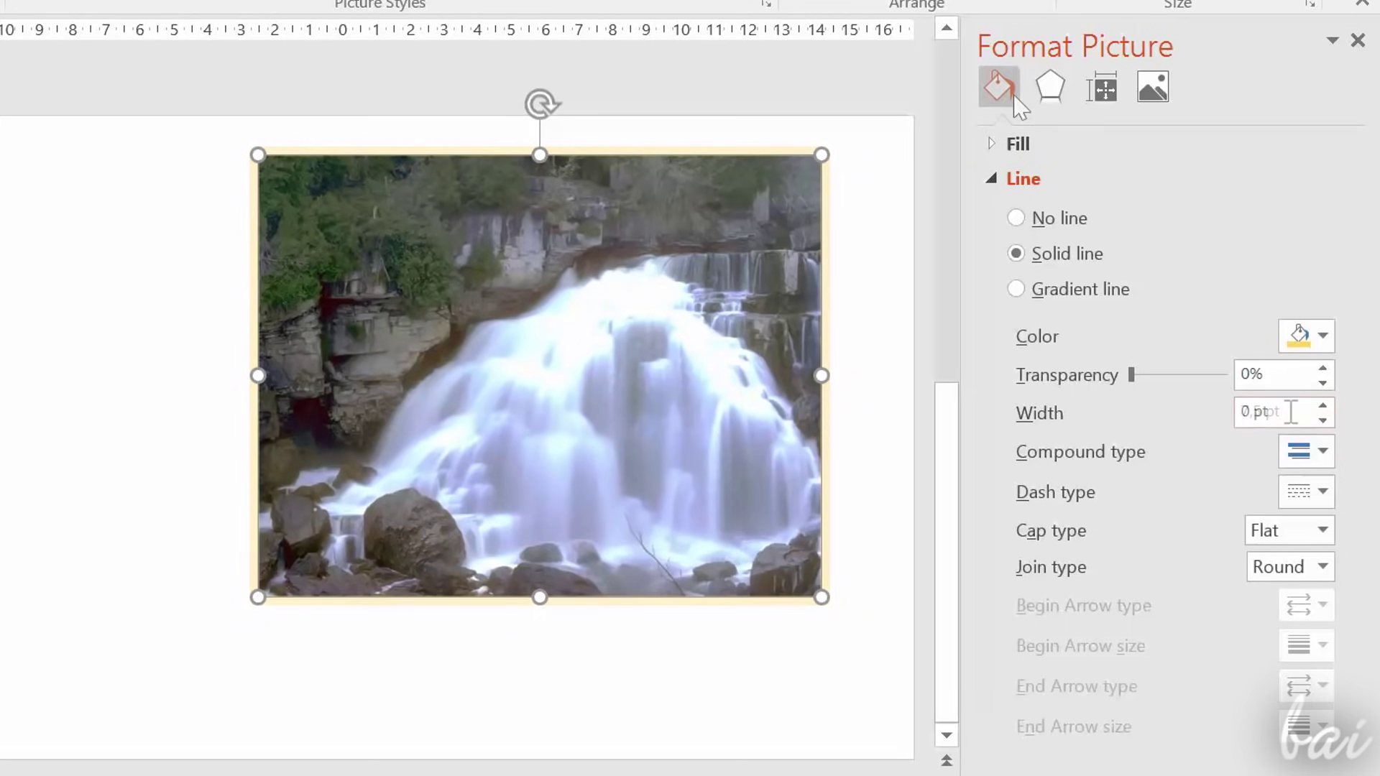
# - Set the picture's shadow angle to about 66° with a softer, larger blur
pyautogui.click(1048, 92)
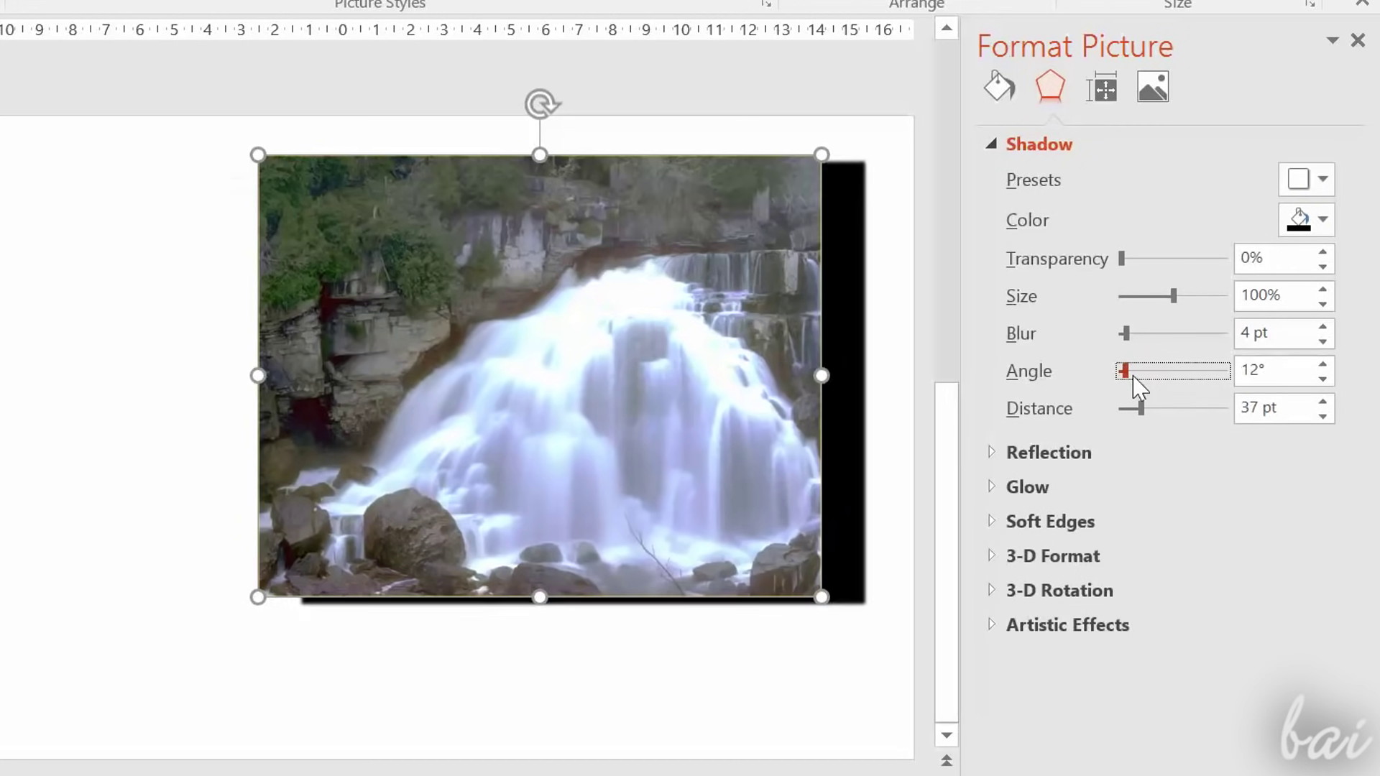
pyautogui.moveTo(1134, 391); pyautogui.dragTo(1143, 387)
pyautogui.moveTo(1125, 335); pyautogui.dragTo(1169, 345)
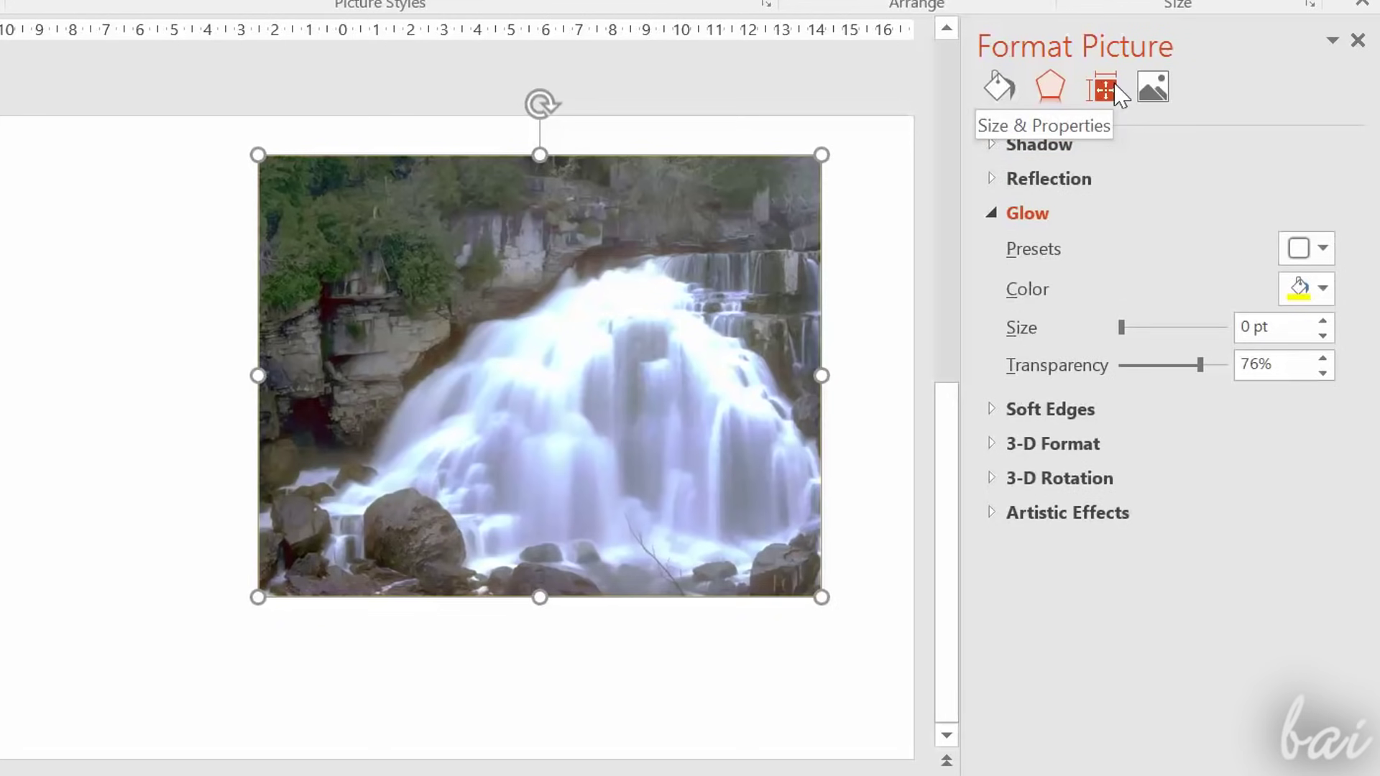
# - Set the picture height to 13,6 cm in Size settings
pyautogui.click(1115, 93)
pyautogui.click(993, 144)
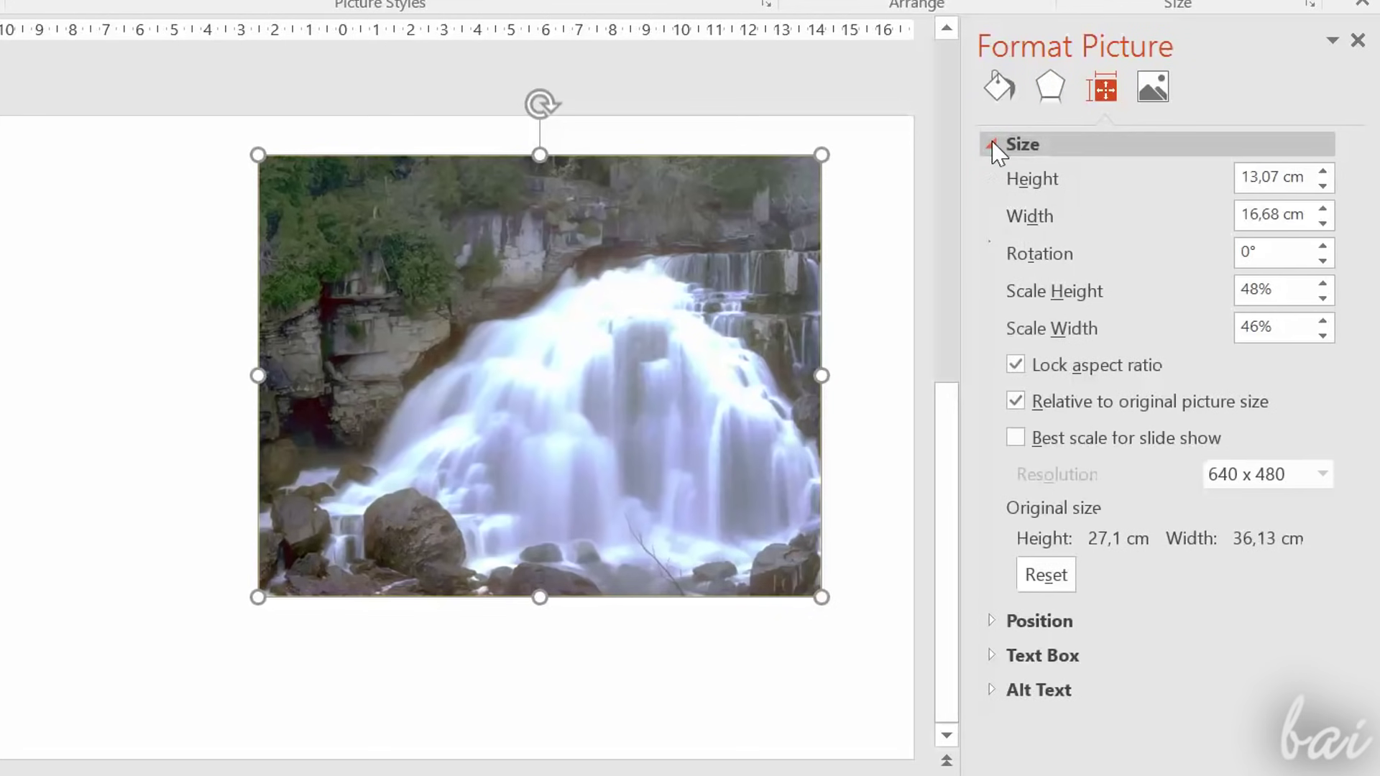
pyautogui.moveTo(1322, 170); pyautogui.dragTo(1321, 210)
pyautogui.click(1322, 185)
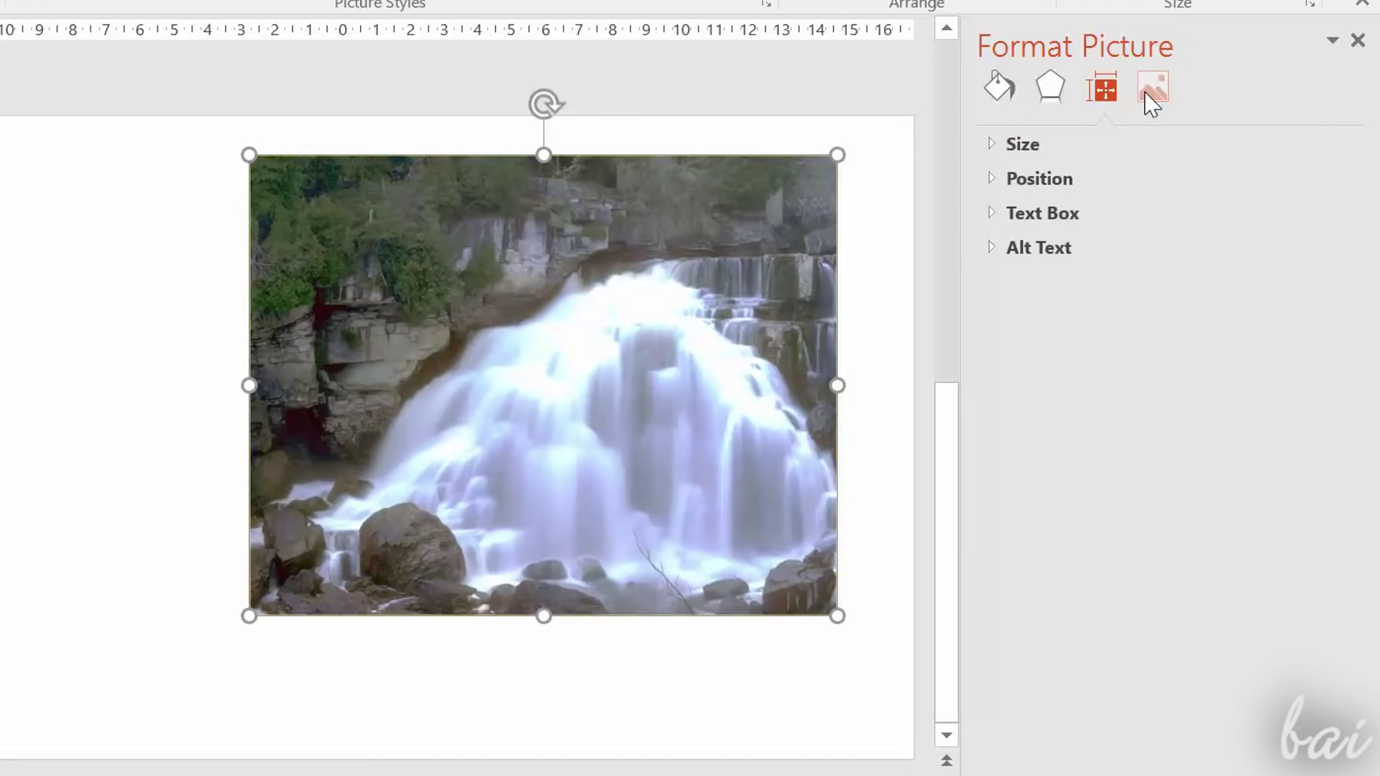
# - Set picture corrections to 25% brightness and -29% contrast
pyautogui.click(1153, 87)
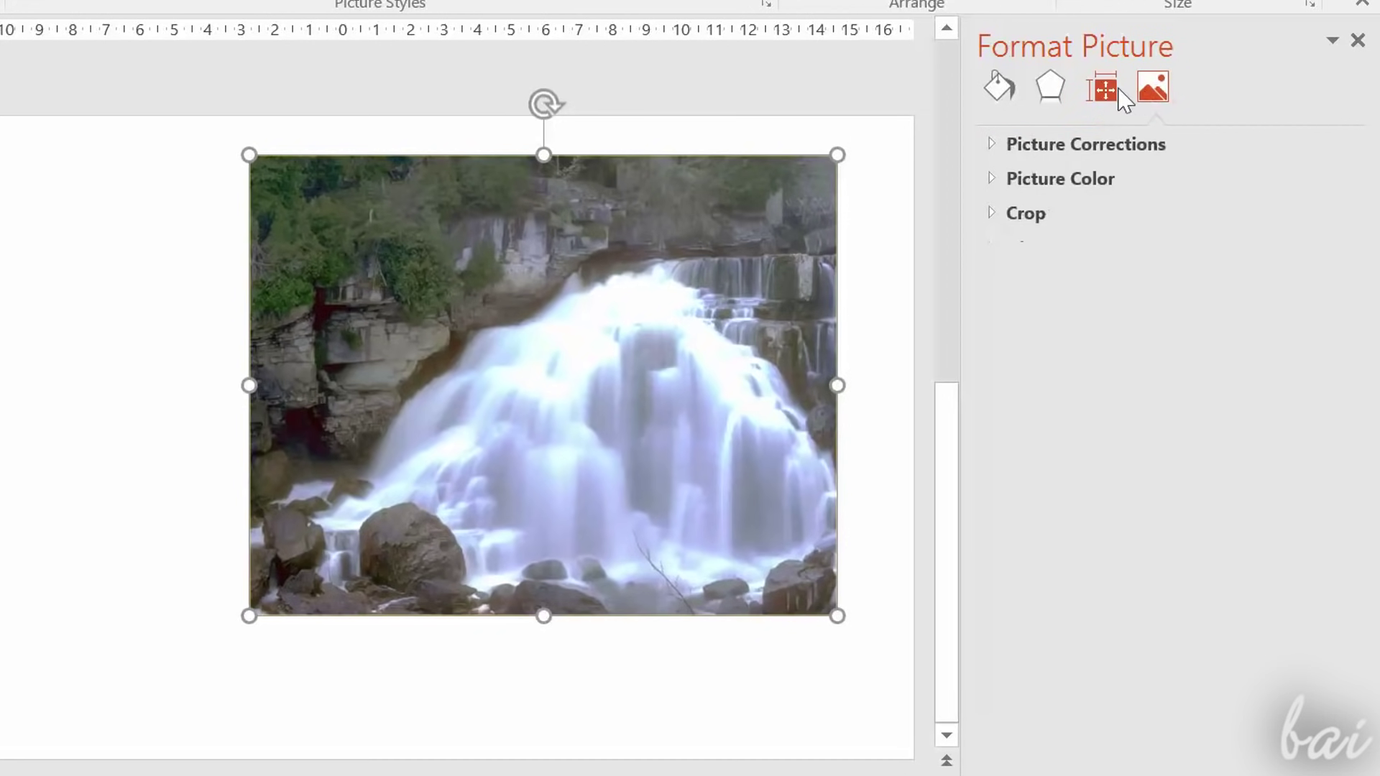
pyautogui.click(1003, 145)
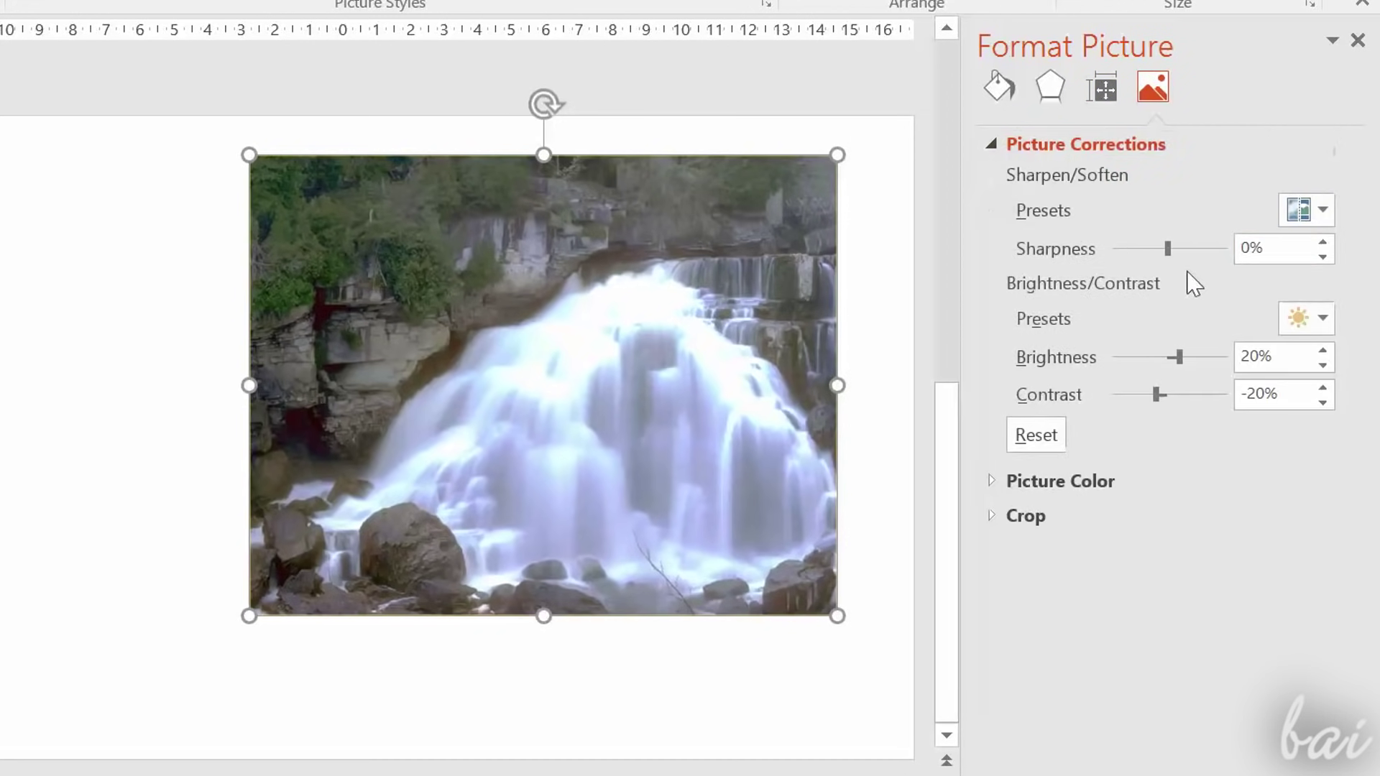
pyautogui.click(1315, 318)
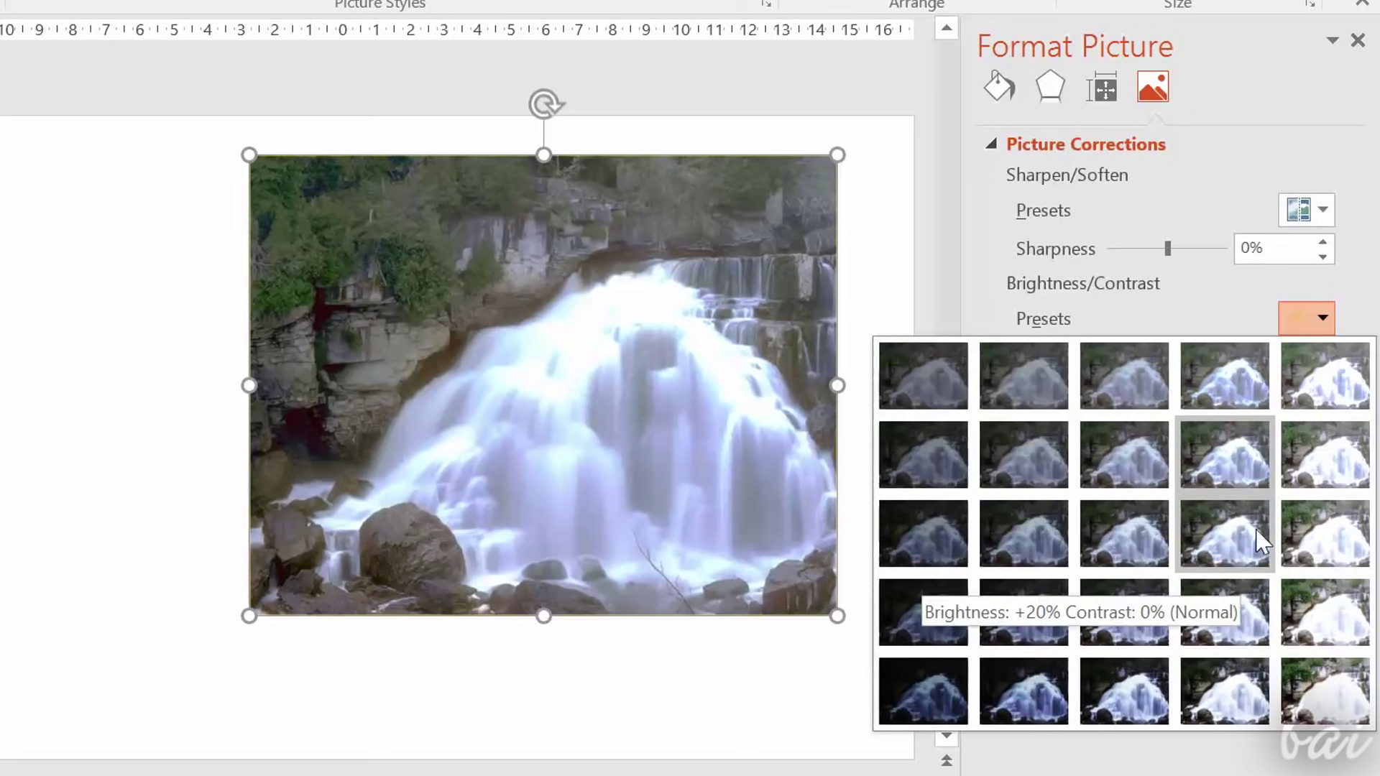
pyautogui.click(1351, 282)
pyautogui.moveTo(1173, 357); pyautogui.dragTo(1189, 394)
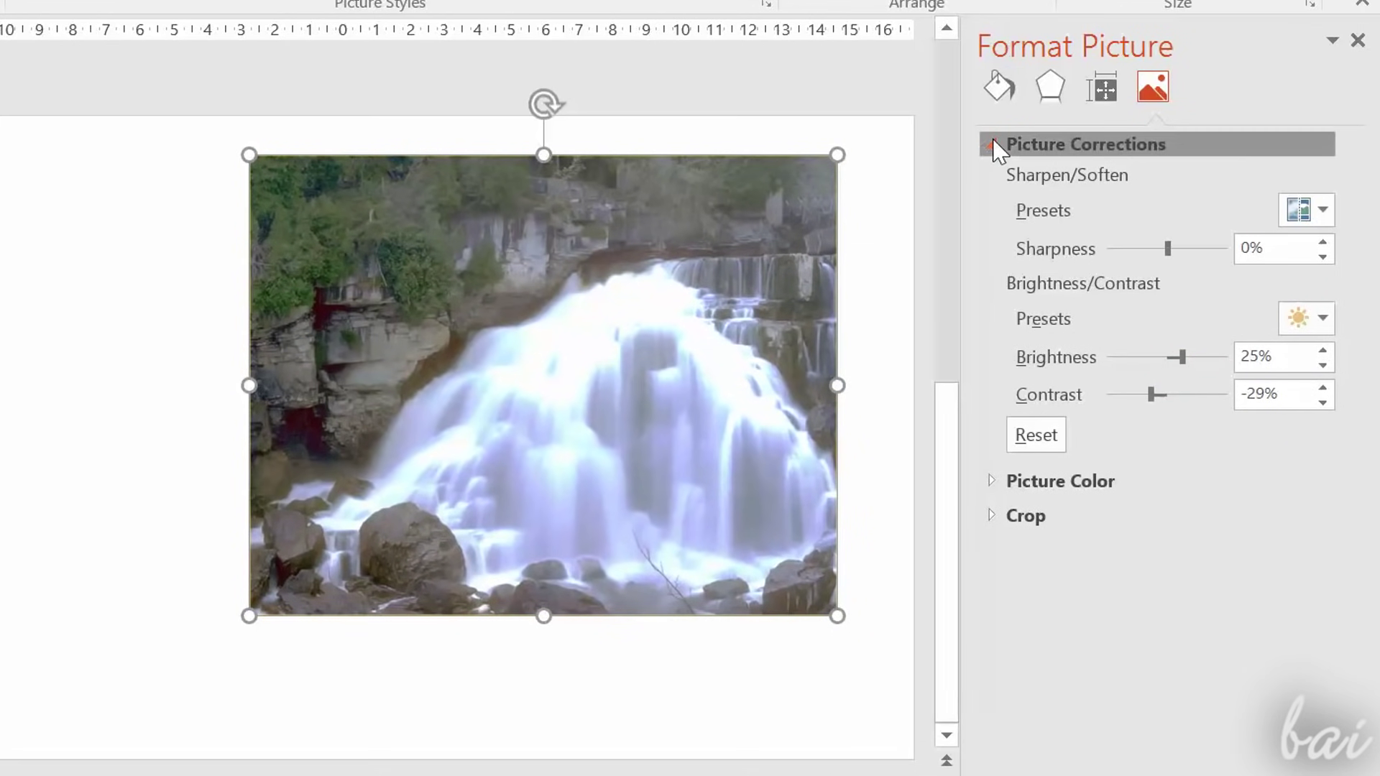
pyautogui.click(995, 145)
# - Adjust the crop to 17,4 cm width and 10,4 cm height
pyautogui.click(995, 215)
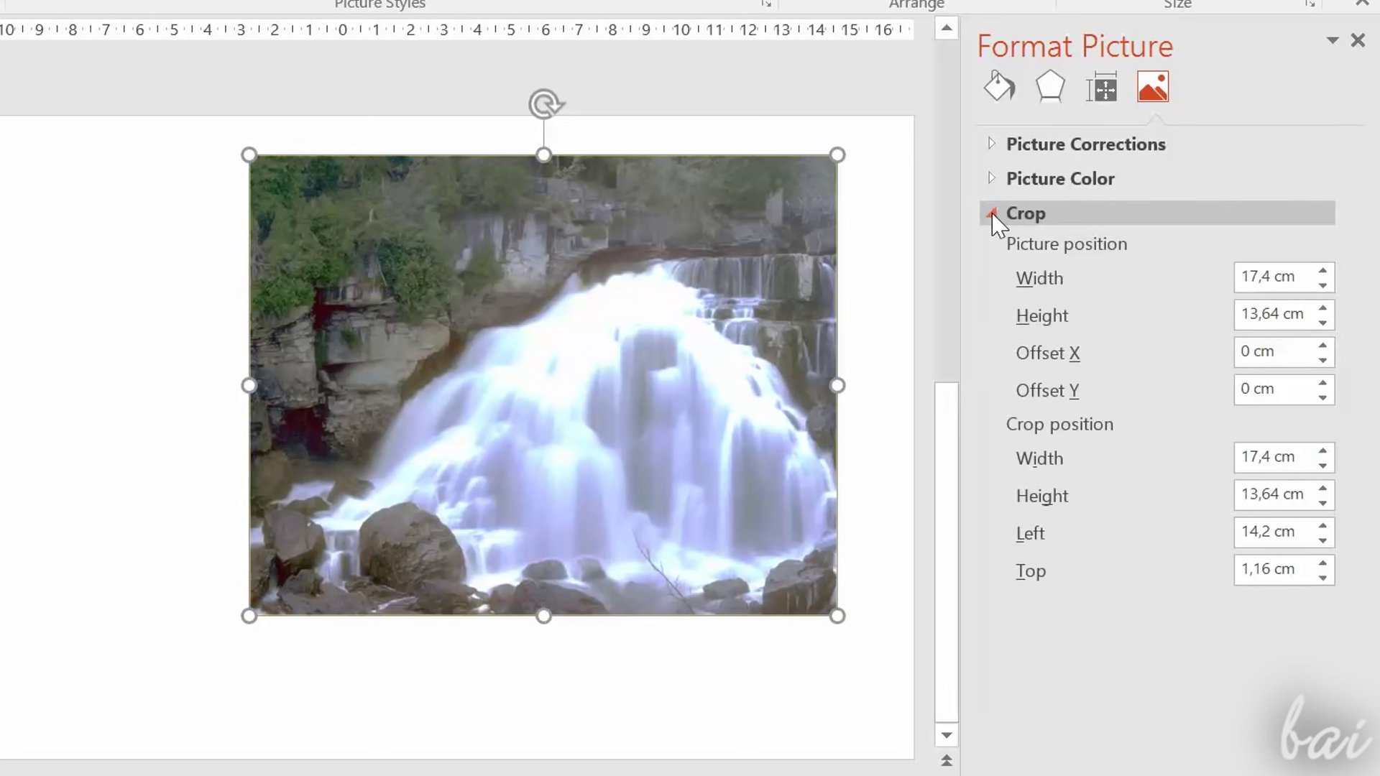
pyautogui.click(1323, 466)
pyautogui.click(1322, 450)
pyautogui.click(1323, 451)
pyautogui.click(1322, 465)
pyautogui.click(1323, 503)
pyautogui.click(1323, 502)
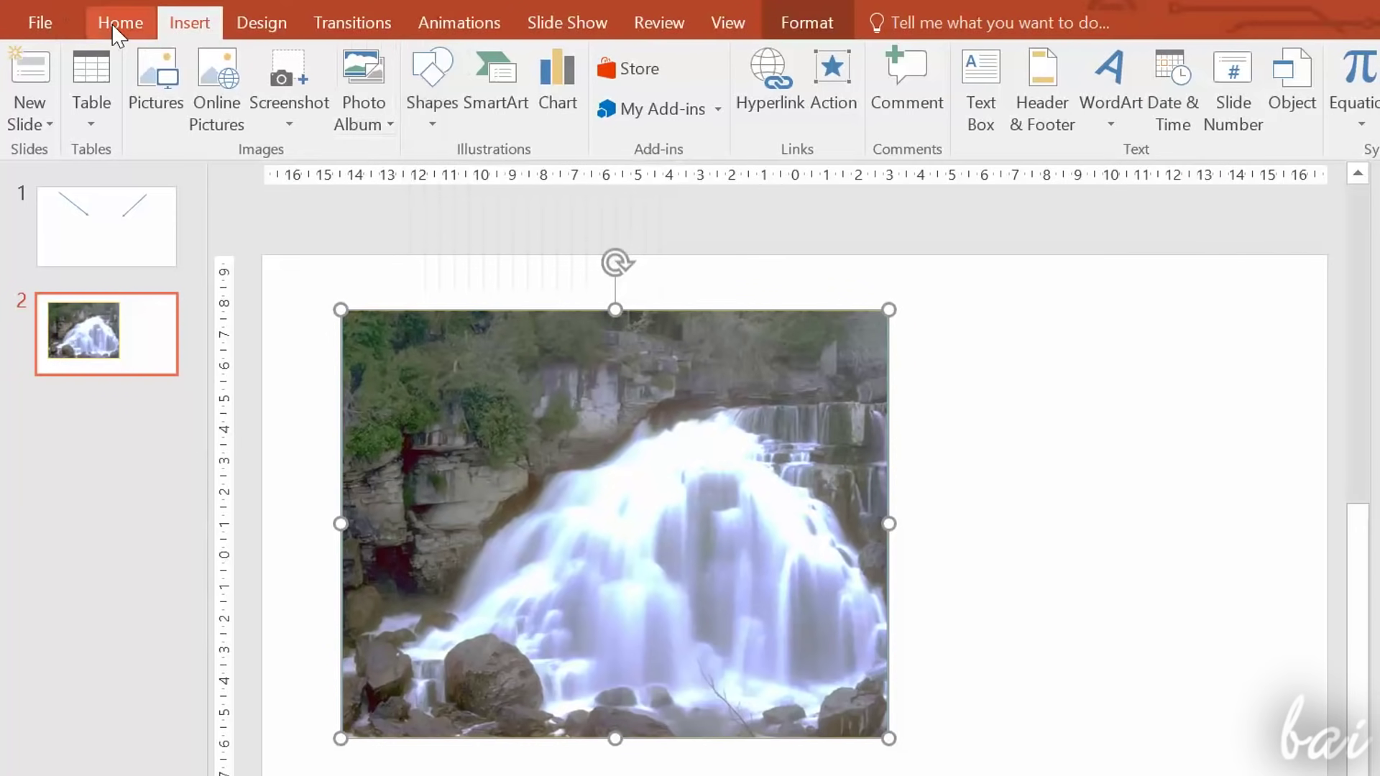
# - Draw a slightly thicker arrow shape pointing down-left beside the picture's right edge
pyautogui.click(117, 28)
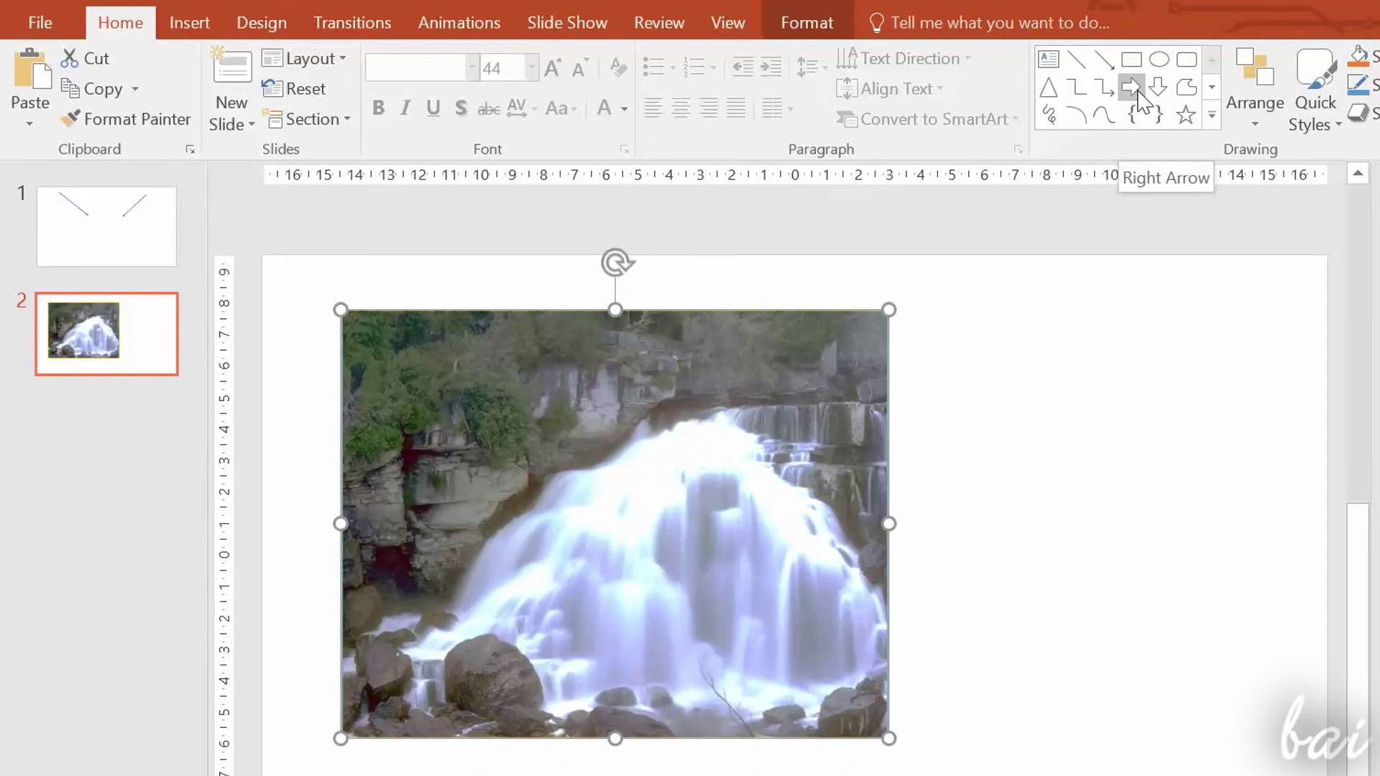
pyautogui.moveTo(1090, 297); pyautogui.dragTo(945, 372)
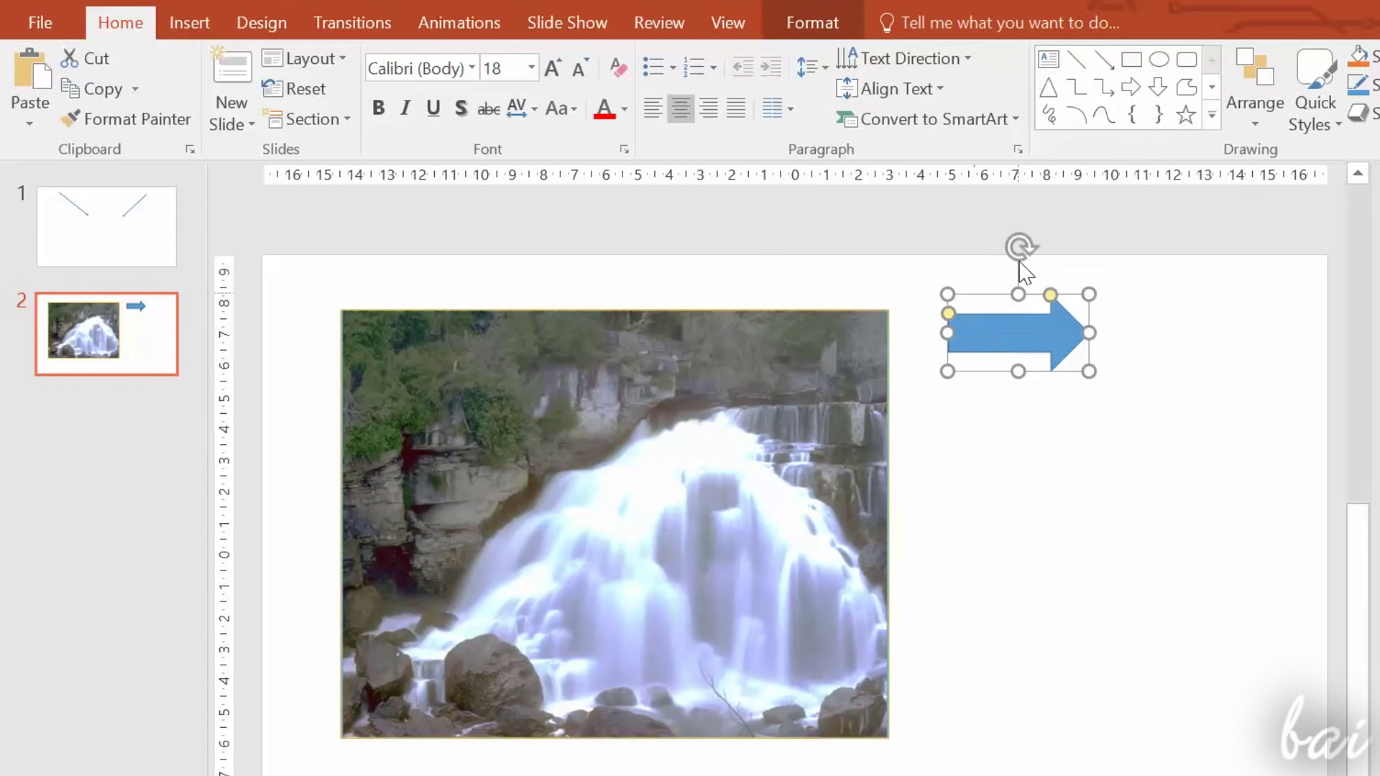
pyautogui.moveTo(1019, 247)
pyautogui.mouseDown()
pyautogui.moveTo(1149, 358)
pyautogui.moveTo(1054, 432)
pyautogui.mouseUp()
pyautogui.moveTo(1035, 324); pyautogui.dragTo(1180, 384)
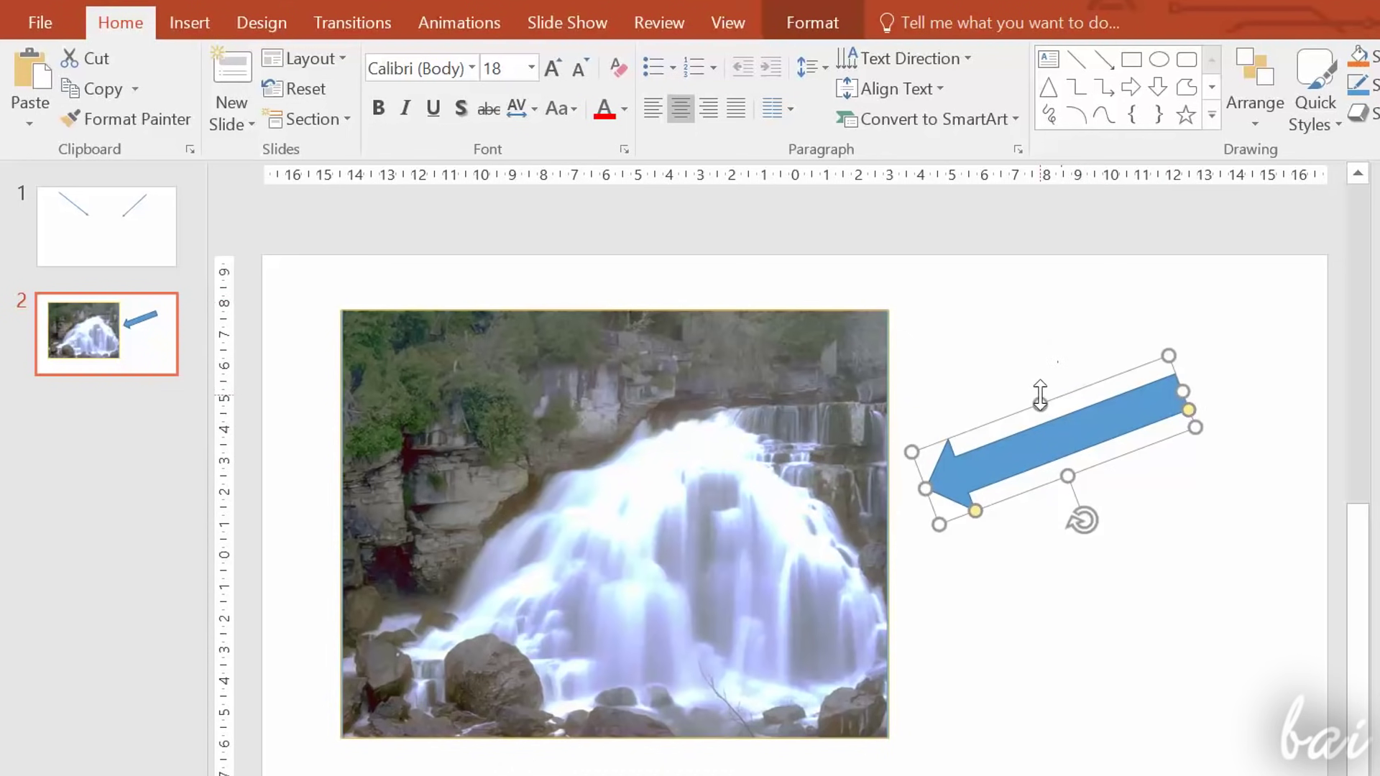
pyautogui.moveTo(1040, 401)
pyautogui.mouseDown()
pyautogui.moveTo(1032, 355)
pyautogui.moveTo(1033, 389)
pyautogui.mouseUp()
pyautogui.click(812, 22)
pyautogui.click(665, 56)
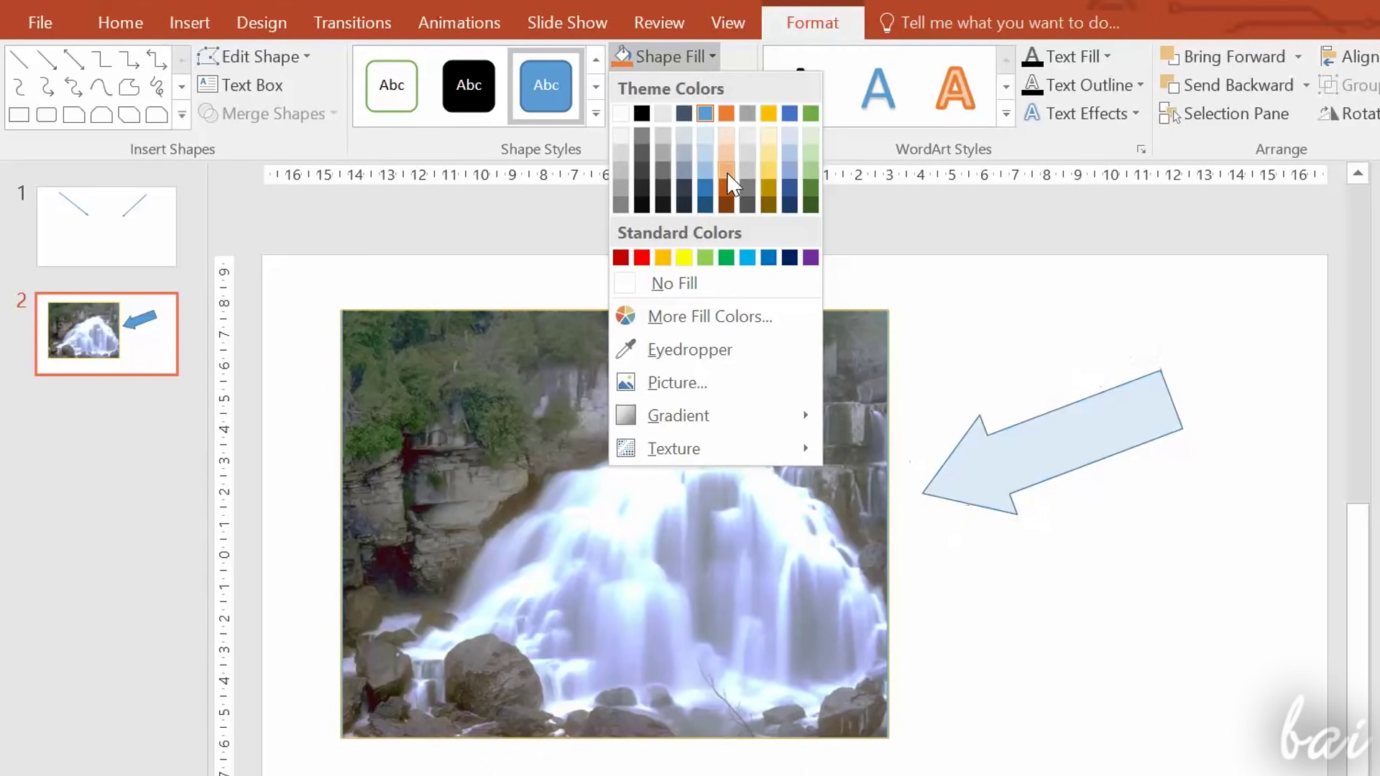
# - In Format Shape, widen the arrow's outline and colour it red
pyautogui.rightClick(1057, 430)
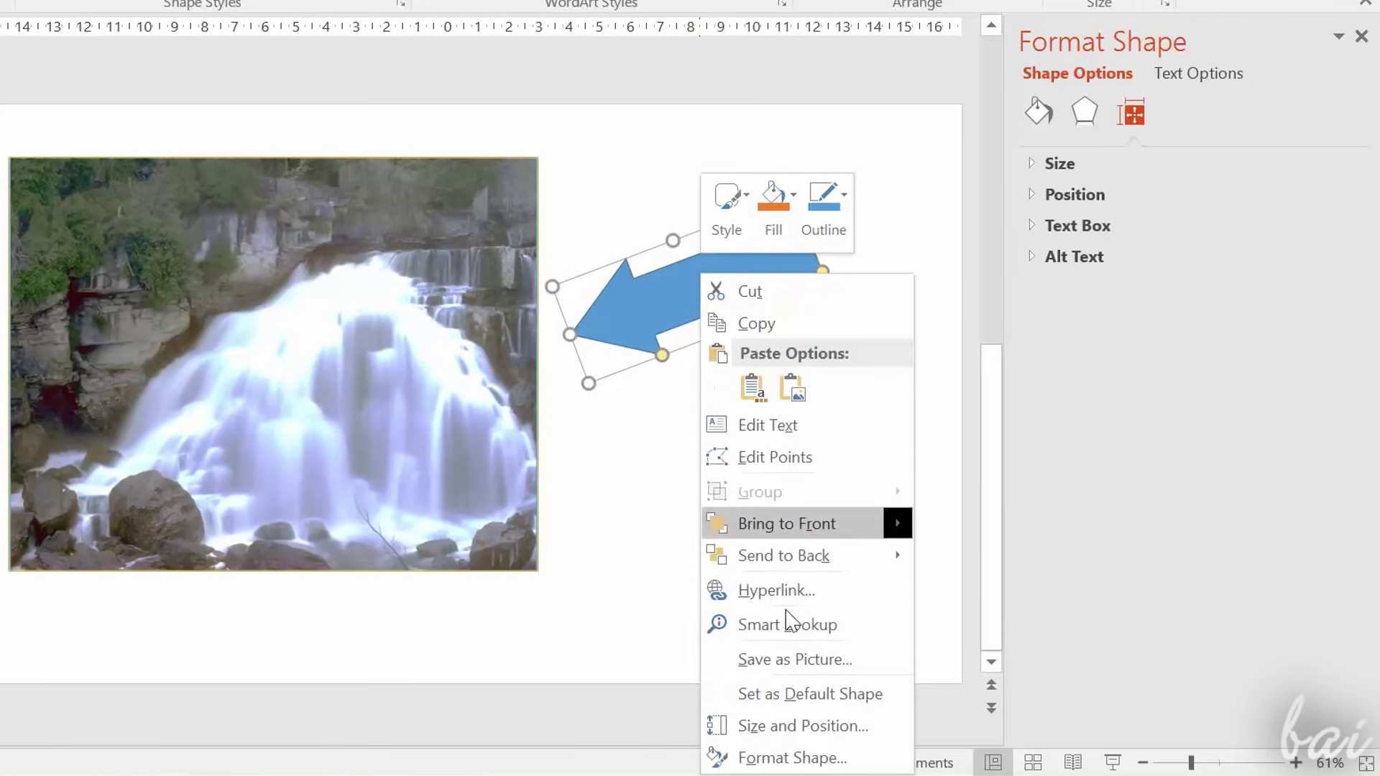
pyautogui.click(793, 759)
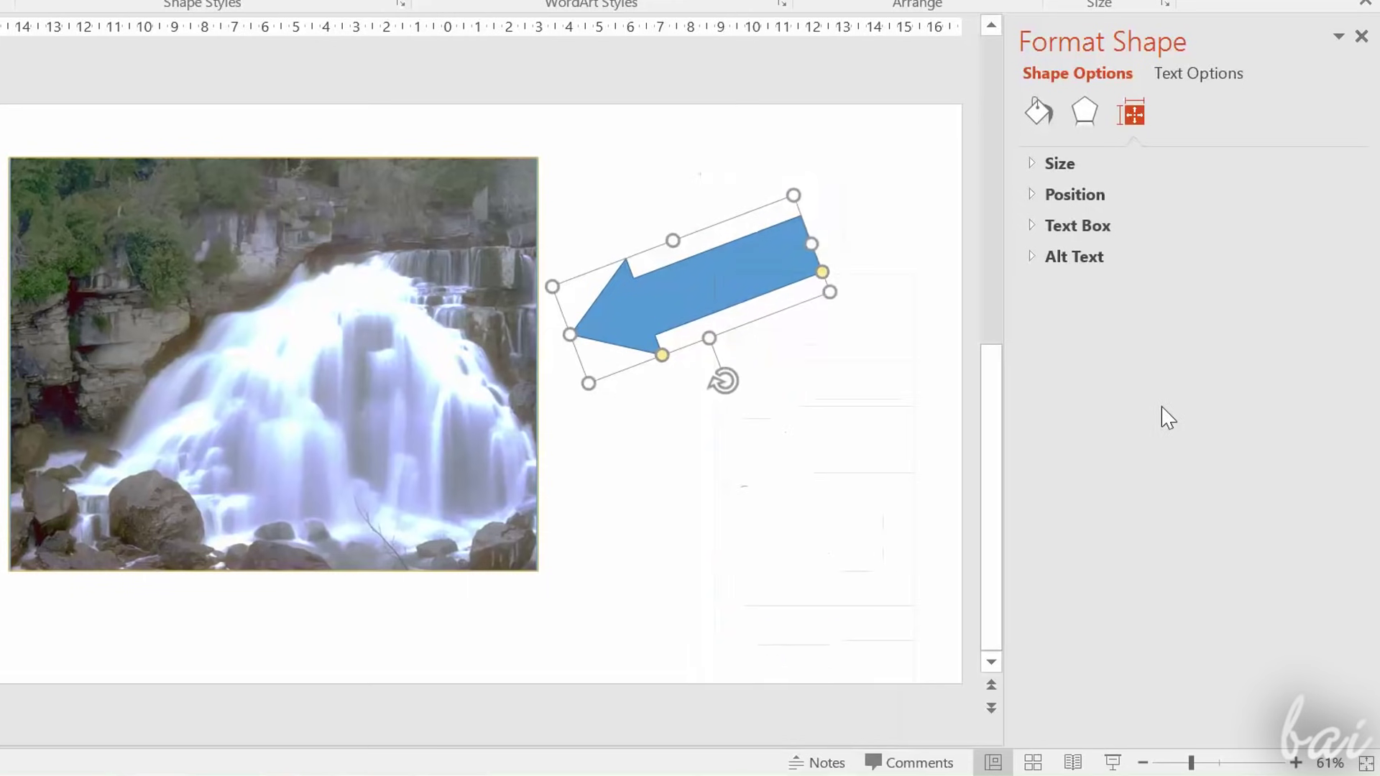
pyautogui.click(1053, 108)
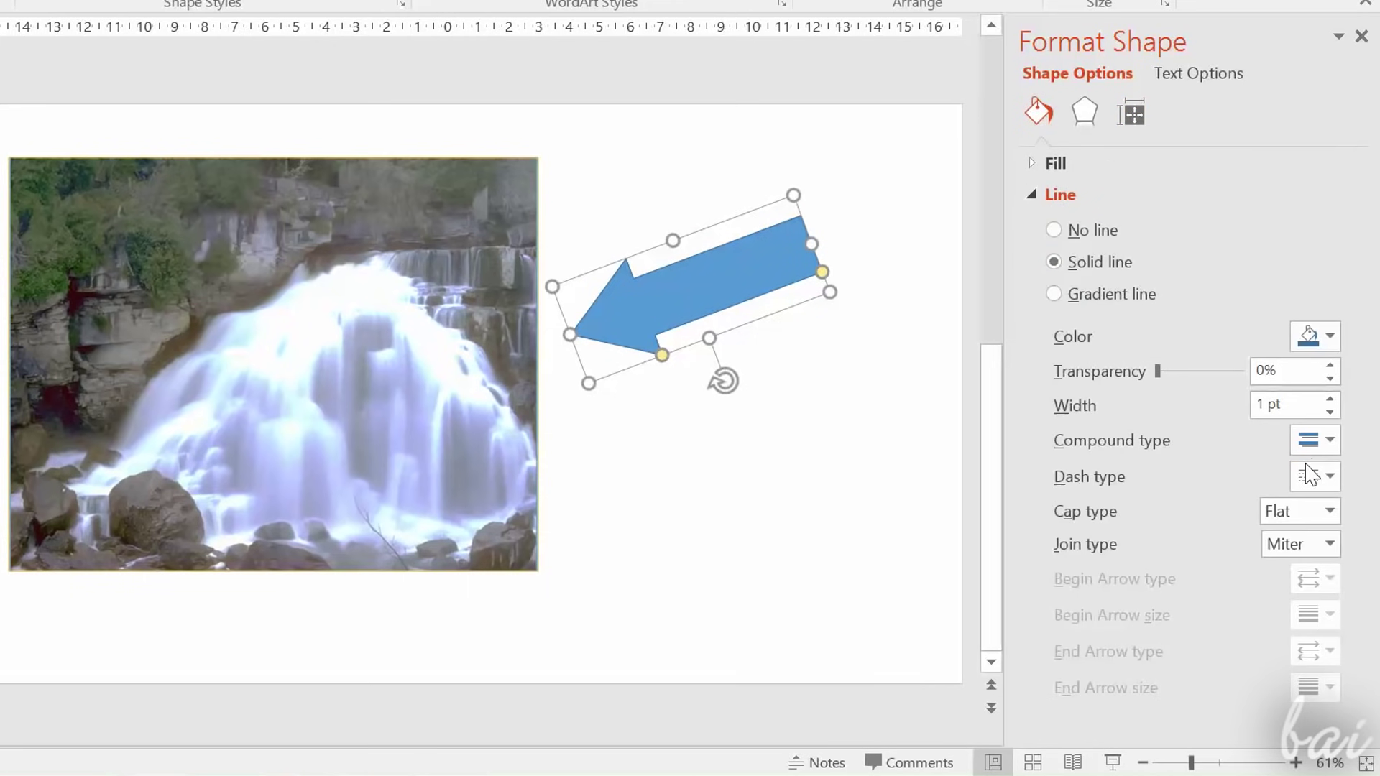
pyautogui.moveTo(1331, 399); pyautogui.dragTo(1330, 400)
pyautogui.click(1330, 335)
pyautogui.click(1208, 532)
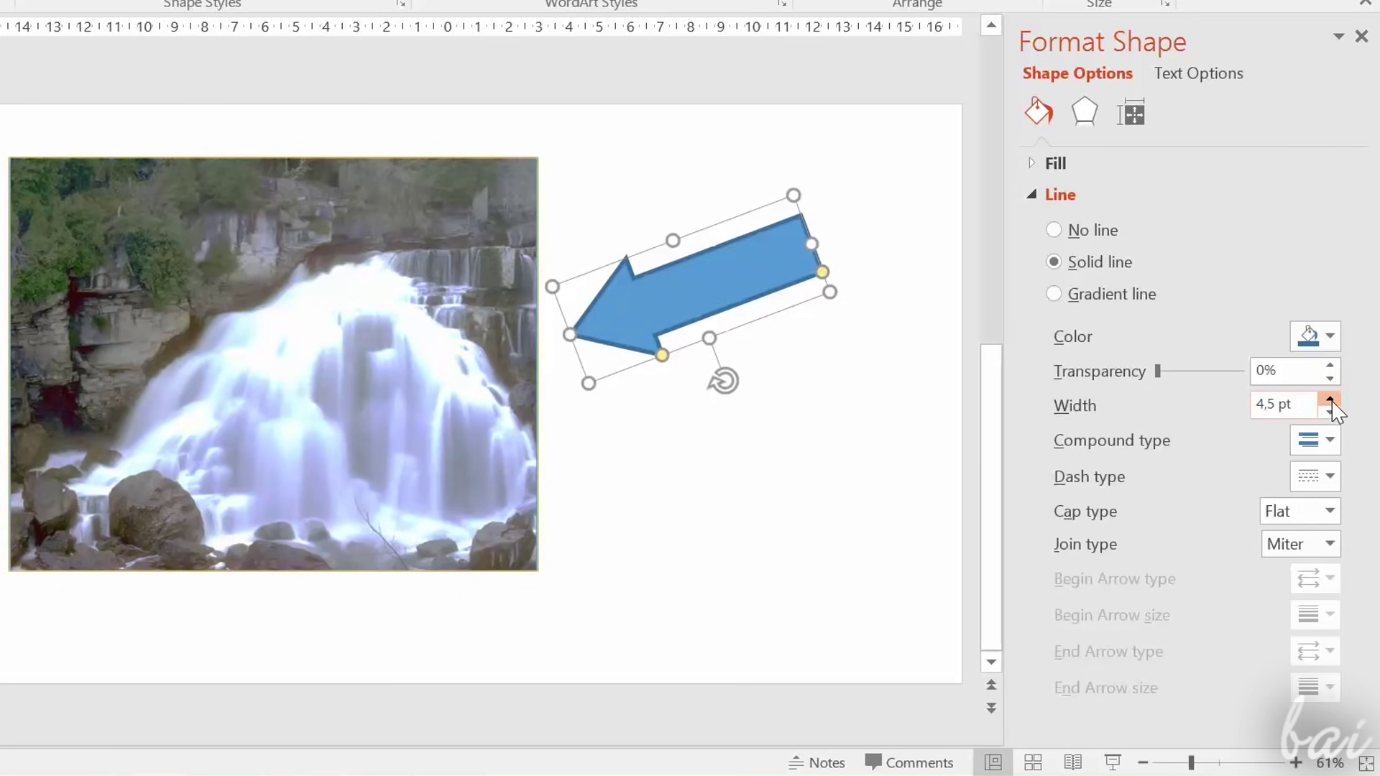
pyautogui.click(1130, 114)
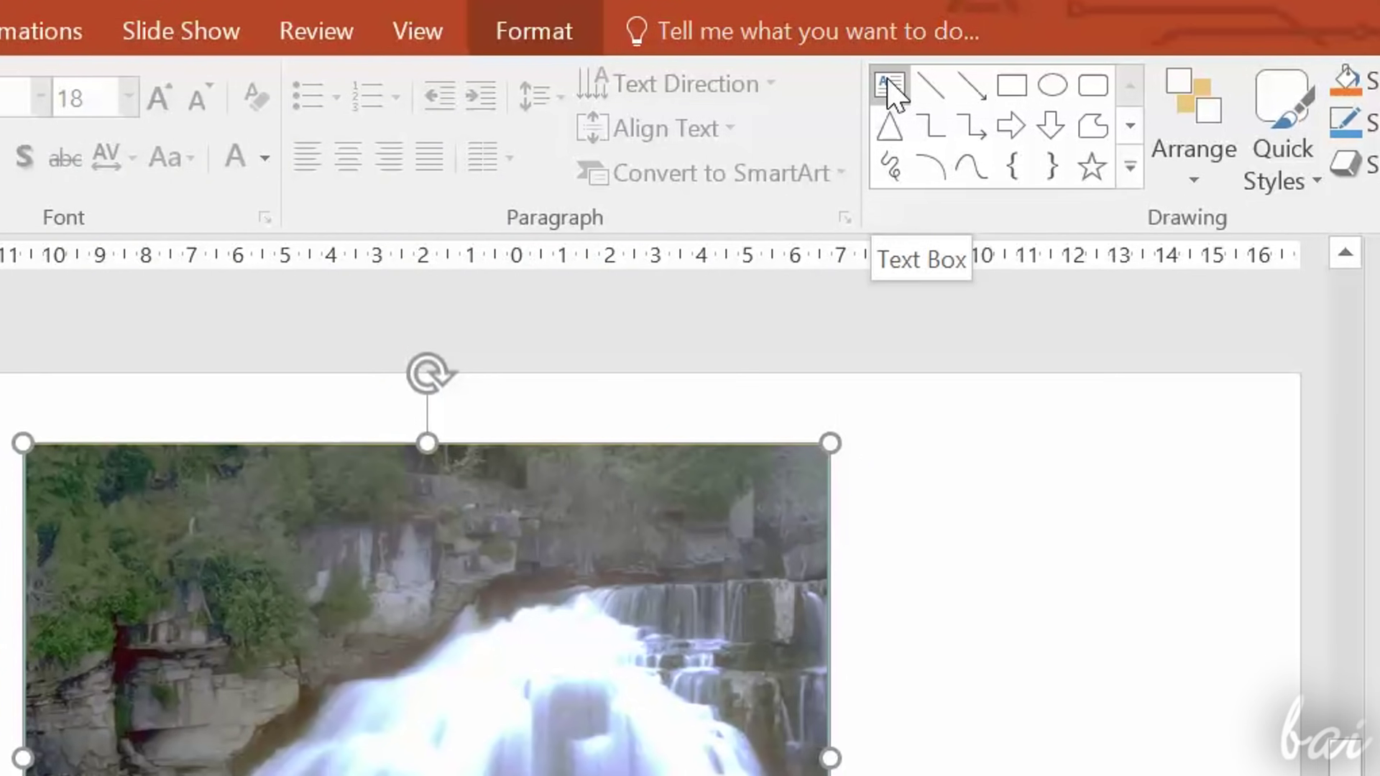
# - Draw a text box reading 'This is a very nice picture!' and move it beside the photo's top-right
pyautogui.click(891, 86)
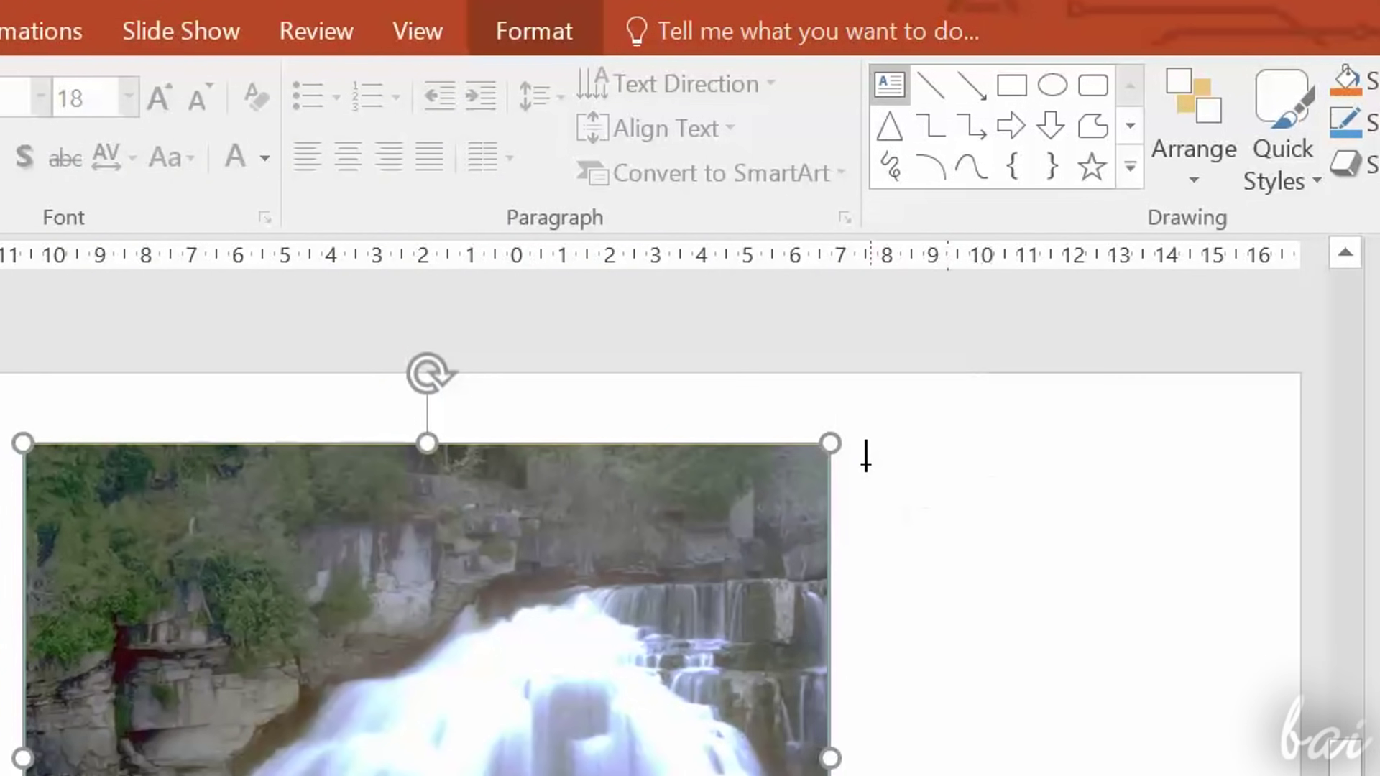
pyautogui.moveTo(867, 465); pyautogui.dragTo(1145, 690)
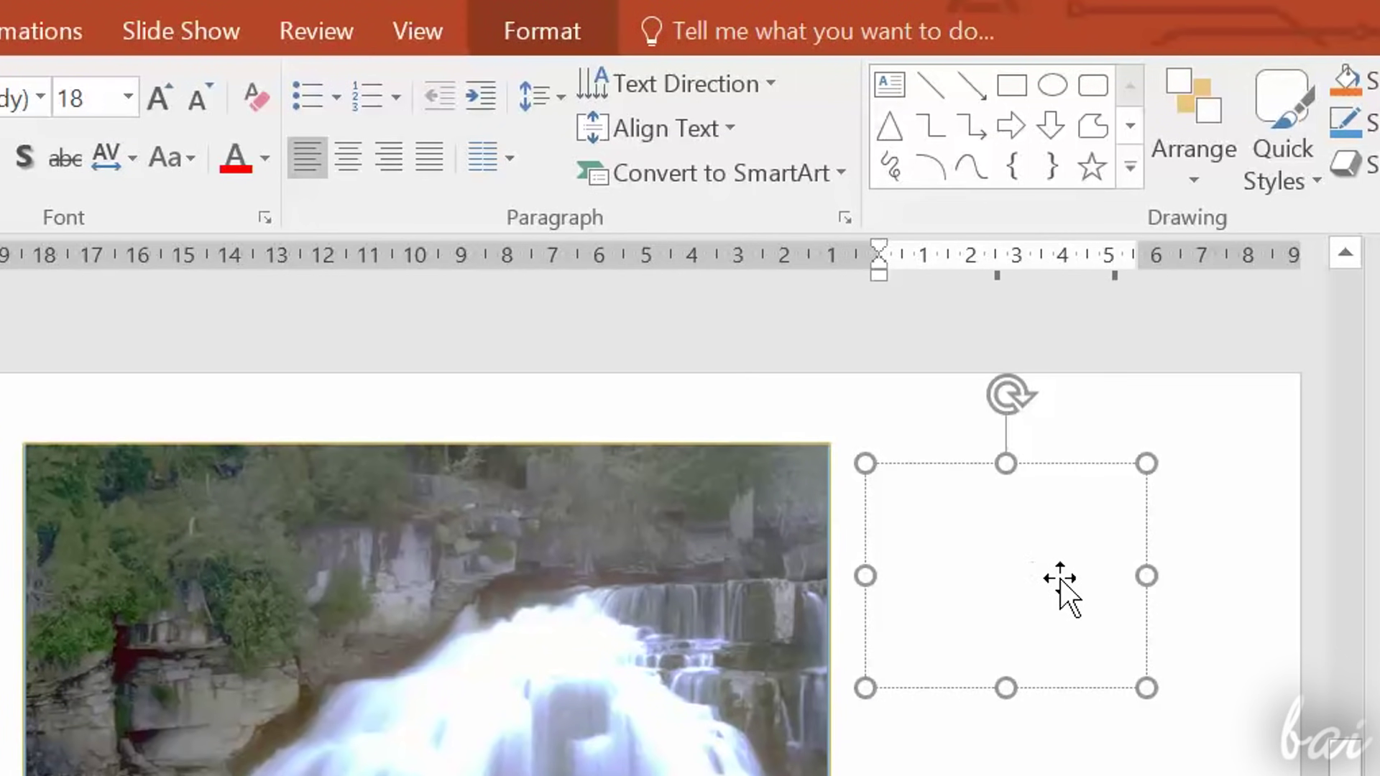
pyautogui.write('This is')
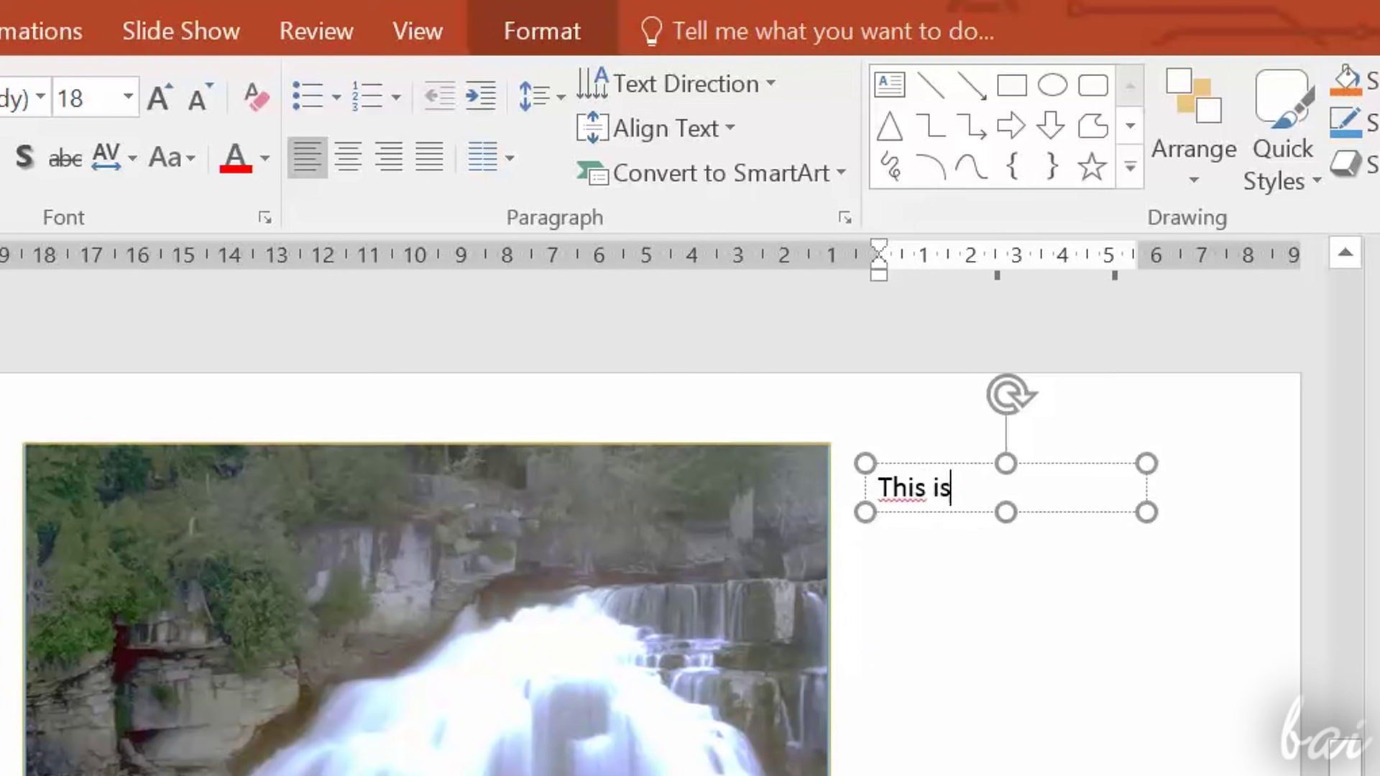
pyautogui.write(' a very nic')
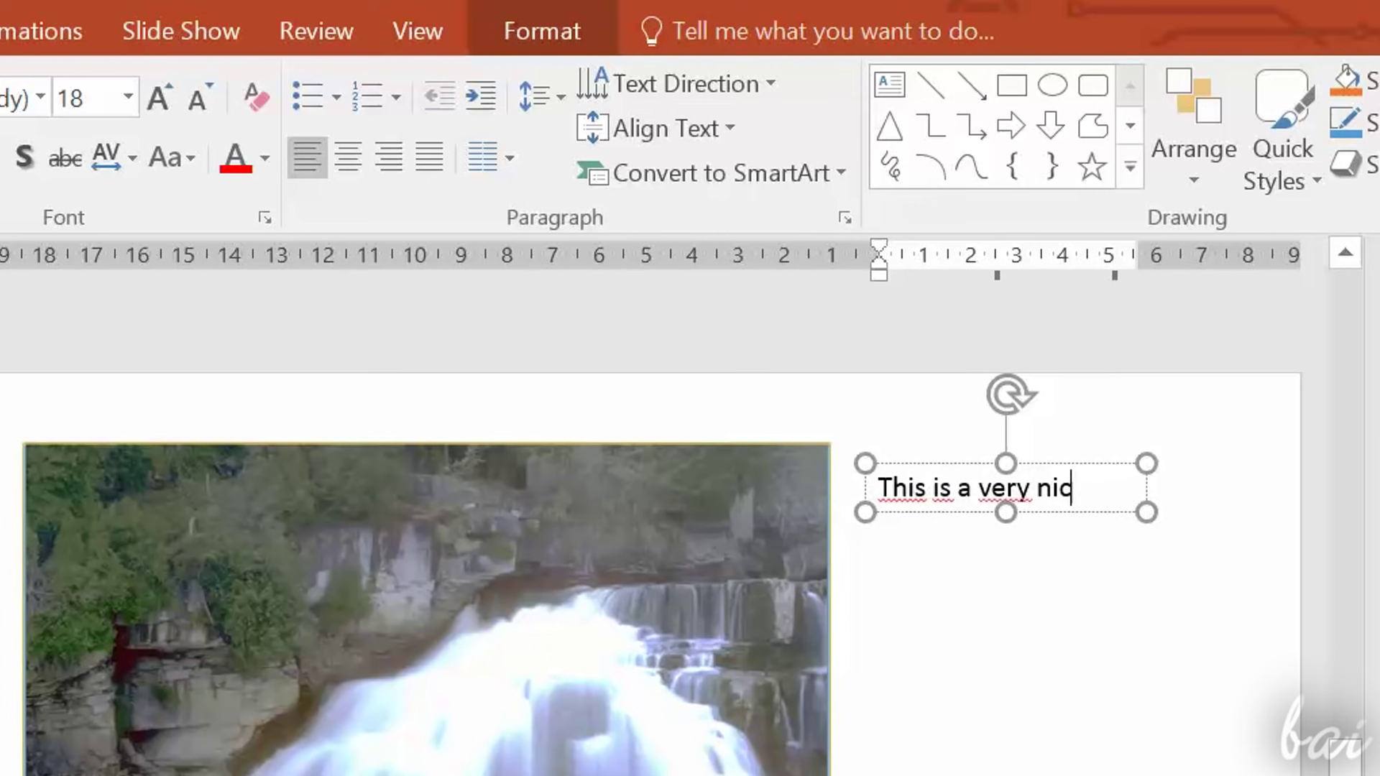
pyautogui.write('e picture!')
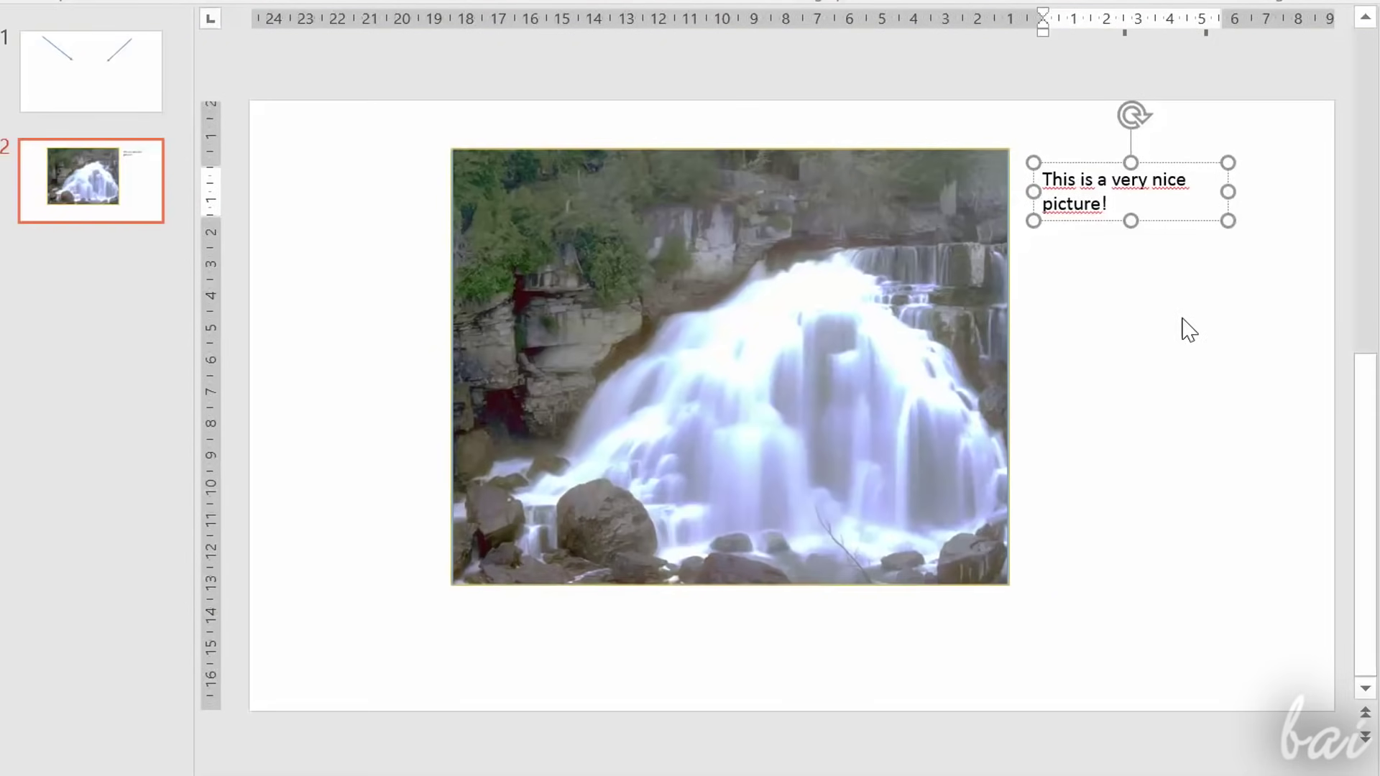
pyautogui.moveTo(1192, 173); pyautogui.dragTo(1205, 294)
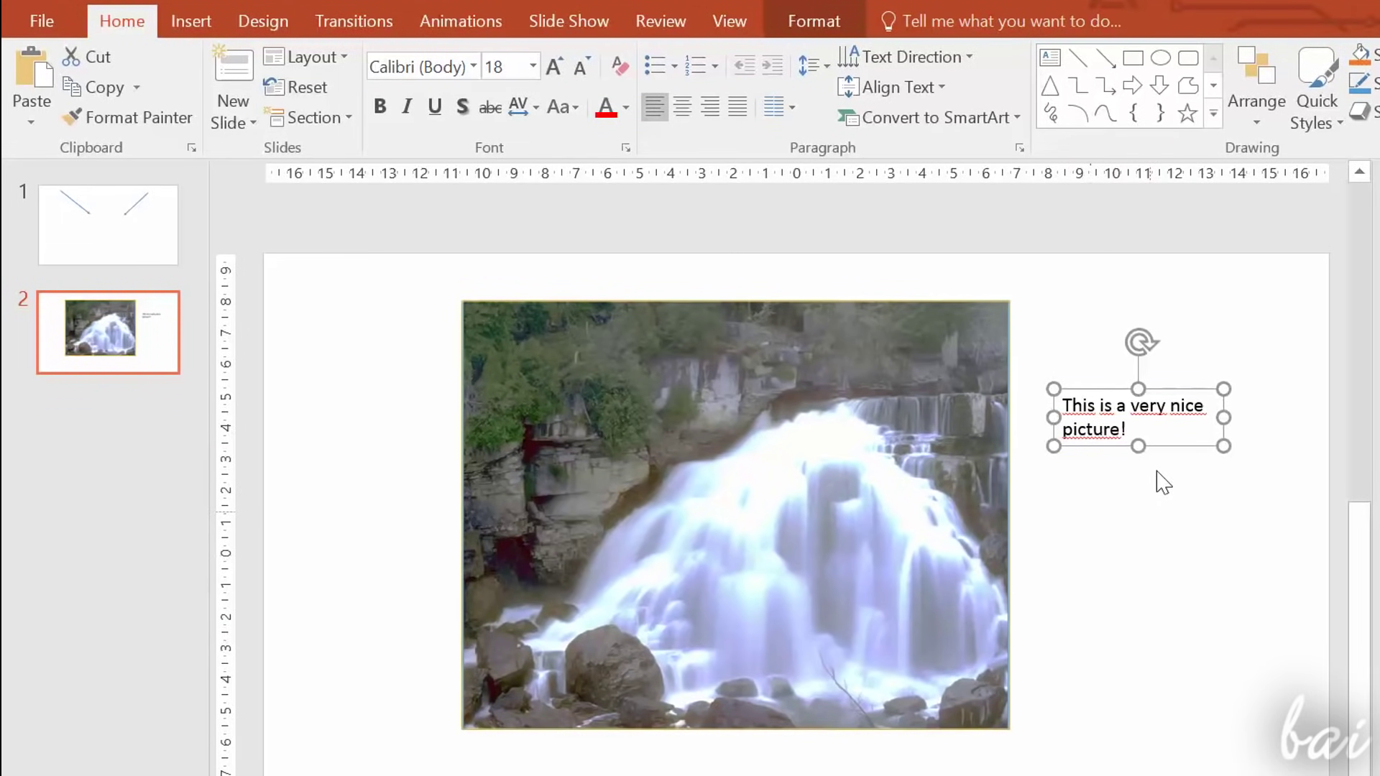
# - Browse the caption's shape and text formatting options, then place the caret after 'picture!'
pyautogui.click(814, 22)
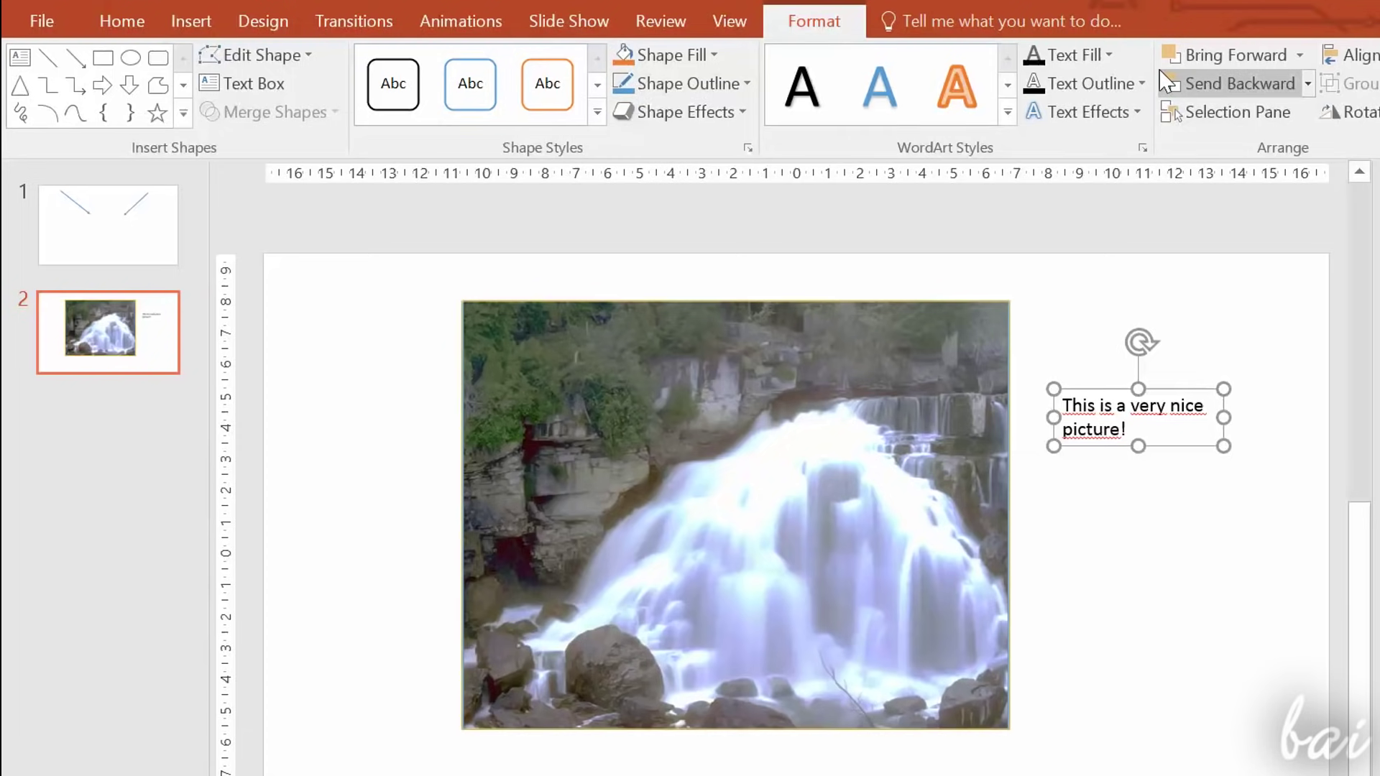
pyautogui.click(1287, 64)
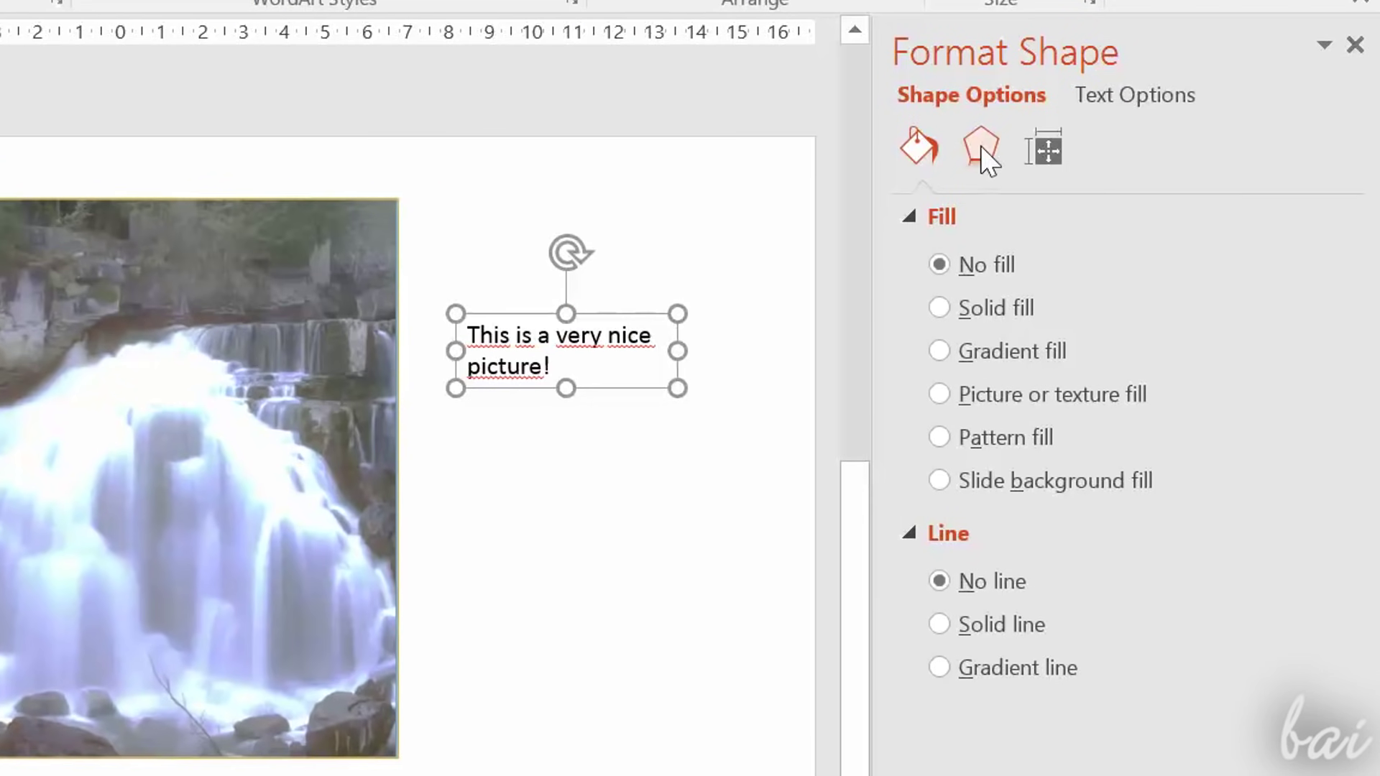
pyautogui.click(980, 145)
pyautogui.click(1046, 155)
pyautogui.click(921, 153)
pyautogui.click(1153, 83)
pyautogui.click(975, 148)
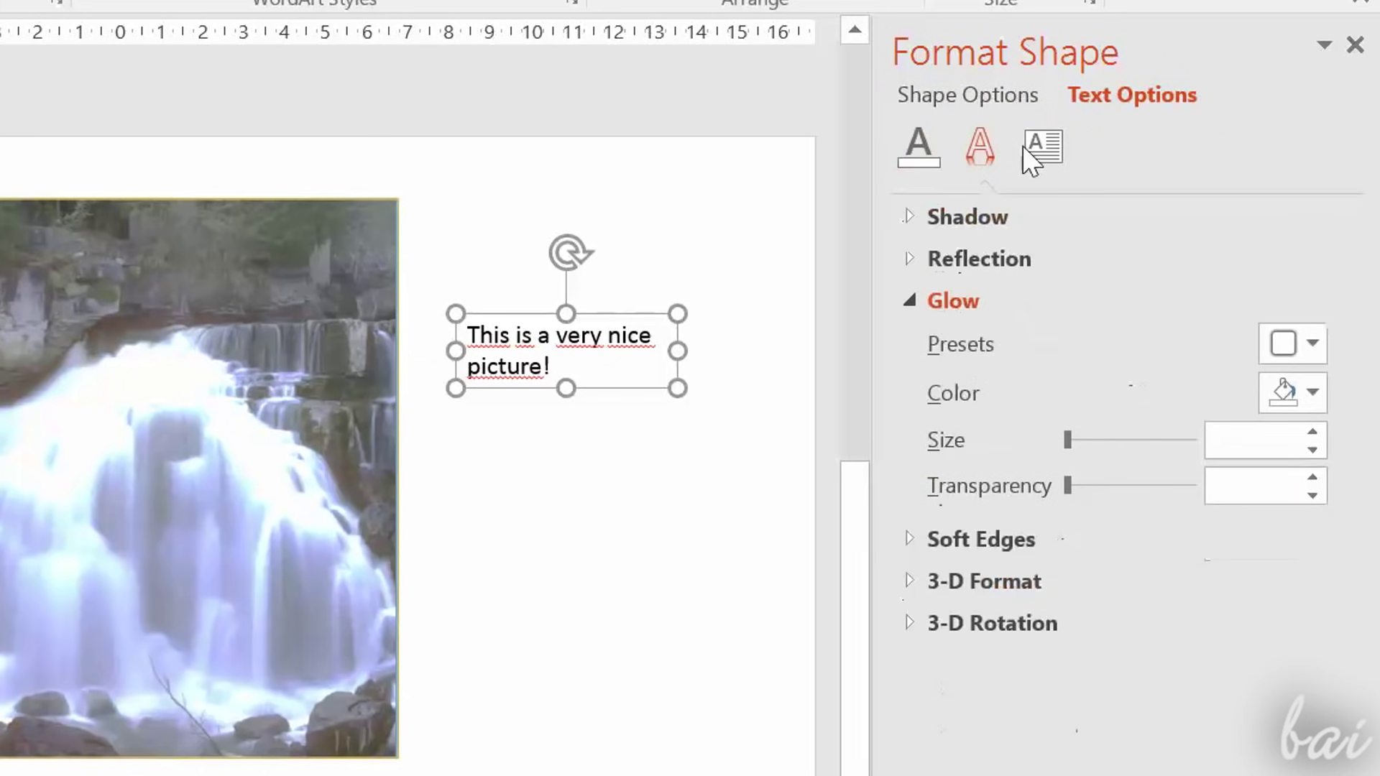
pyautogui.click(1022, 146)
pyautogui.click(927, 161)
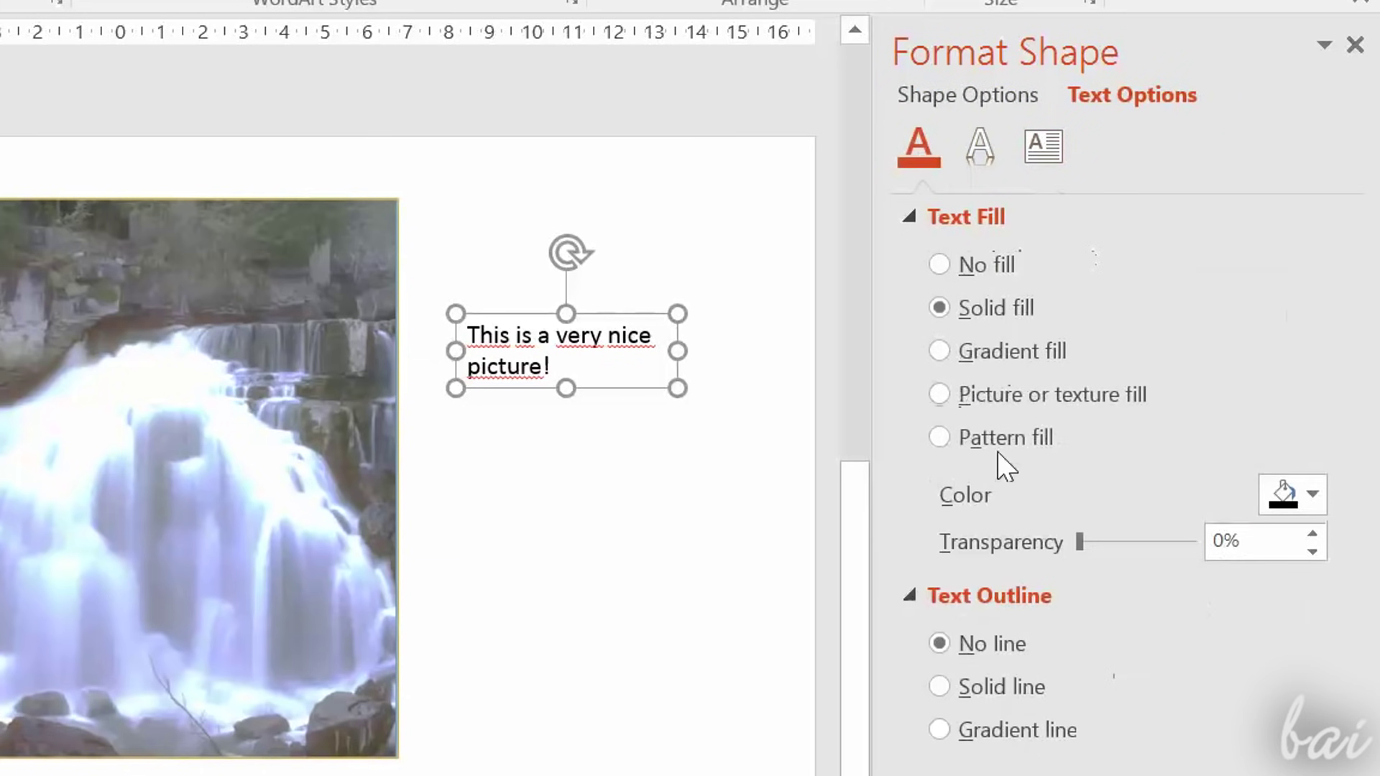
pyautogui.click(571, 365)
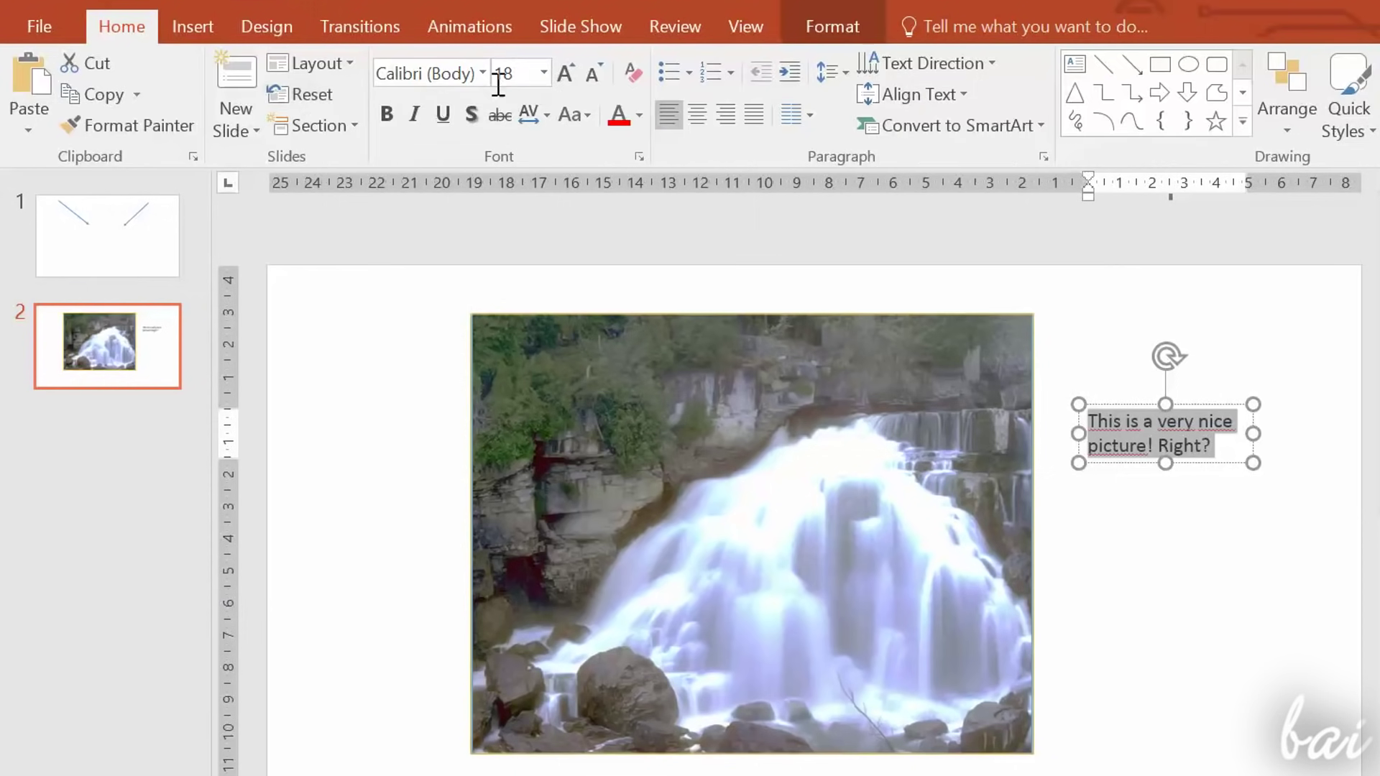
# - Enlarge the caption text to 32 pt and widen its box so the text reflows
pyautogui.click(565, 73)
pyautogui.click(565, 72)
pyautogui.click(565, 72)
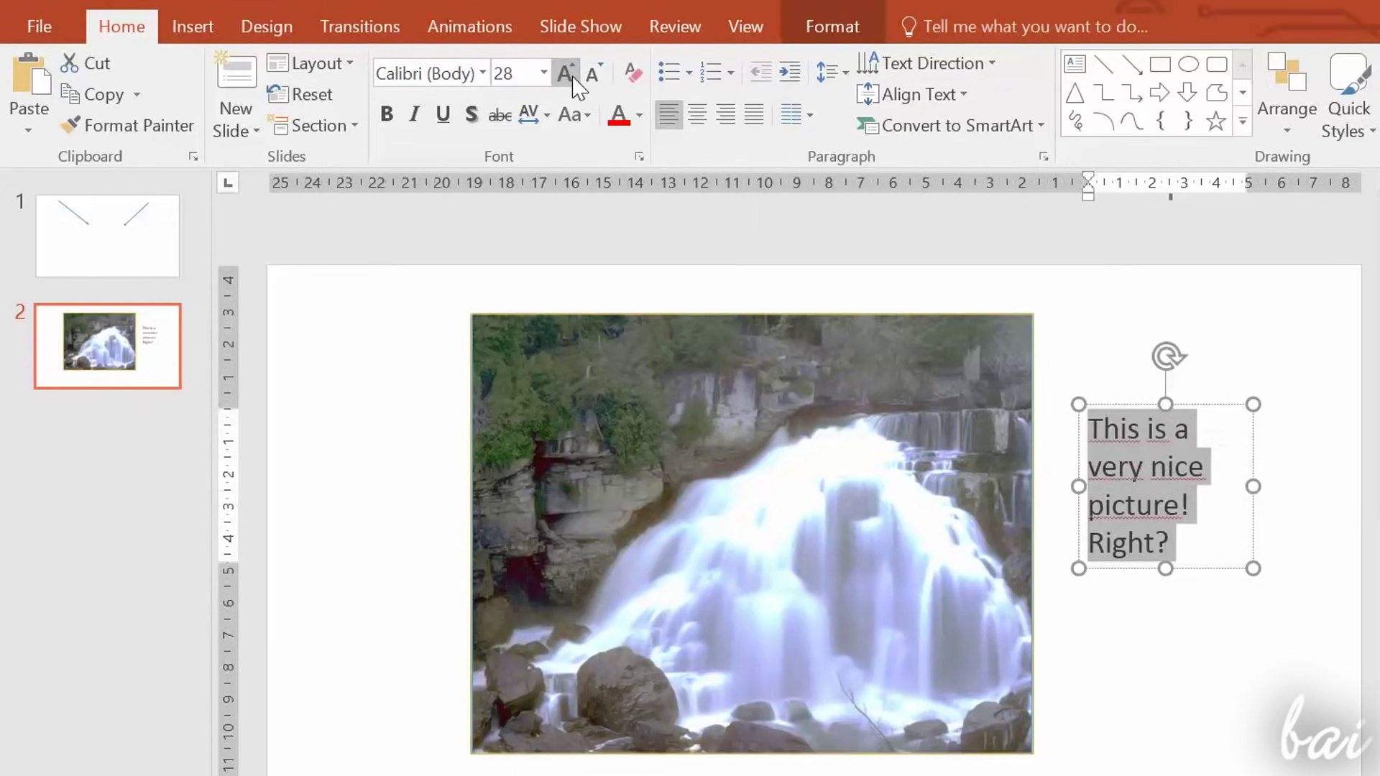
pyautogui.click(565, 73)
pyautogui.moveTo(1253, 497); pyautogui.dragTo(1299, 498)
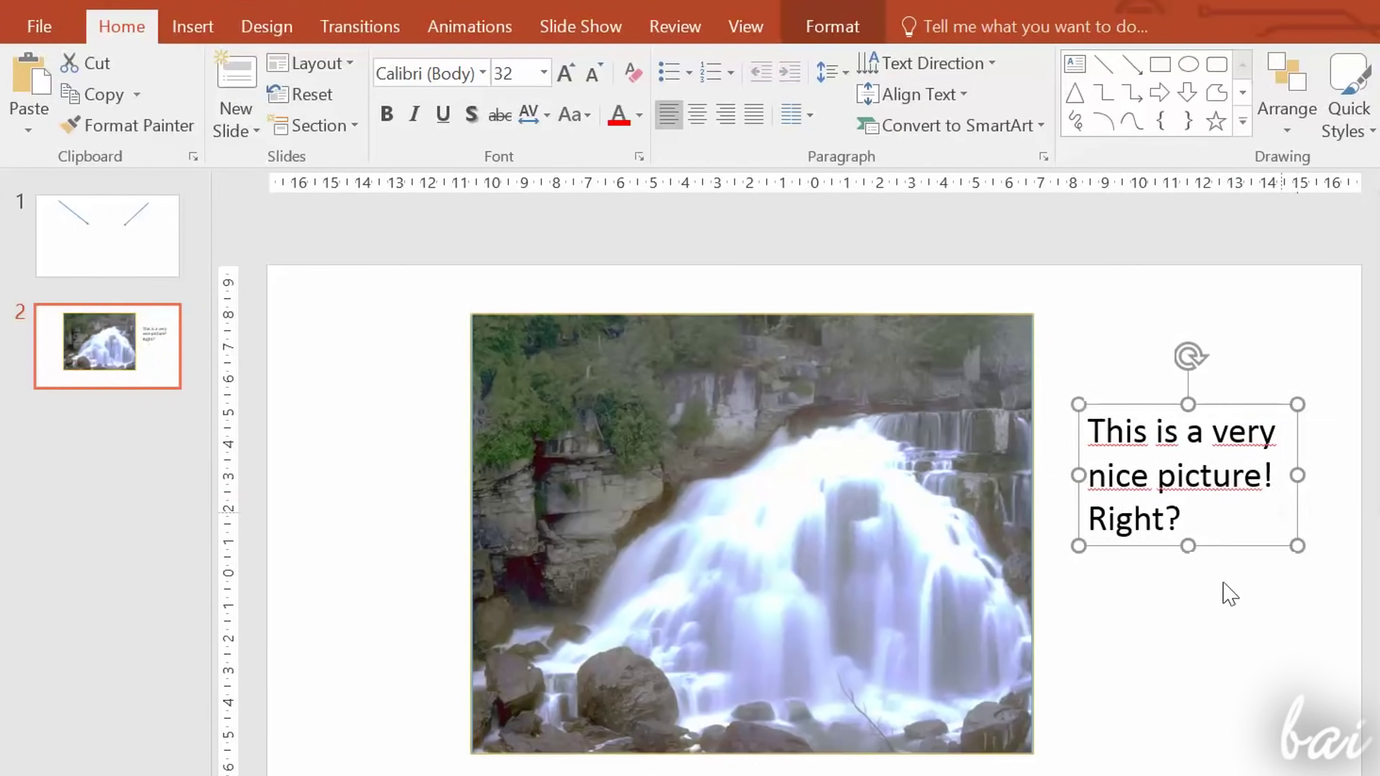
# - Give the caption box a solid green fill and turn all its text light blue
pyautogui.click(837, 26)
pyautogui.click(1136, 62)
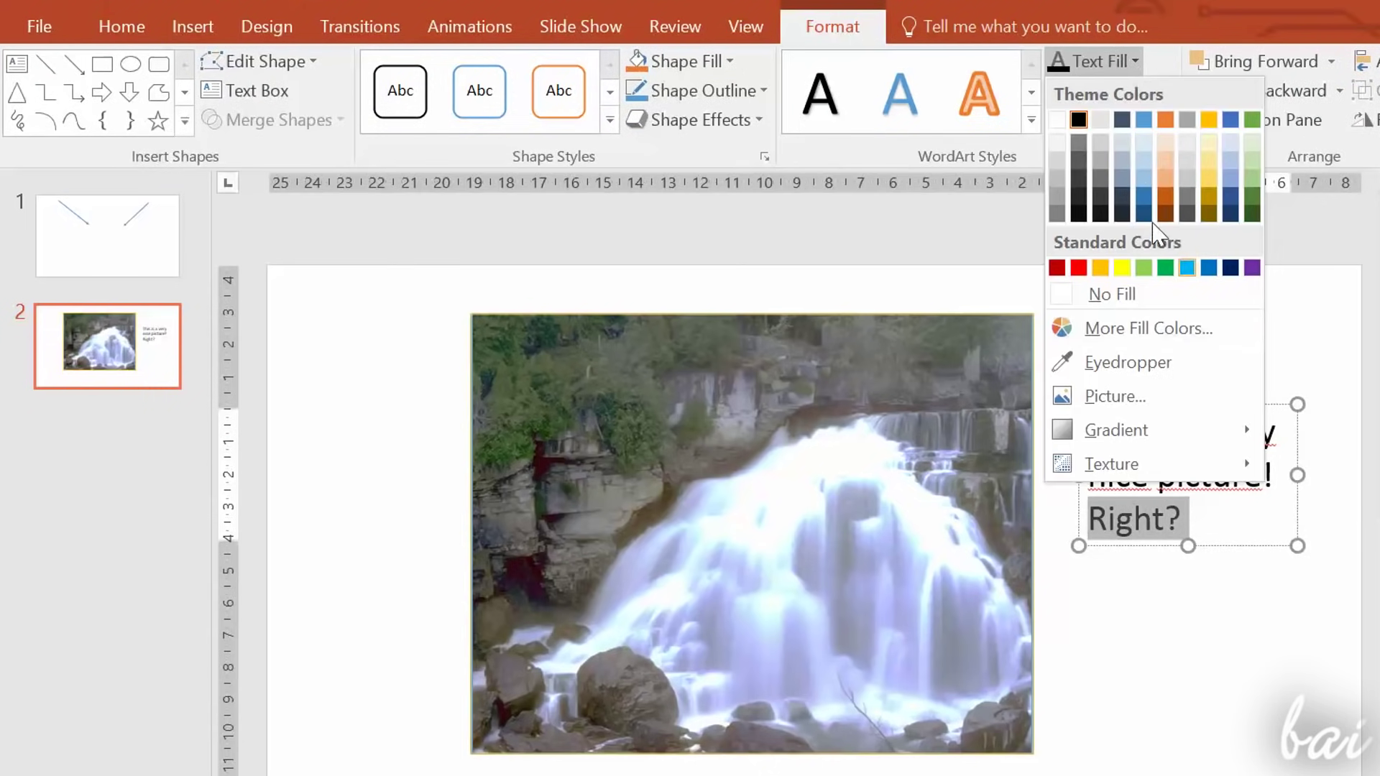
pyautogui.click(1079, 267)
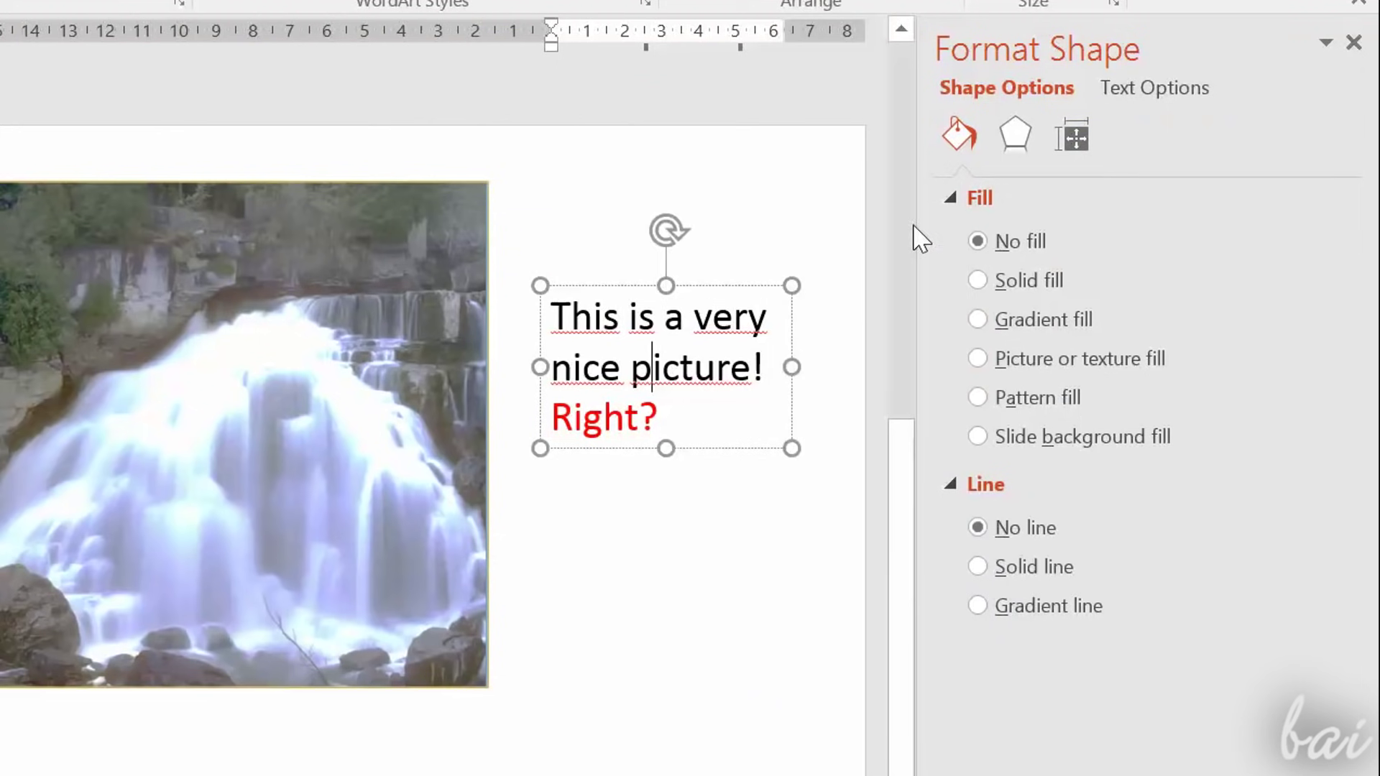
pyautogui.moveTo(658, 420); pyautogui.dragTo(552, 309)
pyautogui.click(1006, 281)
pyautogui.click(1314, 489)
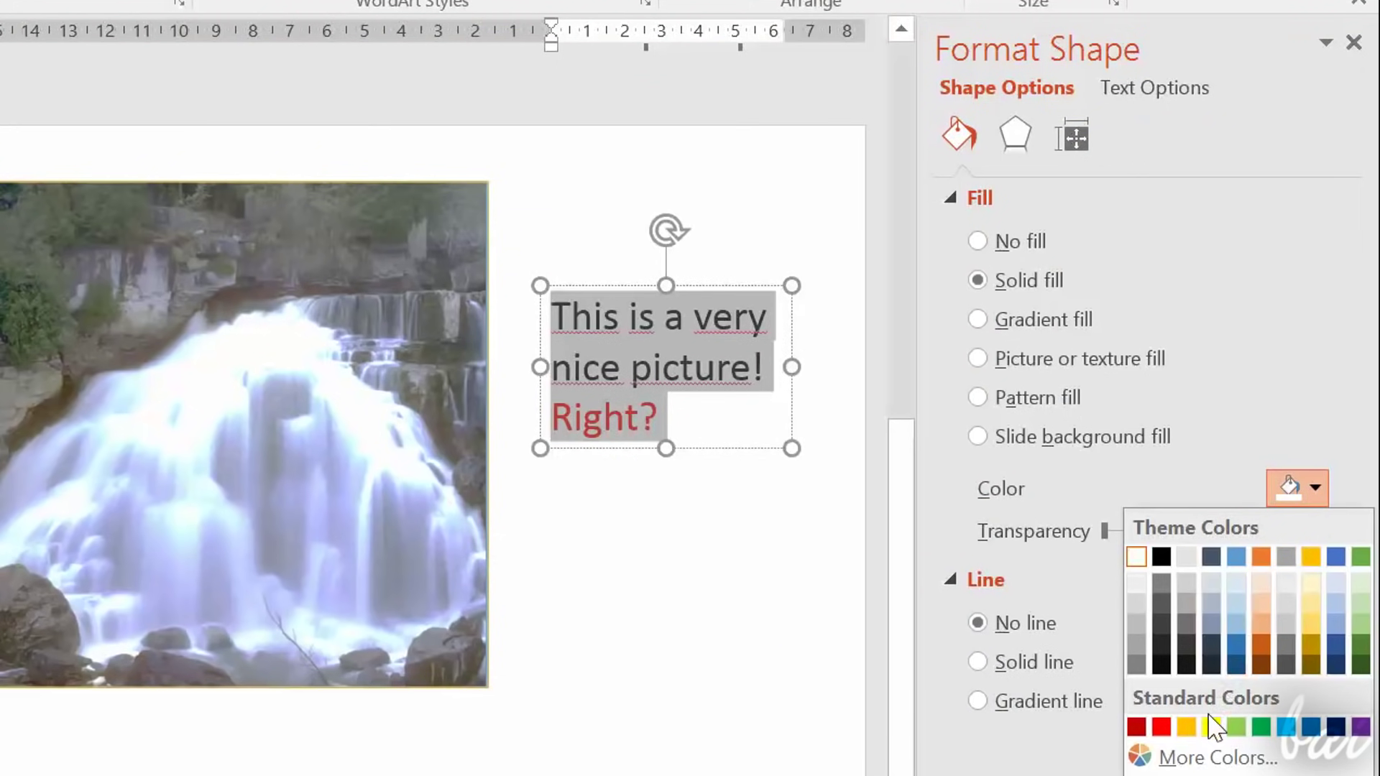
pyautogui.click(1261, 727)
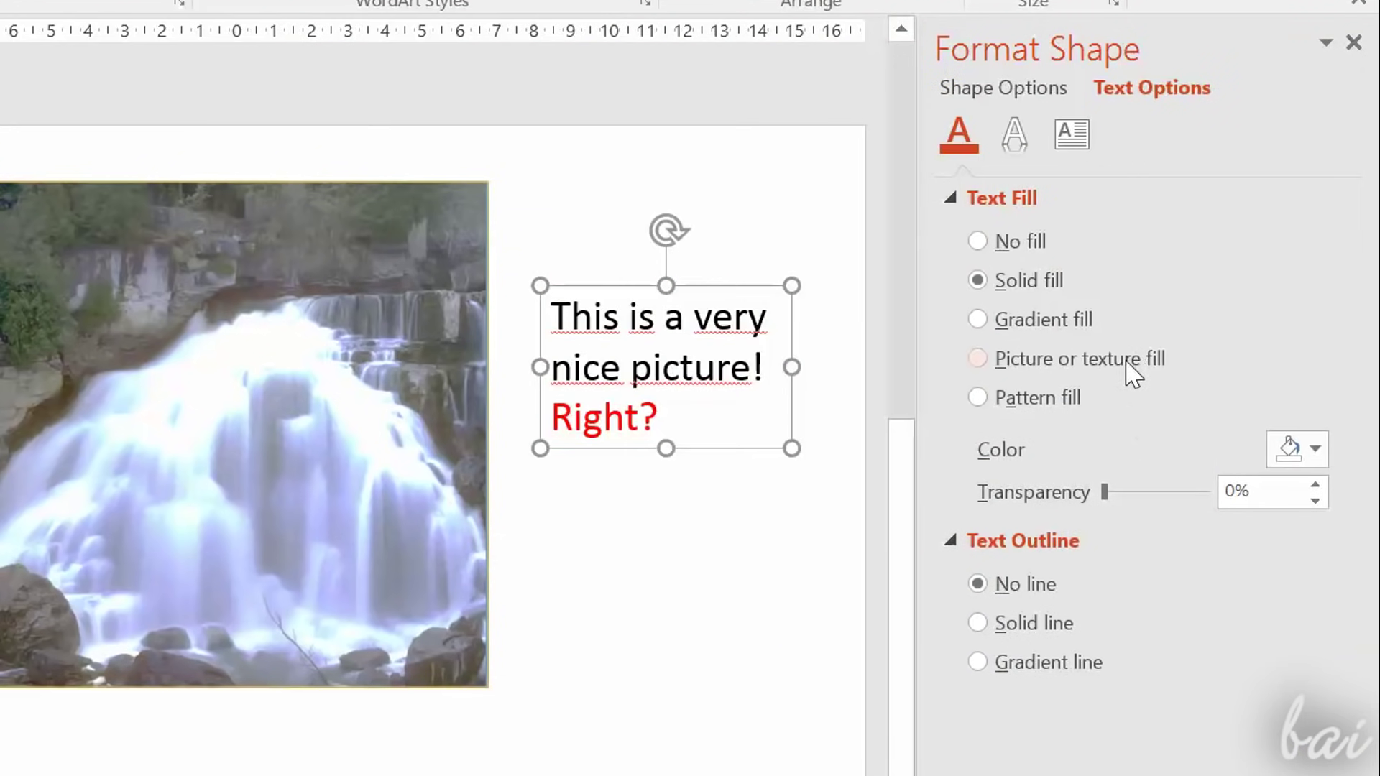
pyautogui.click(1315, 449)
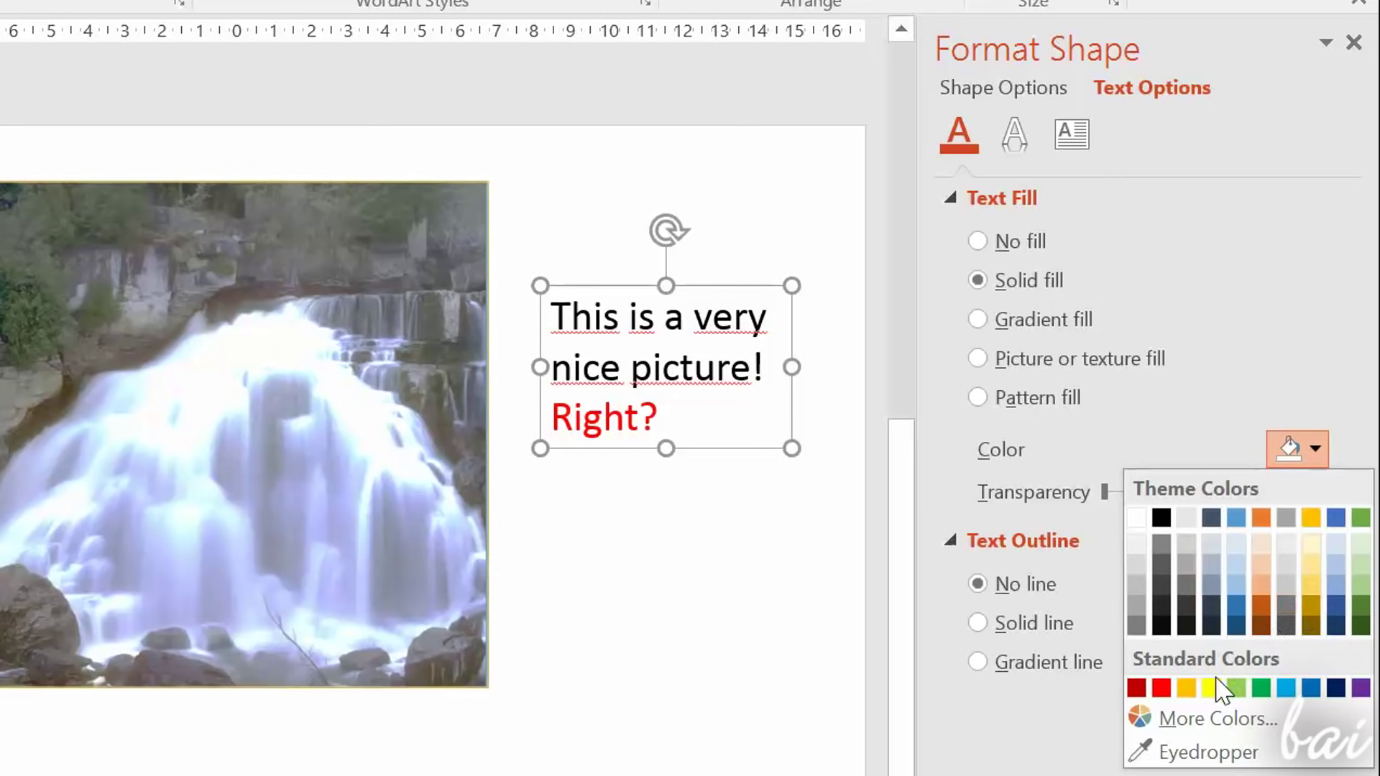
pyautogui.click(1286, 690)
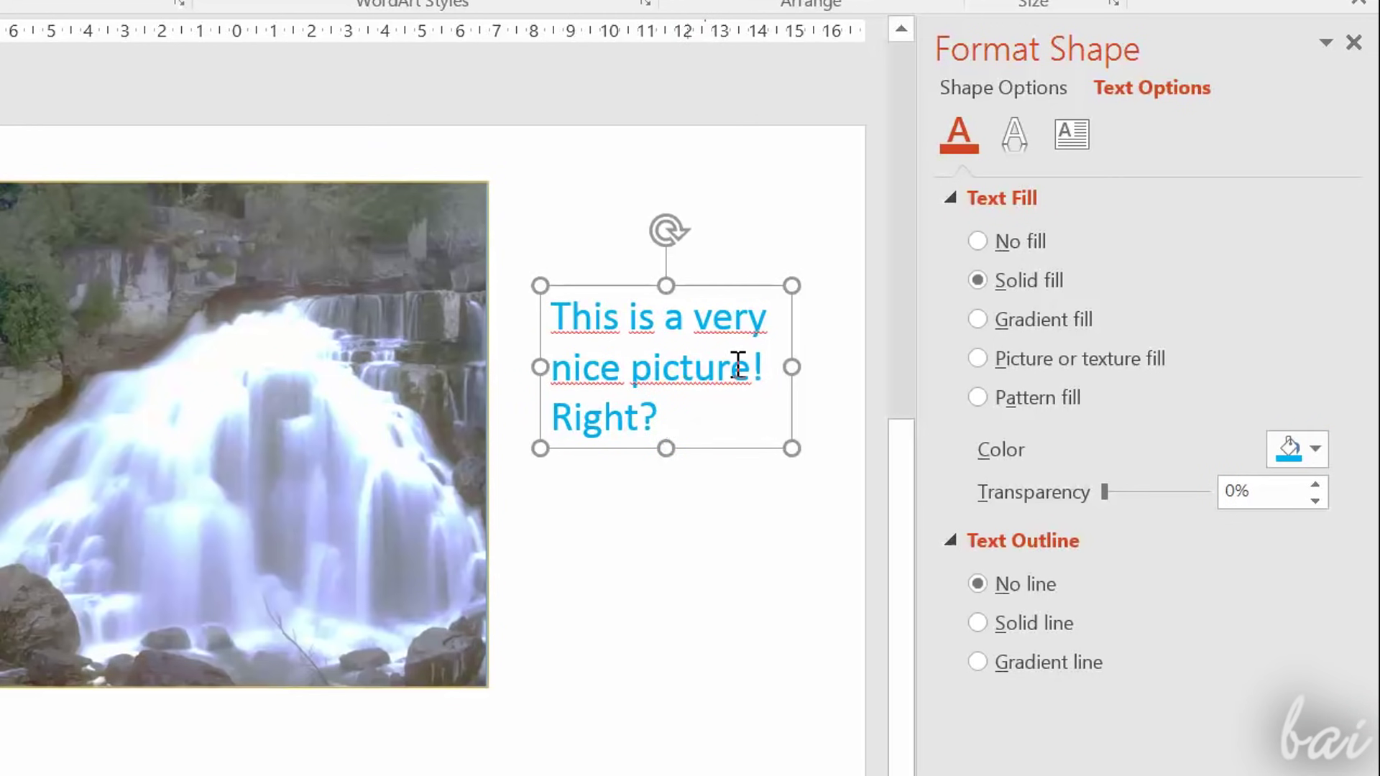
# - Colour the word 'picture' in the caption red
pyautogui.click(694, 380)
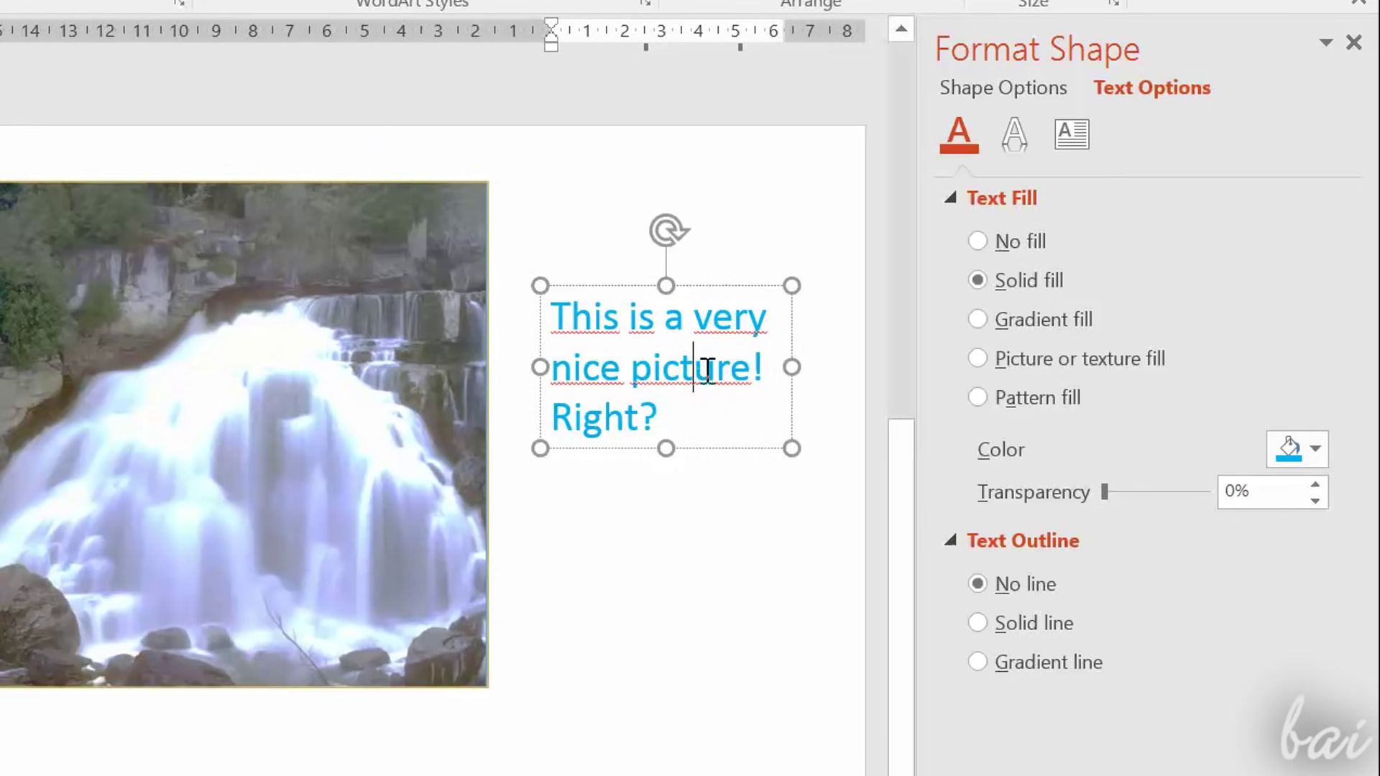
pyautogui.doubleClick(683, 377)
pyautogui.click(1314, 450)
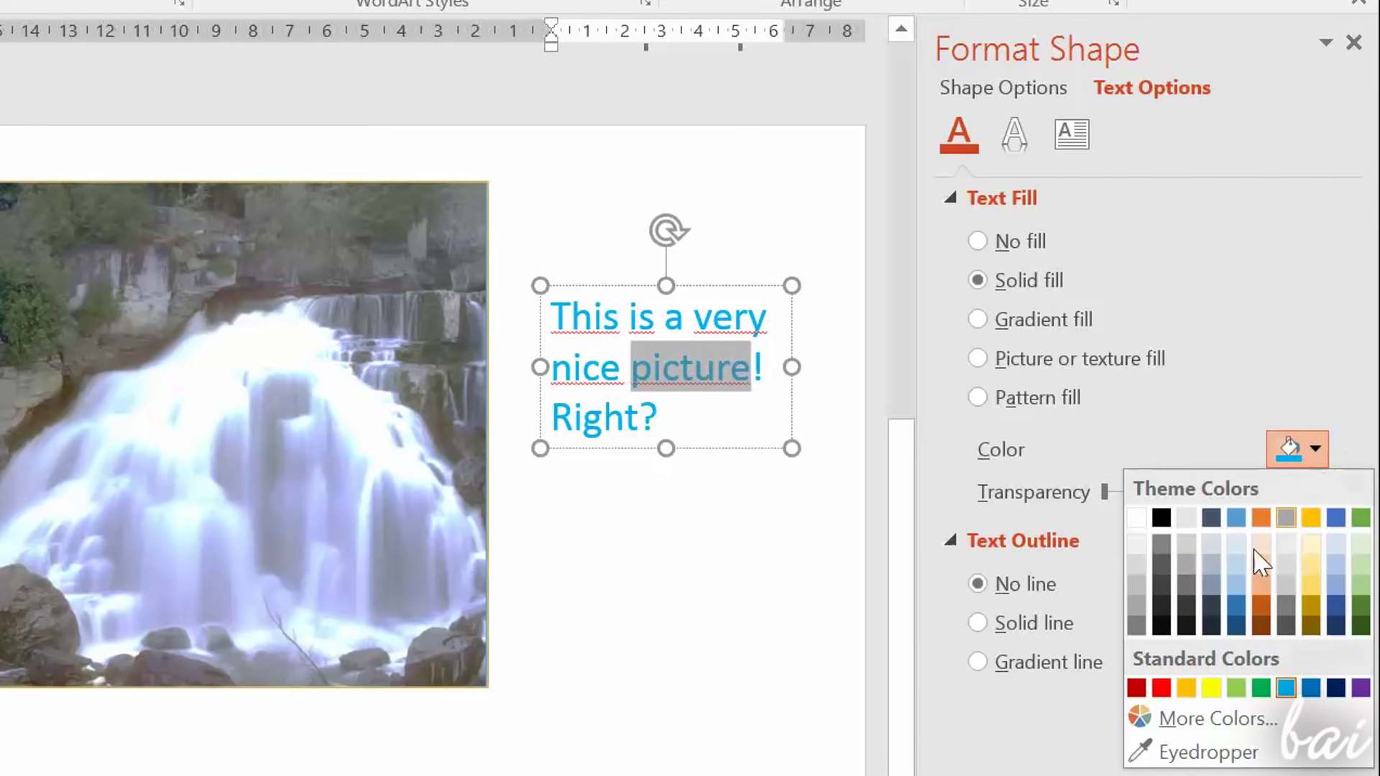
pyautogui.click(1163, 688)
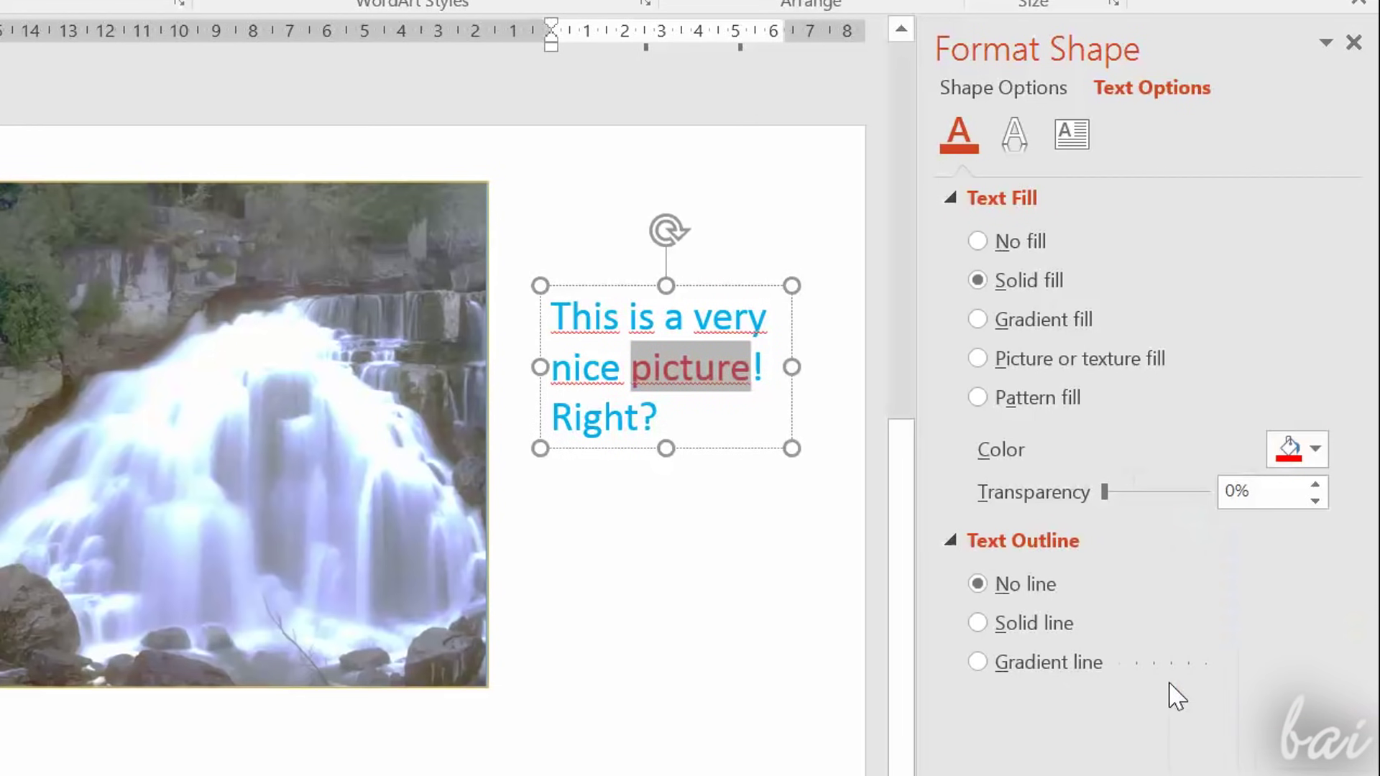
pyautogui.click(757, 379)
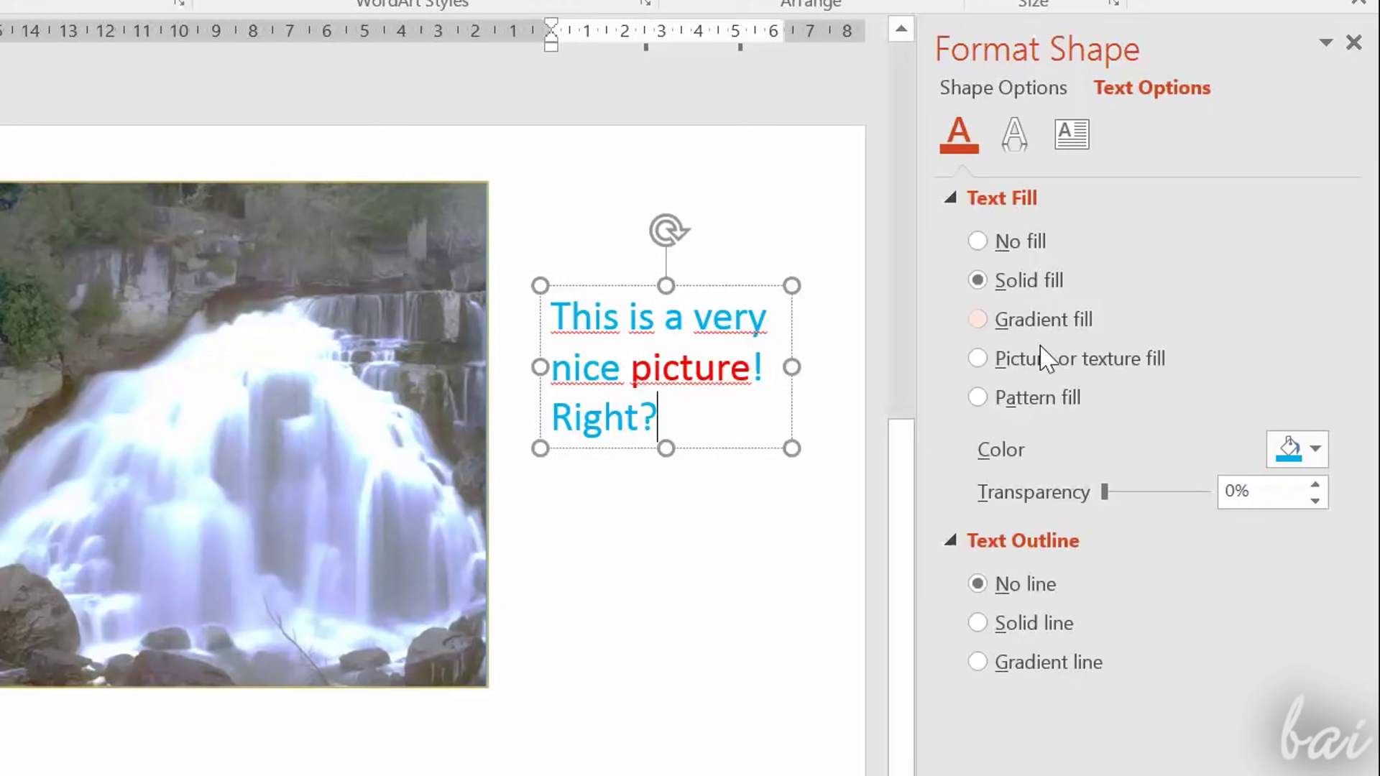
# - Insert a 4 by 2 table on slide 2, move it lower and enlarge it
pyautogui.click(1016, 137)
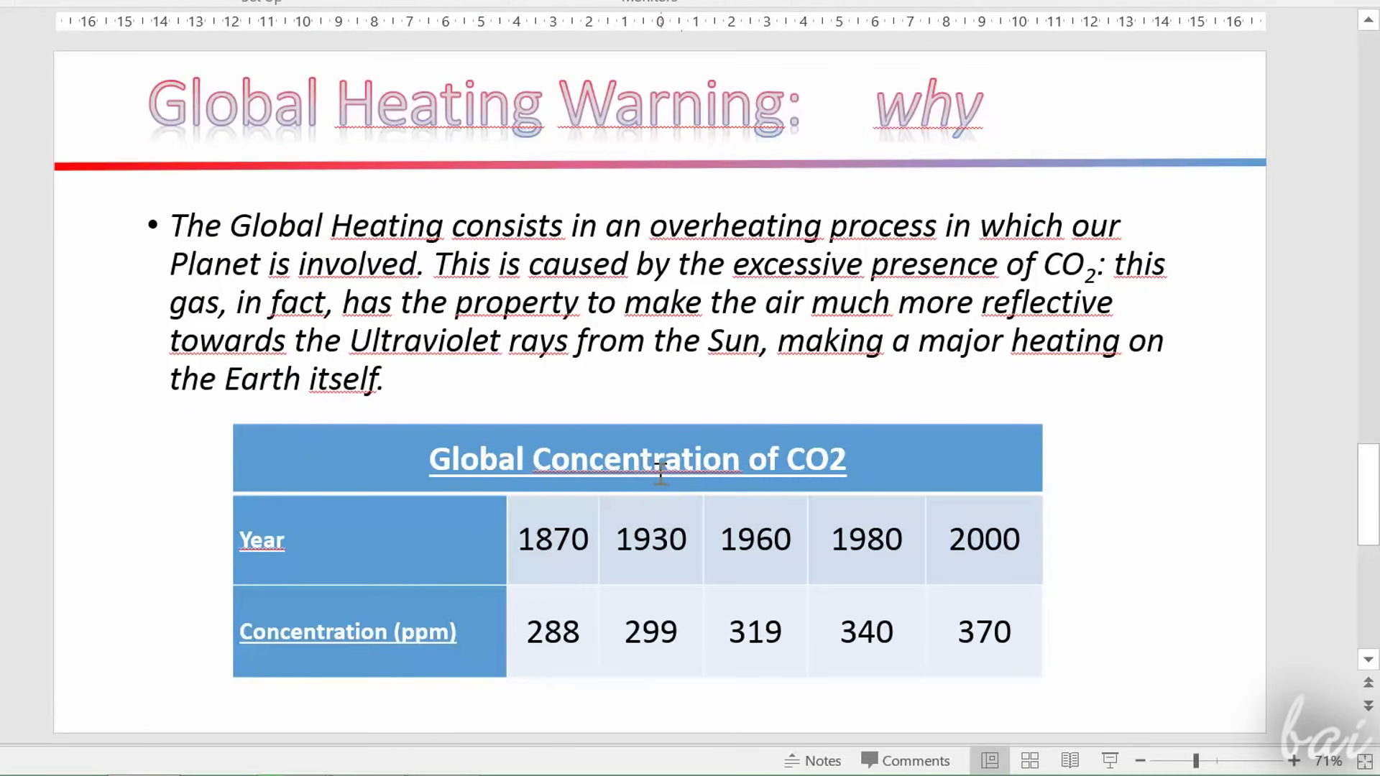
pyautogui.click(660, 471)
pyautogui.moveTo(588, 460); pyautogui.dragTo(524, 531)
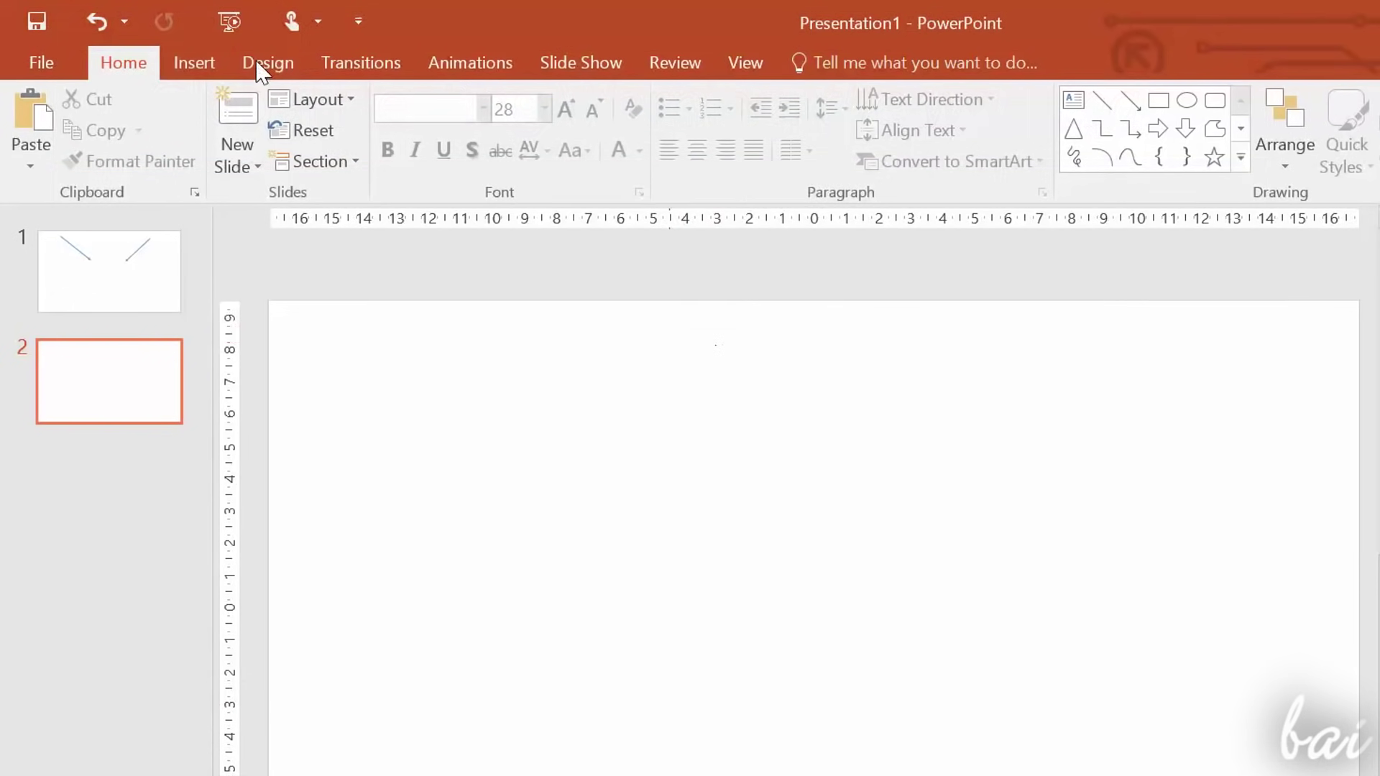
pyautogui.click(193, 63)
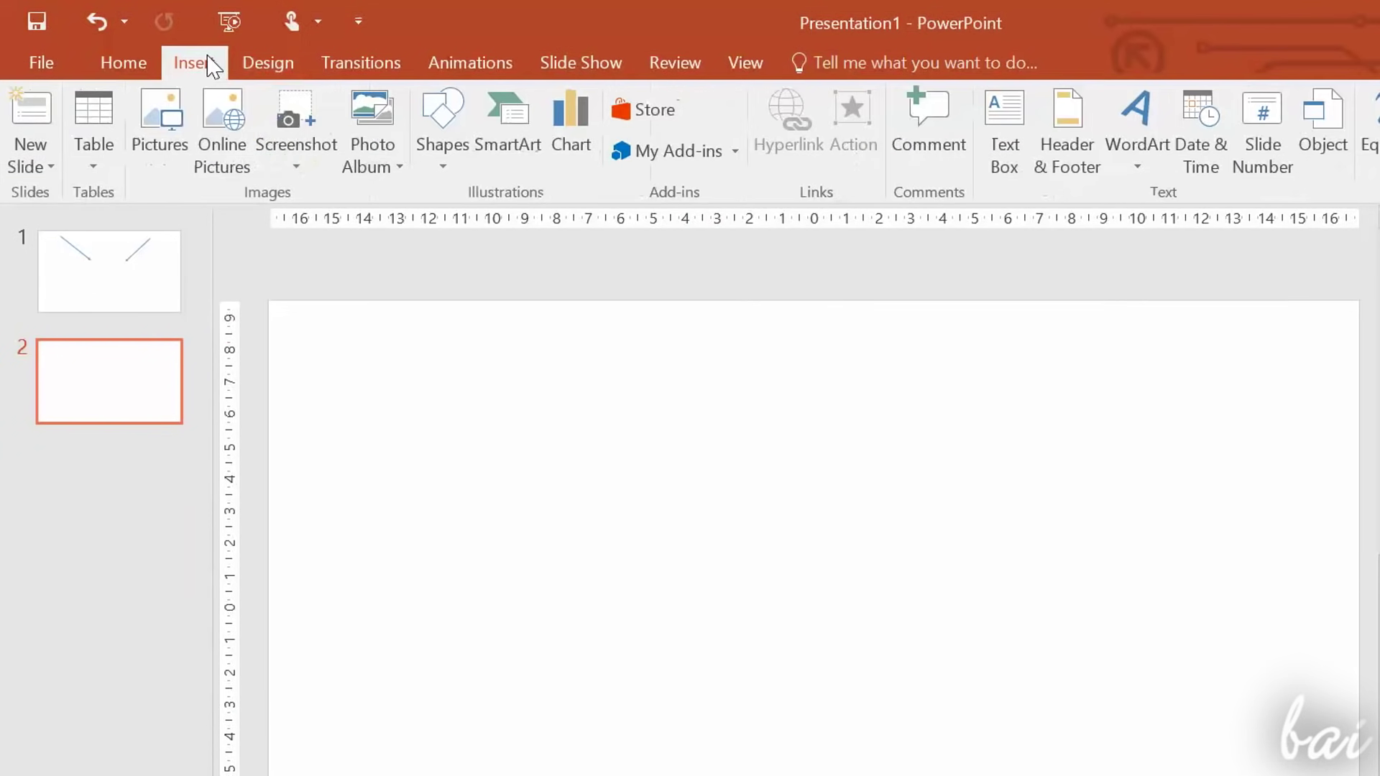
pyautogui.click(92, 131)
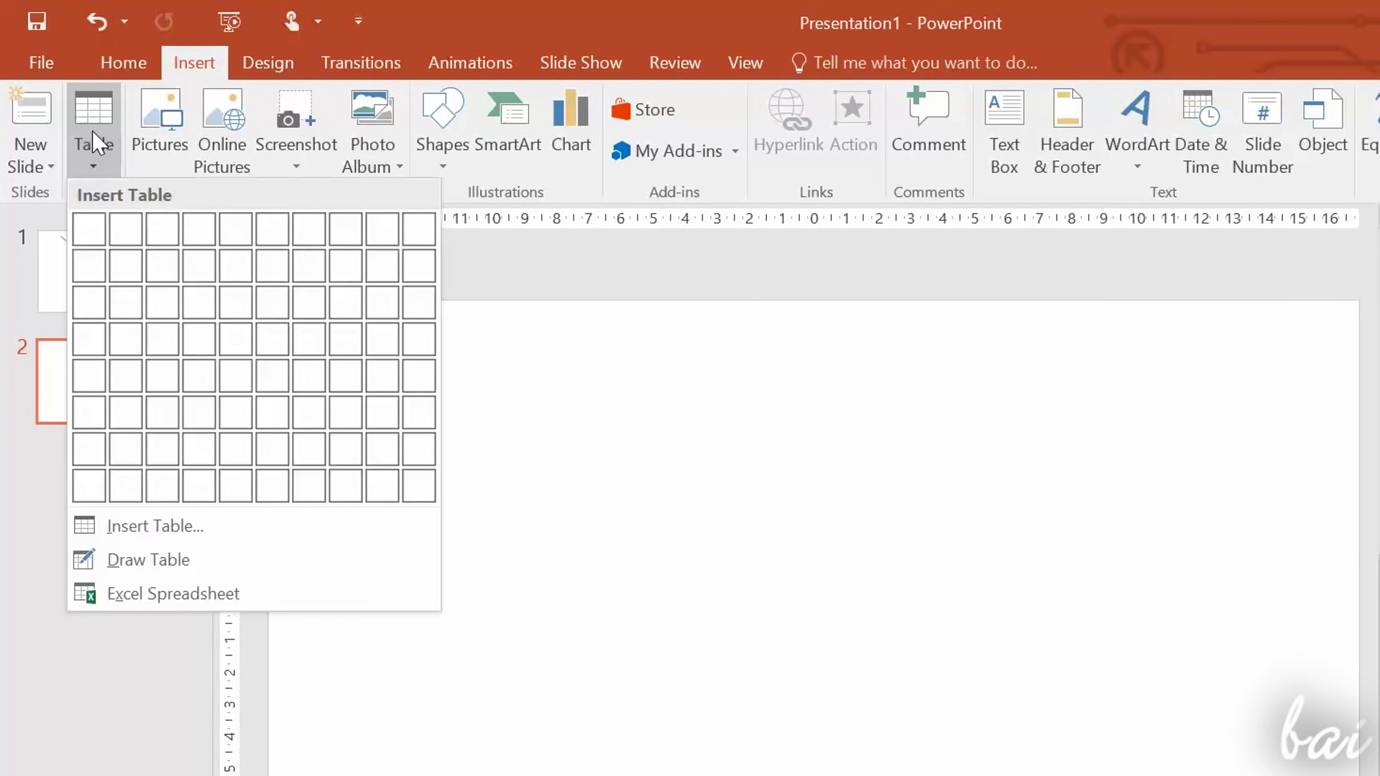
pyautogui.click(198, 284)
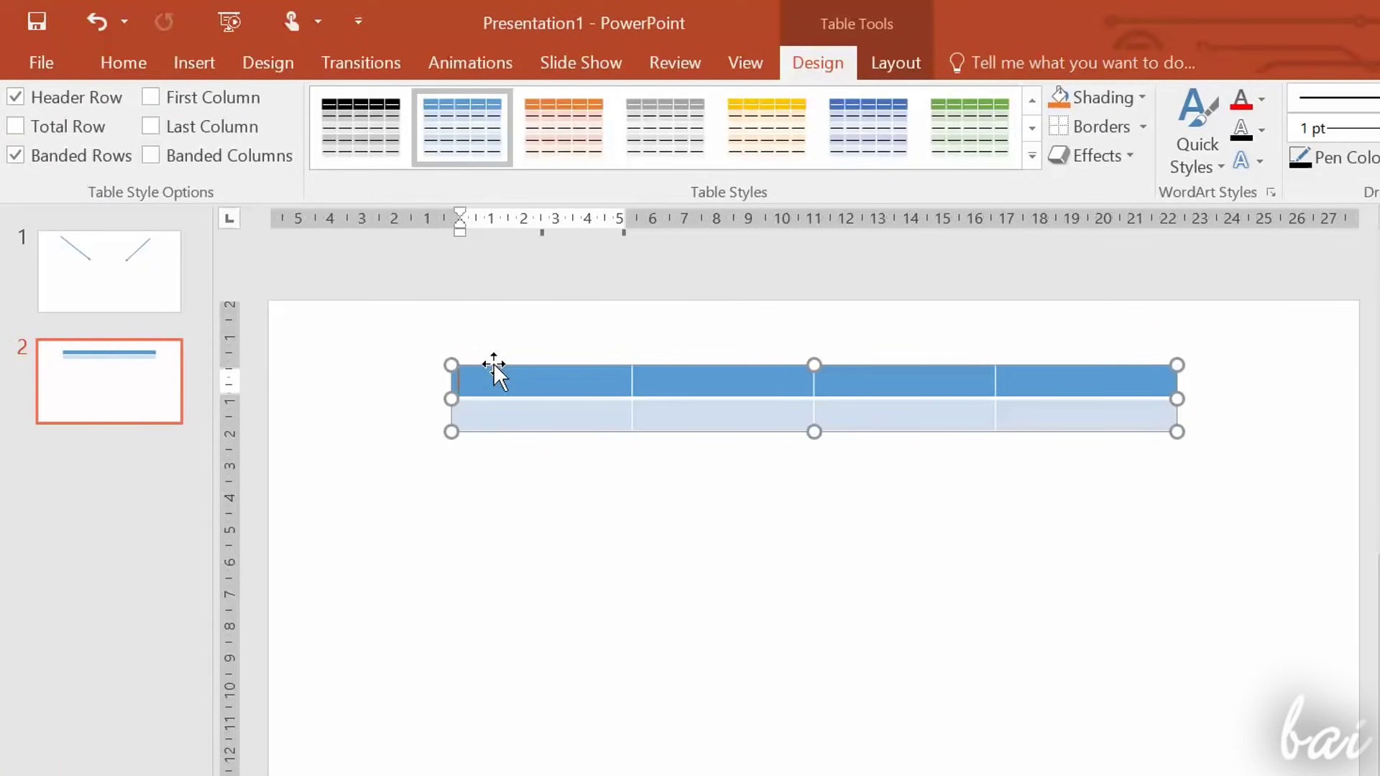
pyautogui.moveTo(498, 368); pyautogui.dragTo(422, 385)
pyautogui.moveTo(1097, 454); pyautogui.dragTo(1280, 609)
# - Enter 'Object 1' and 'Object 2' in the first column and widen the middle columns
pyautogui.click(527, 431)
pyautogui.write('Object 1')
pyautogui.click(460, 522)
pyautogui.write('Object')
pyautogui.write('2')
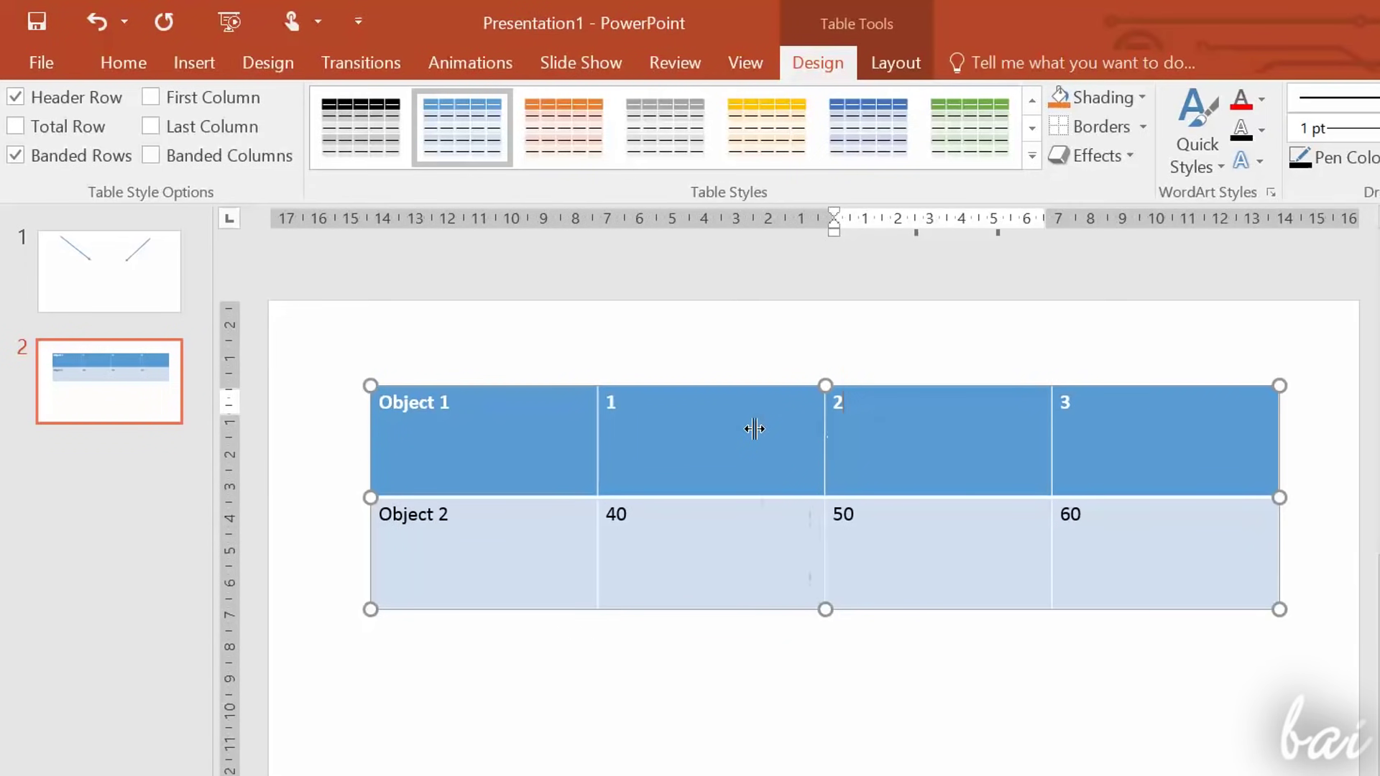
pyautogui.moveTo(755, 429); pyautogui.dragTo(705, 439)
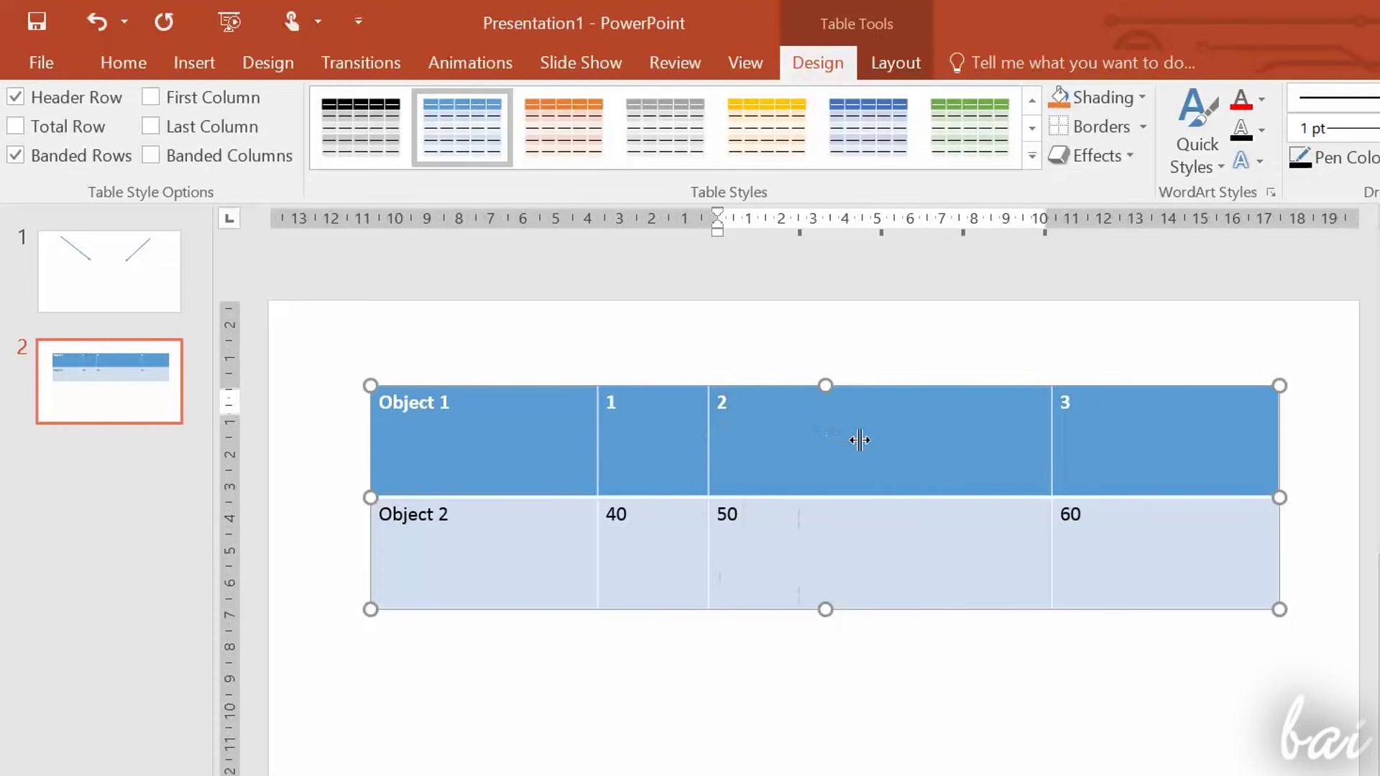
pyautogui.moveTo(859, 440); pyautogui.dragTo(937, 439)
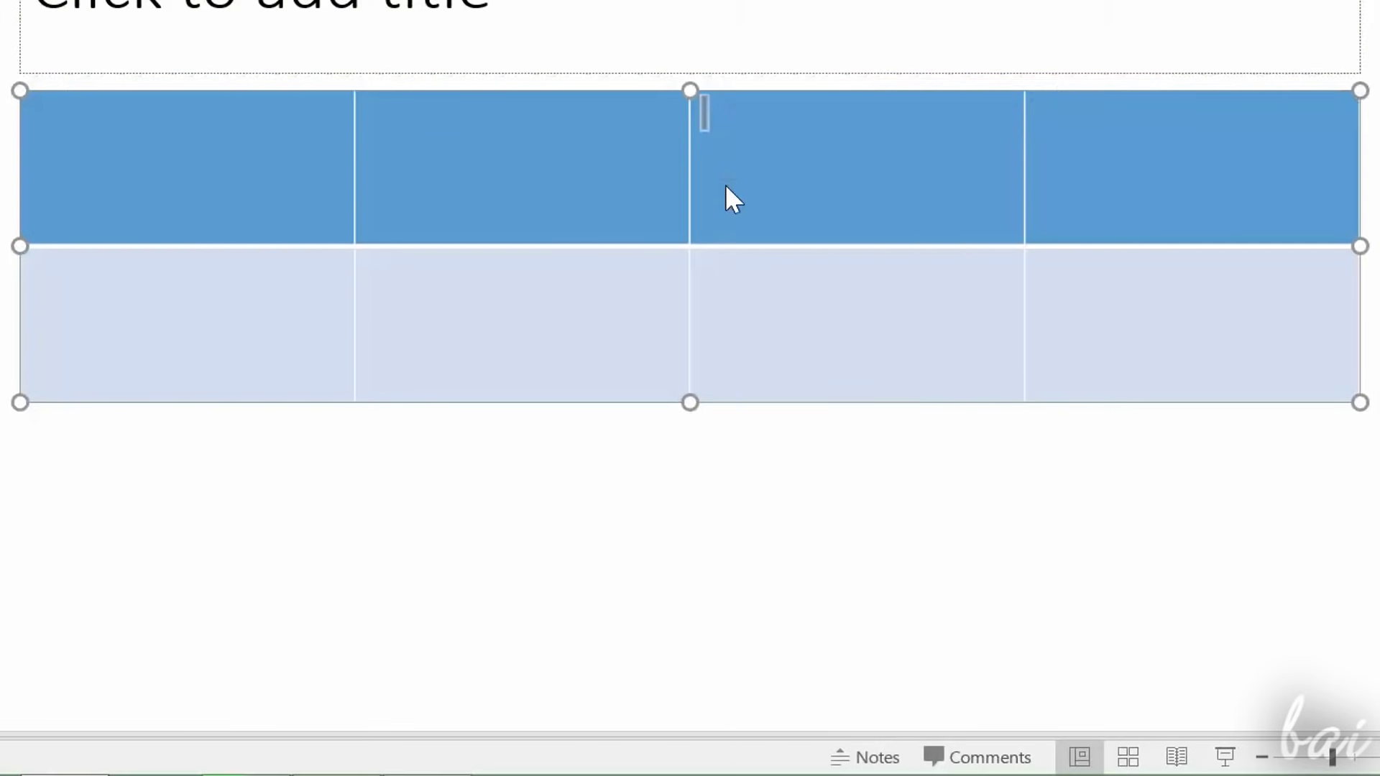
# - Fill the 50 cell gold and make its text red
pyautogui.rightClick(726, 185)
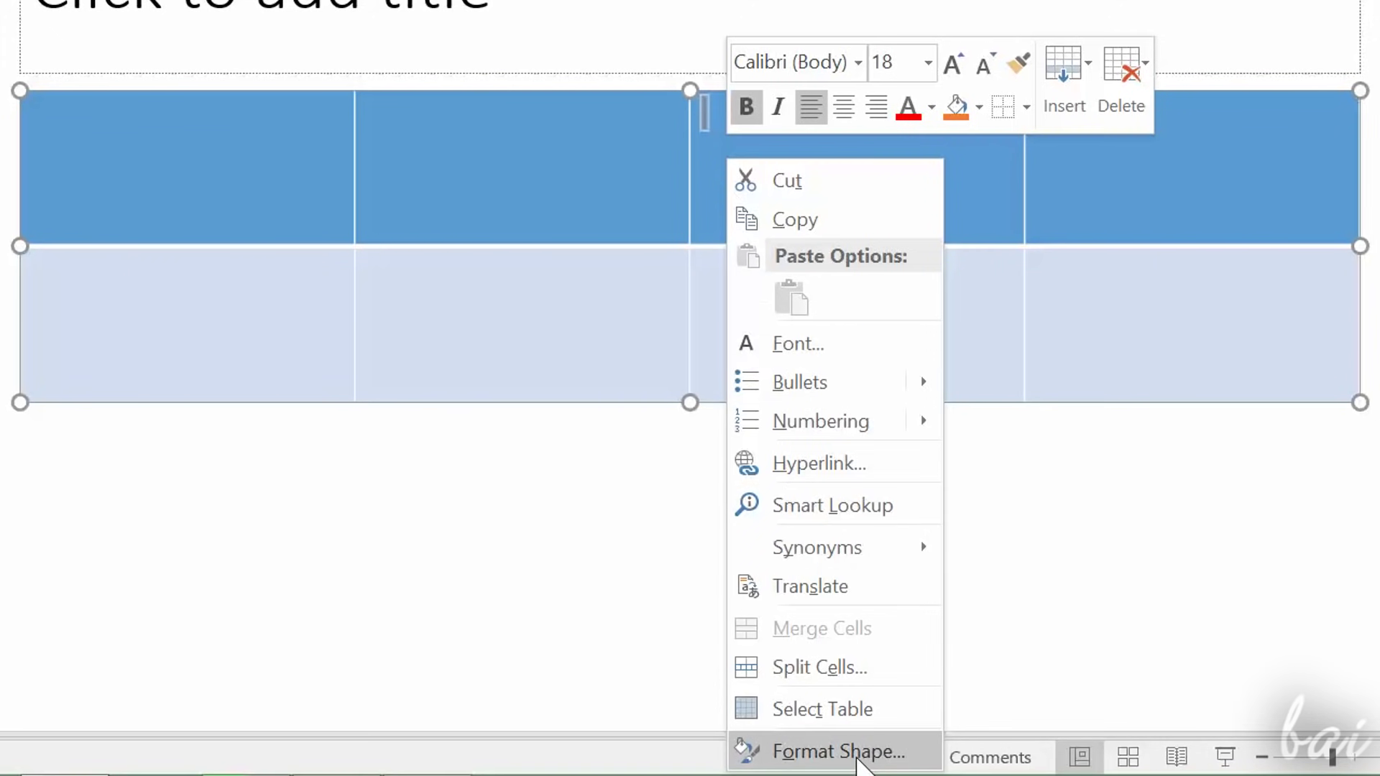
pyautogui.click(838, 751)
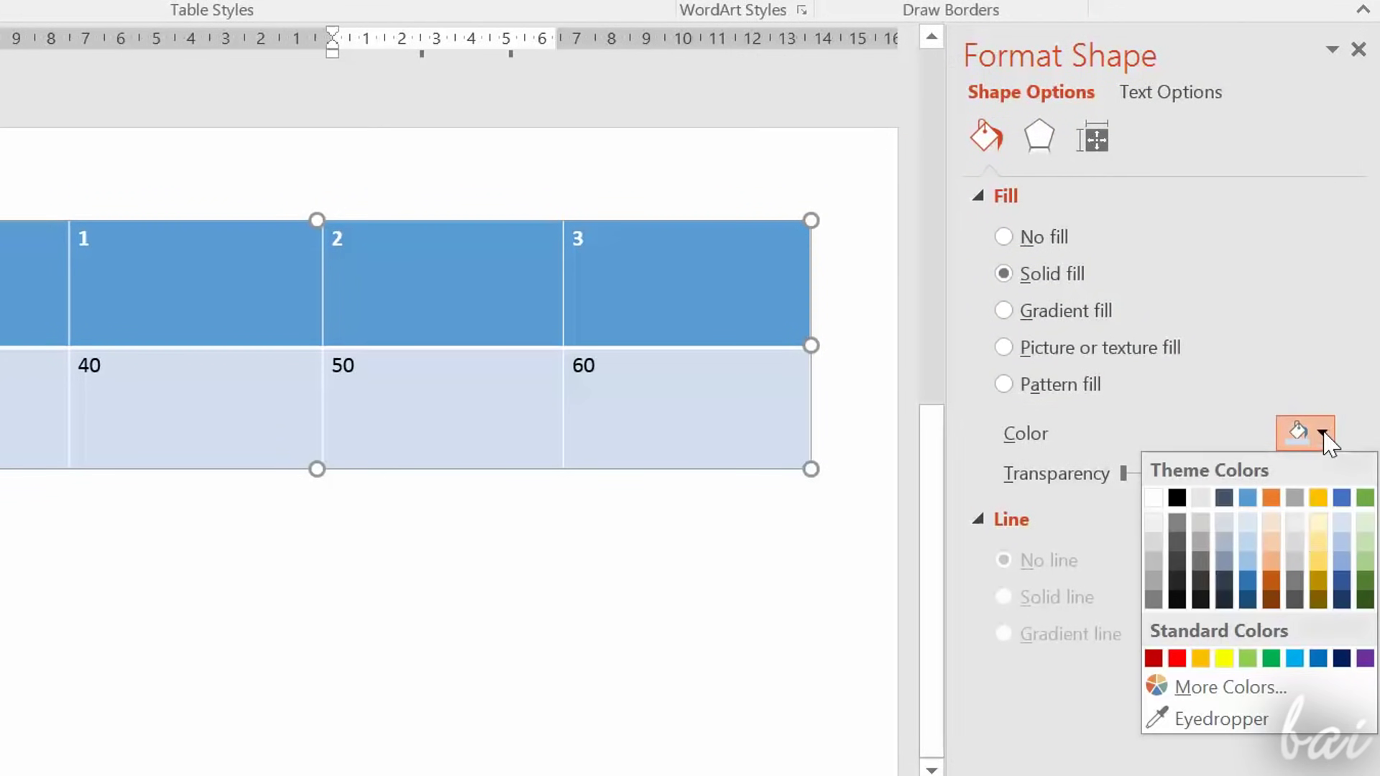
pyautogui.click(1318, 564)
pyautogui.click(343, 366)
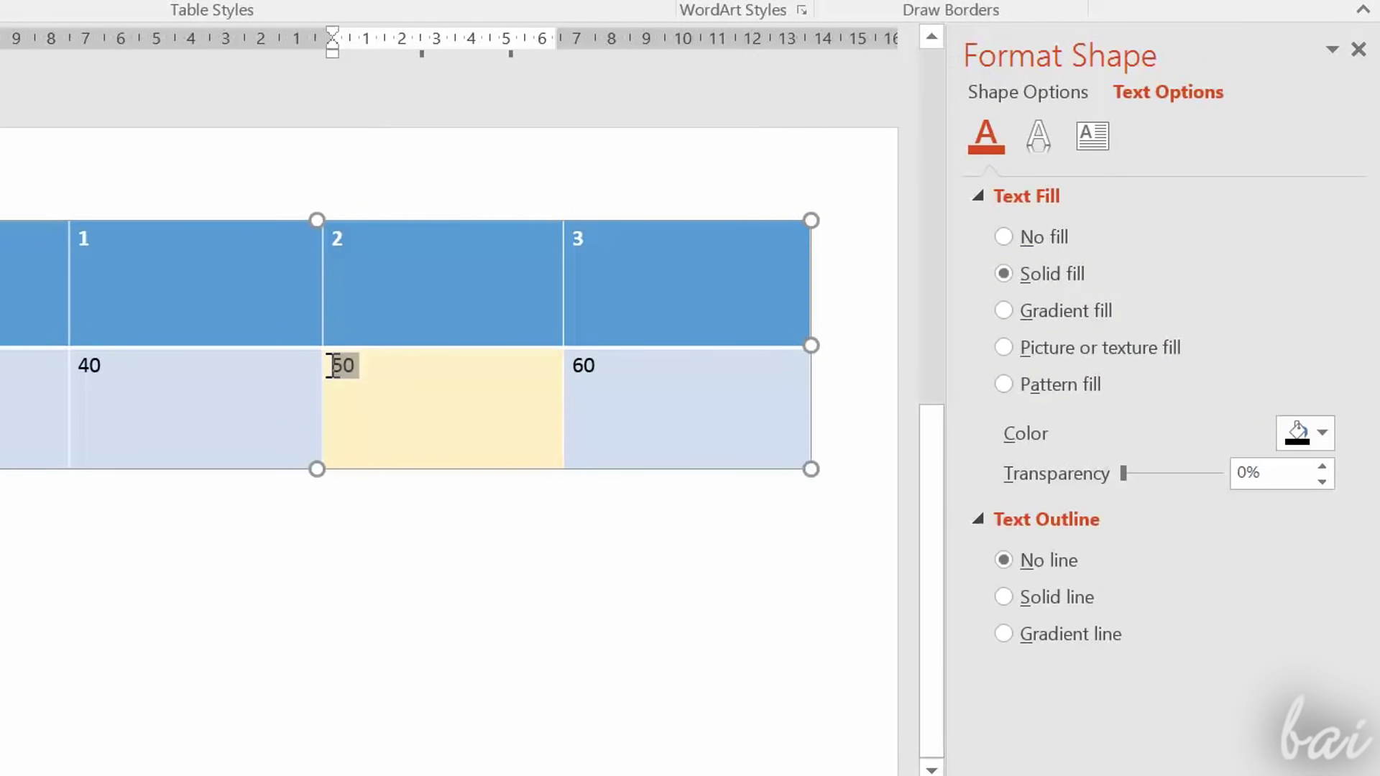
pyautogui.click(1316, 438)
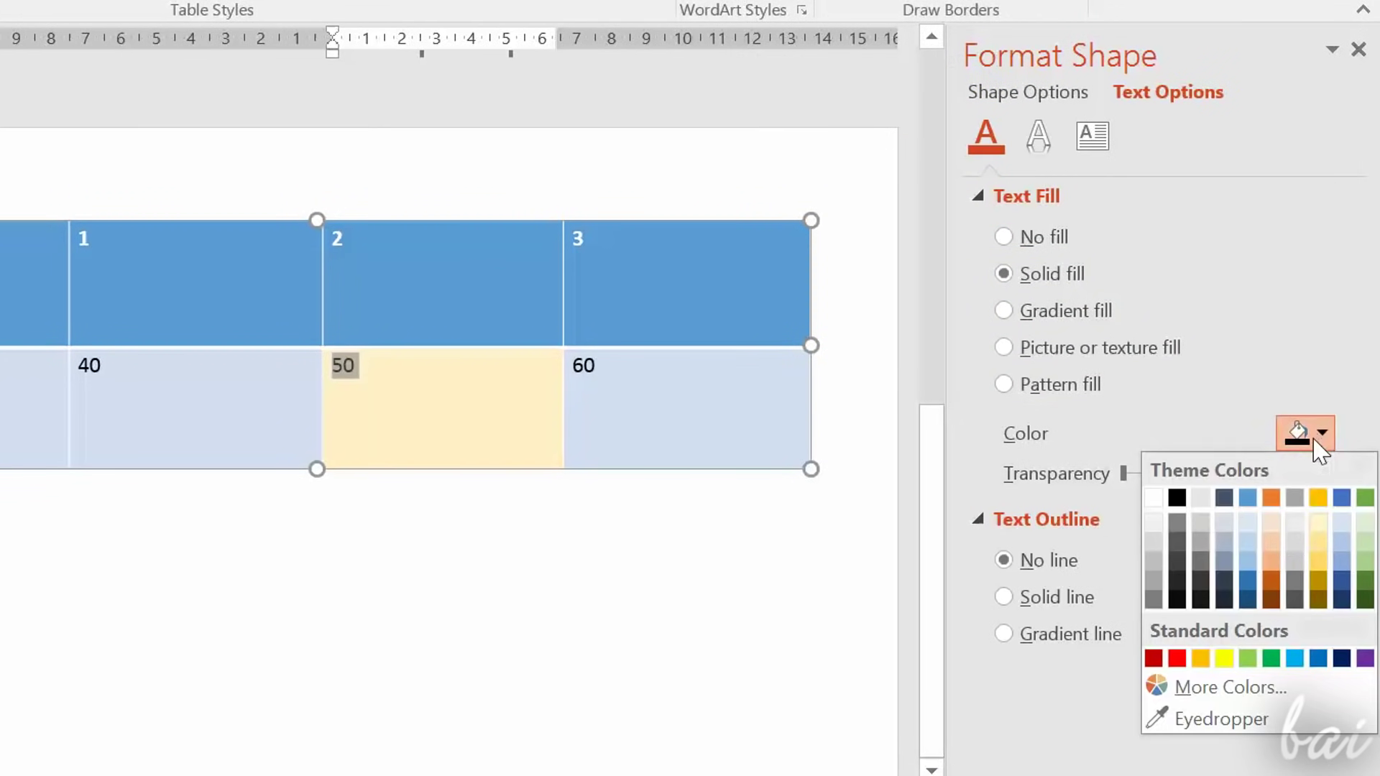
pyautogui.click(1176, 660)
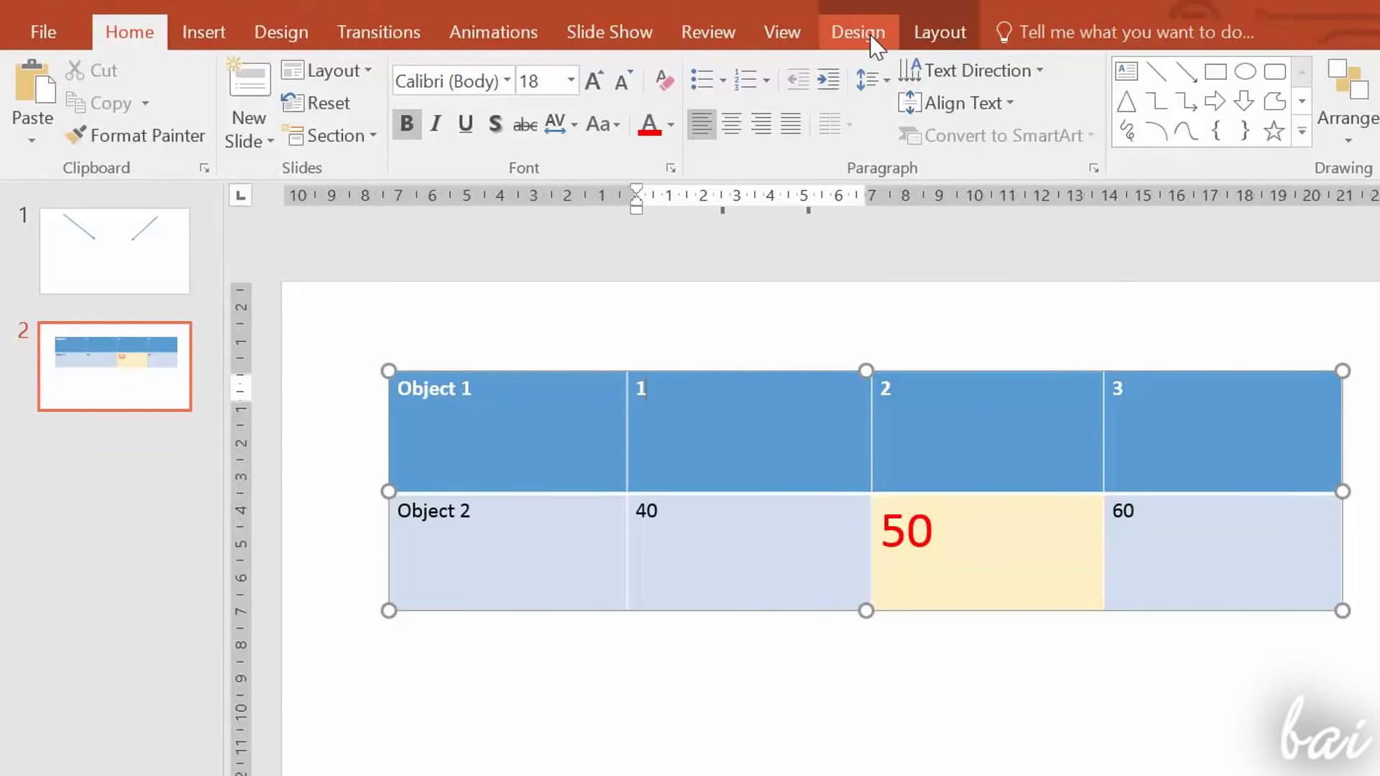
# - Apply the orange table style and shade the header row red
pyautogui.click(859, 32)
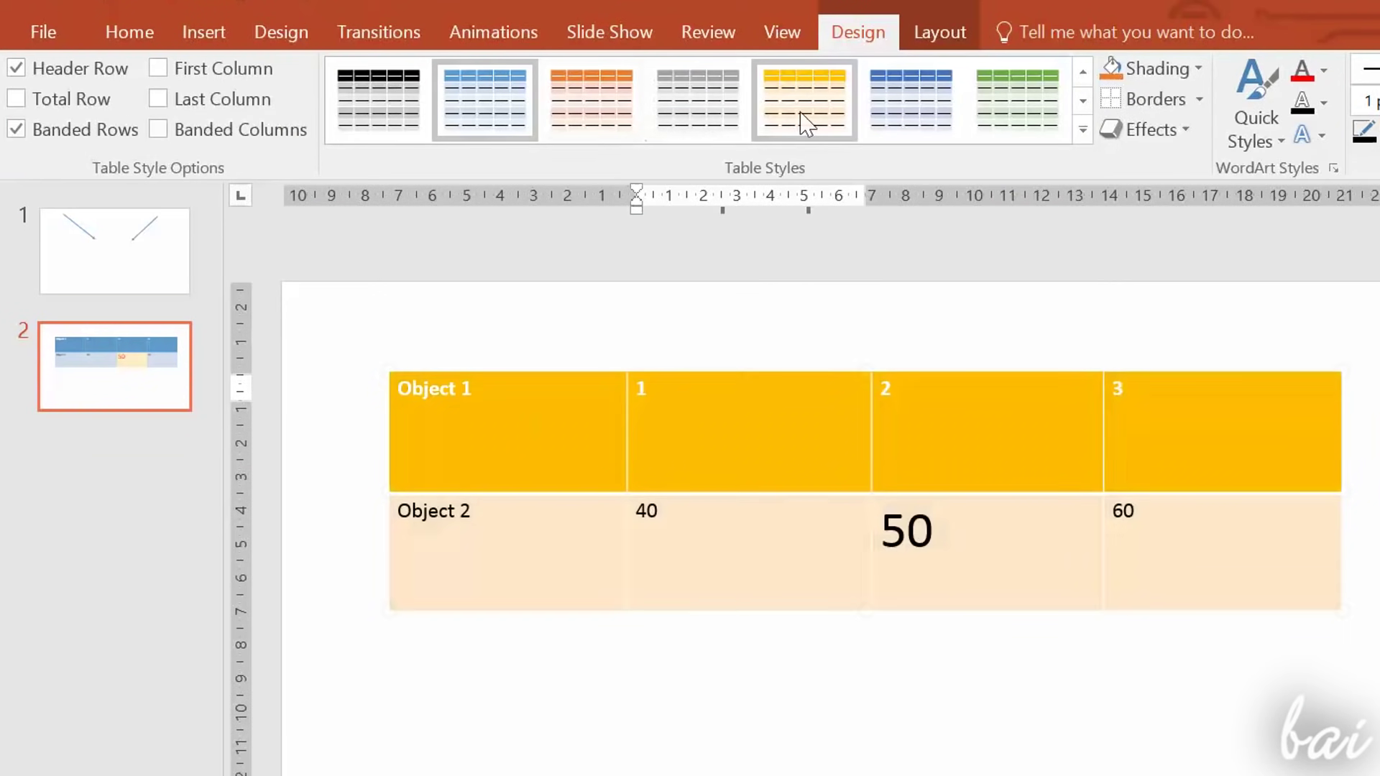
pyautogui.click(591, 100)
pyautogui.moveTo(535, 424)
pyautogui.mouseDown()
pyautogui.moveTo(1016, 410)
pyautogui.moveTo(1217, 440)
pyautogui.mouseUp()
pyautogui.click(1186, 69)
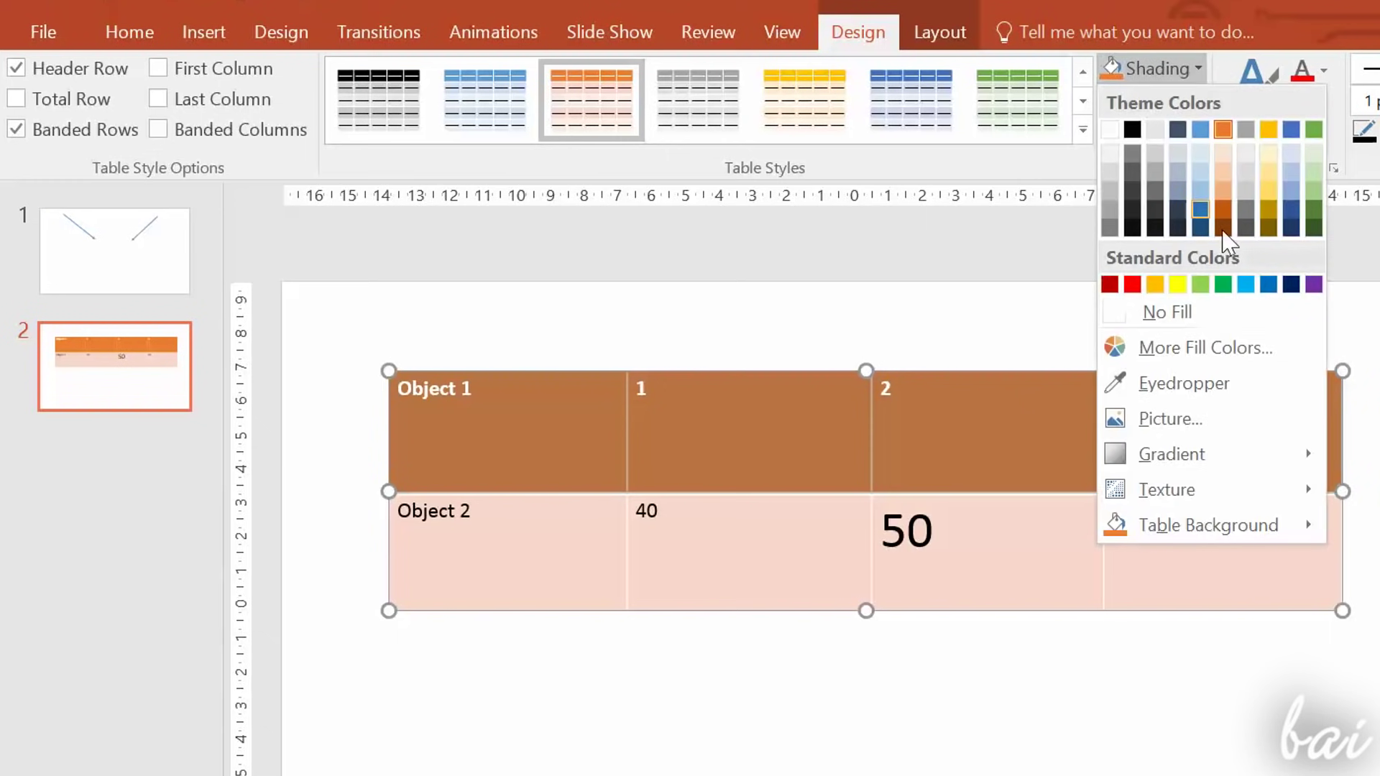
pyautogui.click(1132, 284)
# - Insert a new table row below the Object 2 row
pyautogui.click(955, 28)
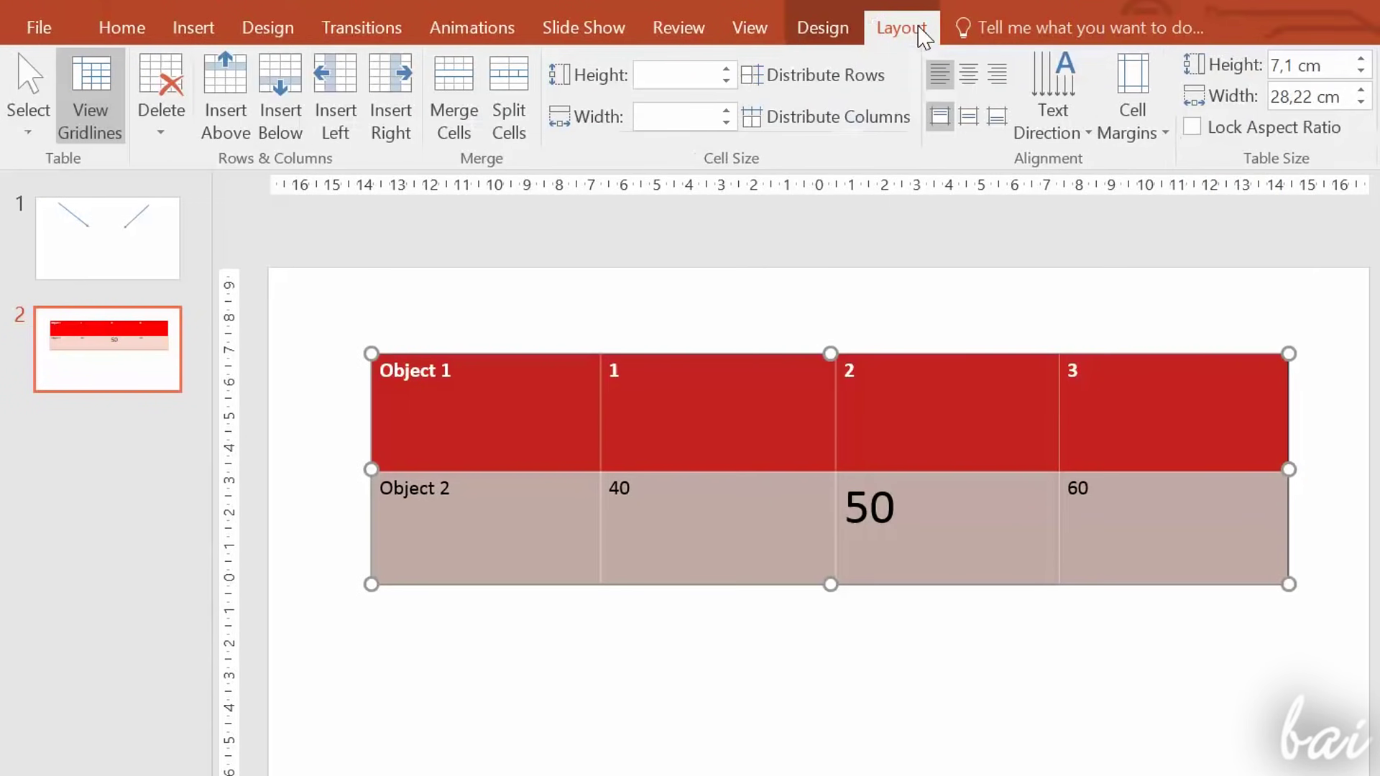
pyautogui.click(721, 391)
pyautogui.click(531, 542)
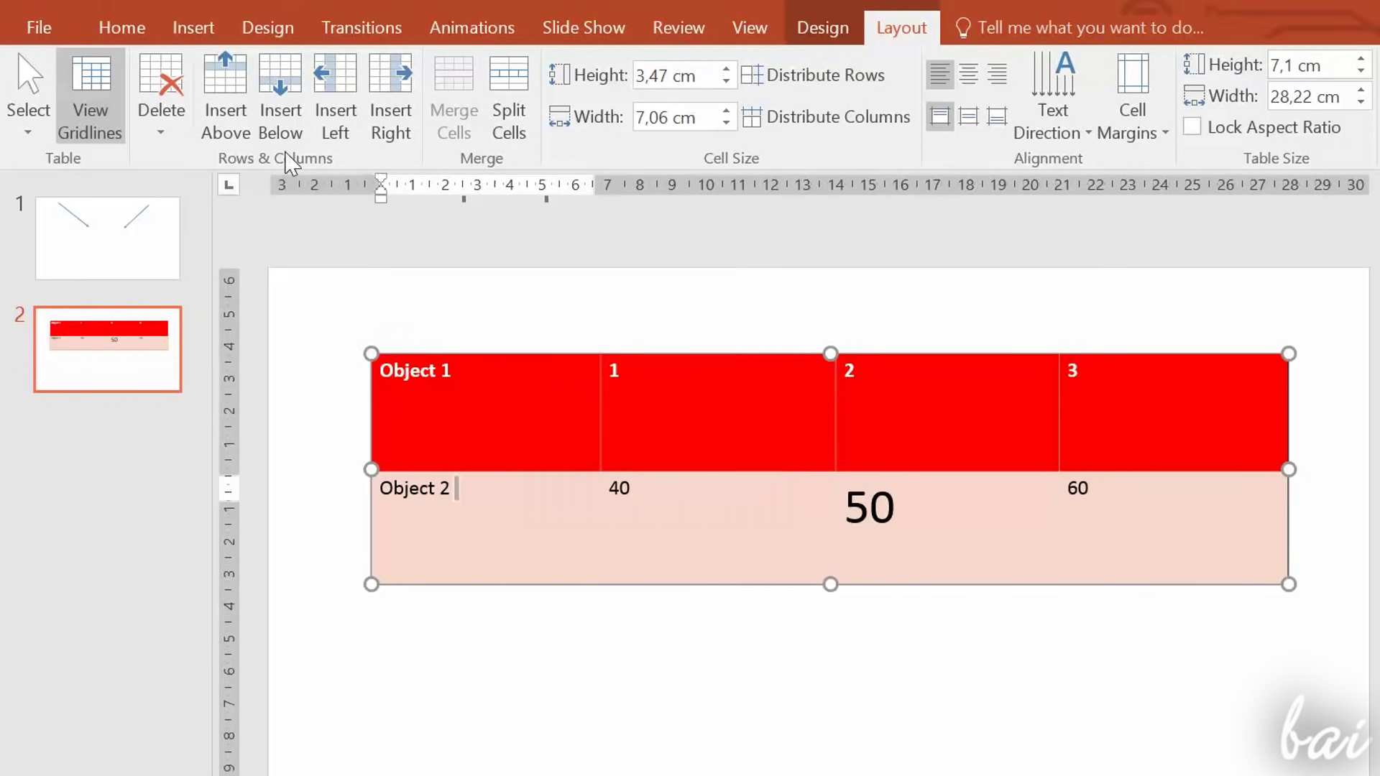
pyautogui.click(292, 126)
pyautogui.click(558, 607)
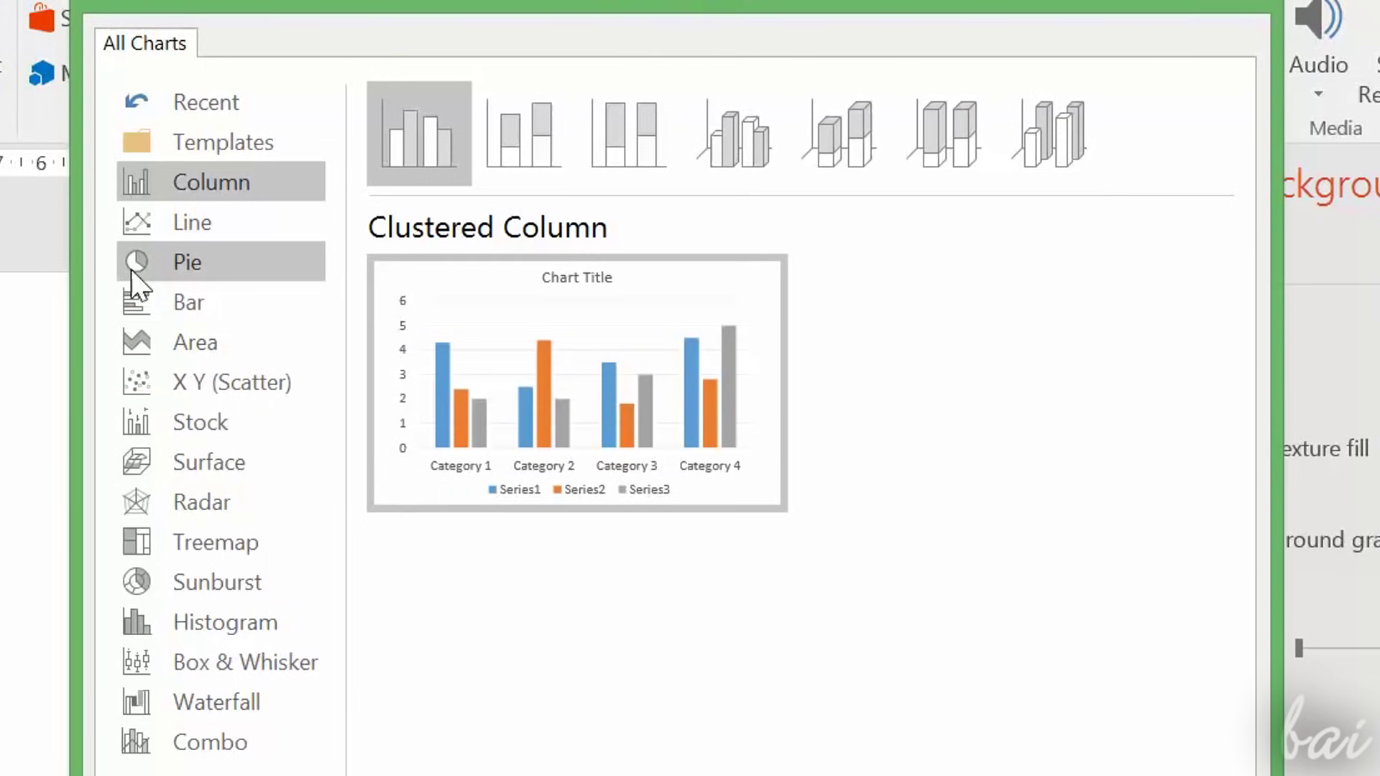
# - Preview chart types and select the Year and CO2 data A1:B6 in the workbook
pyautogui.click(144, 268)
pyautogui.click(157, 339)
pyautogui.click(161, 302)
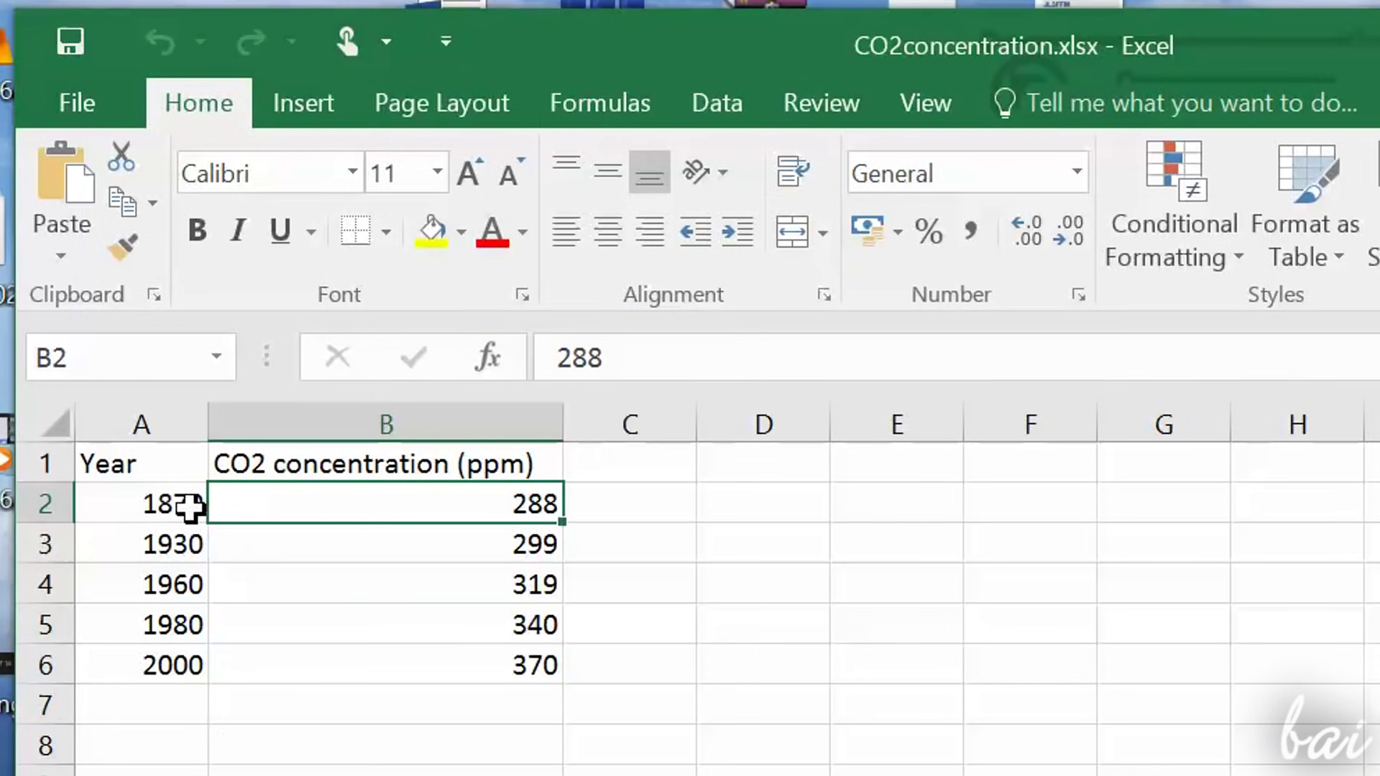
pyautogui.moveTo(144, 464); pyautogui.dragTo(166, 503)
pyautogui.moveTo(279, 548); pyautogui.dragTo(483, 653)
pyautogui.click(493, 618)
pyautogui.click(427, 559)
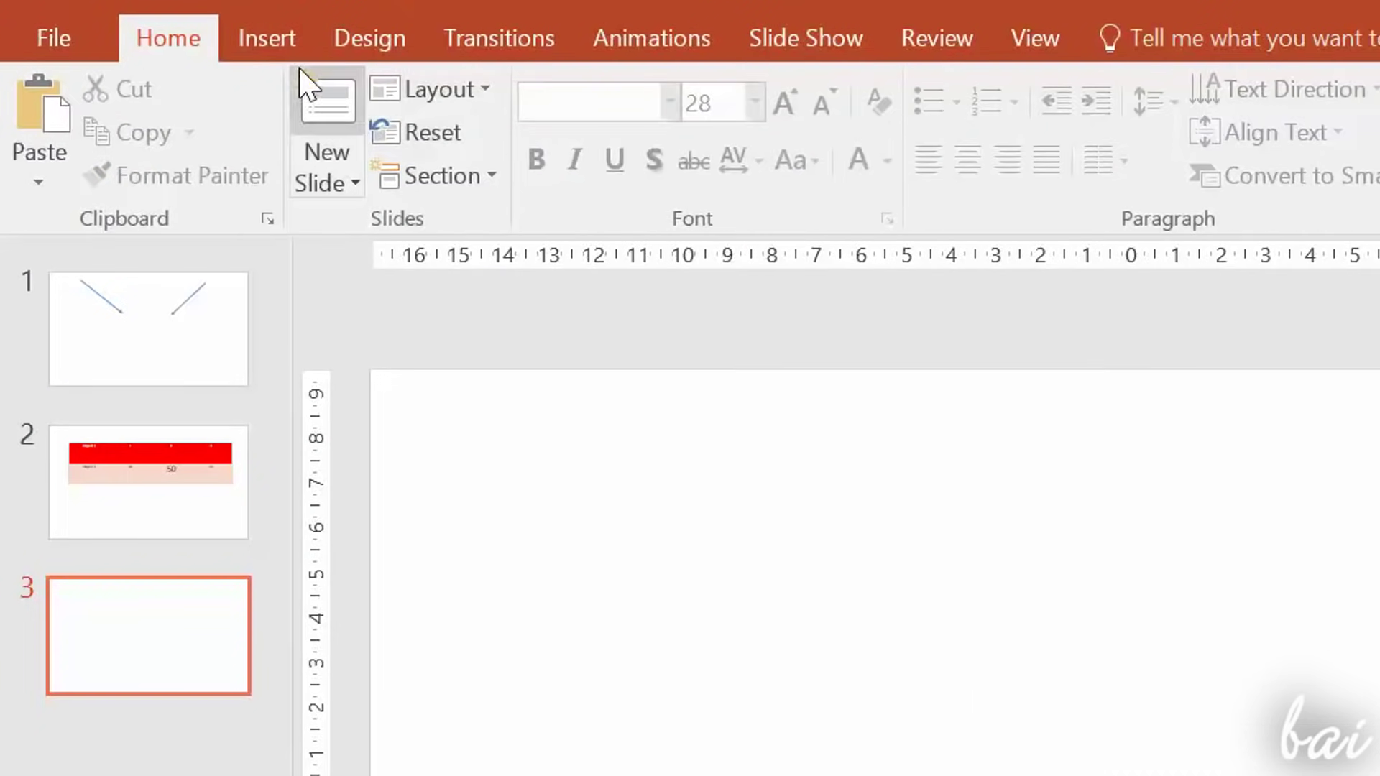
# - Insert a clustered bar chart and edit its data in a full Excel window
pyautogui.click(284, 50)
pyautogui.click(796, 162)
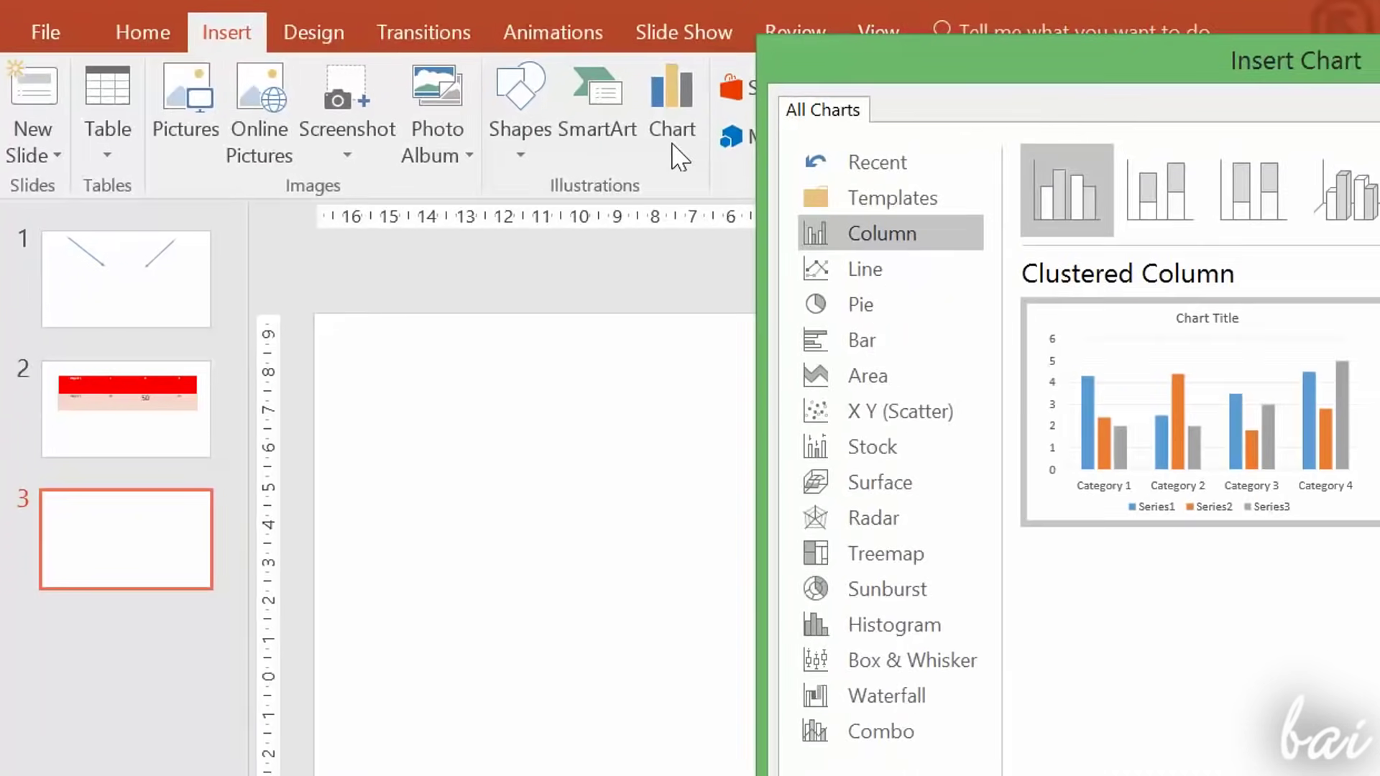
pyautogui.click(862, 340)
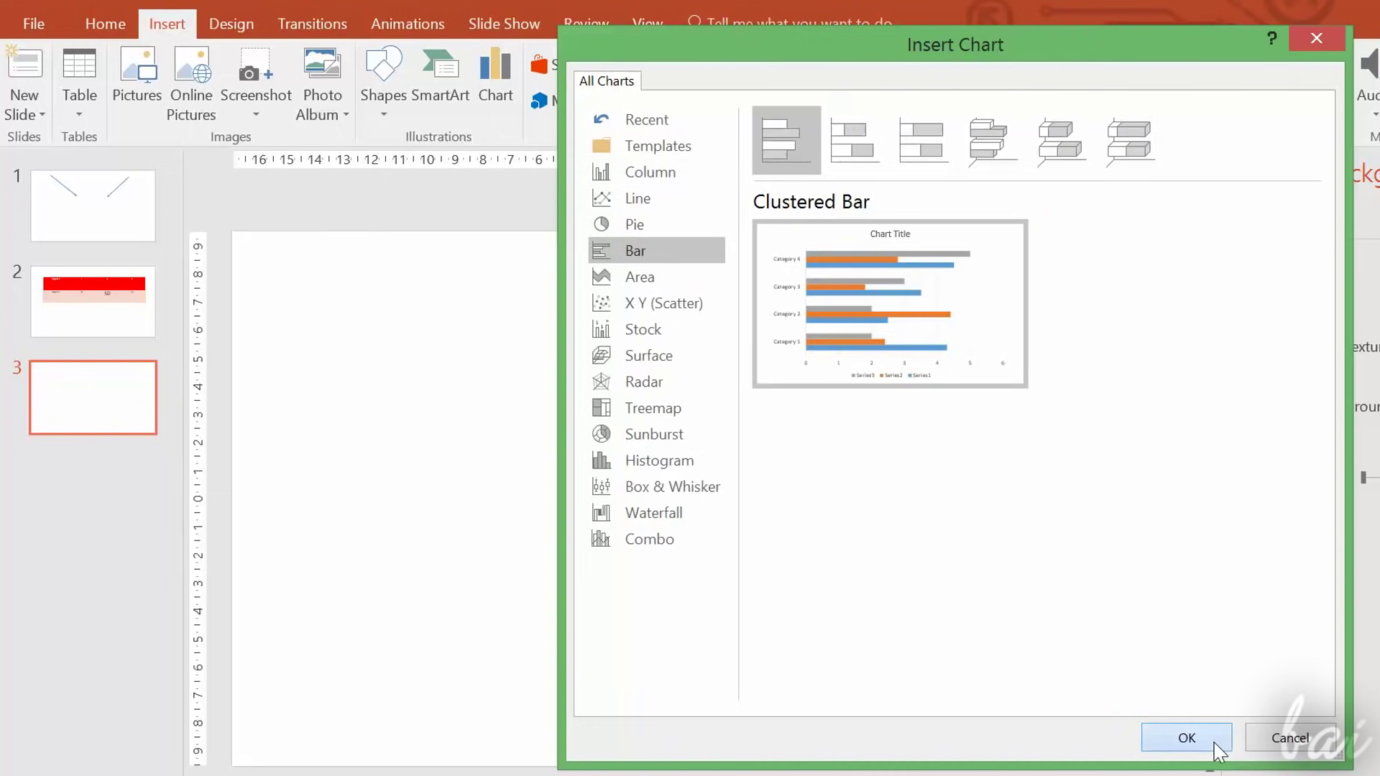
pyautogui.click(1187, 730)
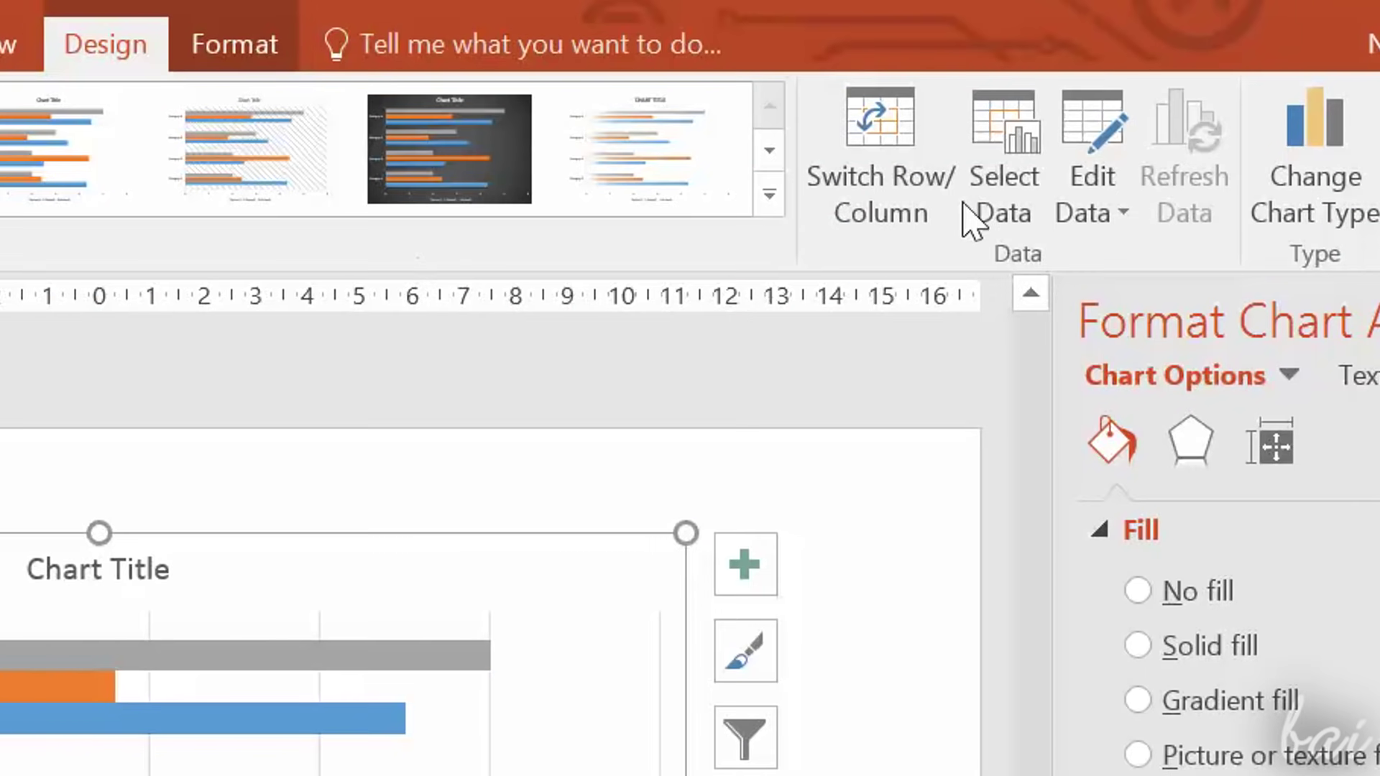
pyautogui.click(1123, 181)
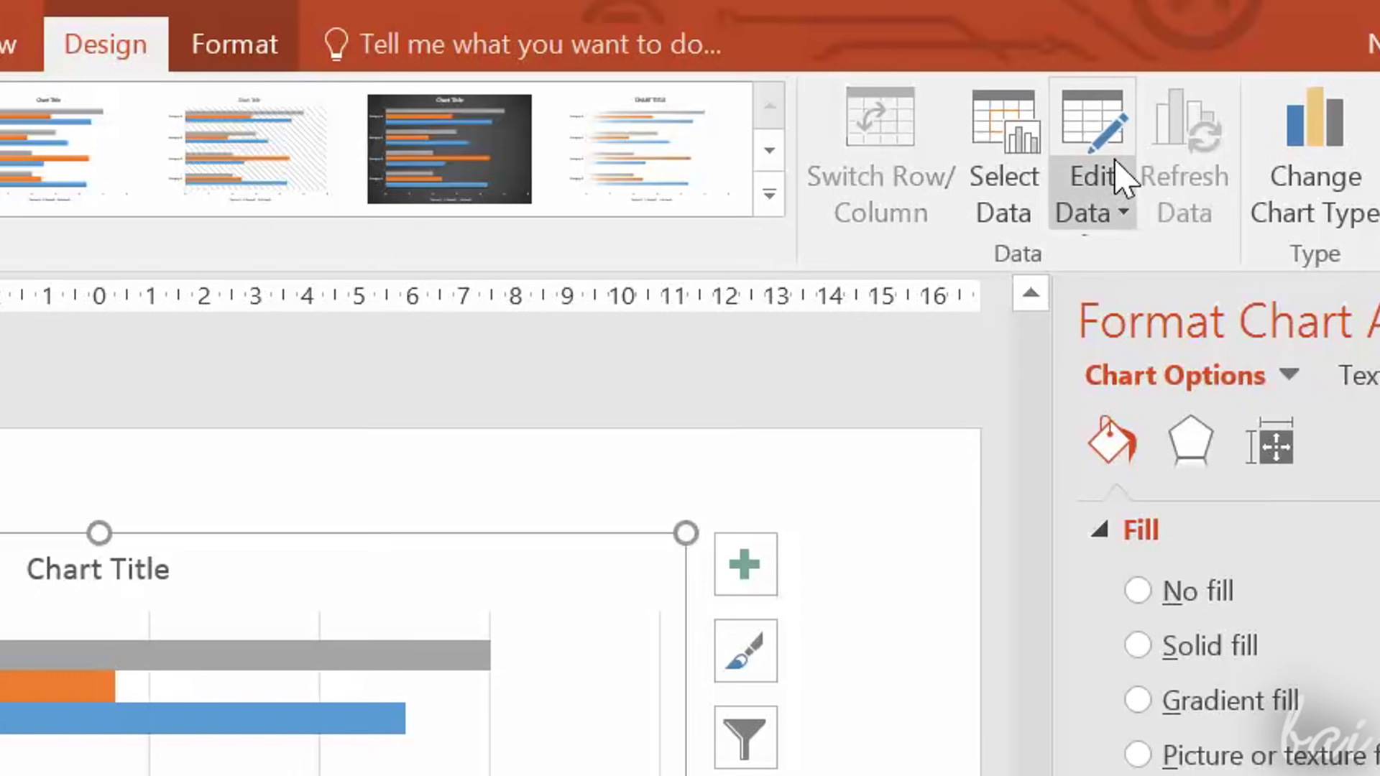
pyautogui.click(1127, 219)
pyautogui.click(1130, 317)
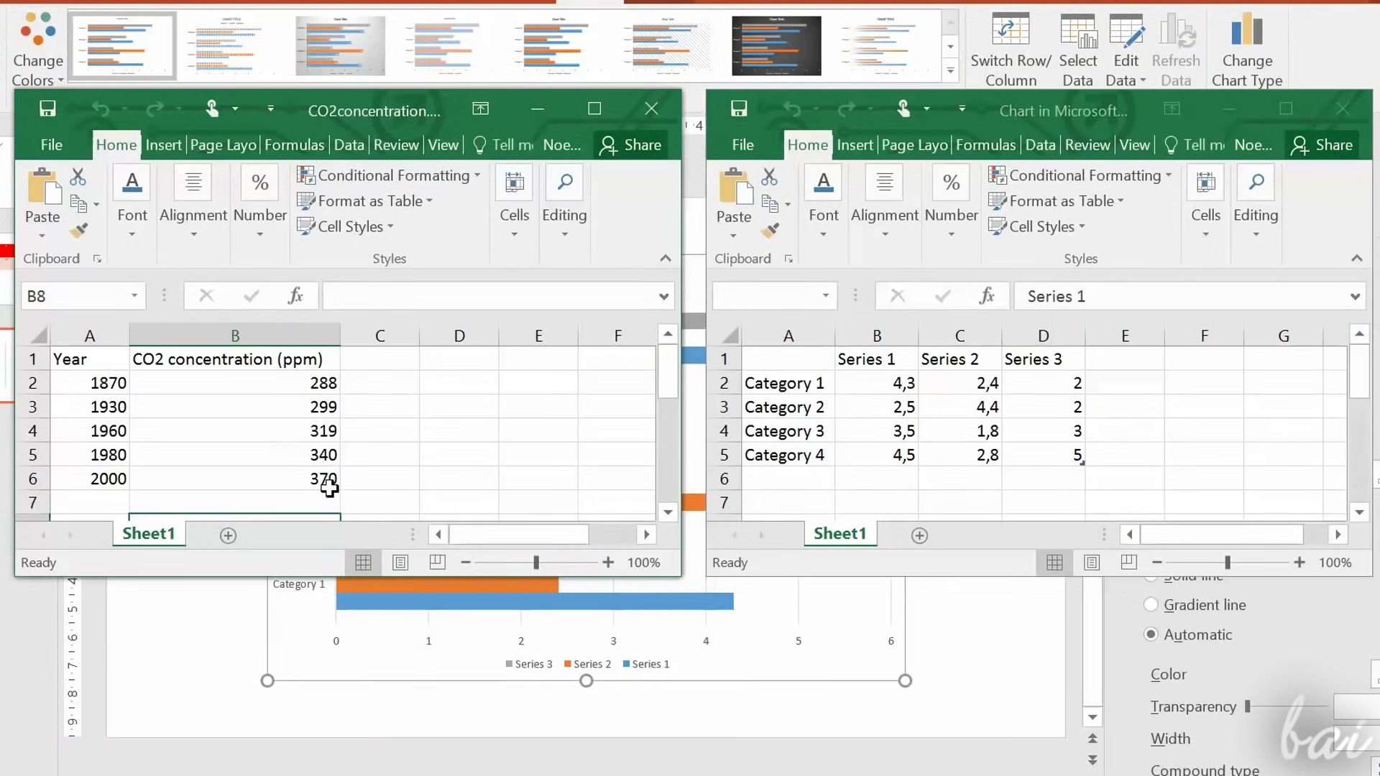
# - Copy the Year and CO2 data A1:B7 and paste it over the chart's placeholder data
pyautogui.moveTo(329, 492); pyautogui.dragTo(65, 361)
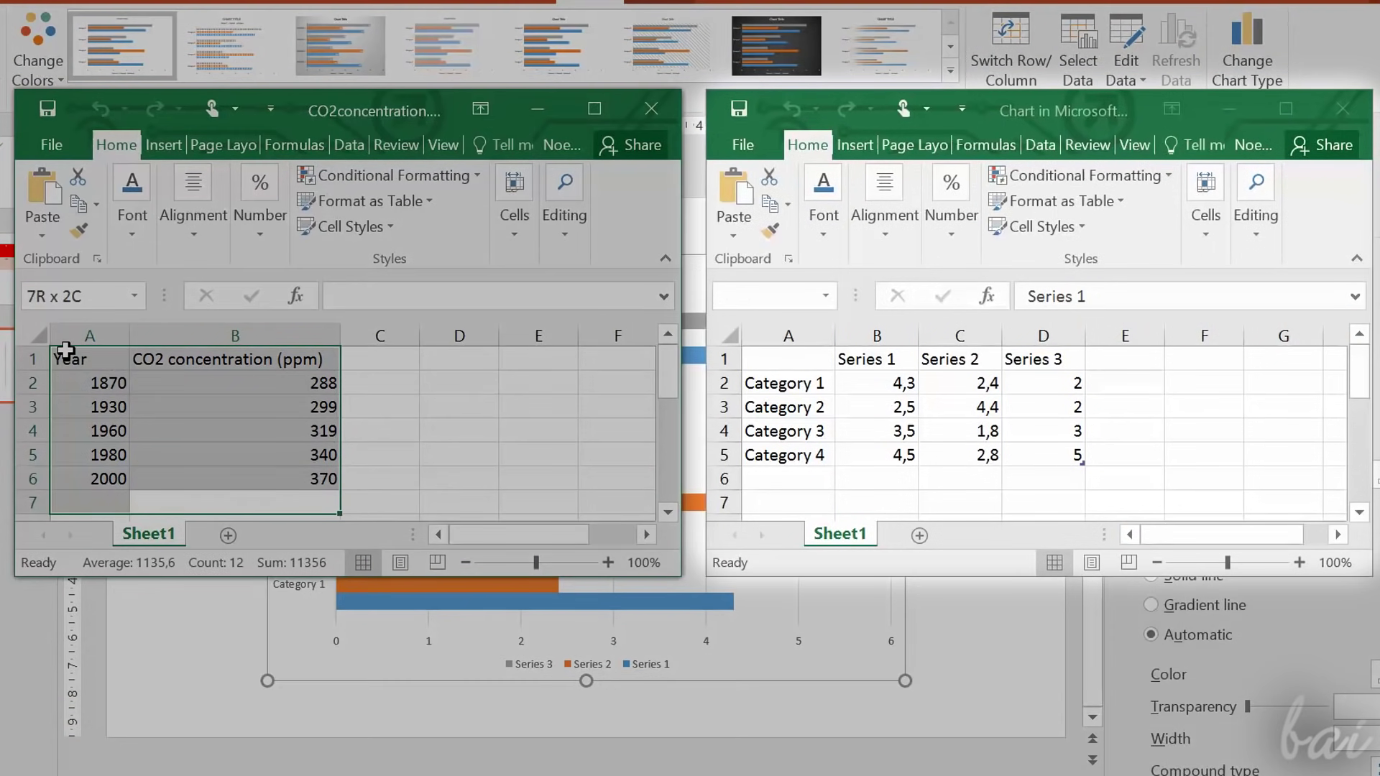
pyautogui.rightClick(146, 360)
pyautogui.click(176, 343)
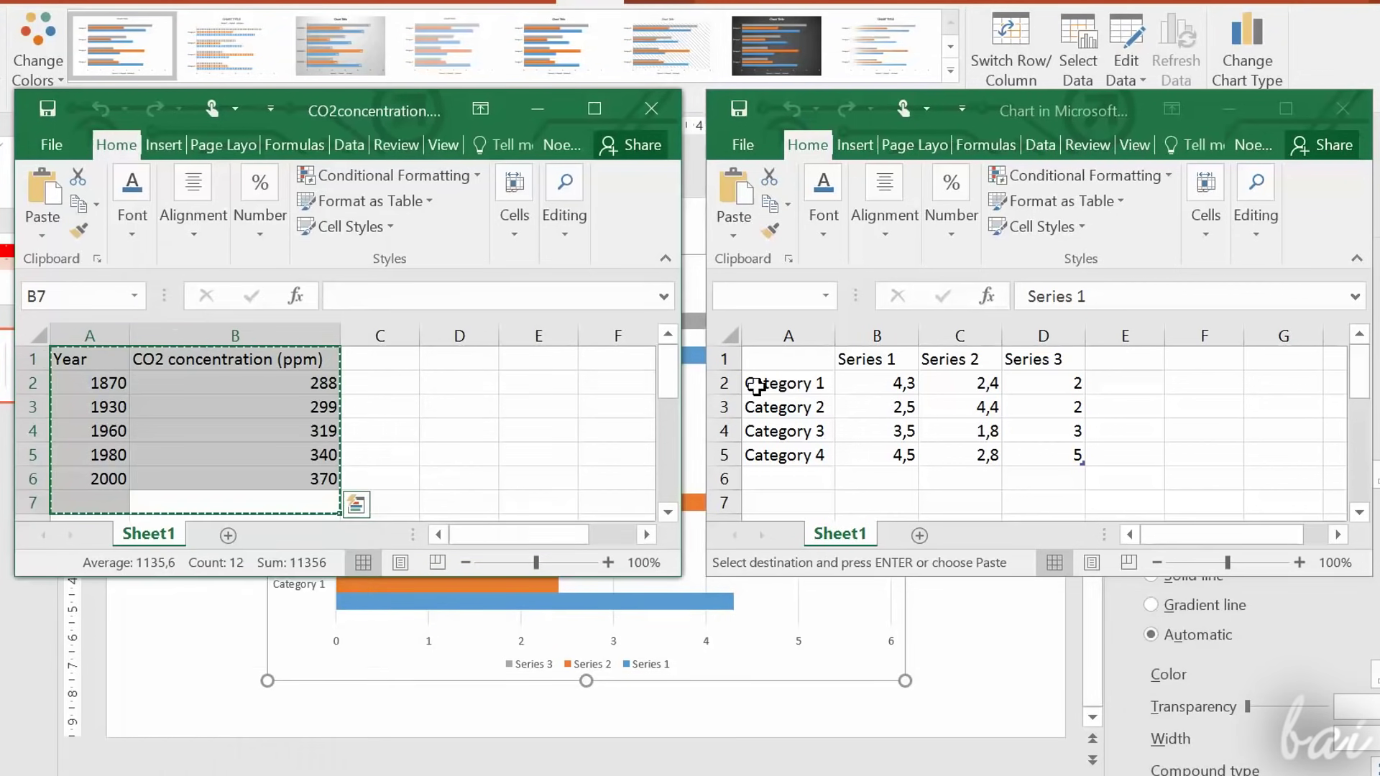
pyautogui.moveTo(781, 360); pyautogui.dragTo(1058, 483)
pyautogui.rightClick(1065, 494)
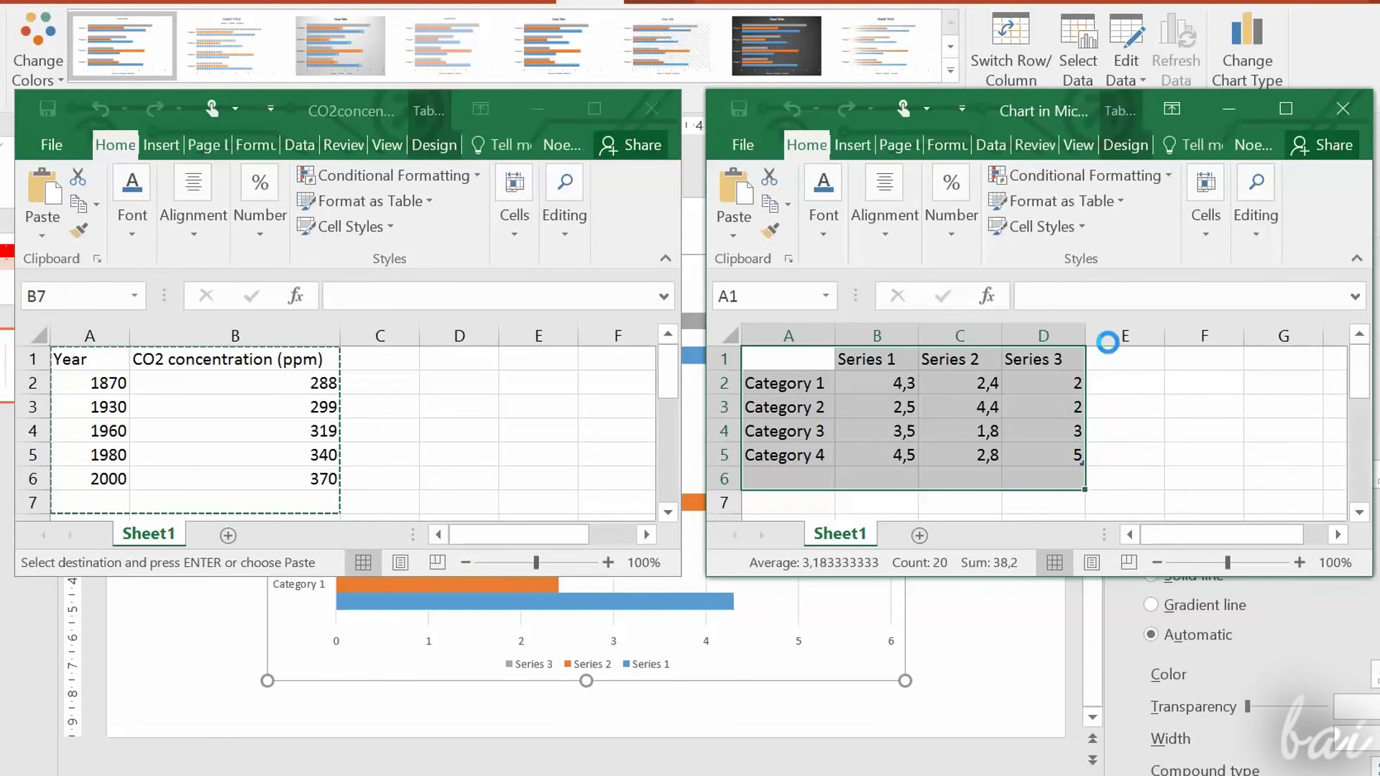
pyautogui.click(1102, 343)
# - Close the CO2concentration workbook and widen column B of the chart data sheet
pyautogui.click(651, 108)
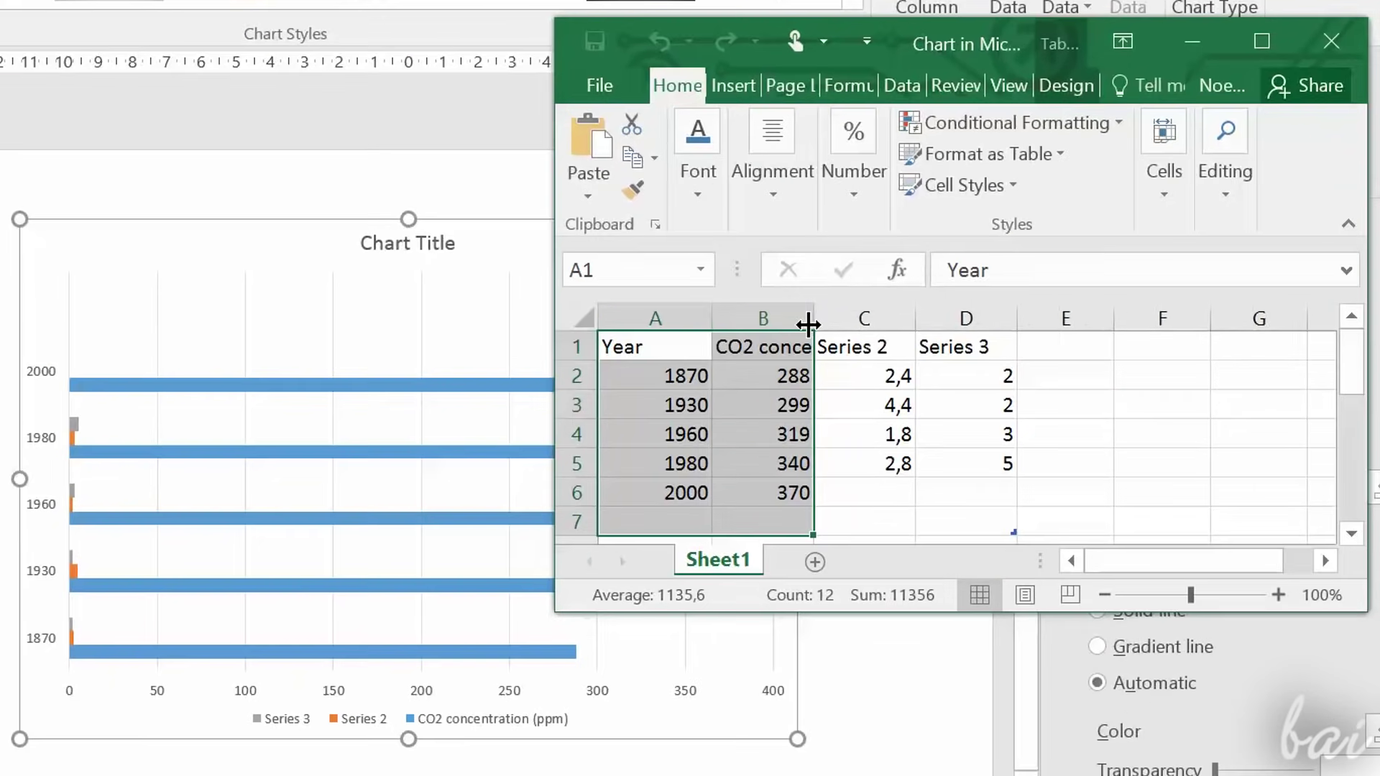
pyautogui.moveTo(919, 336); pyautogui.dragTo(975, 336)
pyautogui.moveTo(1046, 113); pyautogui.dragTo(1050, 100)
pyautogui.moveTo(974, 29); pyautogui.dragTo(911, 0)
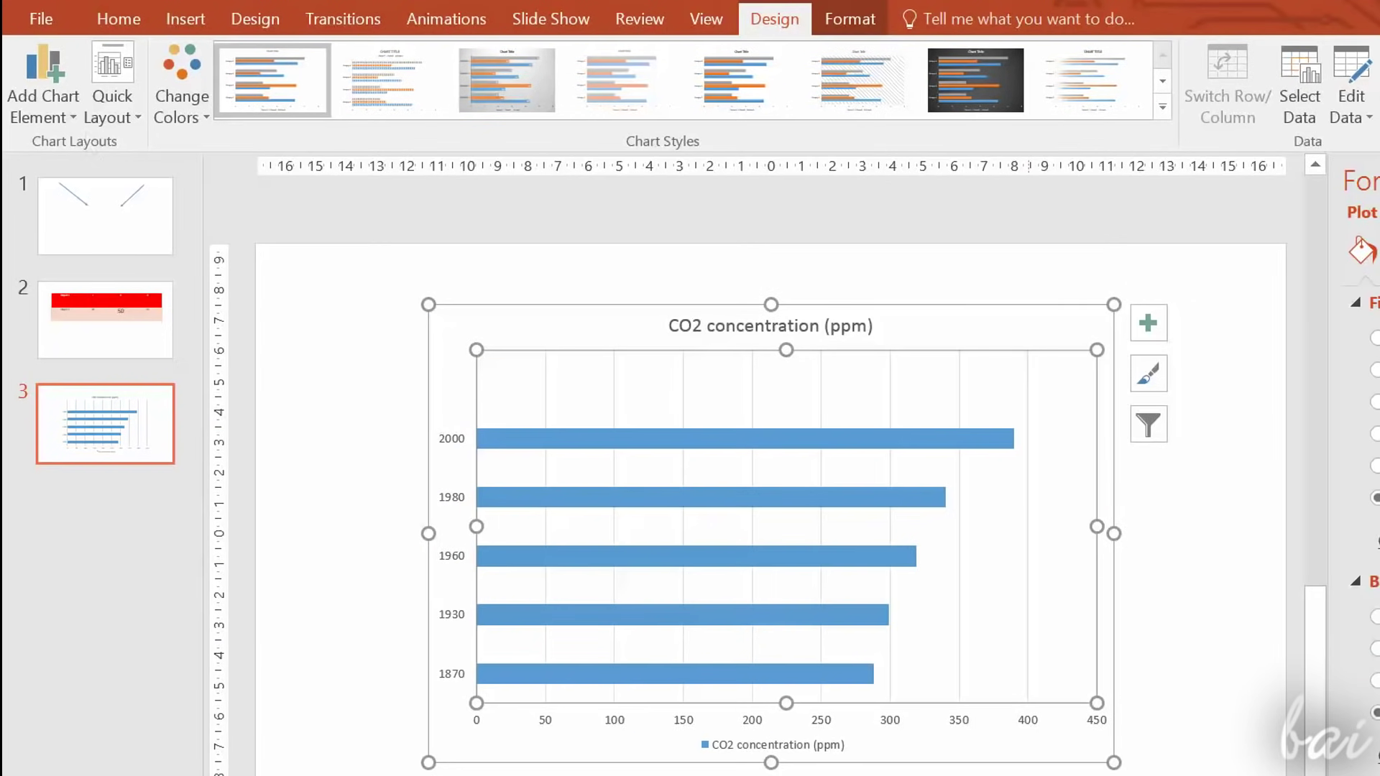
# - Apply a preset layout and the white gradient-bar style to the CO2 chart
pyautogui.click(63, 135)
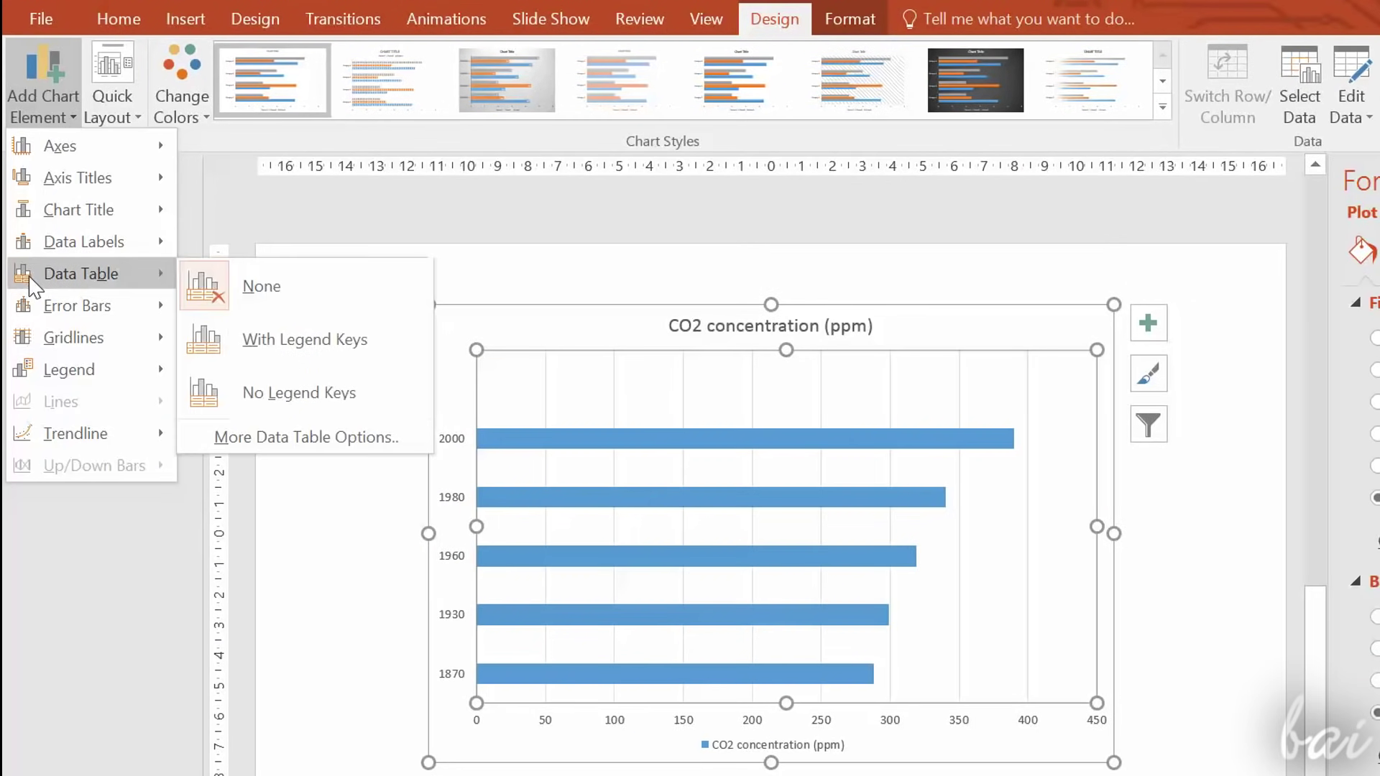
pyautogui.moveTo(68, 210)
pyautogui.click(112, 97)
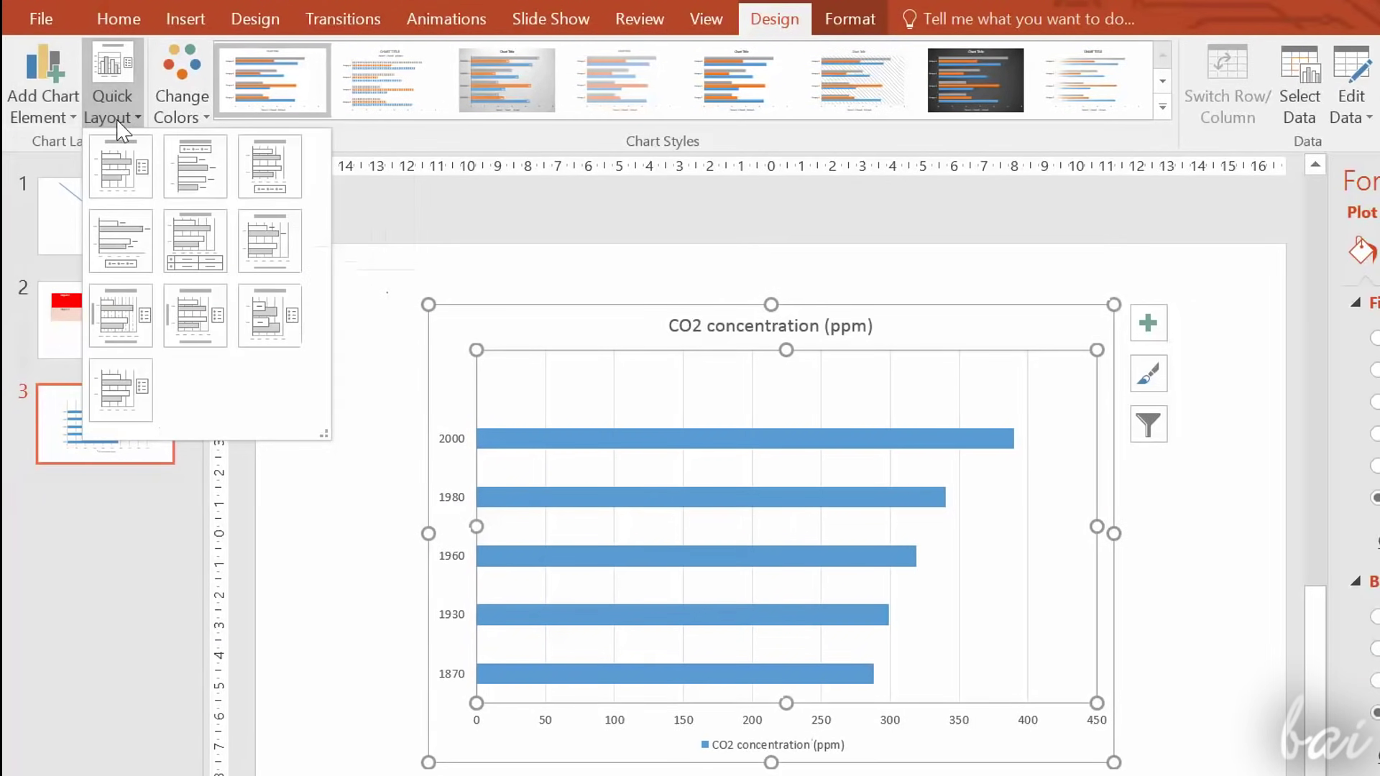
pyautogui.click(269, 241)
pyautogui.click(490, 79)
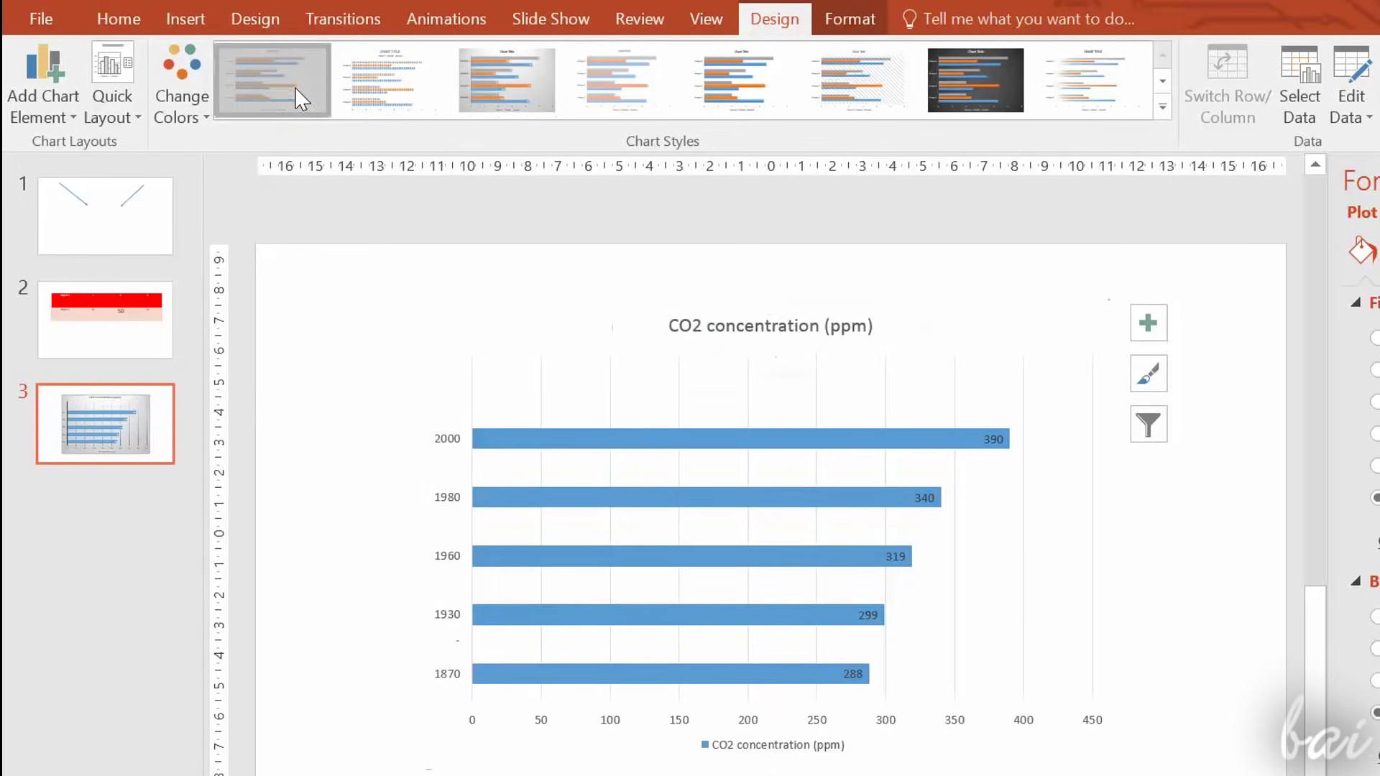
pyautogui.click(1092, 80)
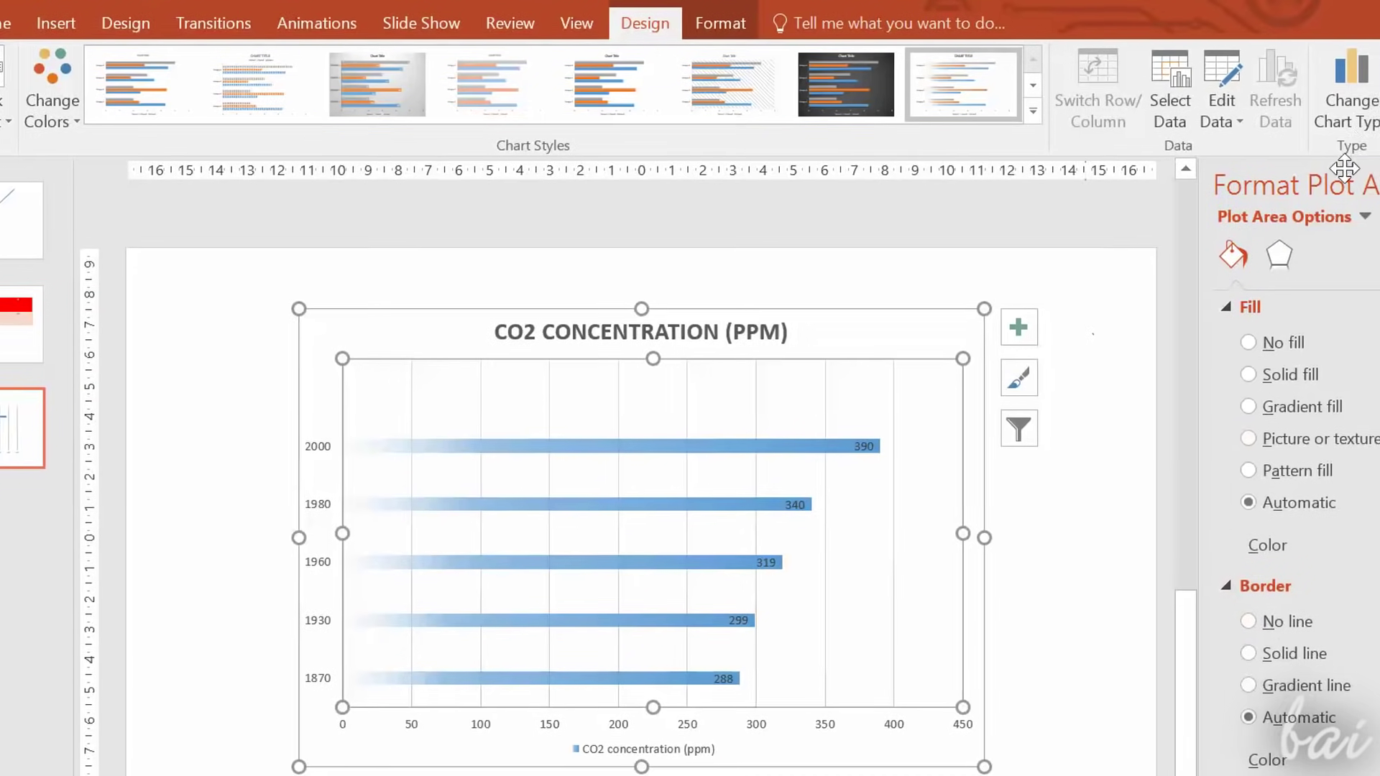
# - Change the chart to an area chart and fill its background light cream
pyautogui.click(1341, 101)
pyautogui.click(687, 264)
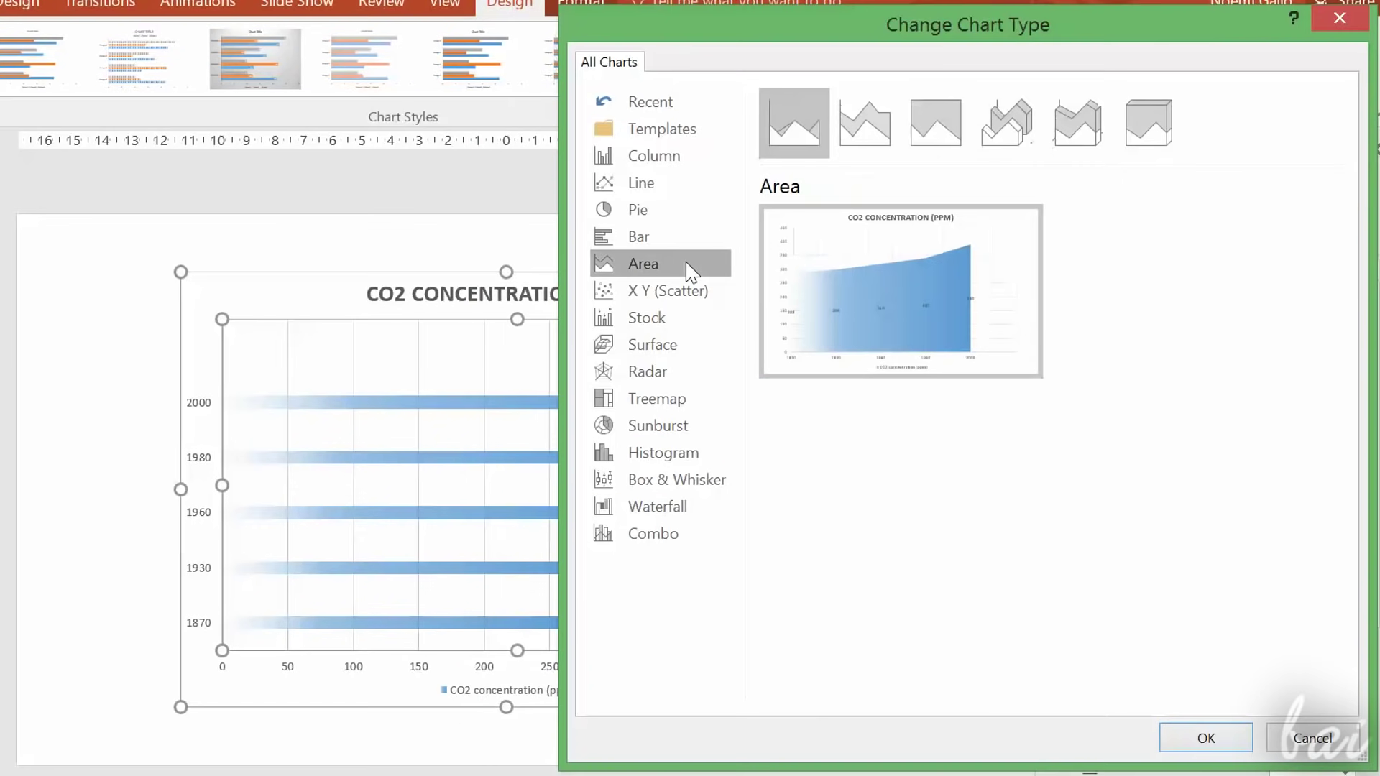
pyautogui.click(676, 290)
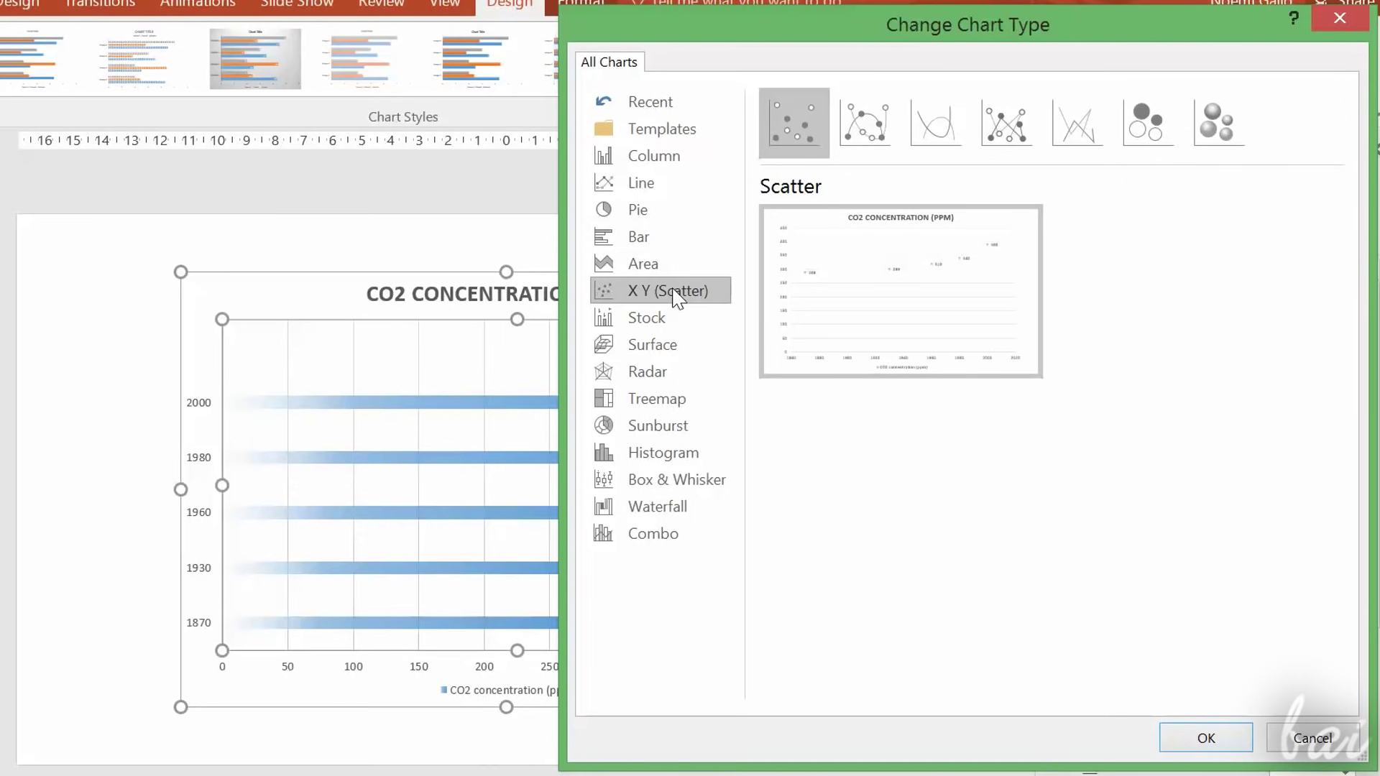
pyautogui.doubleClick(678, 266)
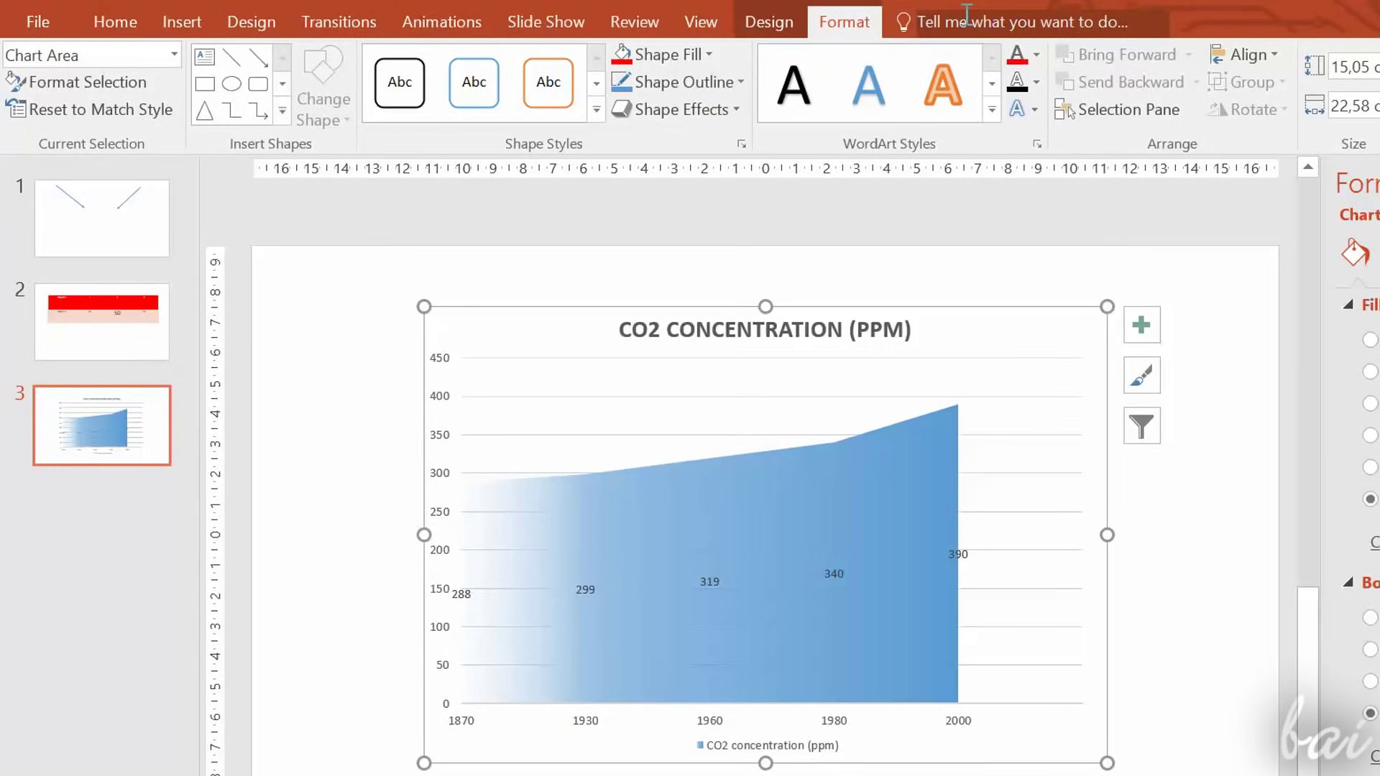
pyautogui.click(709, 55)
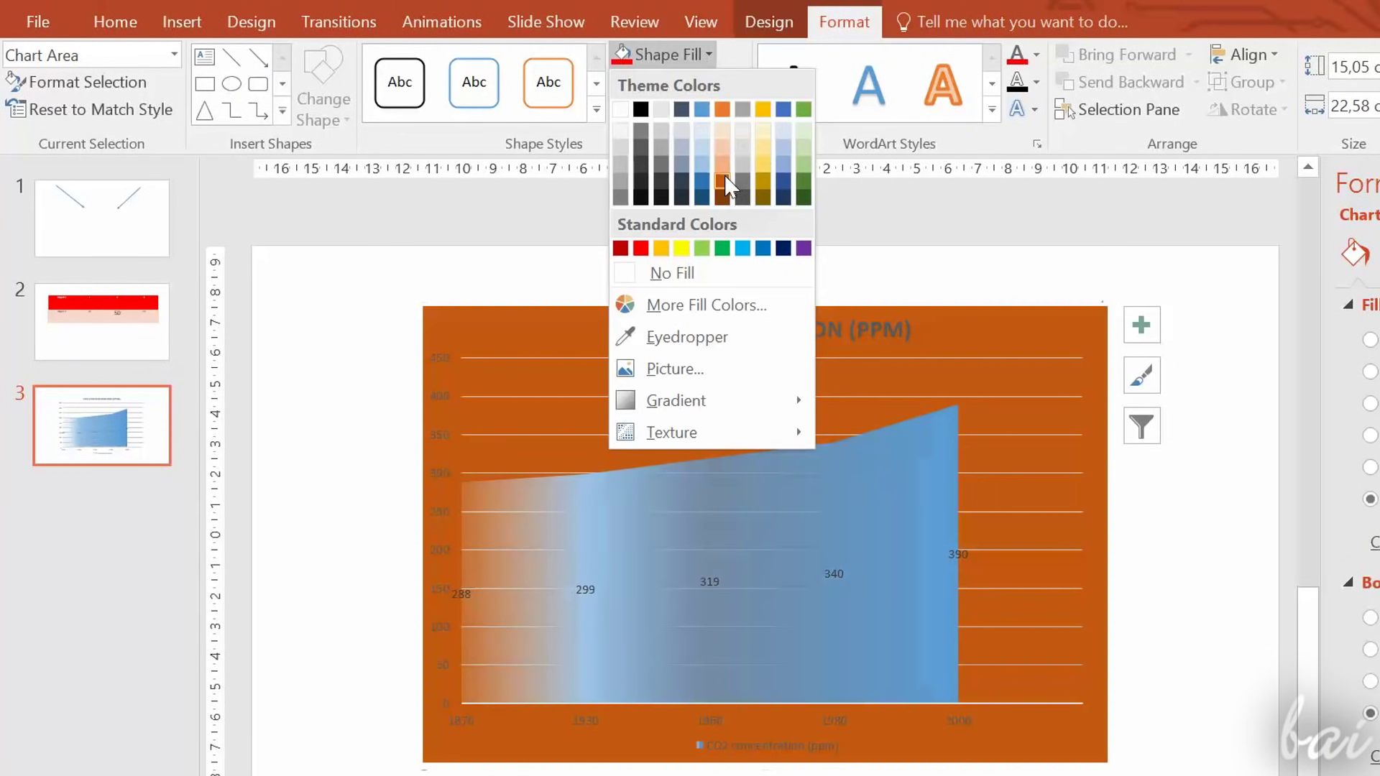
pyautogui.click(763, 131)
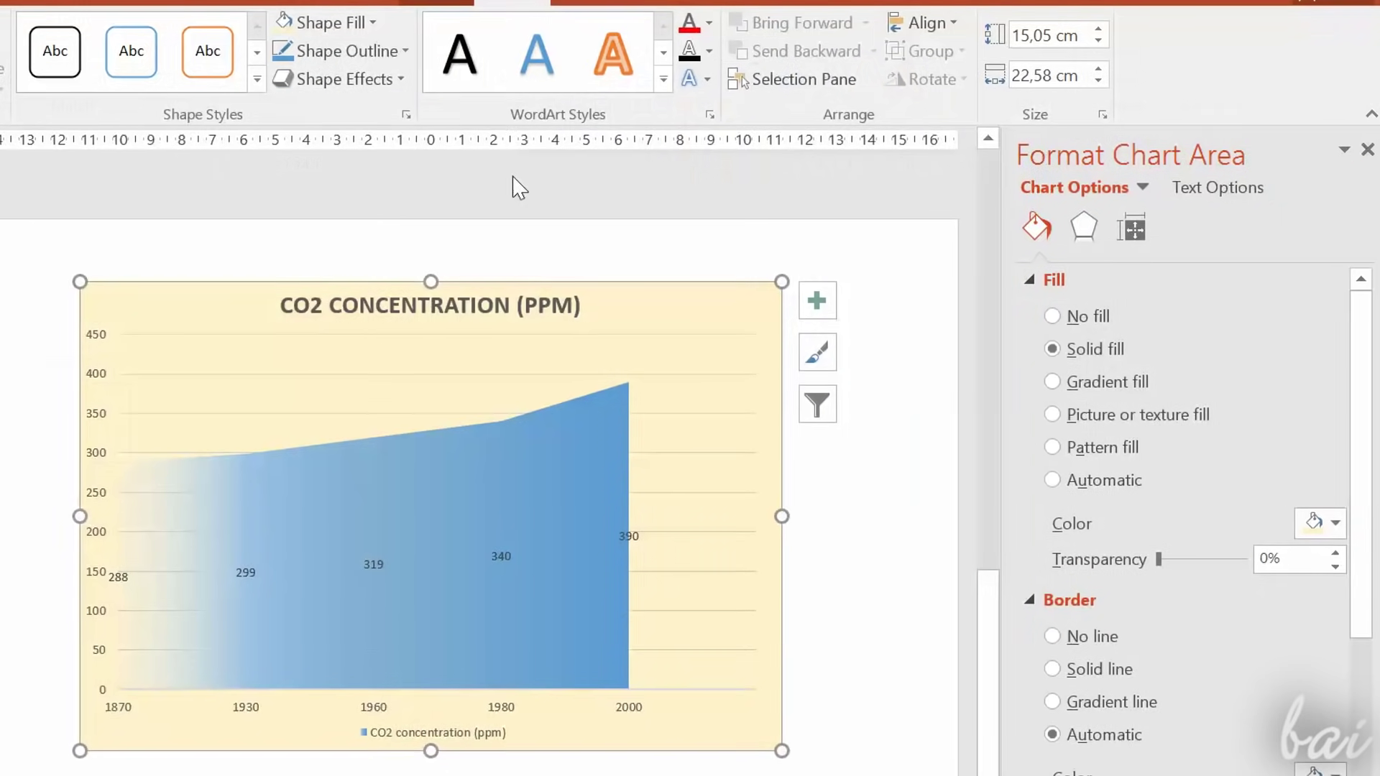
# - Bring the red-outlined yellow arrow to the front, over the CO2 chart's top-right corner
pyautogui.scroll(-5, 1141, 394)
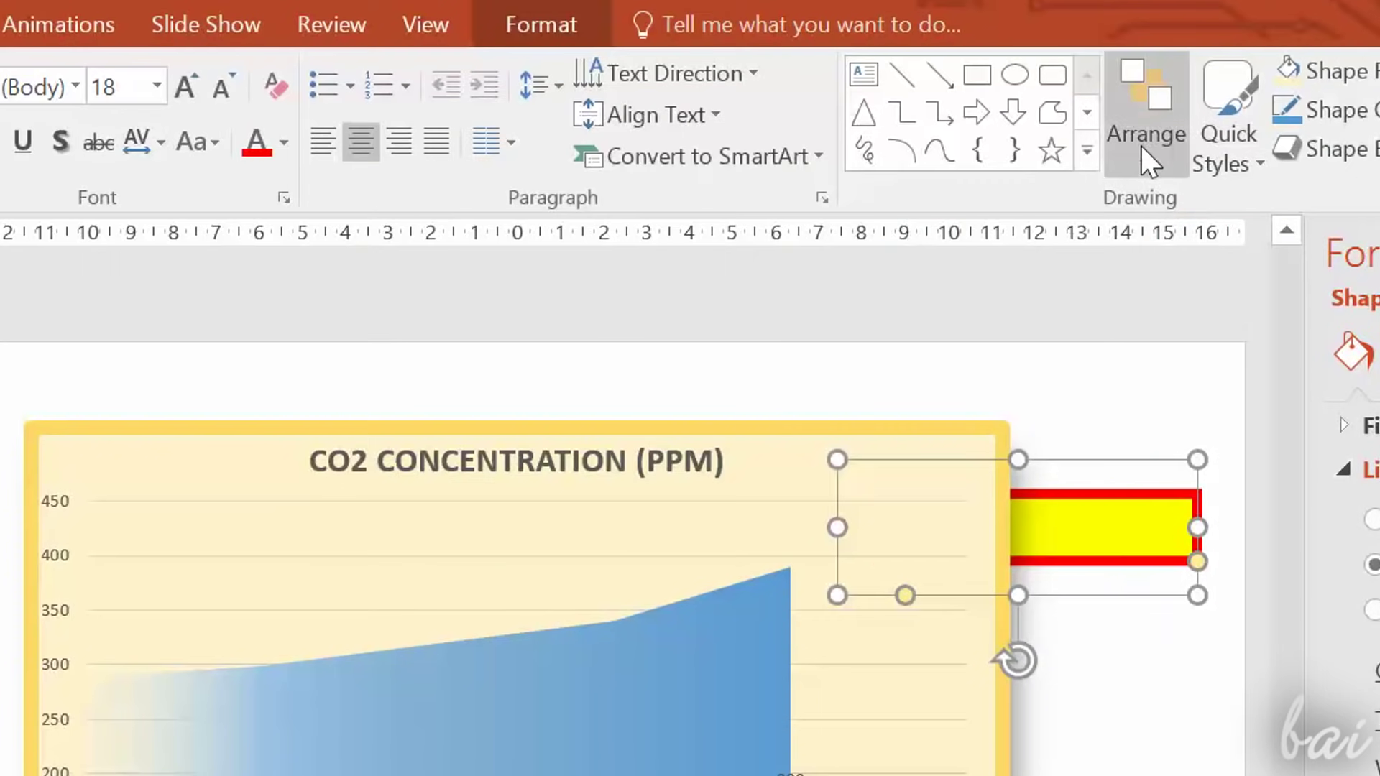
pyautogui.click(1142, 147)
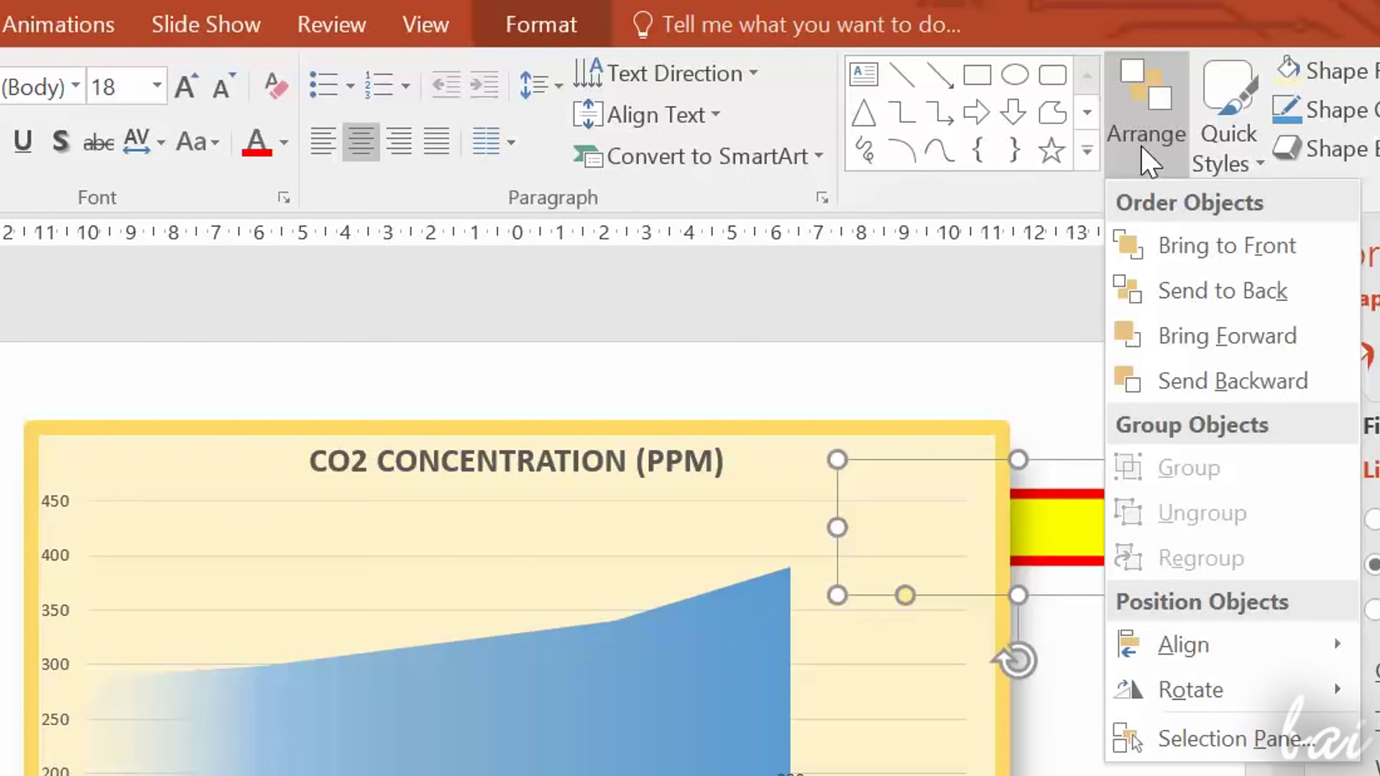
pyautogui.click(1198, 244)
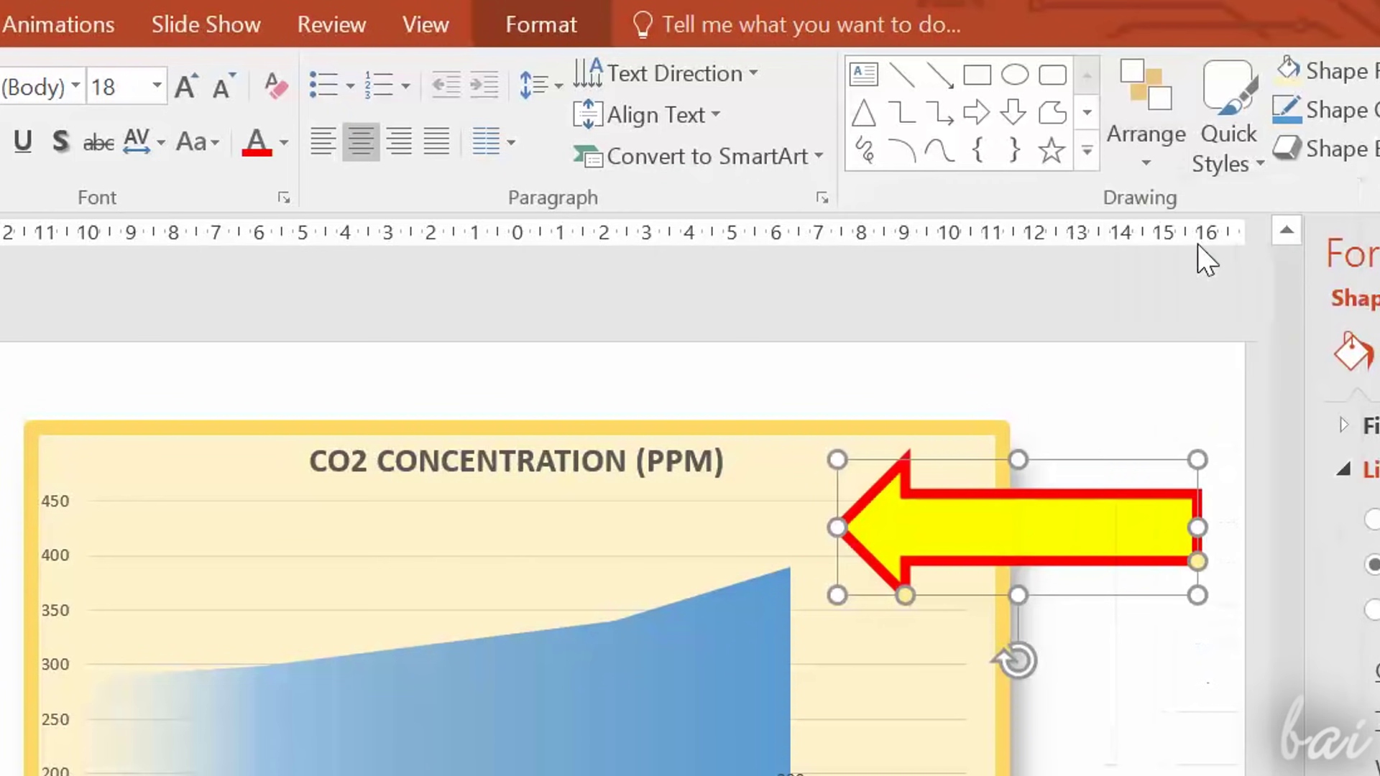
pyautogui.click(1186, 174)
pyautogui.click(1189, 291)
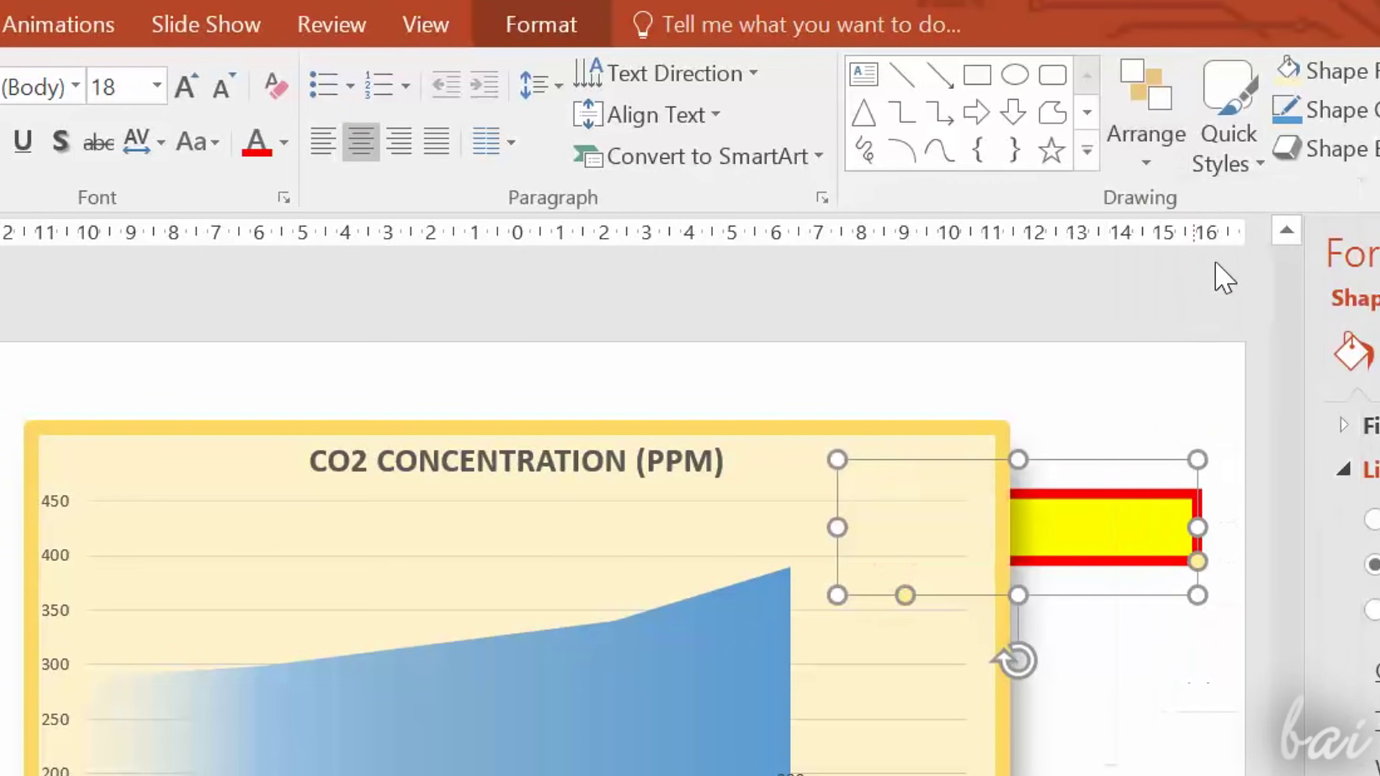
pyautogui.click(1170, 158)
pyautogui.click(1191, 245)
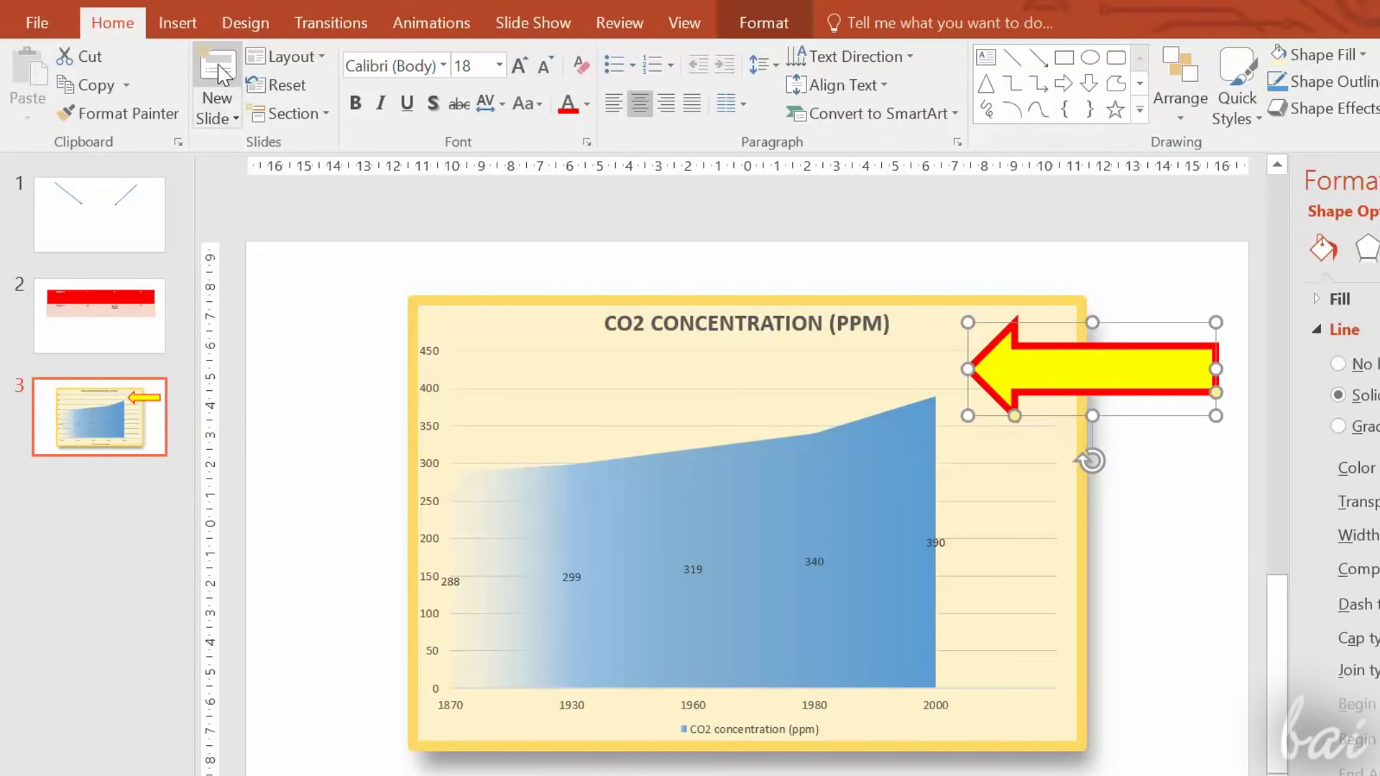
# - Add a new slide after the chart slide with the Two Content layout
pyautogui.click(222, 72)
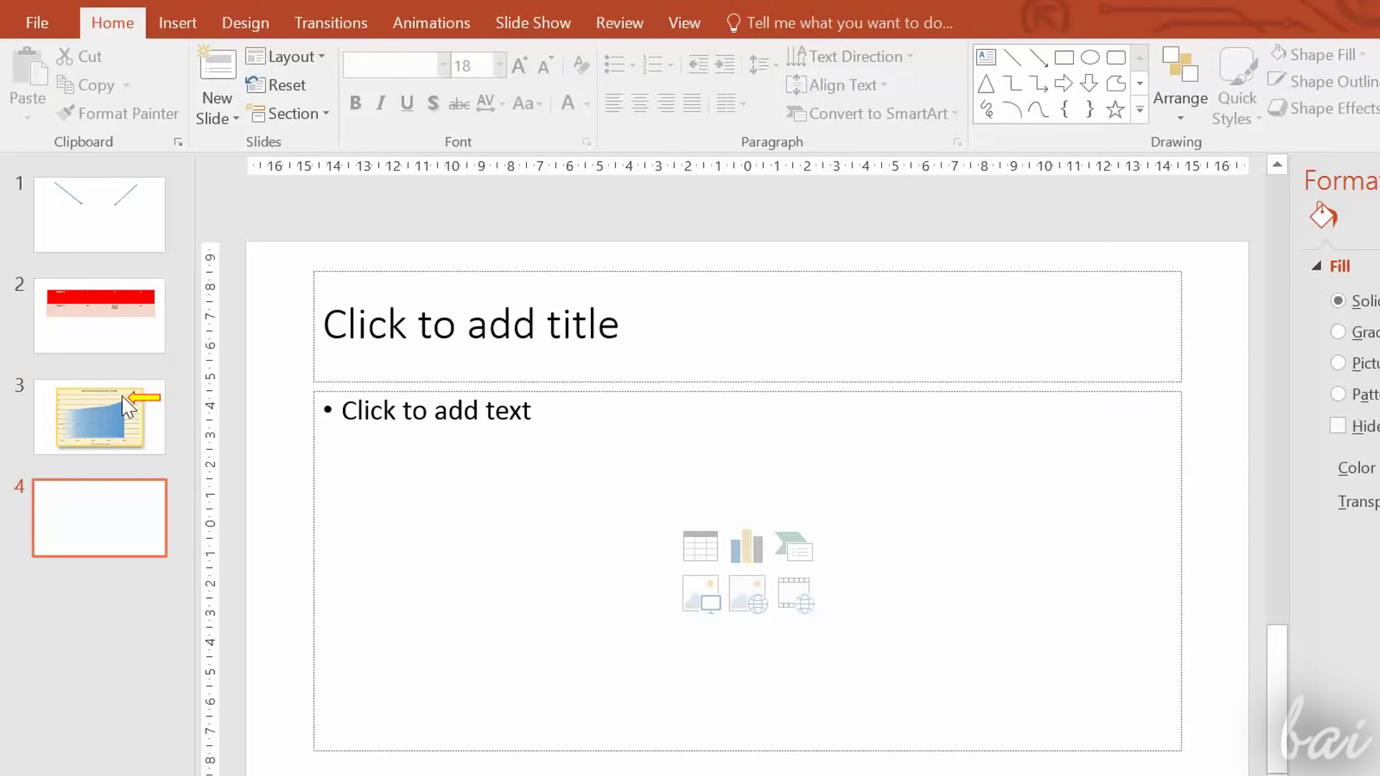
pyautogui.click(283, 57)
pyautogui.click(575, 171)
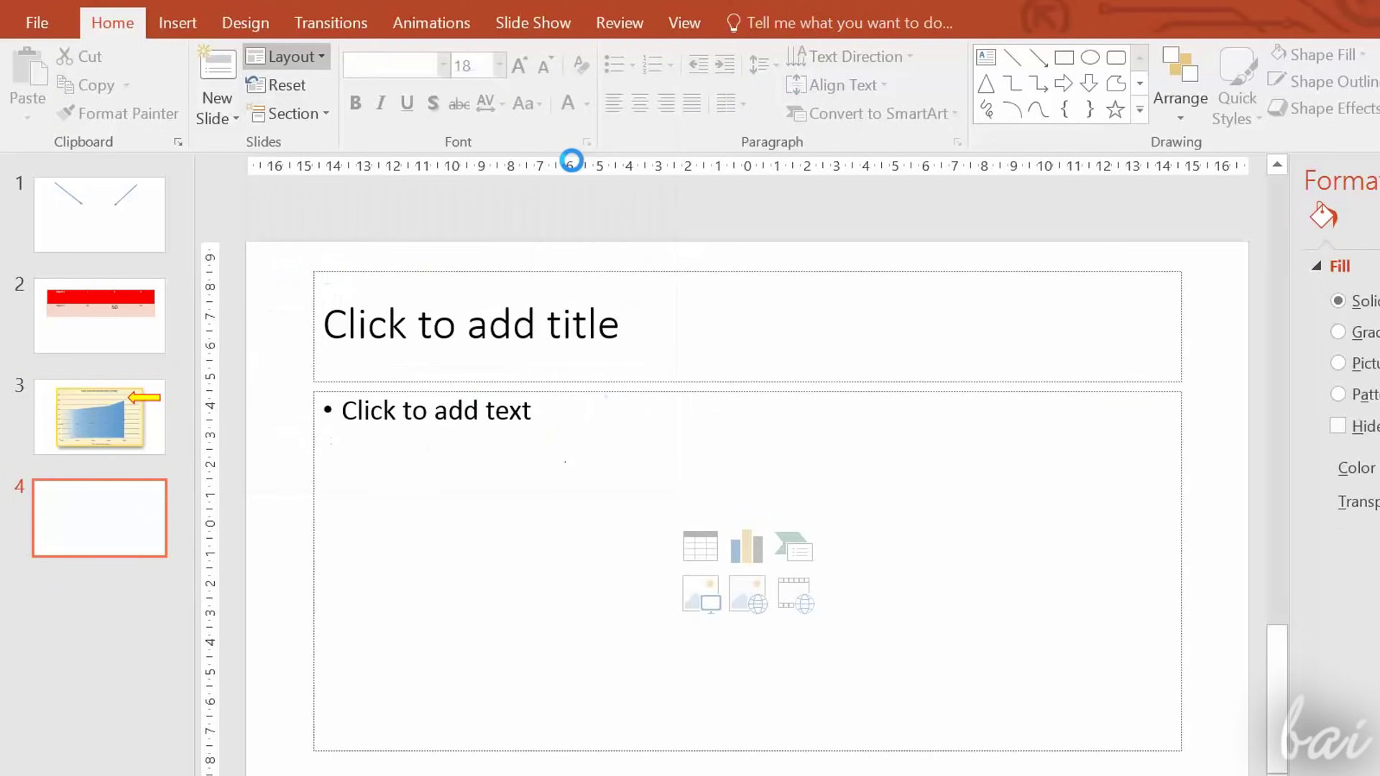
pyautogui.click(327, 56)
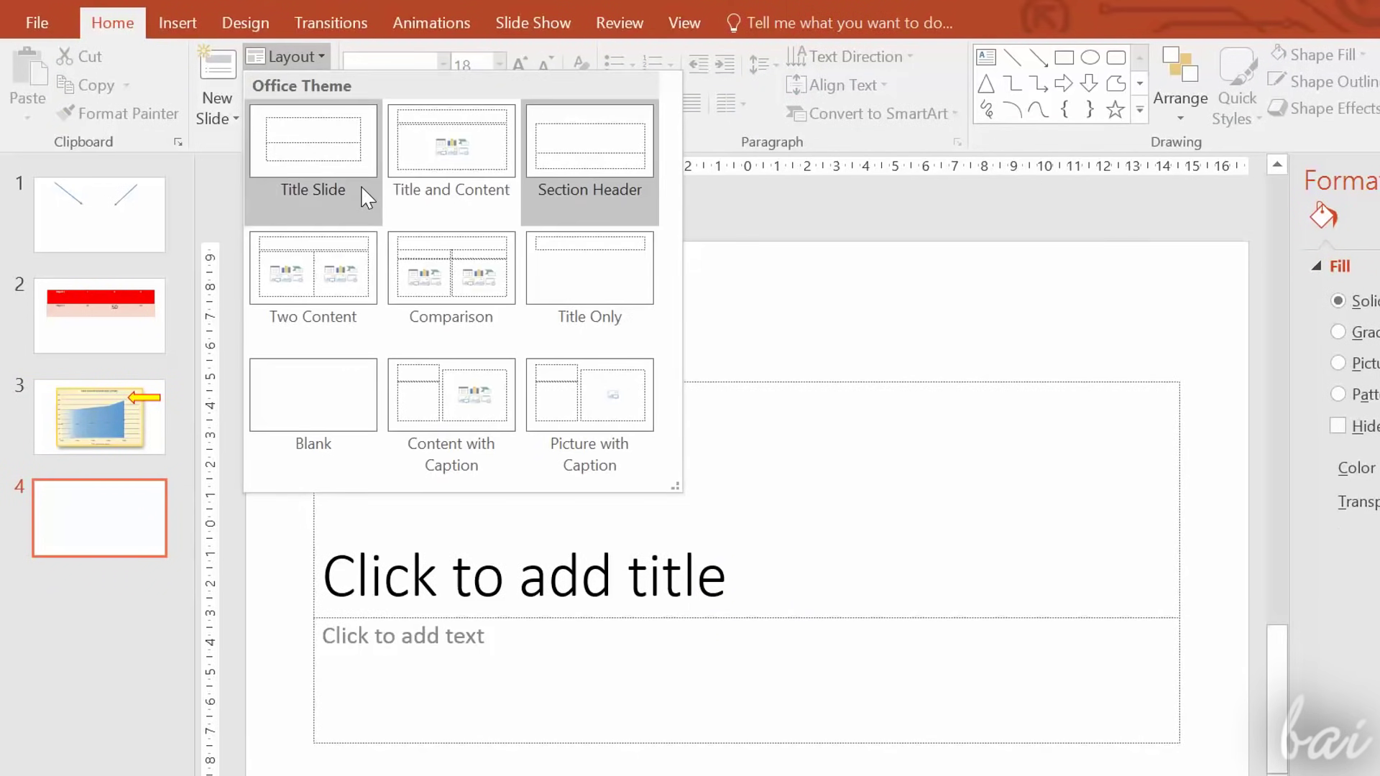
pyautogui.click(364, 236)
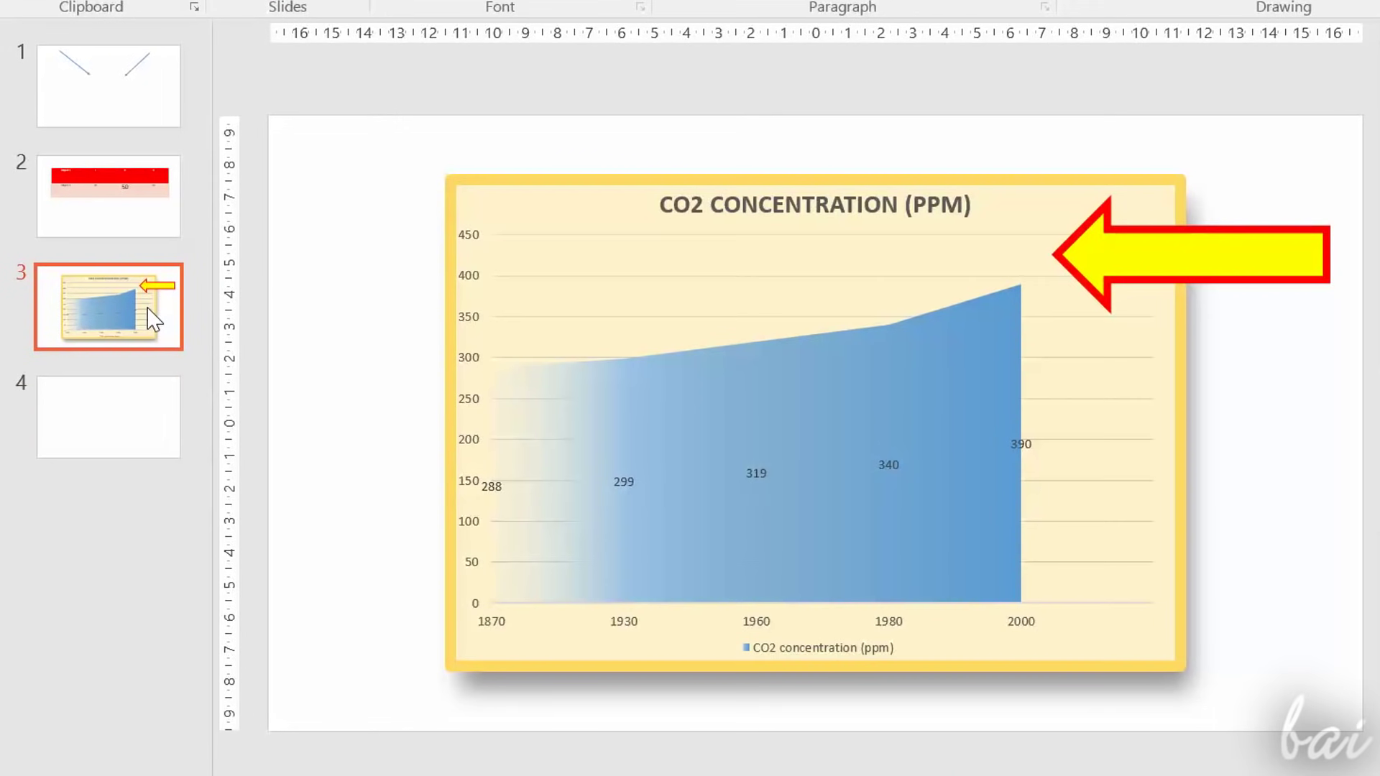
# - Look through slides 1 and 2, then return to the chart slide
pyautogui.click(142, 209)
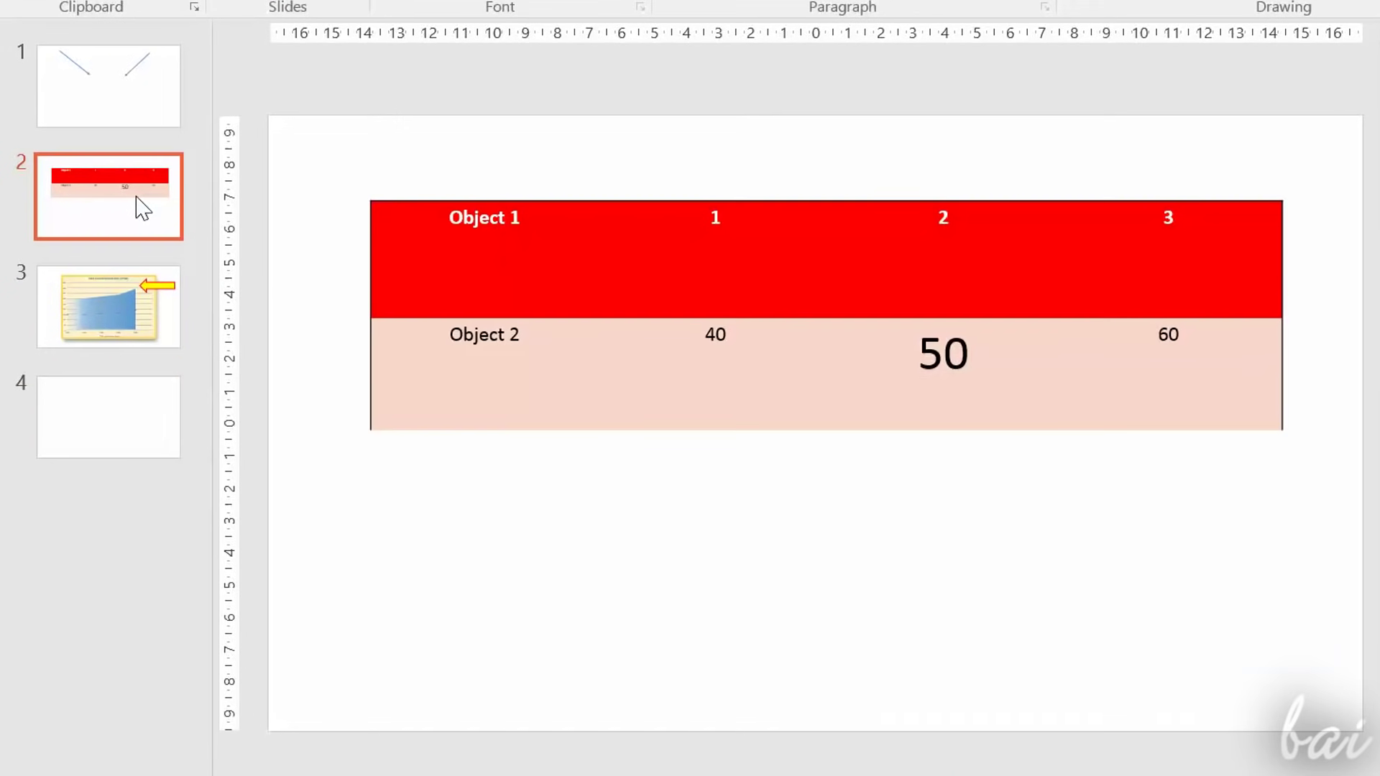
pyautogui.click(145, 141)
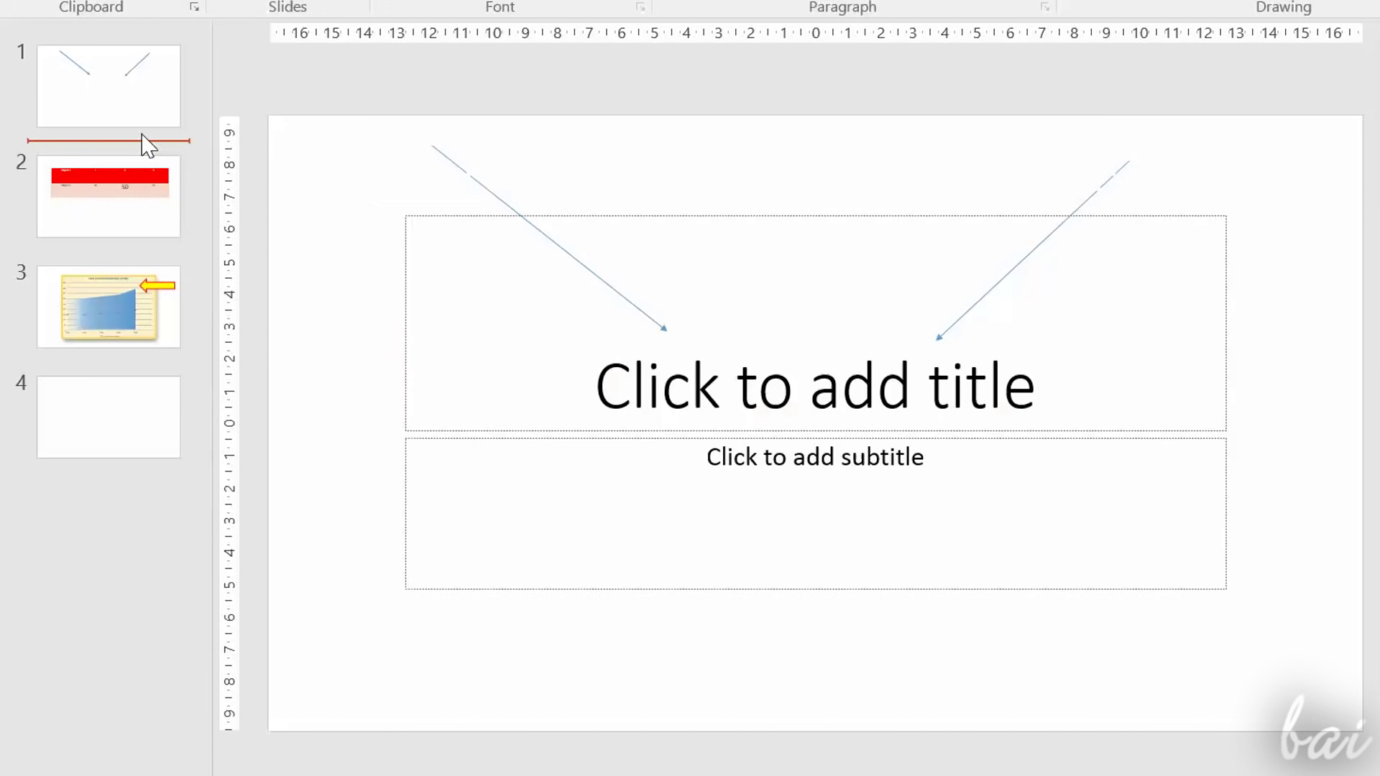
pyautogui.click(144, 100)
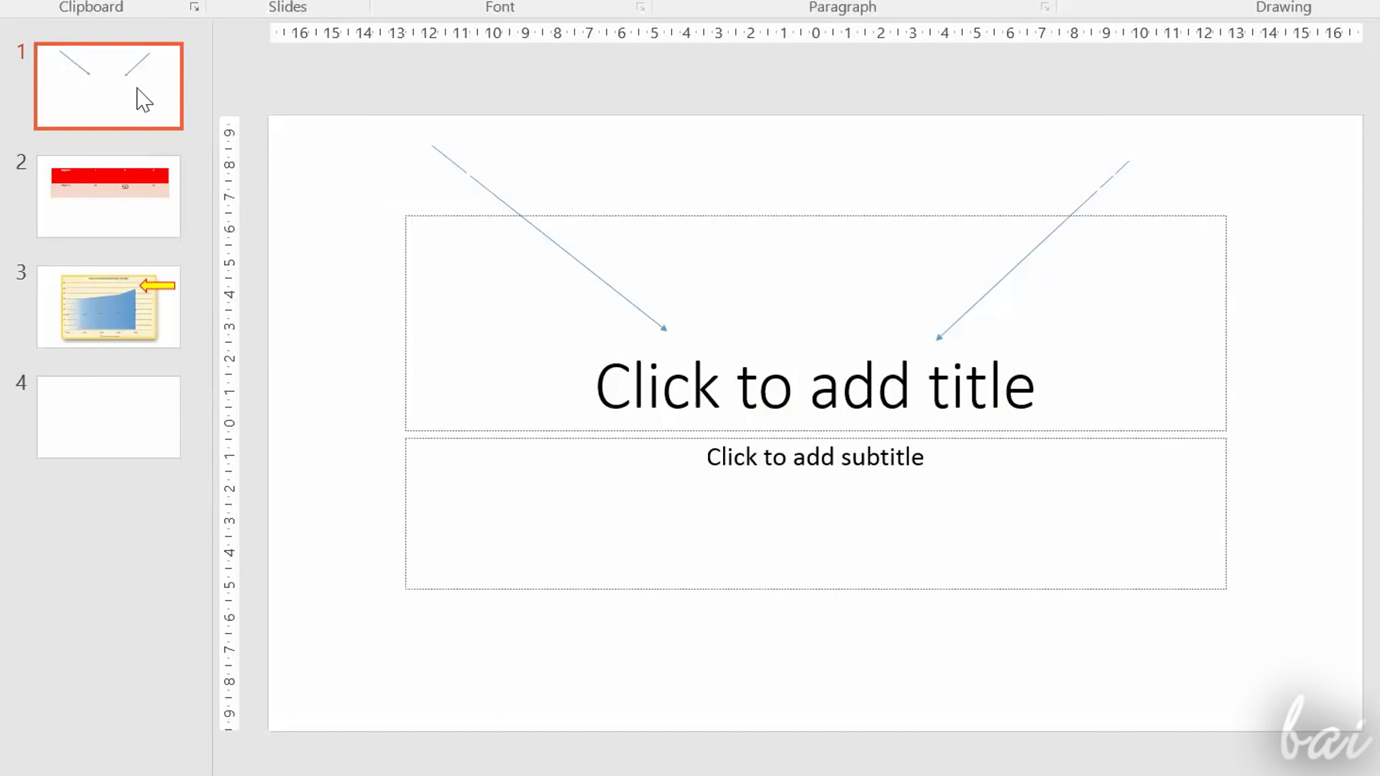
pyautogui.click(139, 207)
pyautogui.click(122, 285)
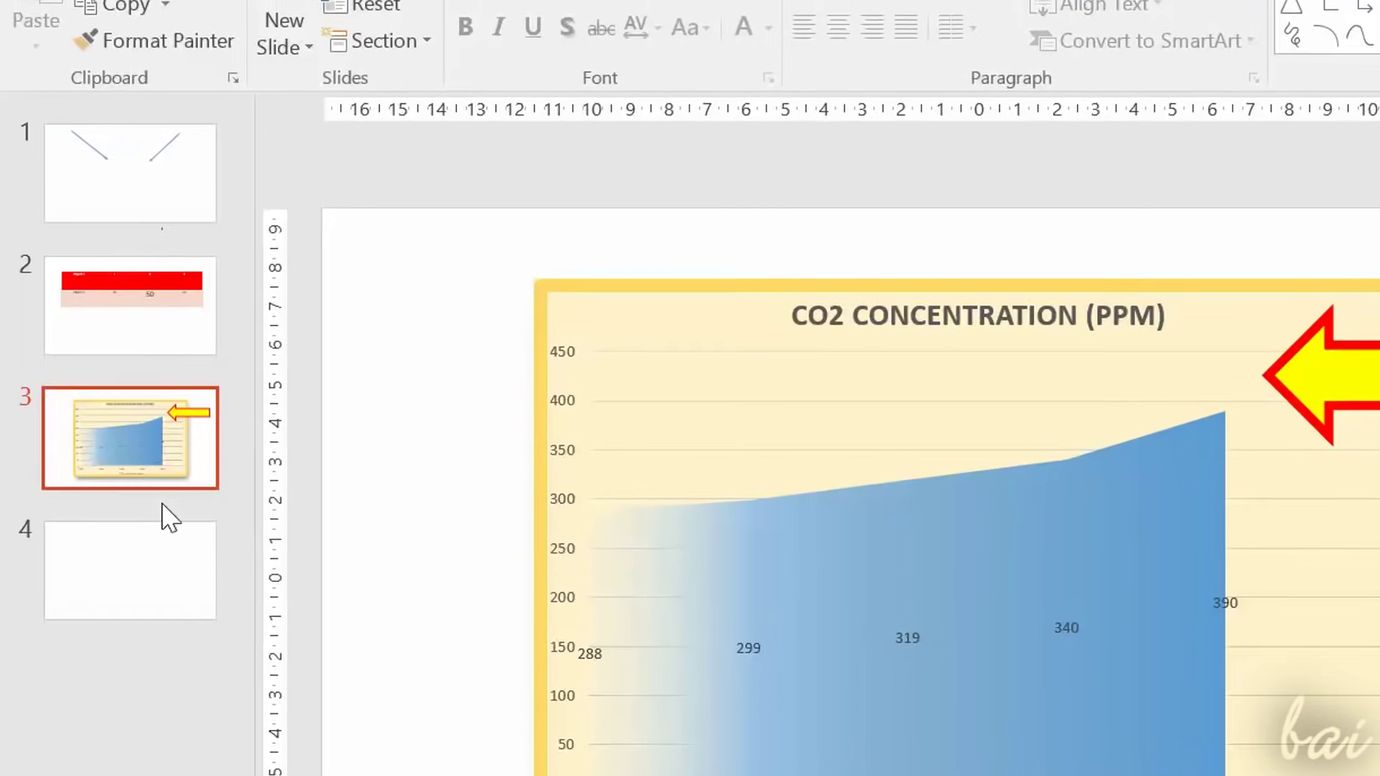
# - Delete the empty fourth slide and drag the chart slide thumbnail earlier in the panel
pyautogui.click(151, 415)
pyautogui.rightClick(146, 410)
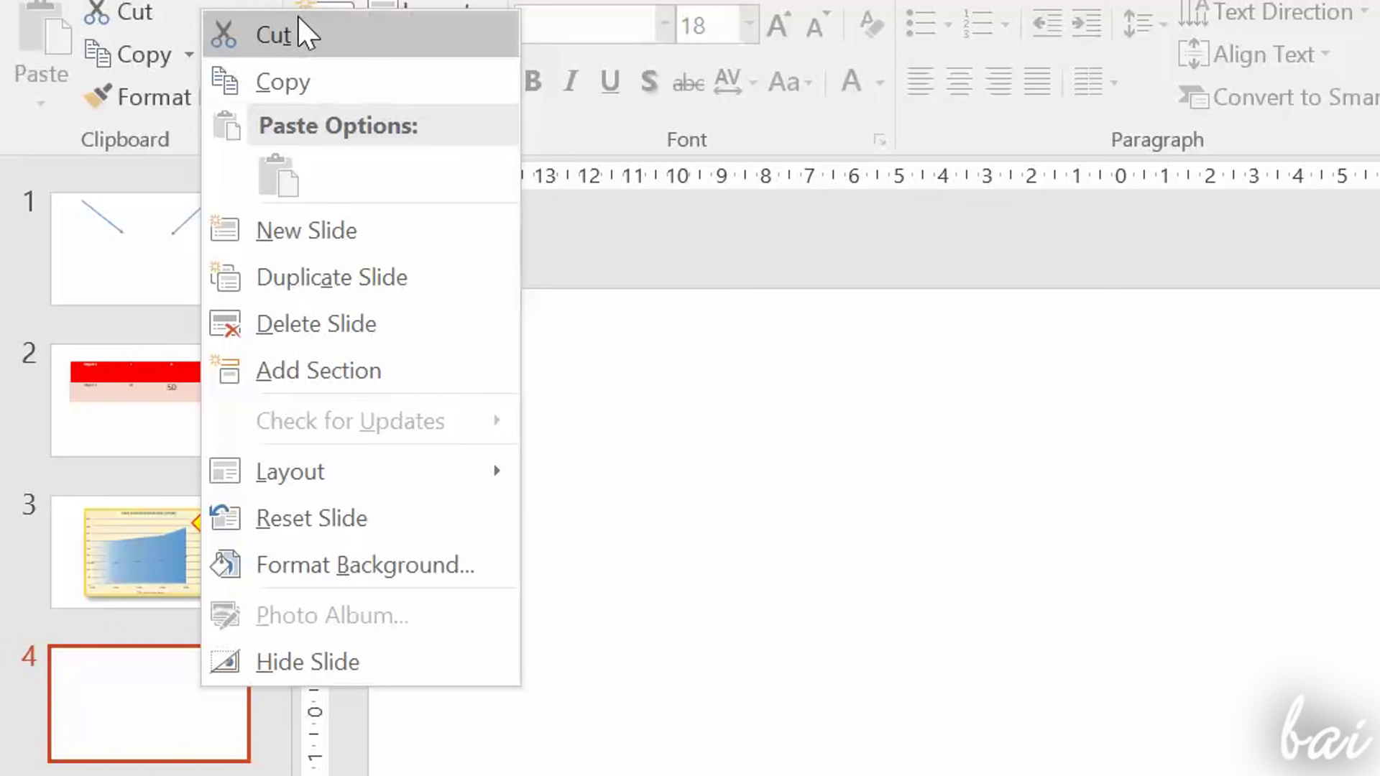
pyautogui.click(344, 322)
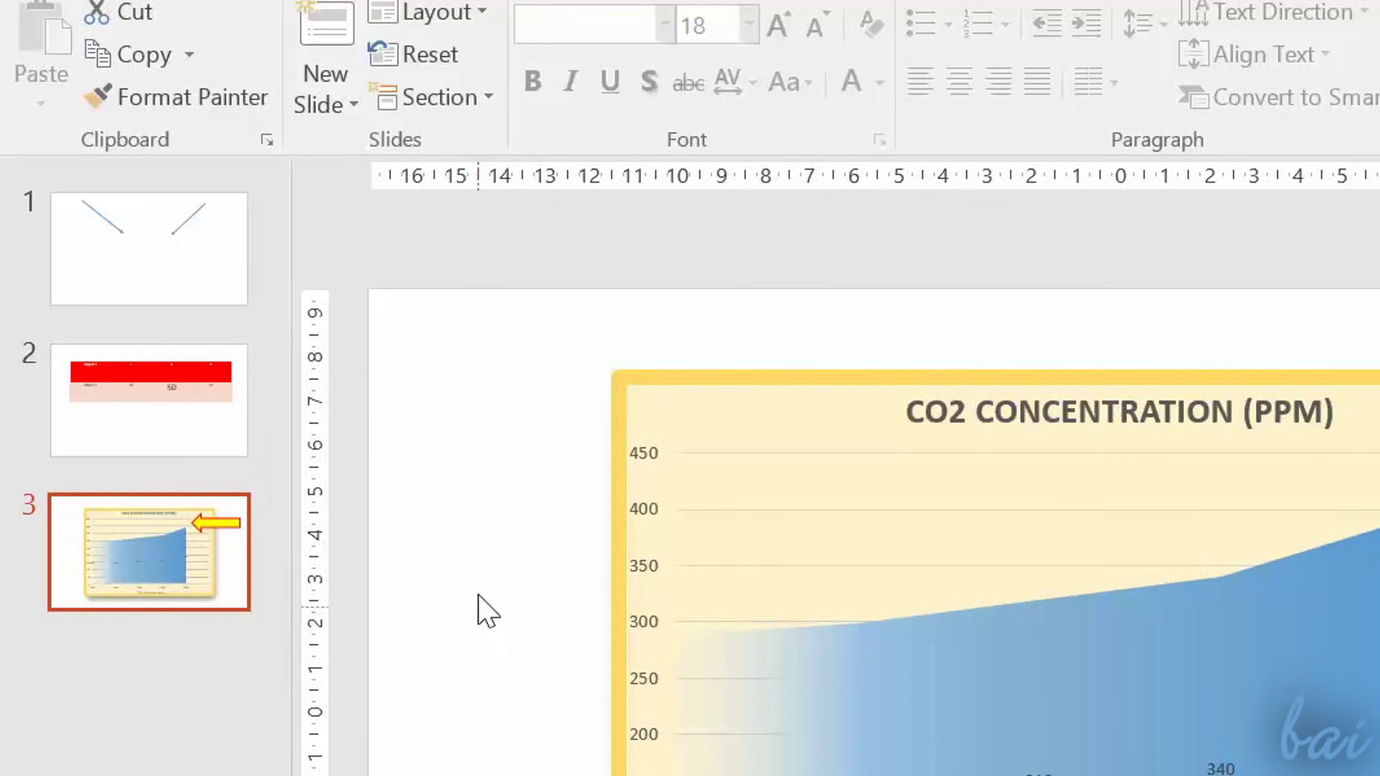
pyautogui.moveTo(170, 560); pyautogui.dragTo(194, 385)
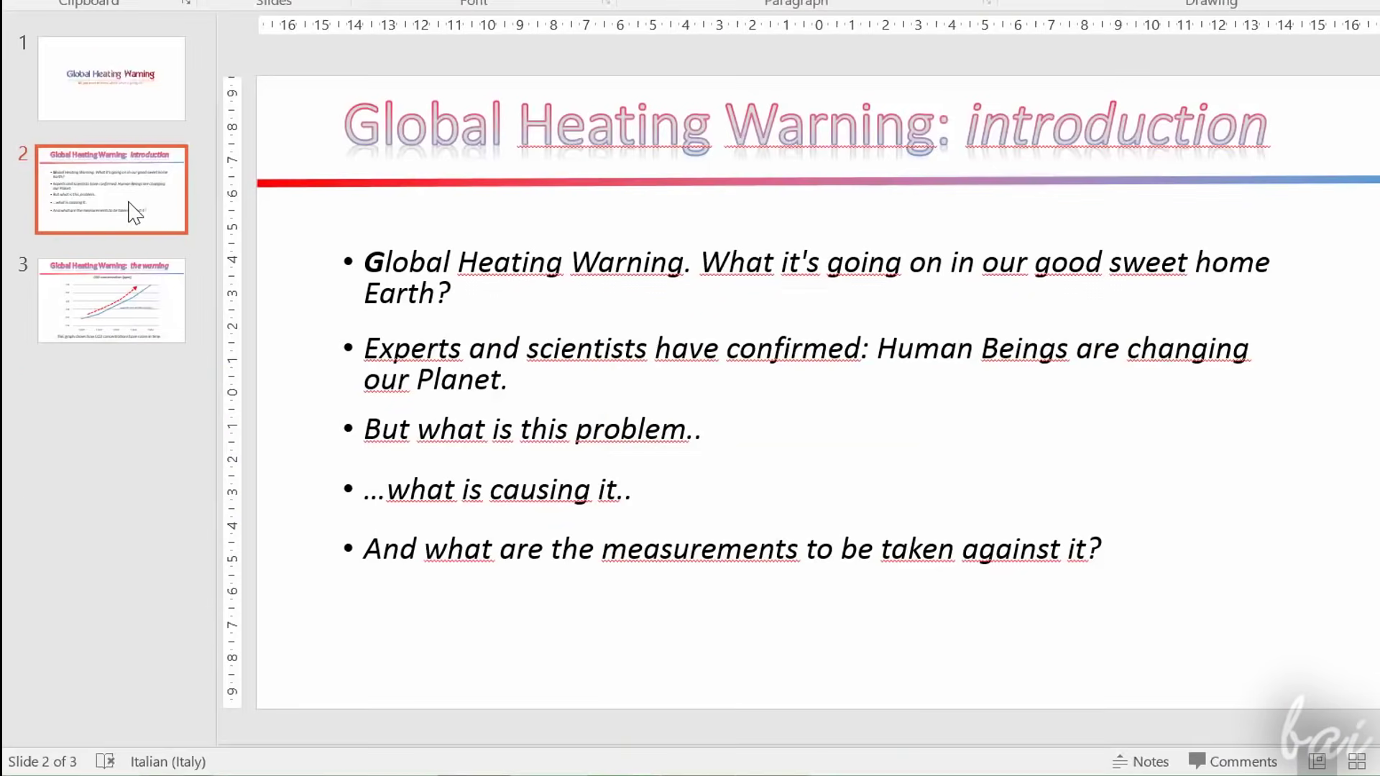
# - Select the Global Heating Warning title slide and bring up the slide transition commands
pyautogui.click(140, 313)
pyautogui.click(179, 72)
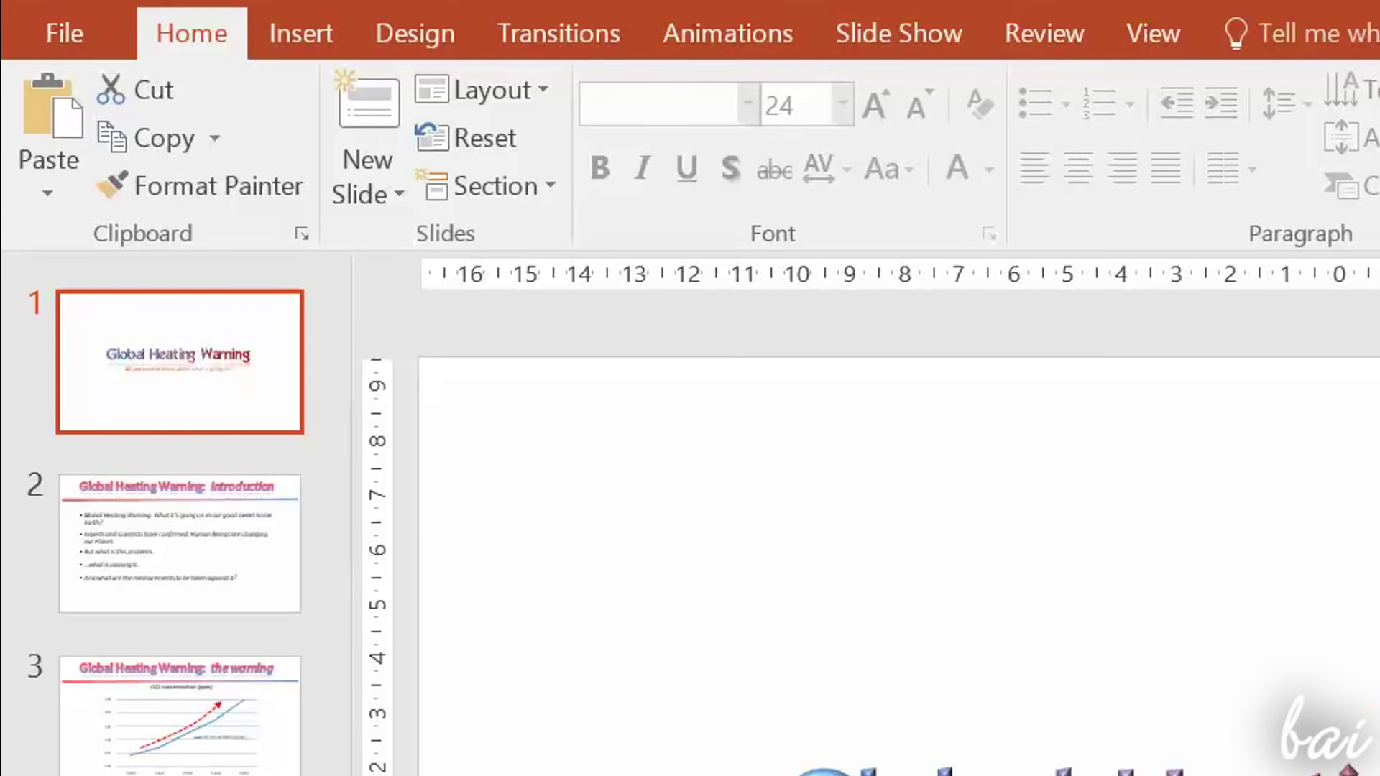
pyautogui.click(922, 36)
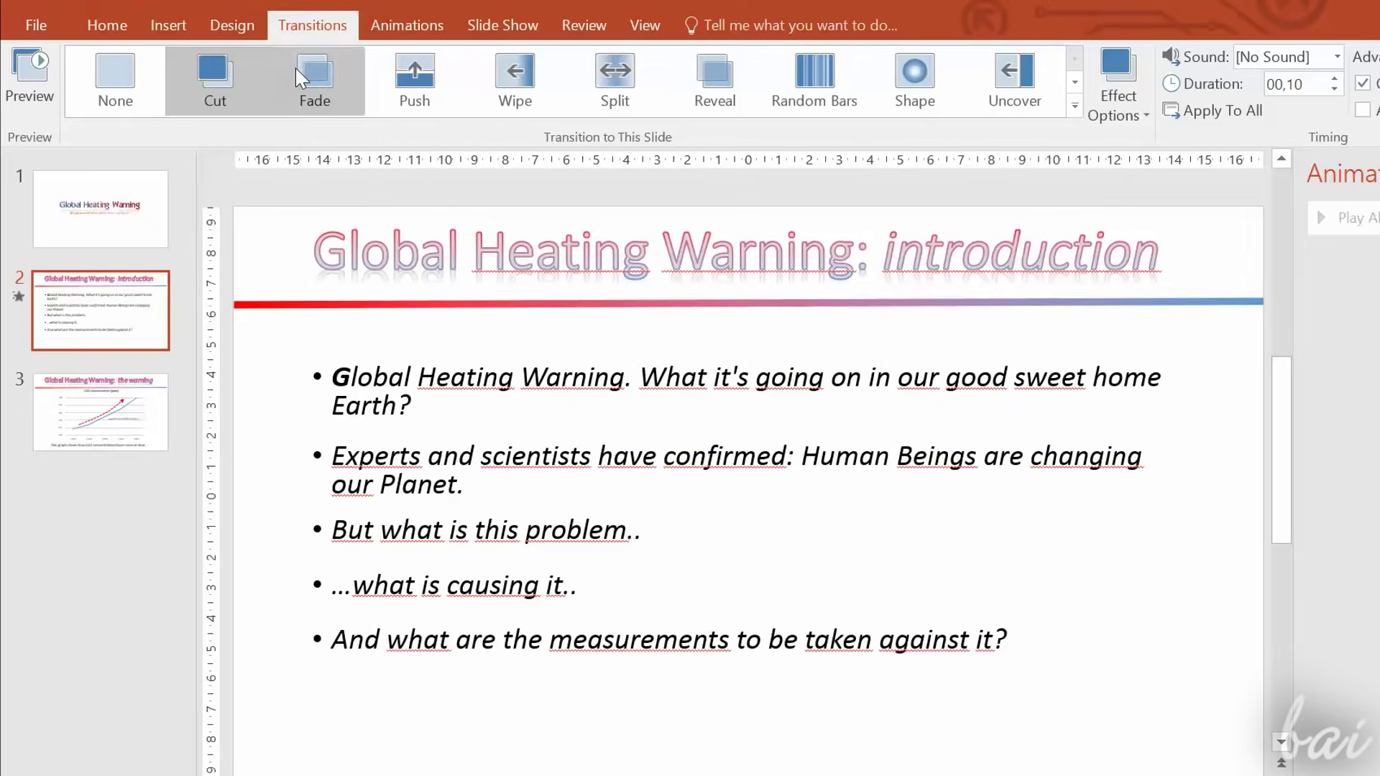
# - Try the Fade, Push and Wipe transitions on the introduction slide, checking the title slide
pyautogui.click(305, 77)
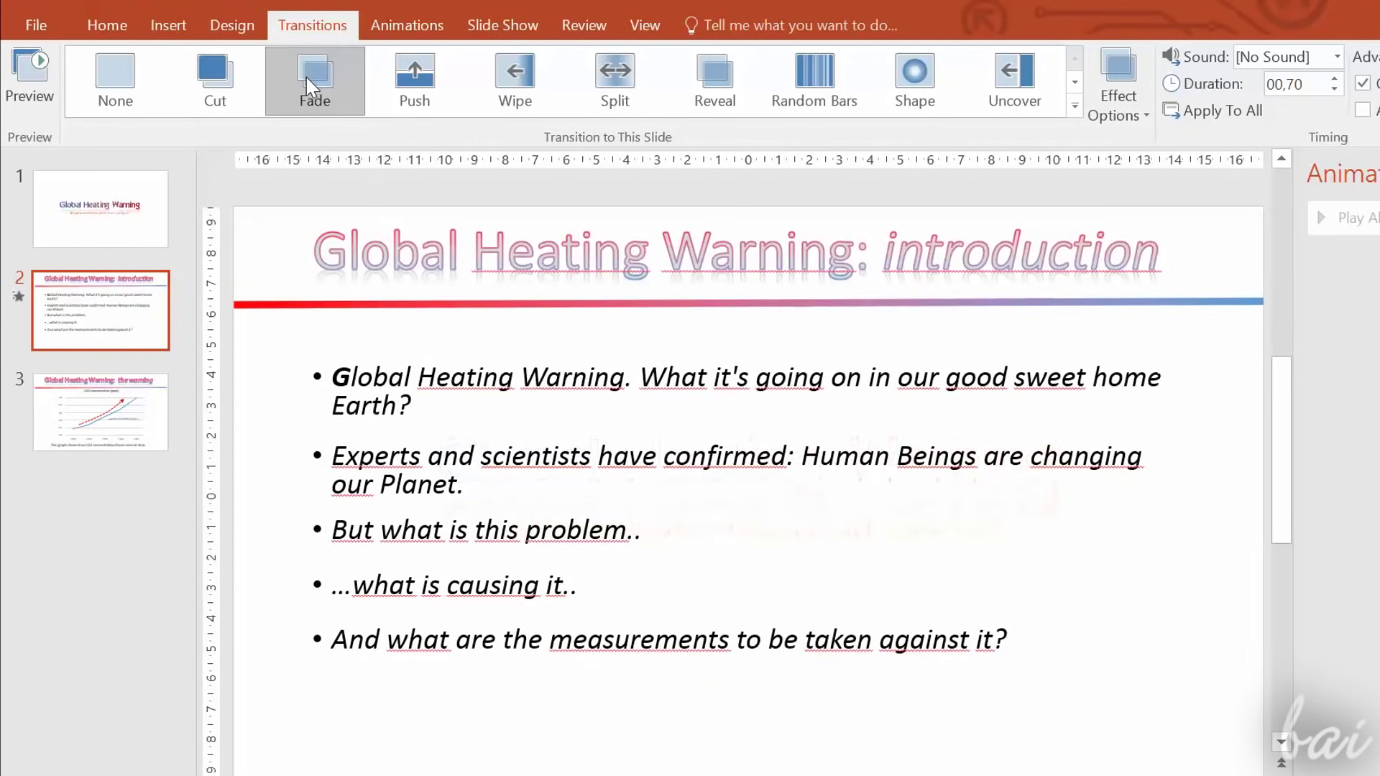
pyautogui.click(420, 104)
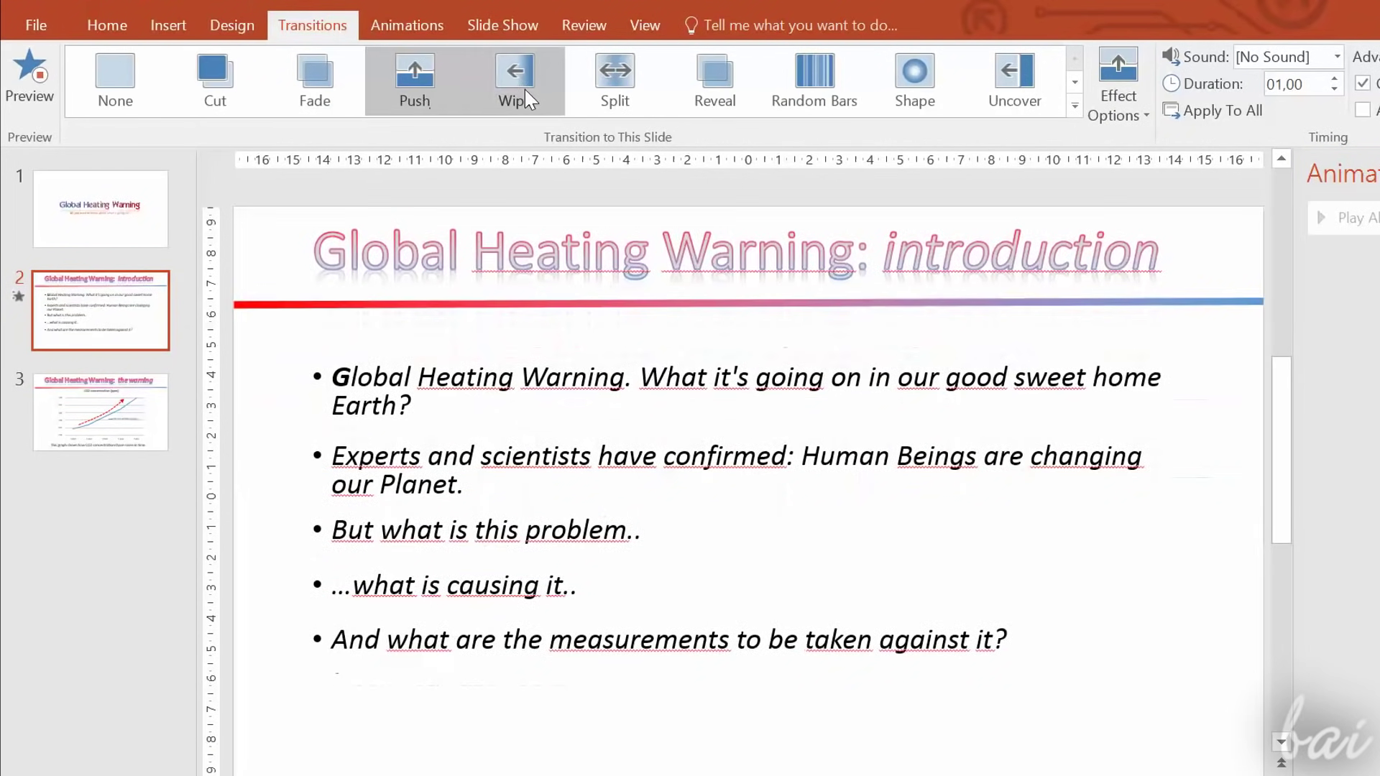
pyautogui.click(559, 89)
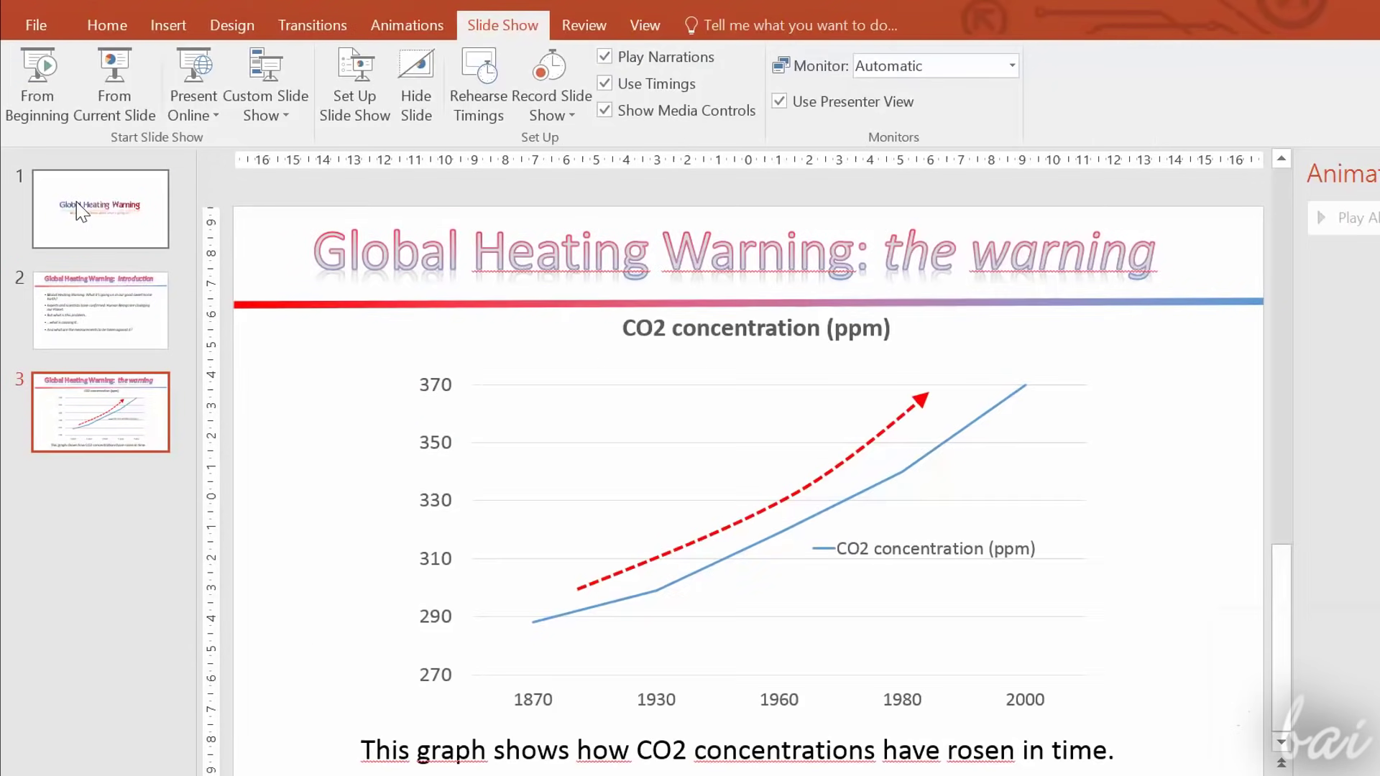
pyautogui.click(78, 204)
pyautogui.click(99, 307)
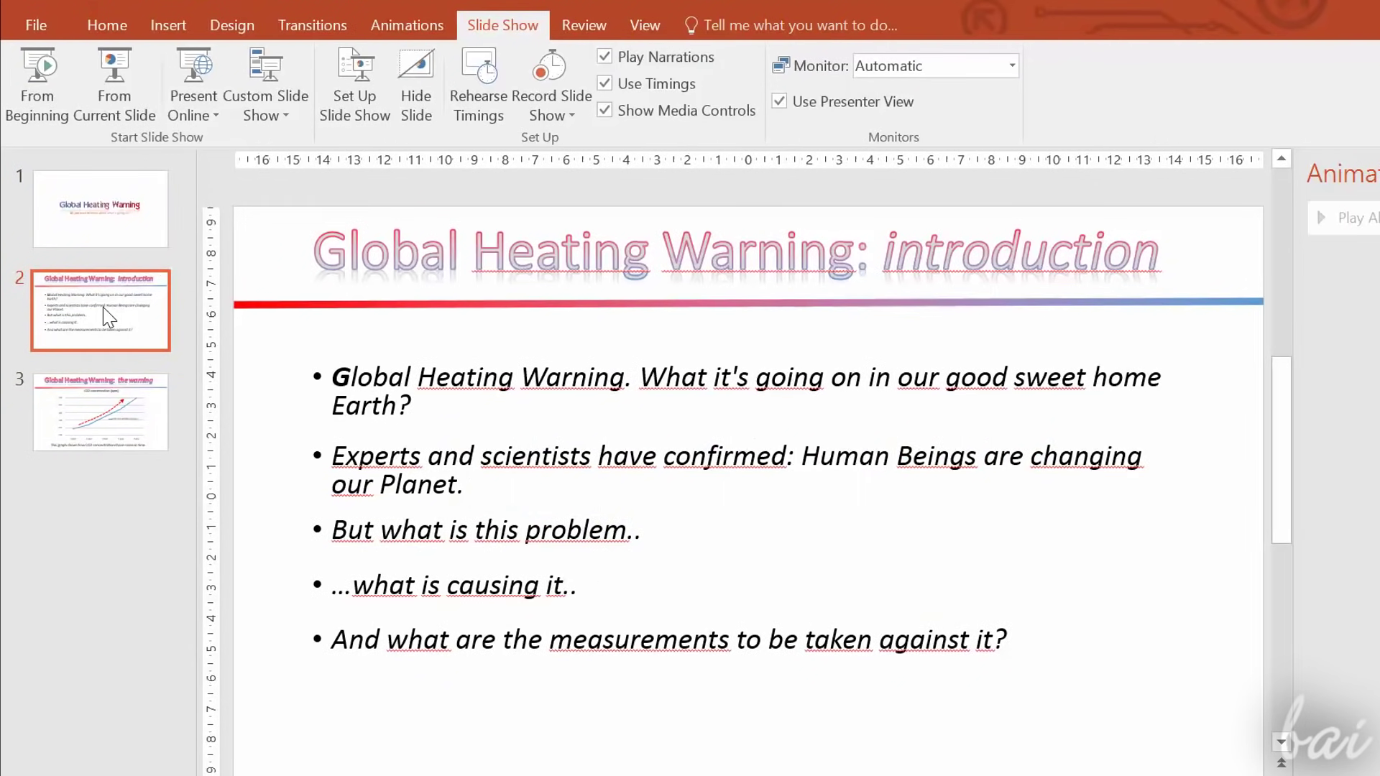
# - Apply the Shape transition with a 02,00-second duration and preview it
pyautogui.click(317, 27)
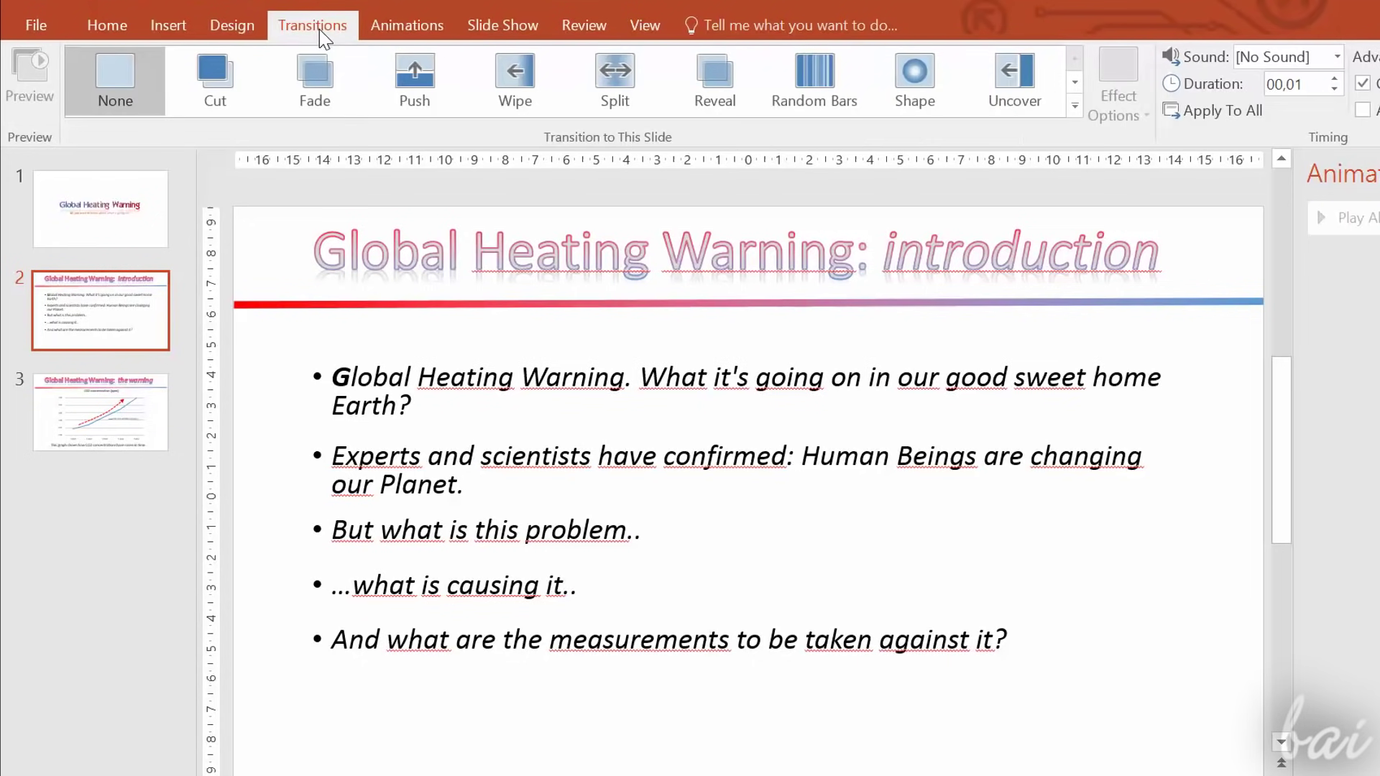
pyautogui.click(239, 88)
pyautogui.click(299, 73)
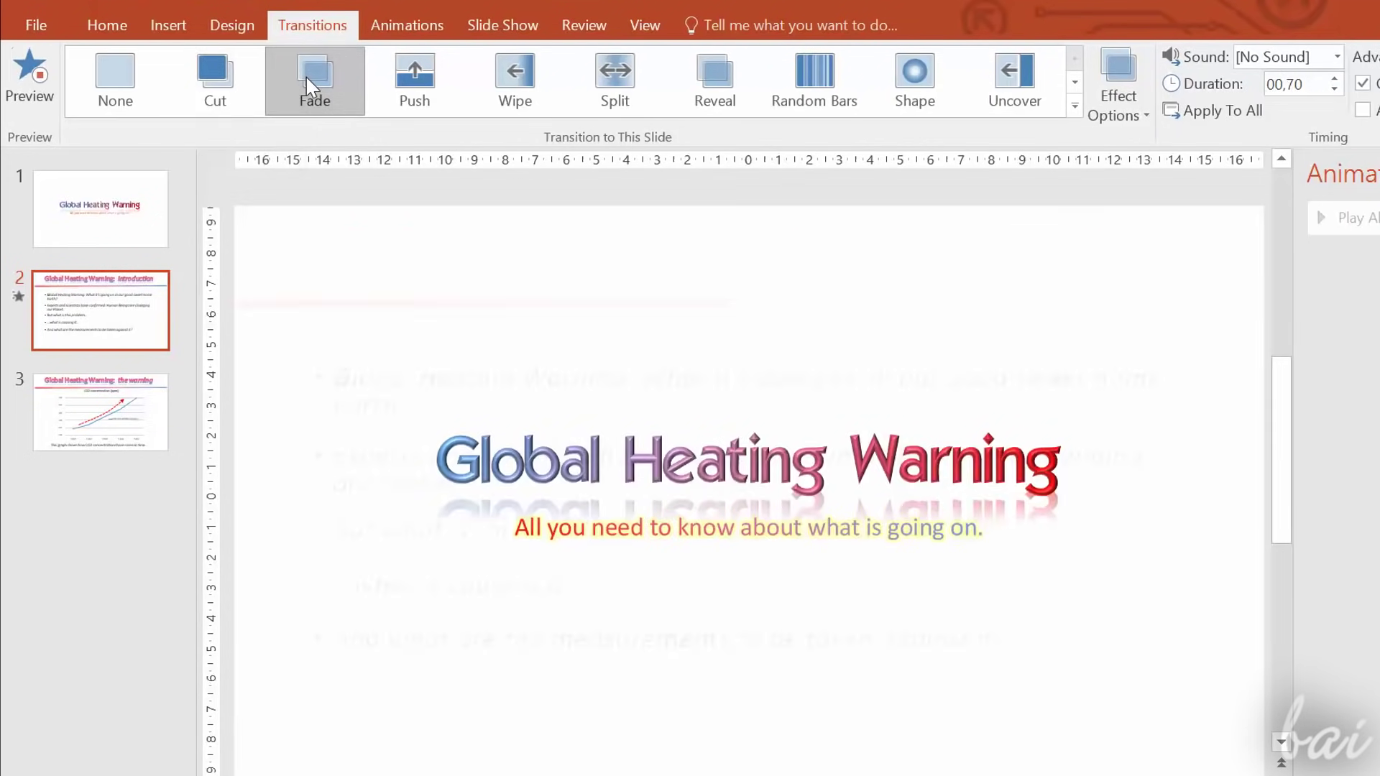
pyautogui.click(417, 95)
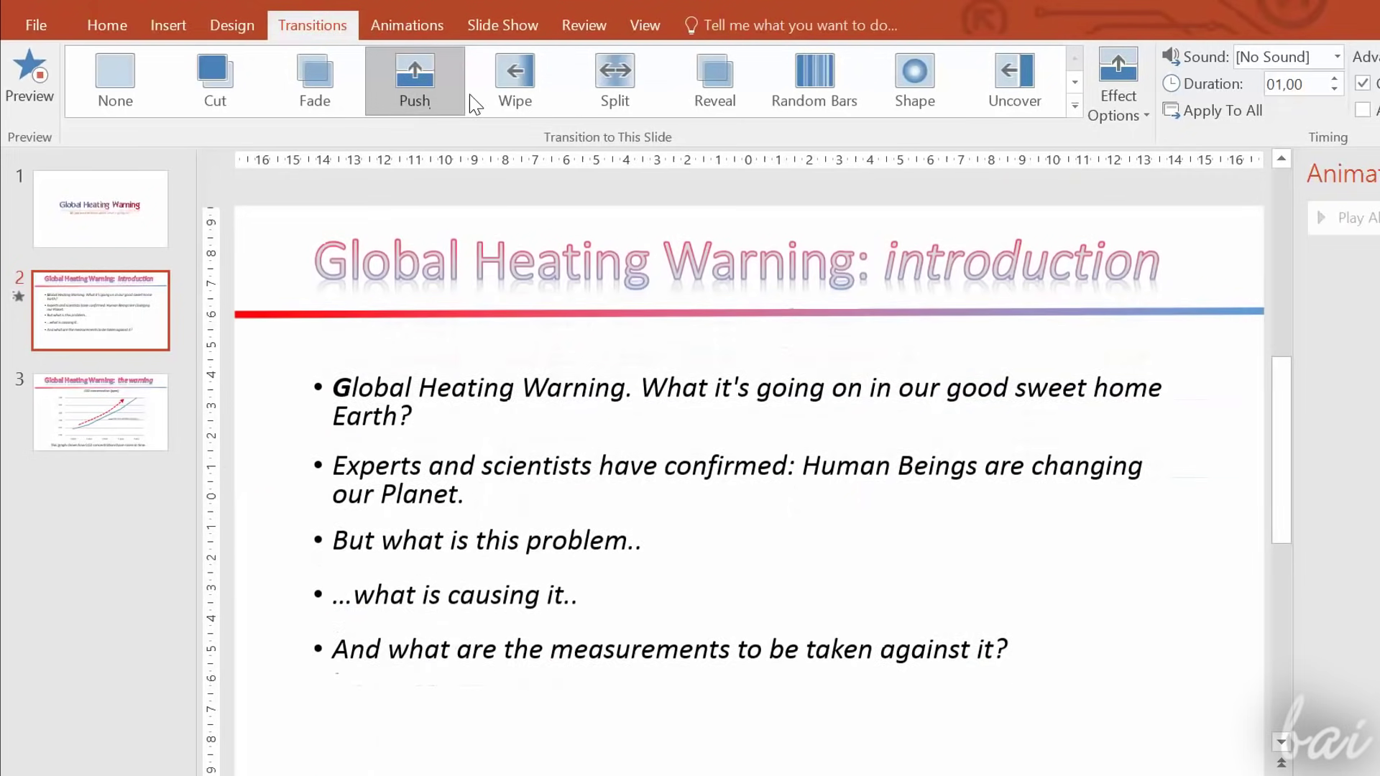
pyautogui.click(529, 98)
pyautogui.click(914, 93)
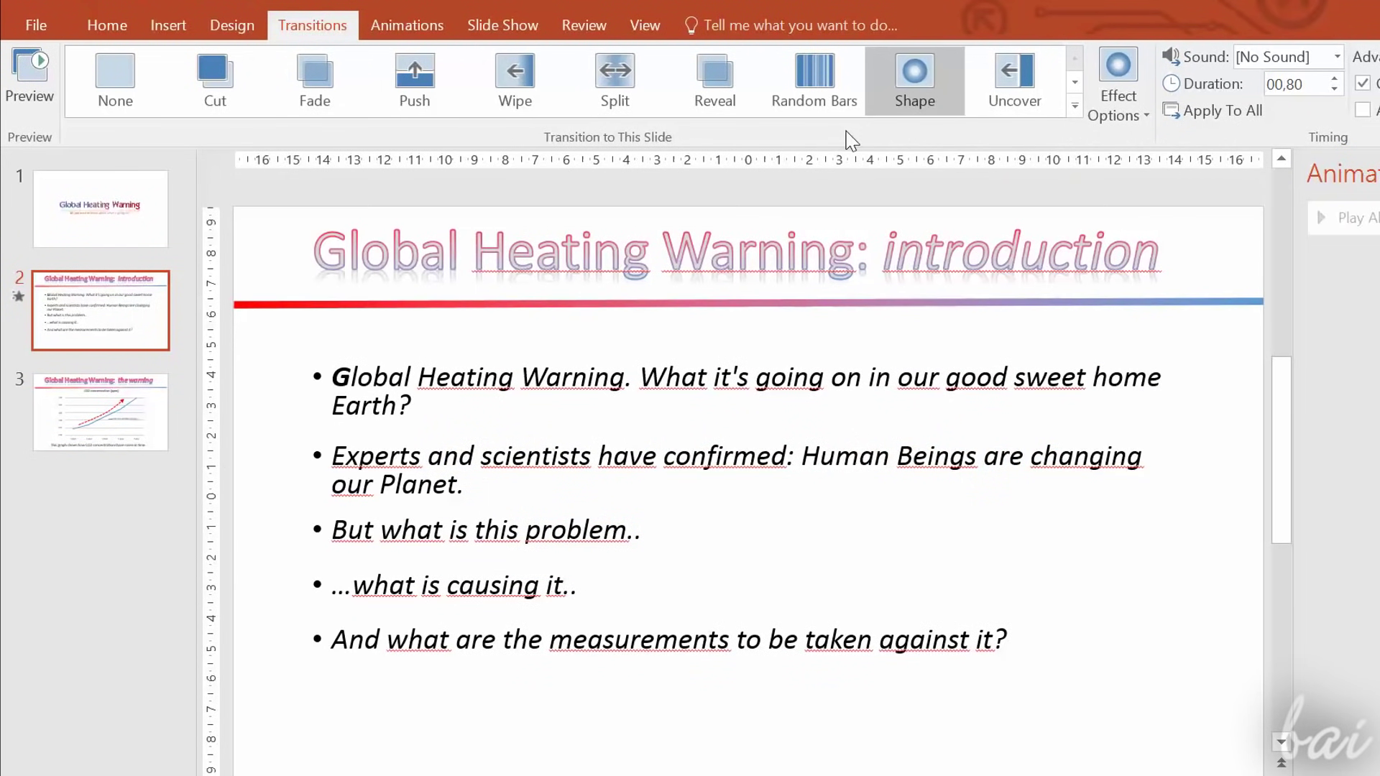
pyautogui.click(1335, 80)
pyautogui.click(29, 76)
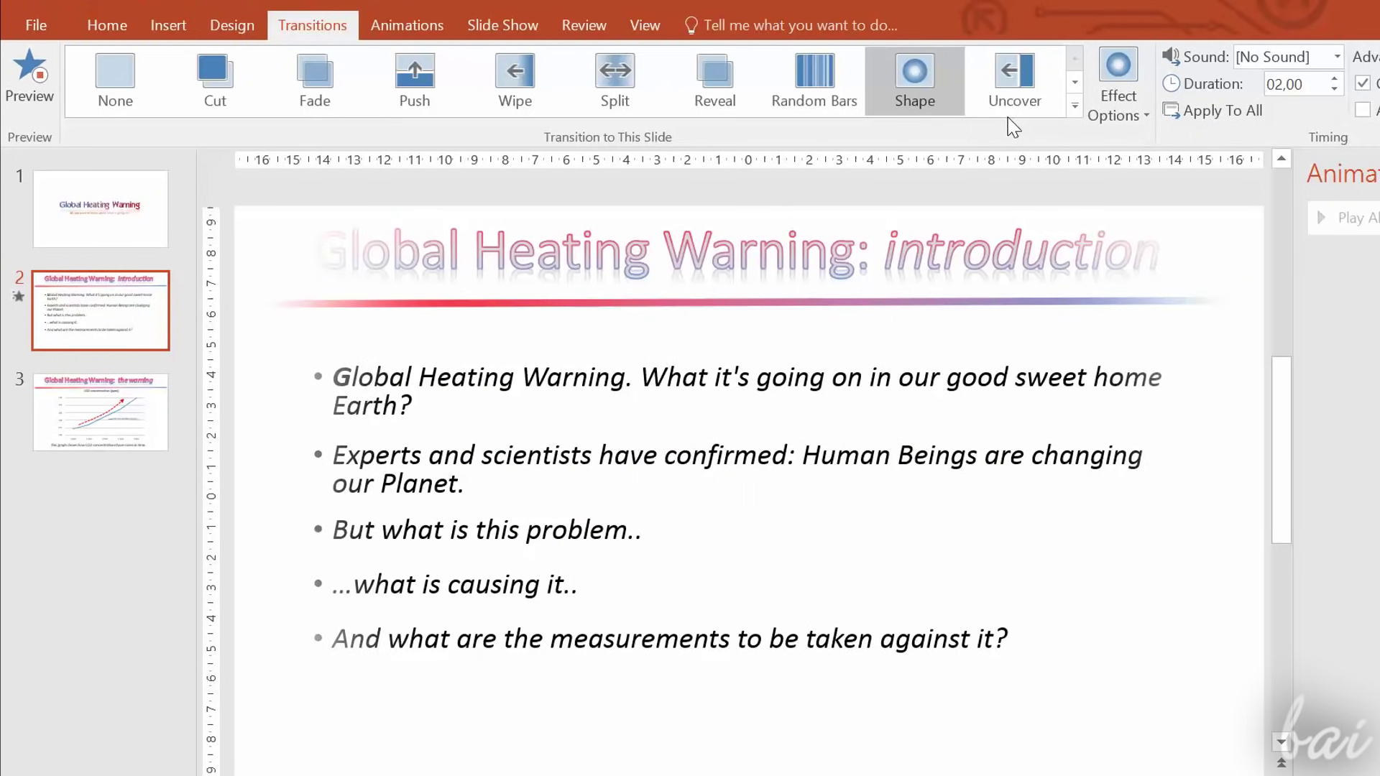
# - Set the Shape transition's effect option to Plus
pyautogui.click(1118, 108)
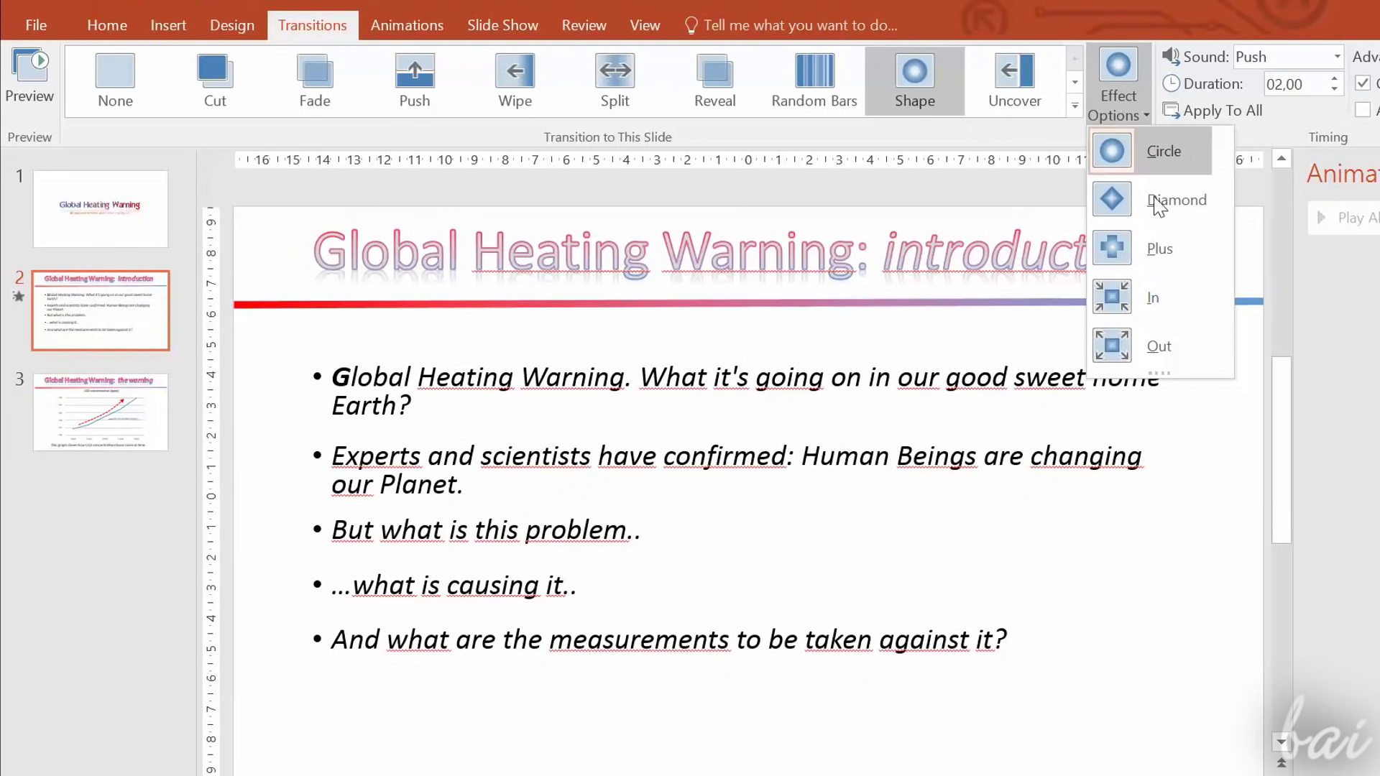
pyautogui.click(1118, 200)
pyautogui.click(1136, 99)
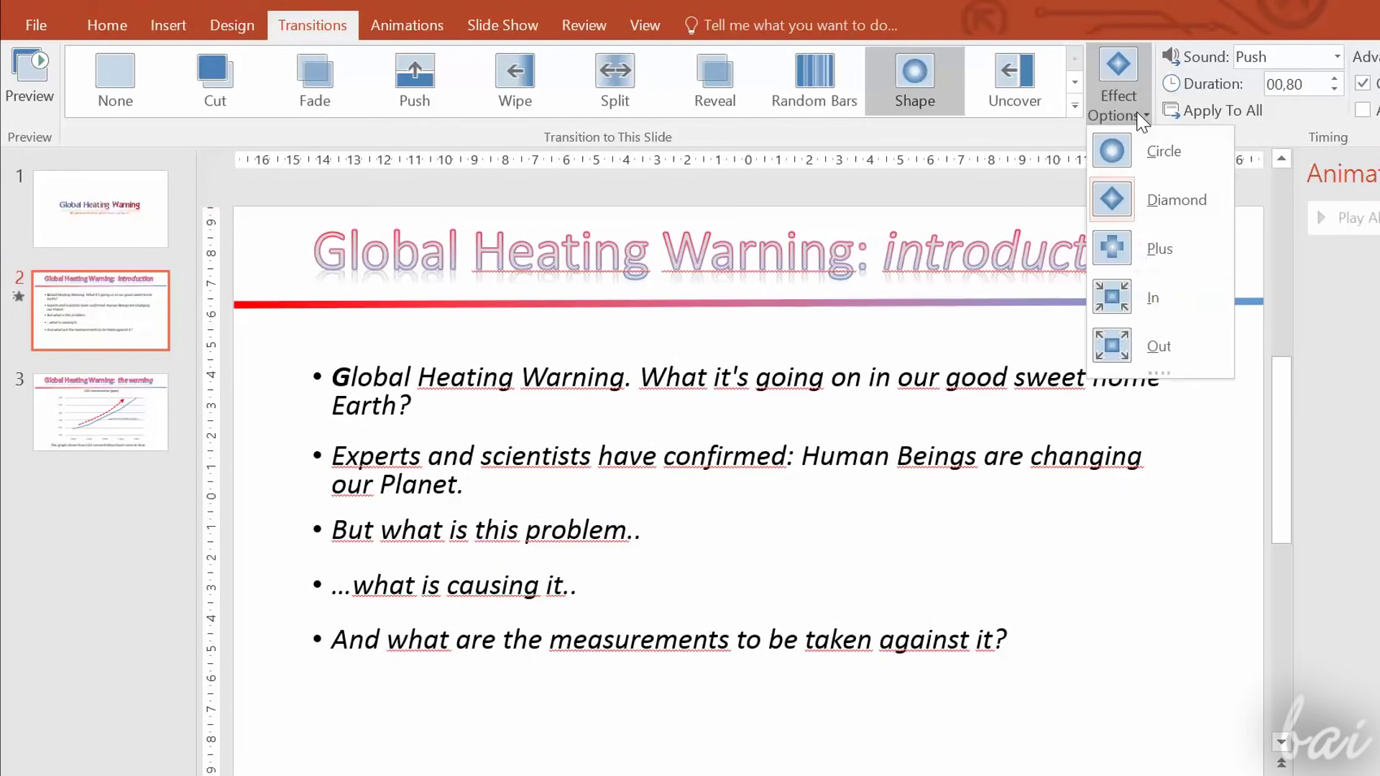
pyautogui.click(1140, 251)
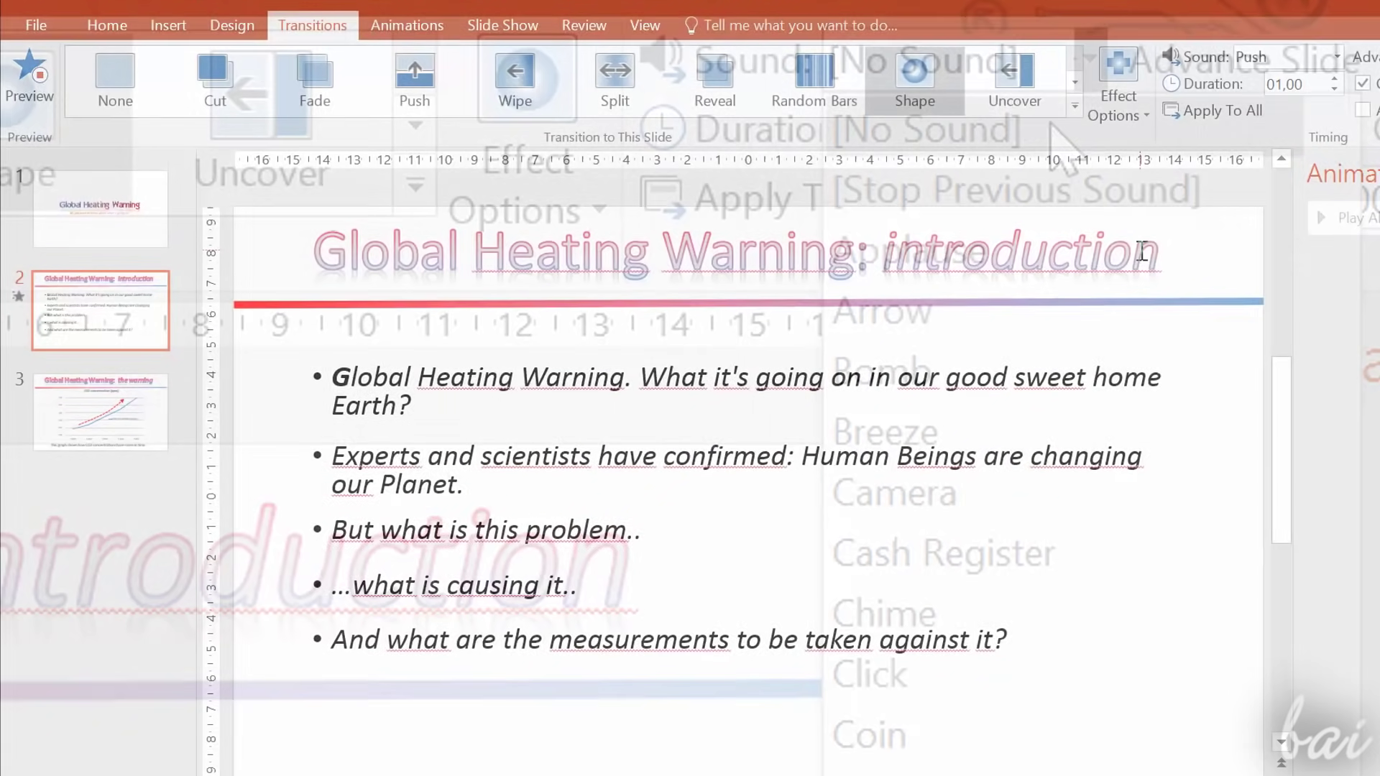
# - Give the transition the Push sound and preview it playing into slide 2
pyautogui.click(1337, 57)
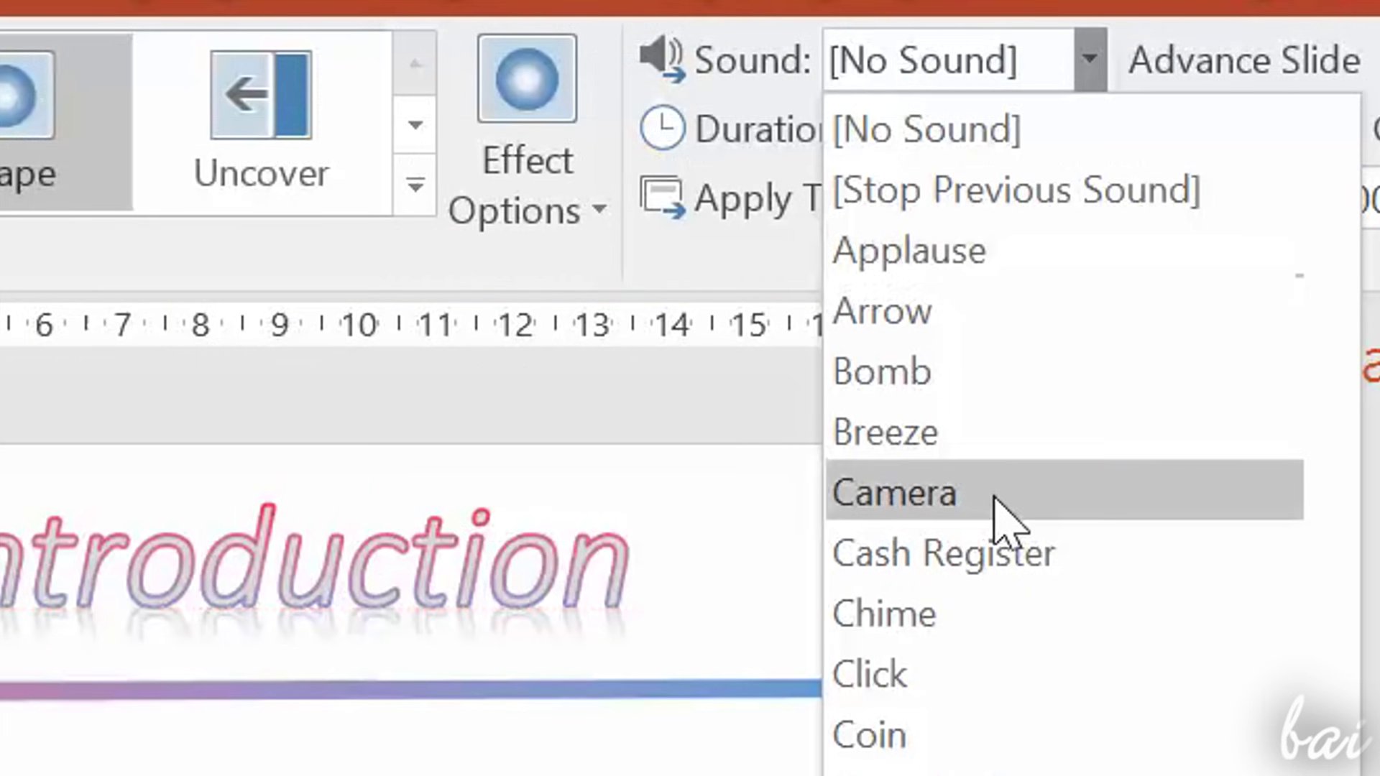
pyautogui.click(1301, 226)
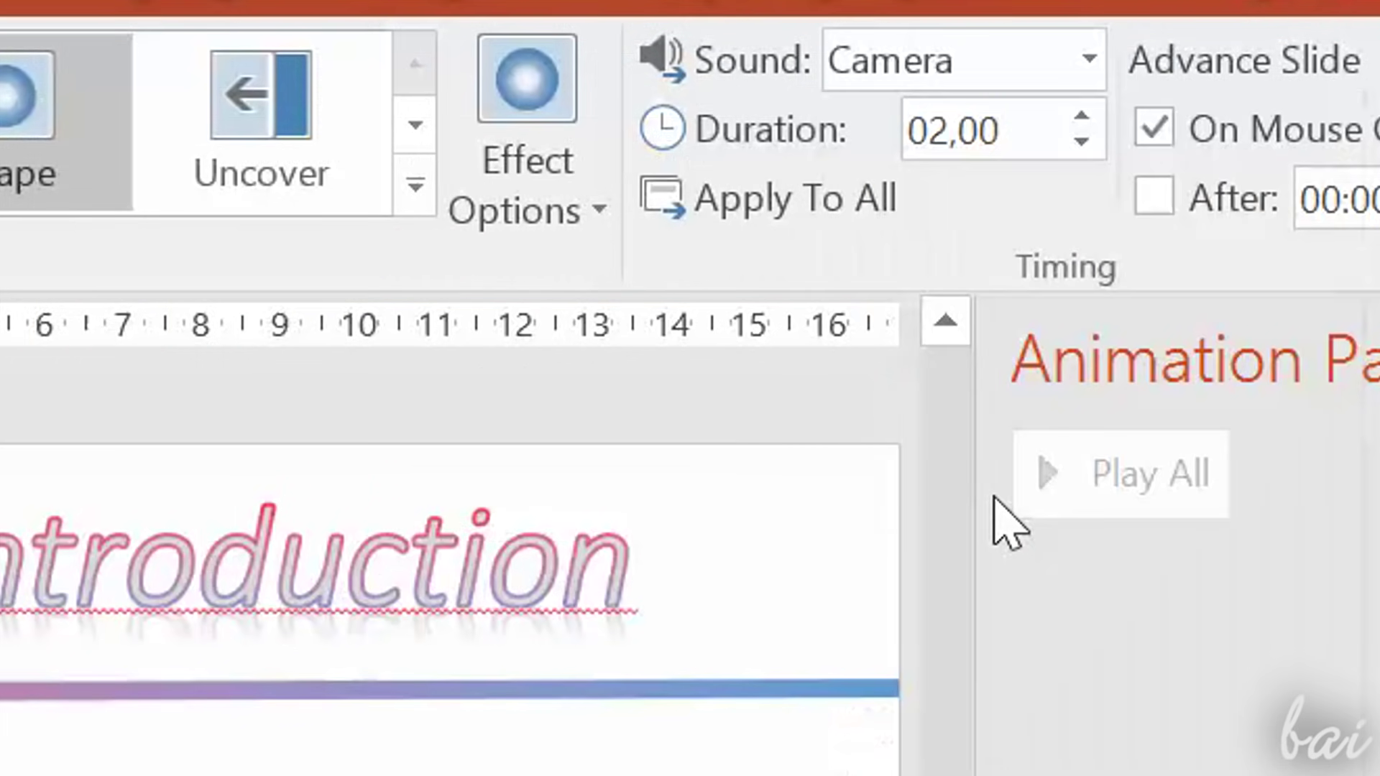
pyautogui.click(1083, 71)
pyautogui.press('Down')
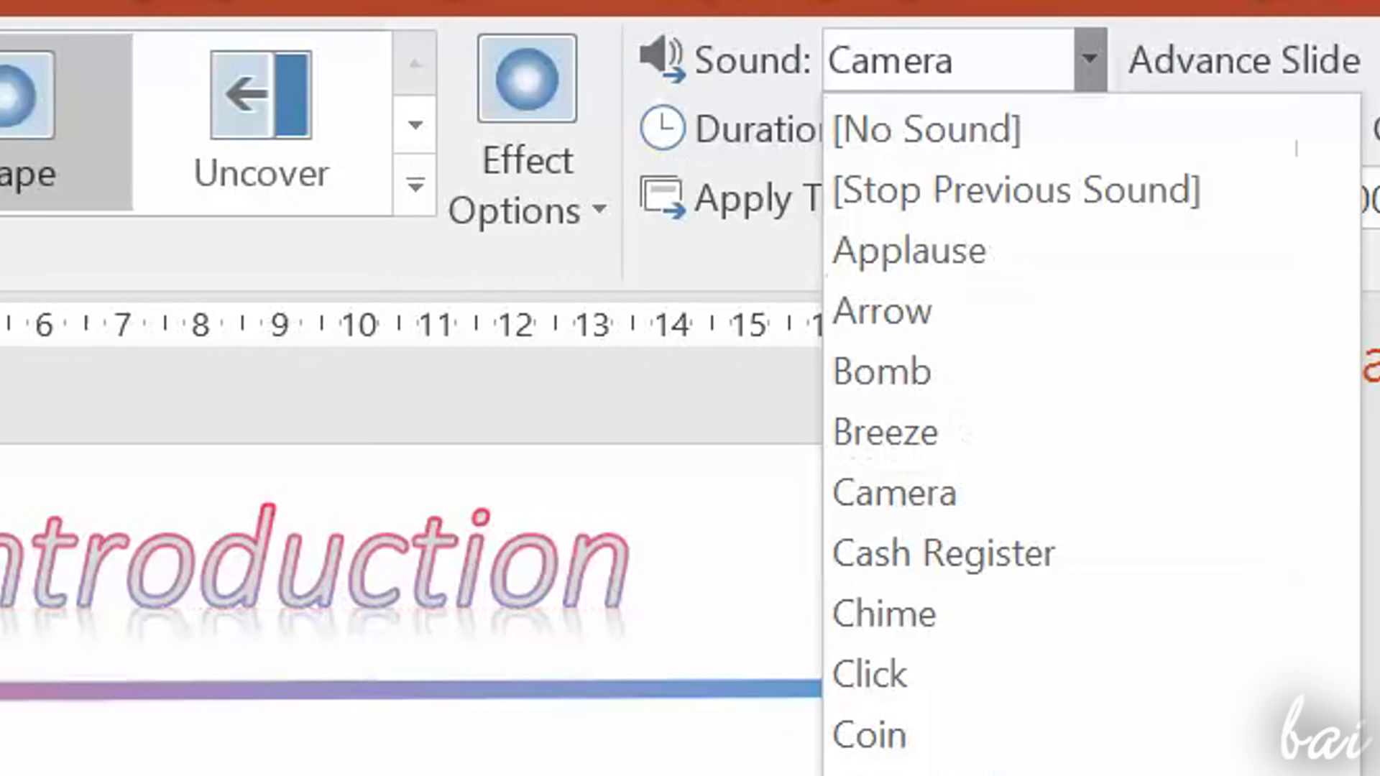
pyautogui.press('e')
pyautogui.press('Return')
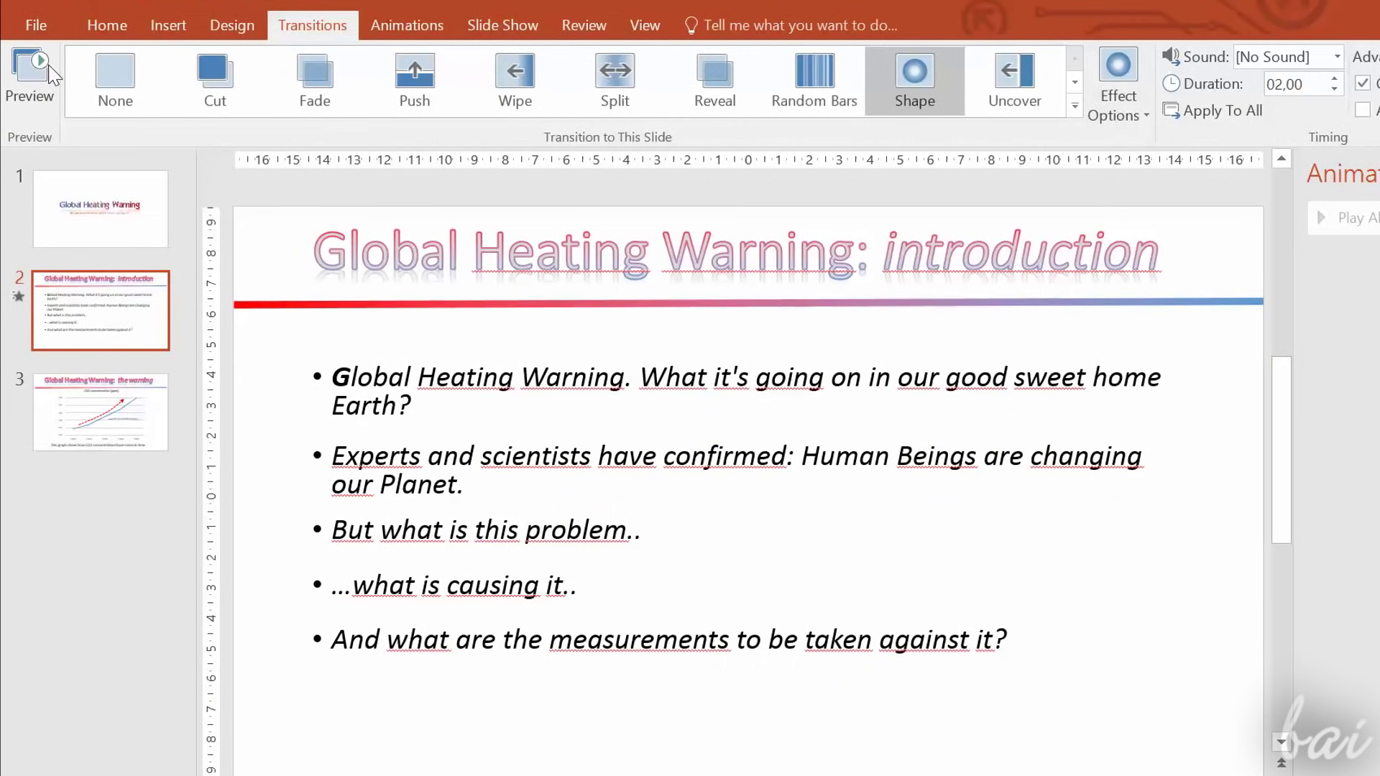
pyautogui.click(23, 75)
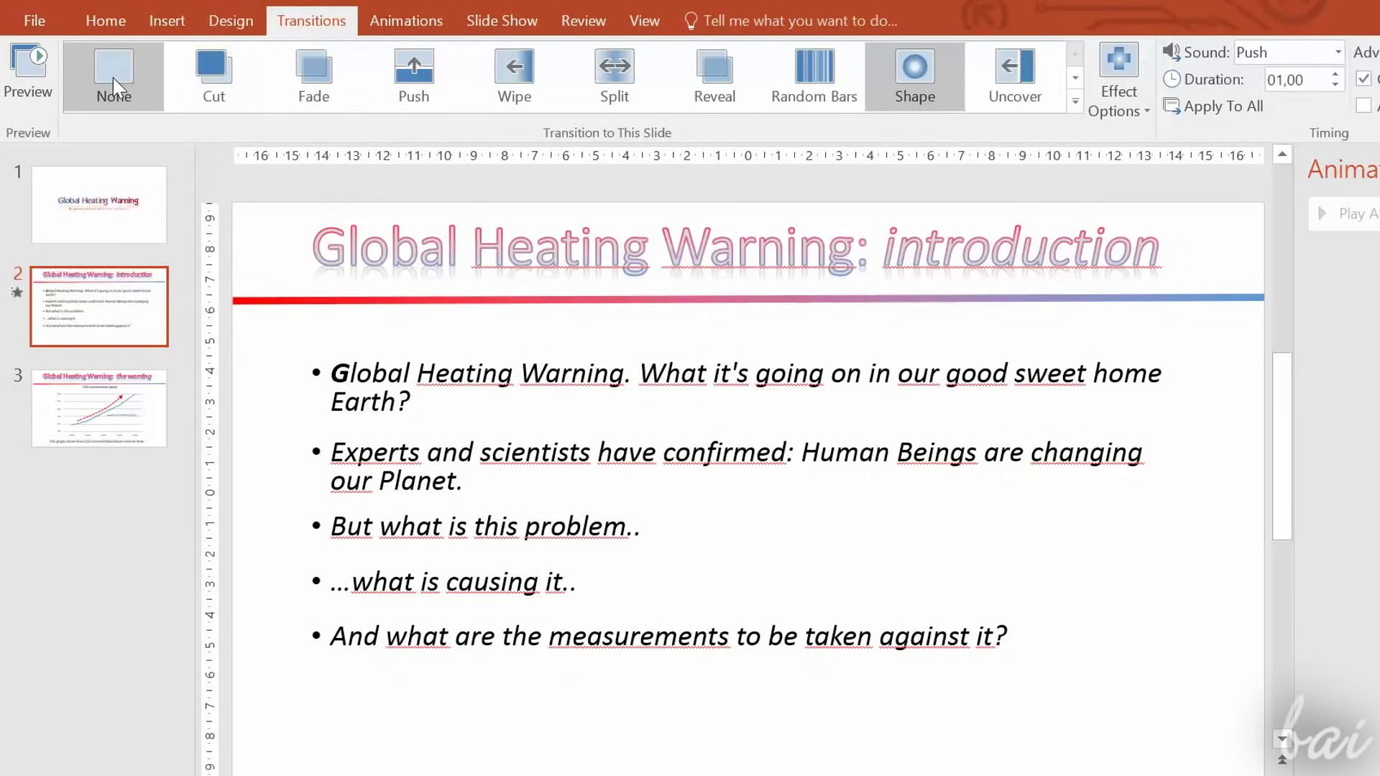
# - Set slide 2's transition to None
pyautogui.click(112, 77)
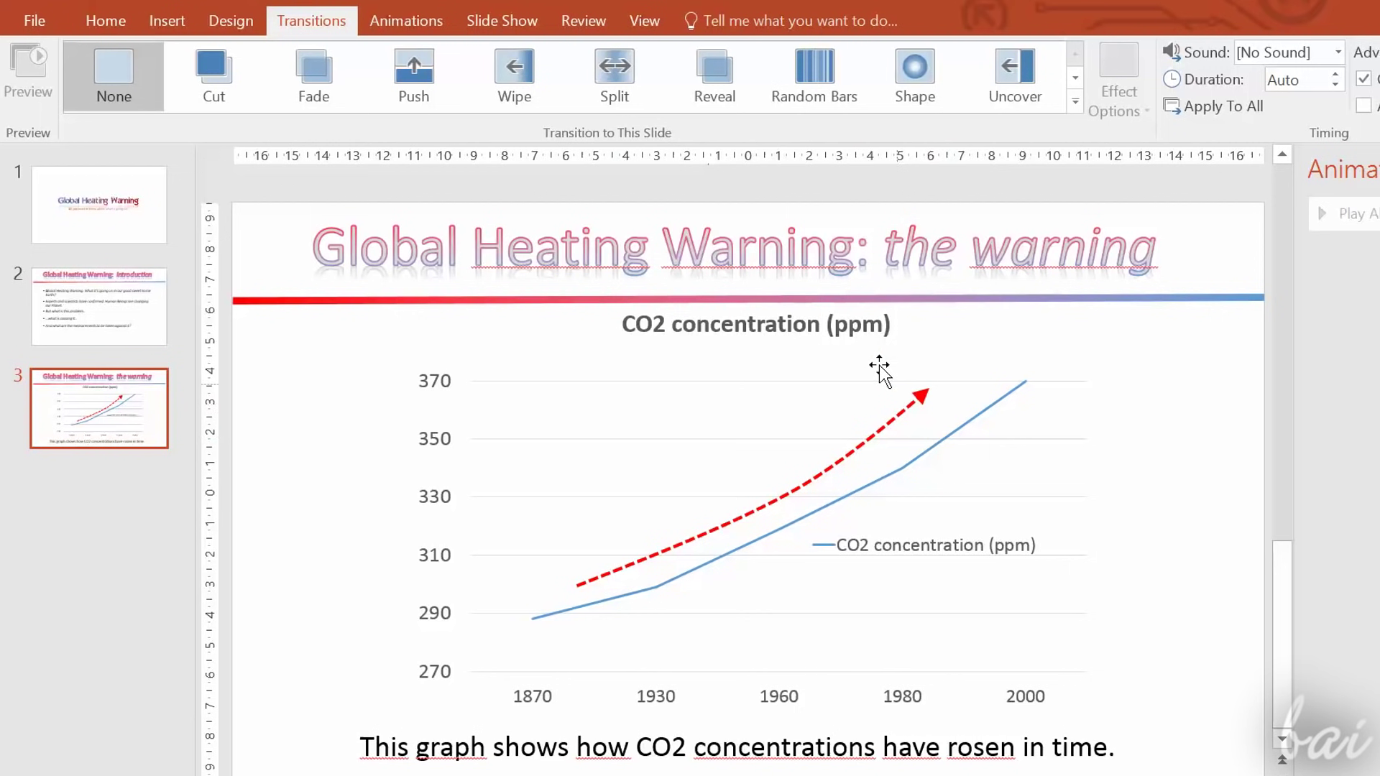
# - Select the CO2 chart and try Fly In, Float In, Split and Wipe entrances, settling on Split
pyautogui.click(635, 449)
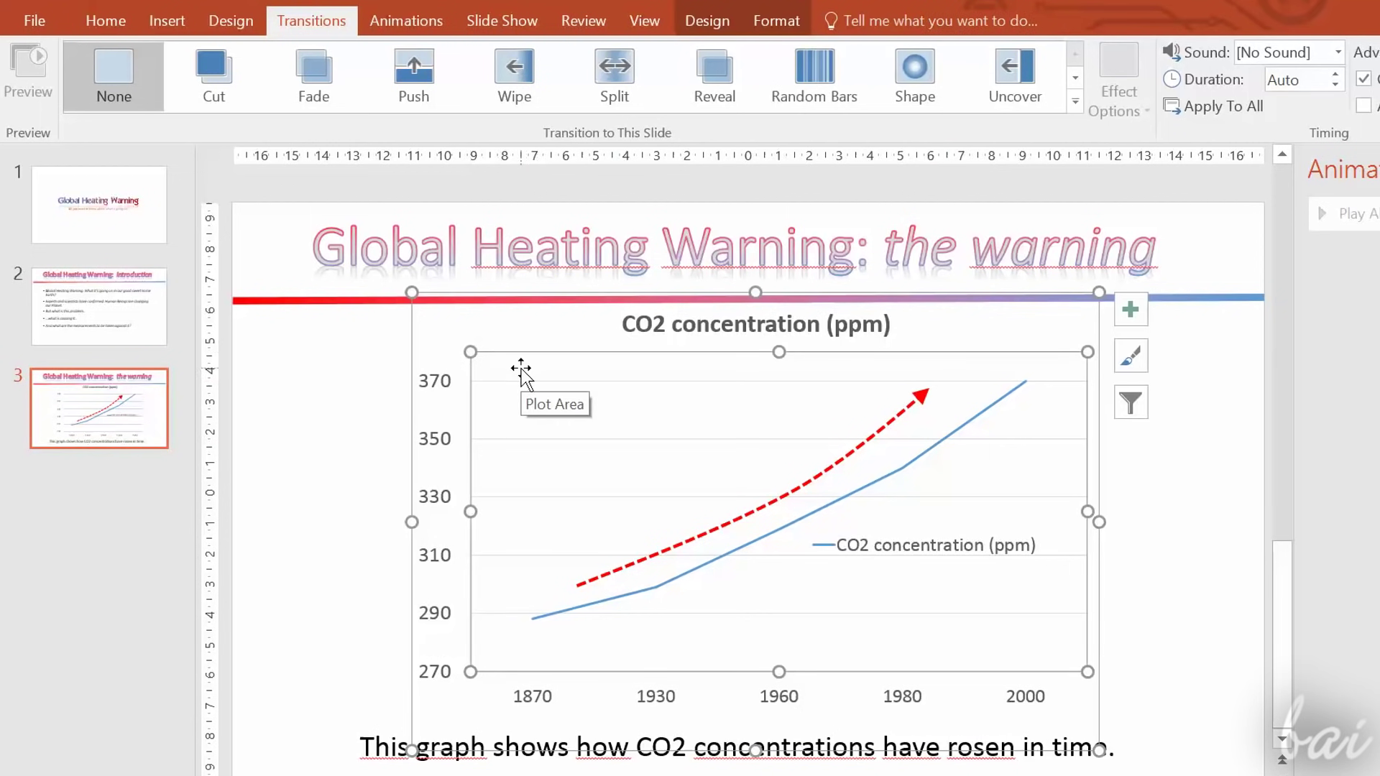
pyautogui.click(424, 22)
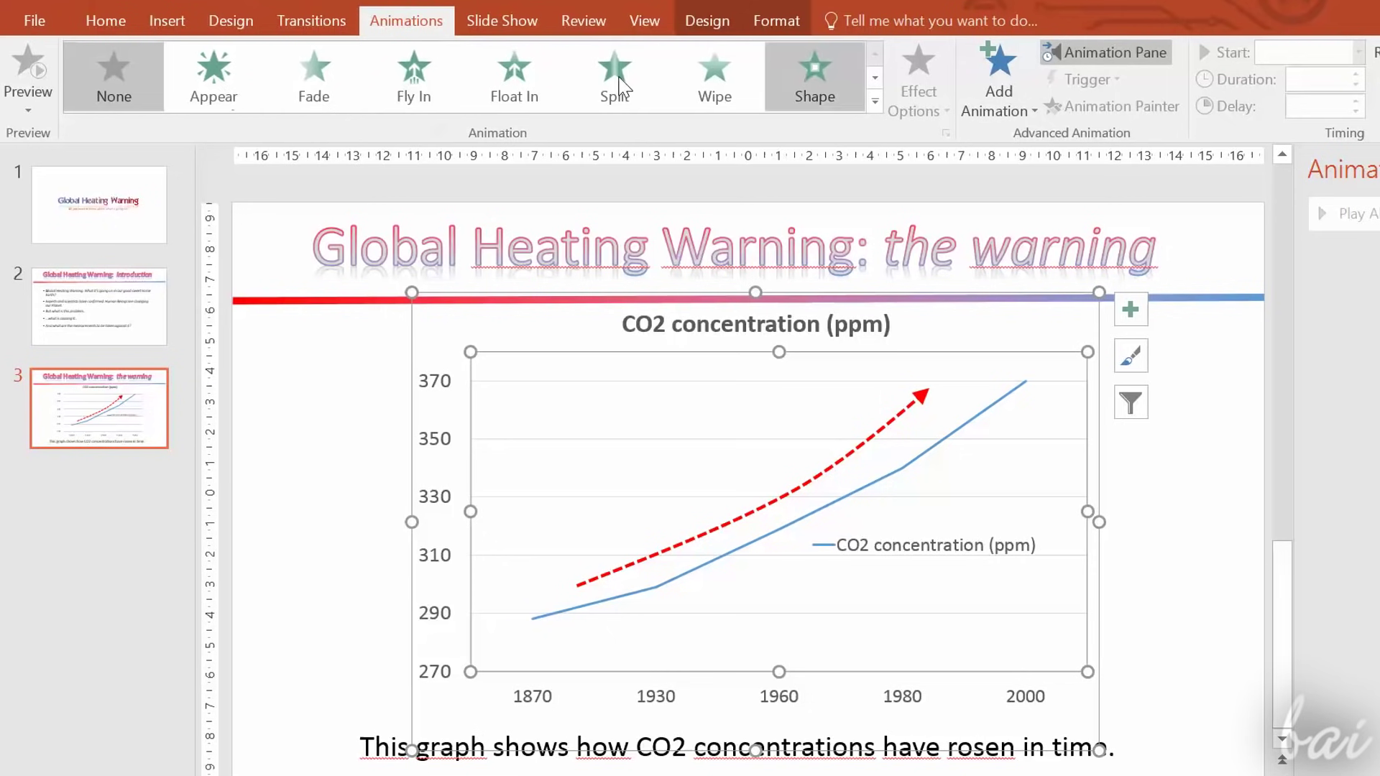
pyautogui.click(433, 90)
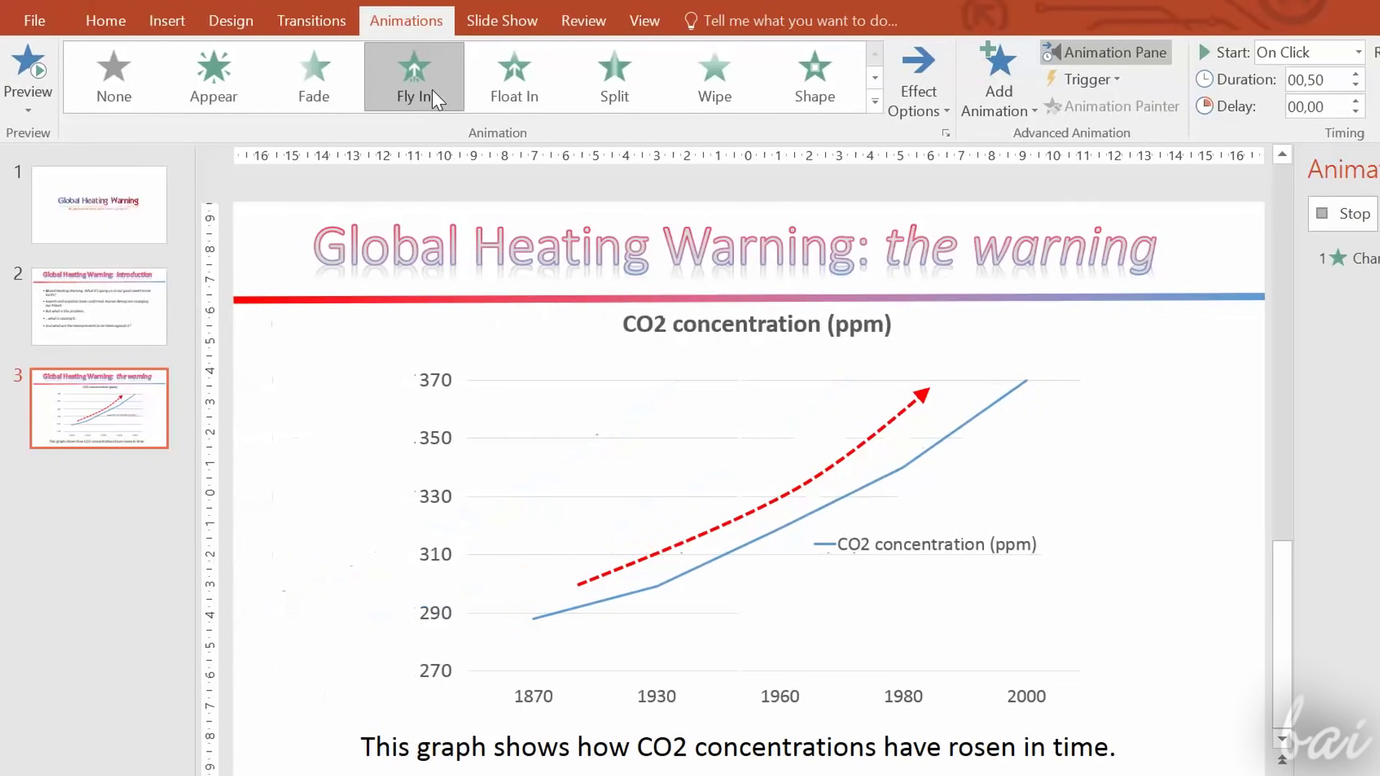
pyautogui.click(511, 86)
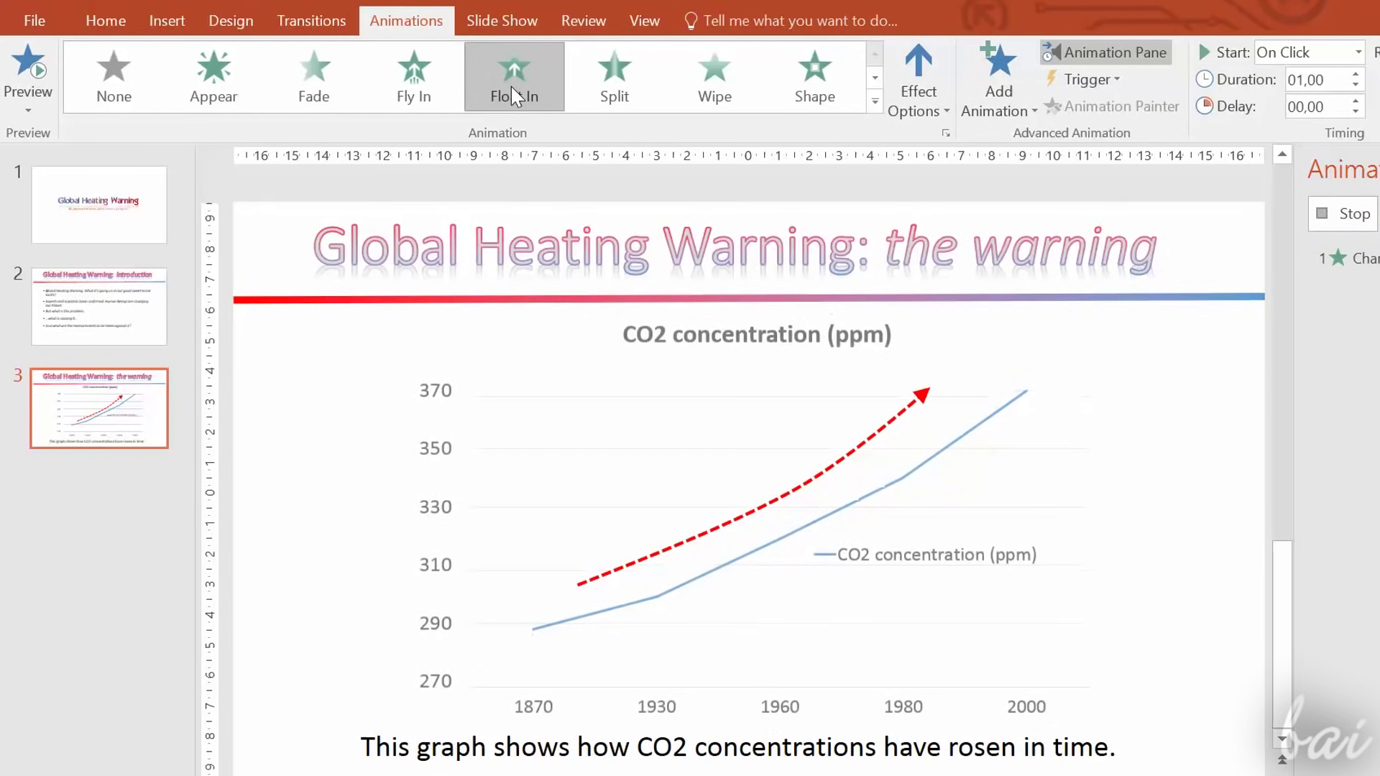
pyautogui.click(611, 95)
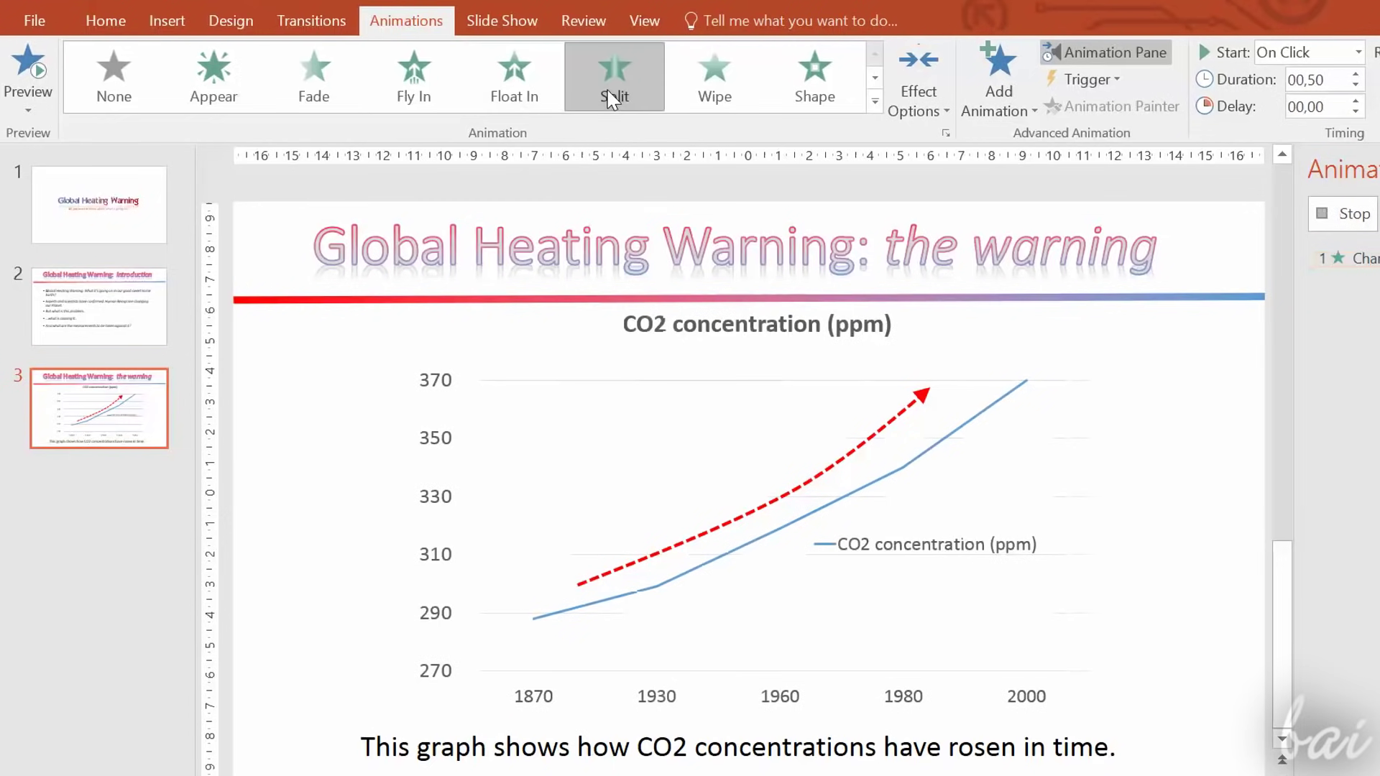
pyautogui.click(696, 85)
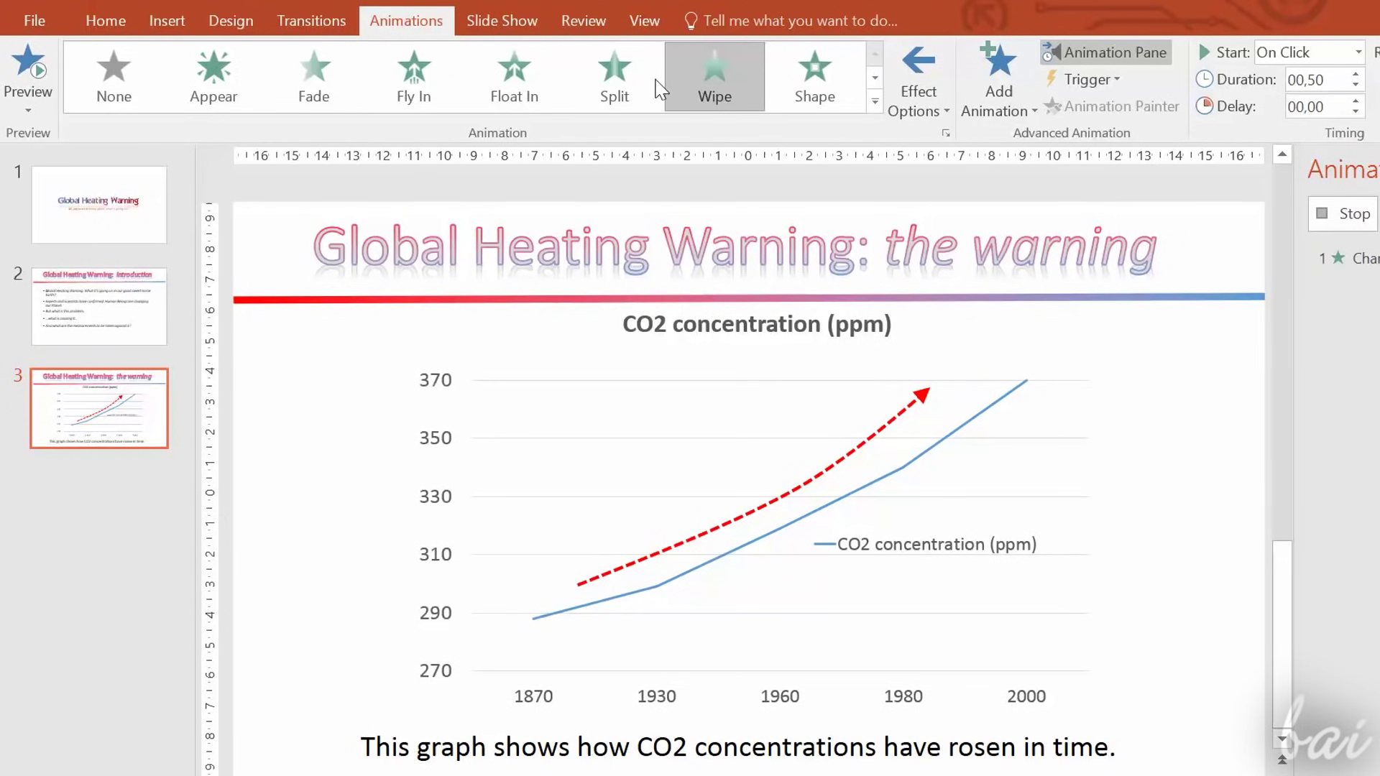
pyautogui.click(609, 81)
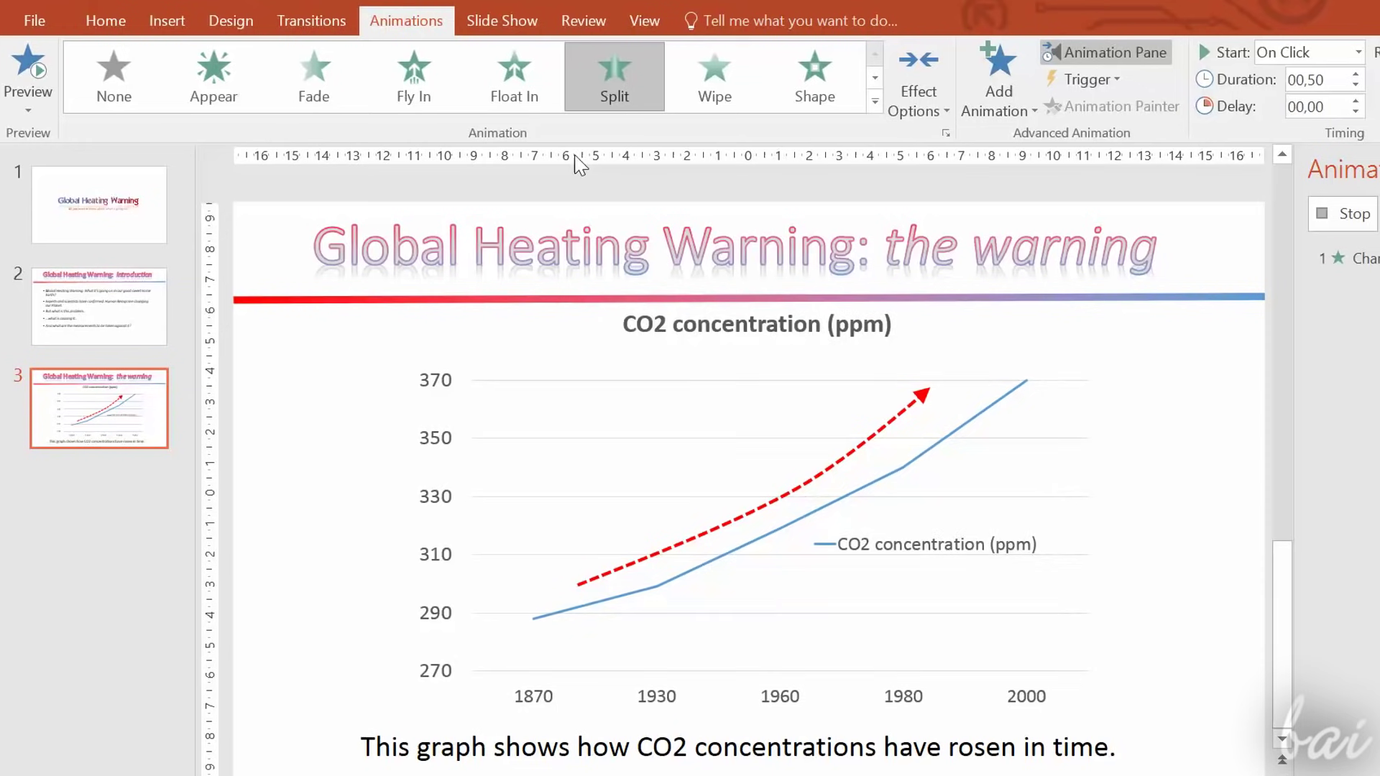
# - Try gallery emphasis, exit and motion-path effects such as Pulse, Spin, Float Out and Arcs
pyautogui.click(874, 77)
pyautogui.click(732, 80)
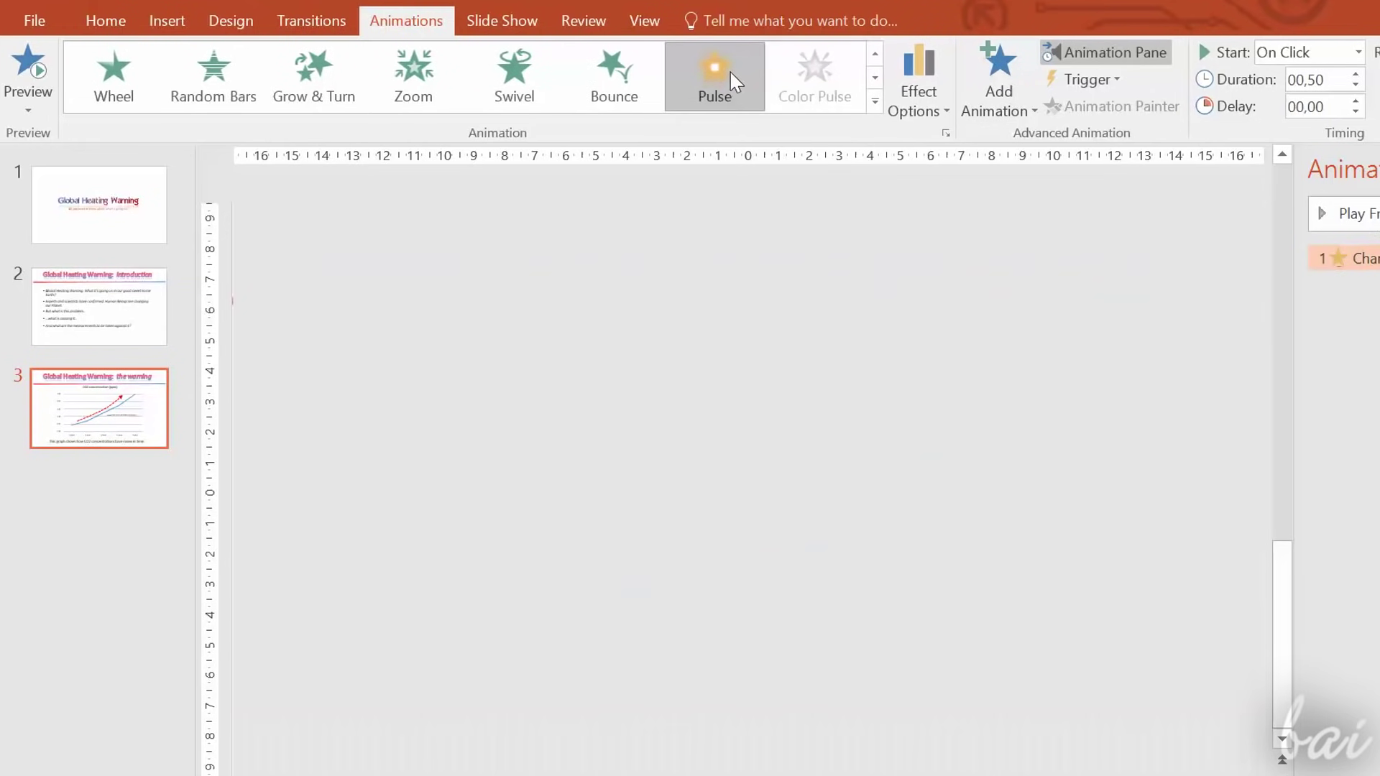
pyautogui.click(875, 76)
pyautogui.click(136, 84)
pyautogui.click(214, 79)
pyautogui.click(292, 84)
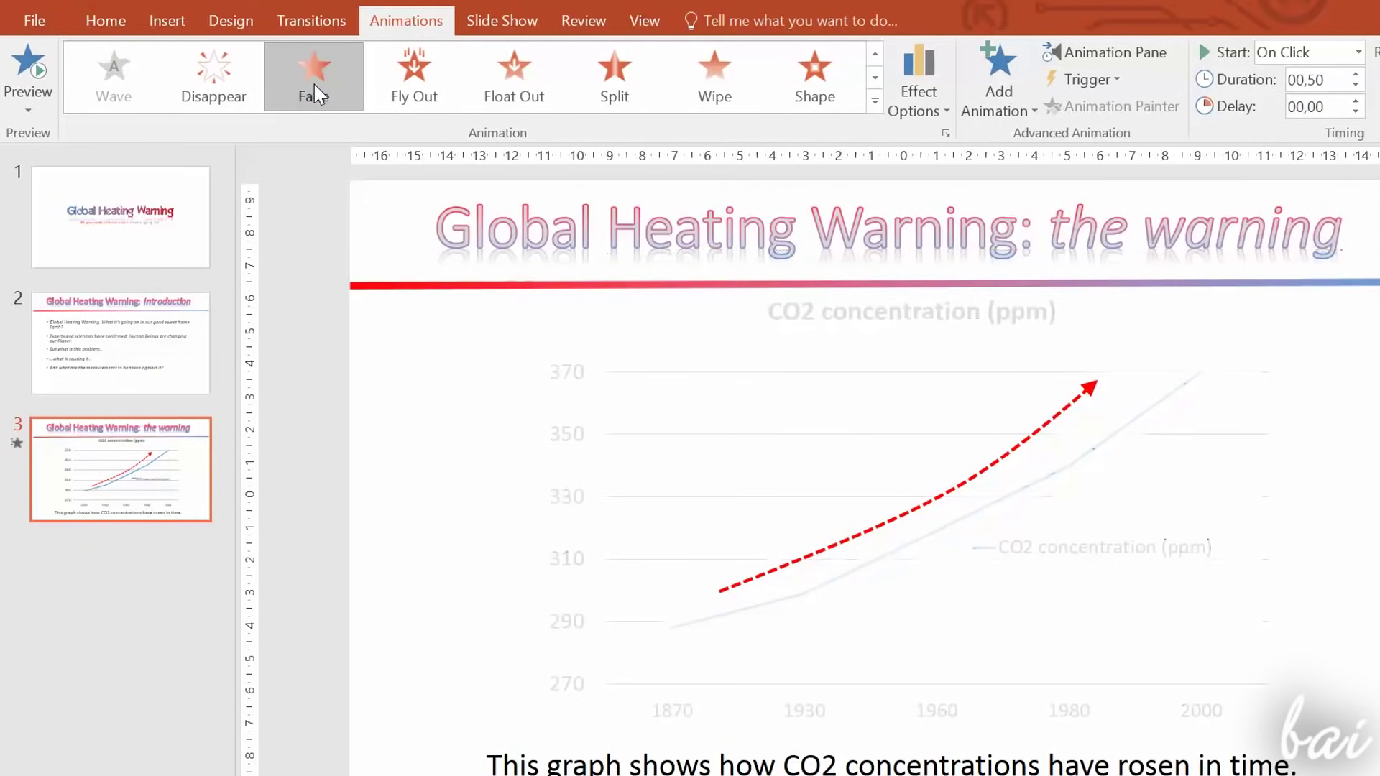
pyautogui.click(434, 72)
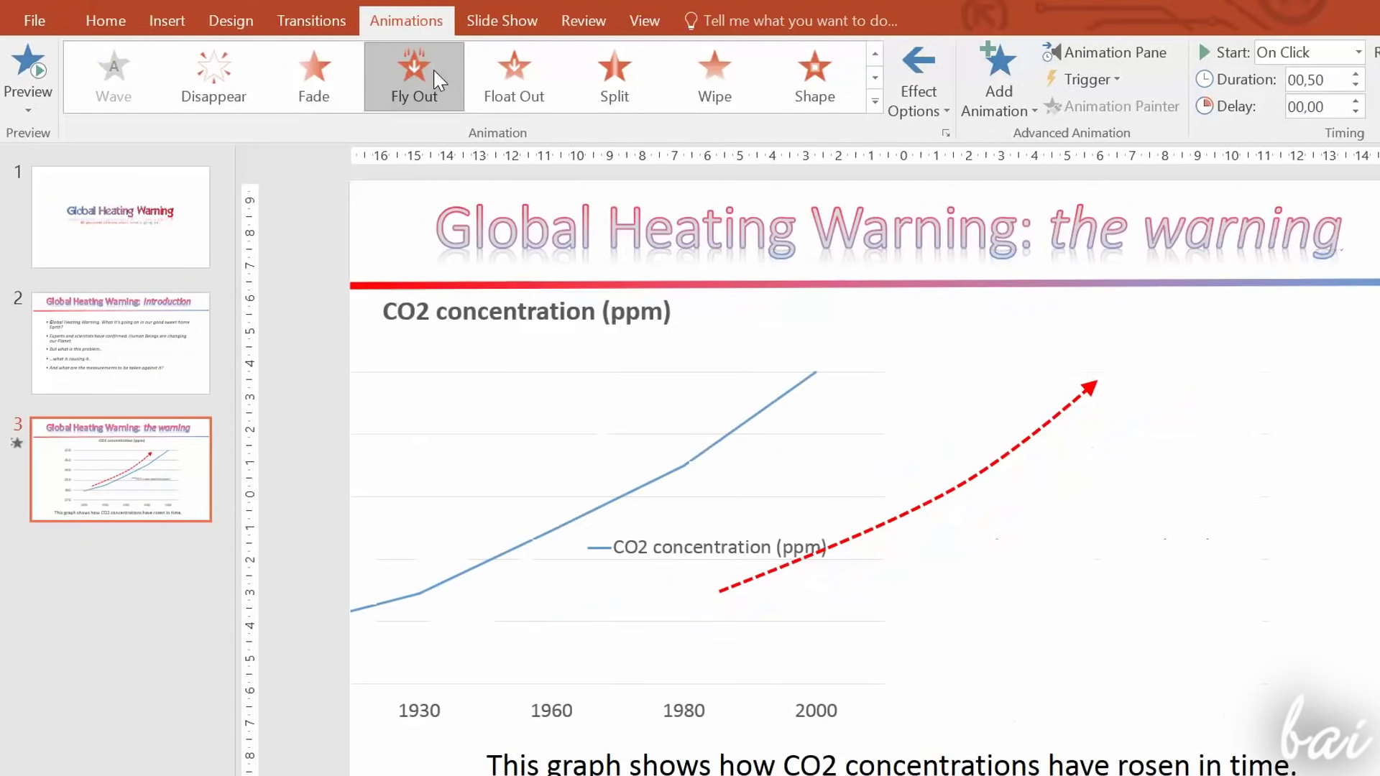
pyautogui.click(532, 93)
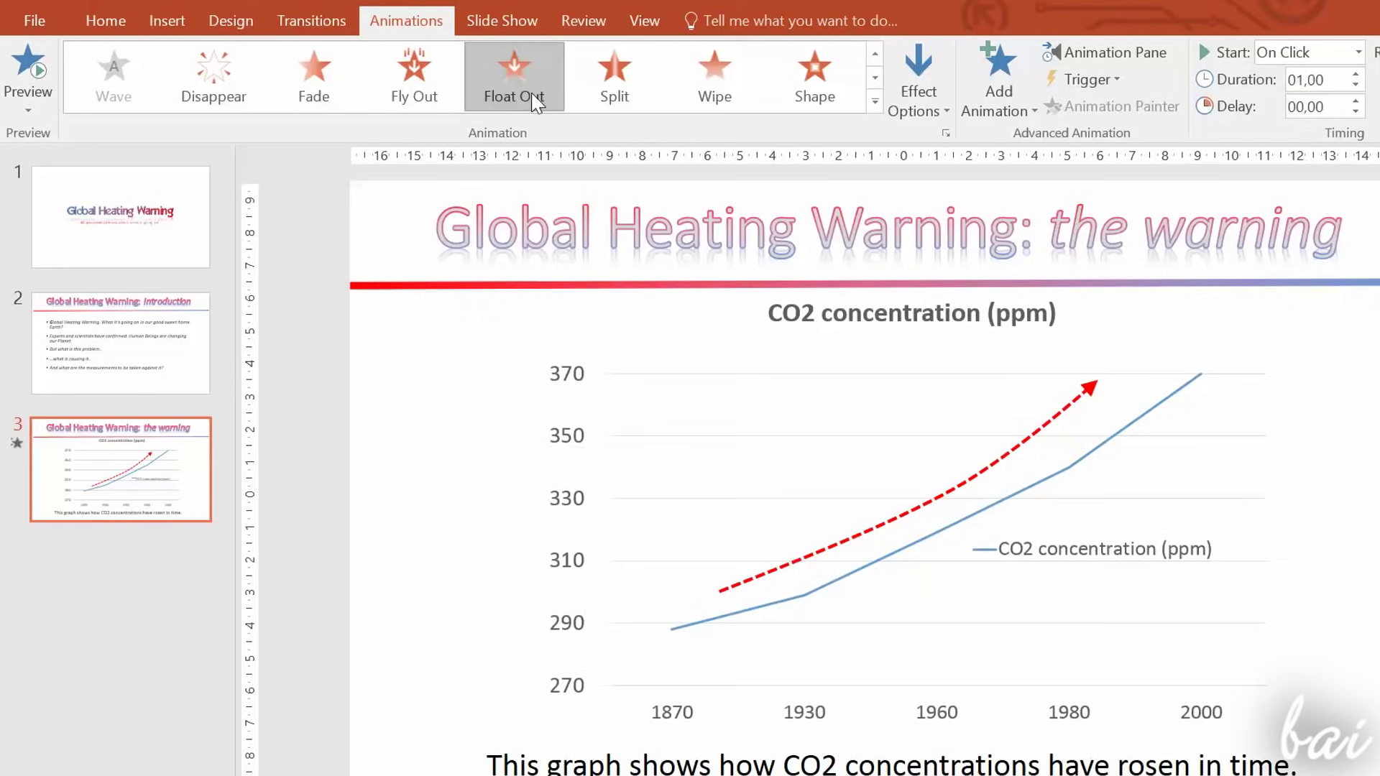
pyautogui.click(611, 79)
pyautogui.click(875, 77)
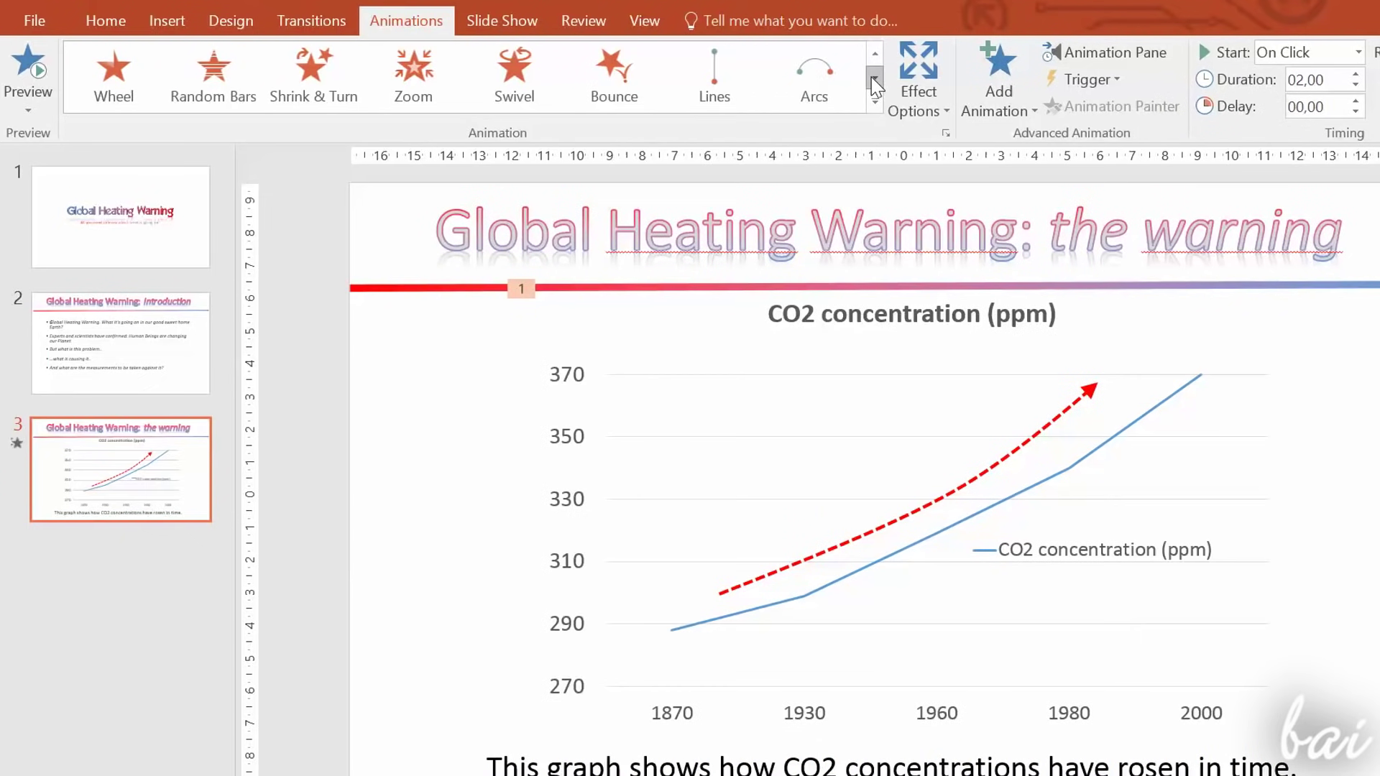
pyautogui.click(739, 72)
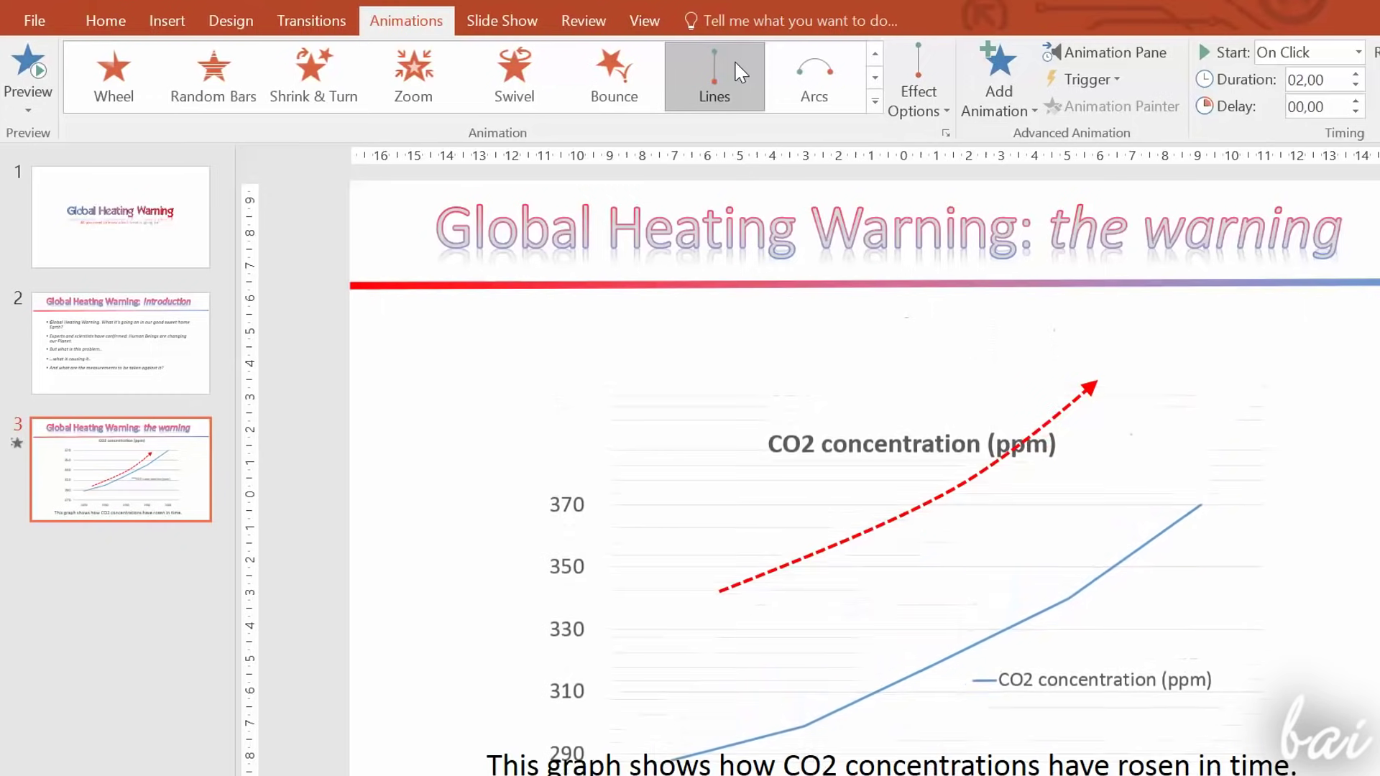
pyautogui.click(800, 73)
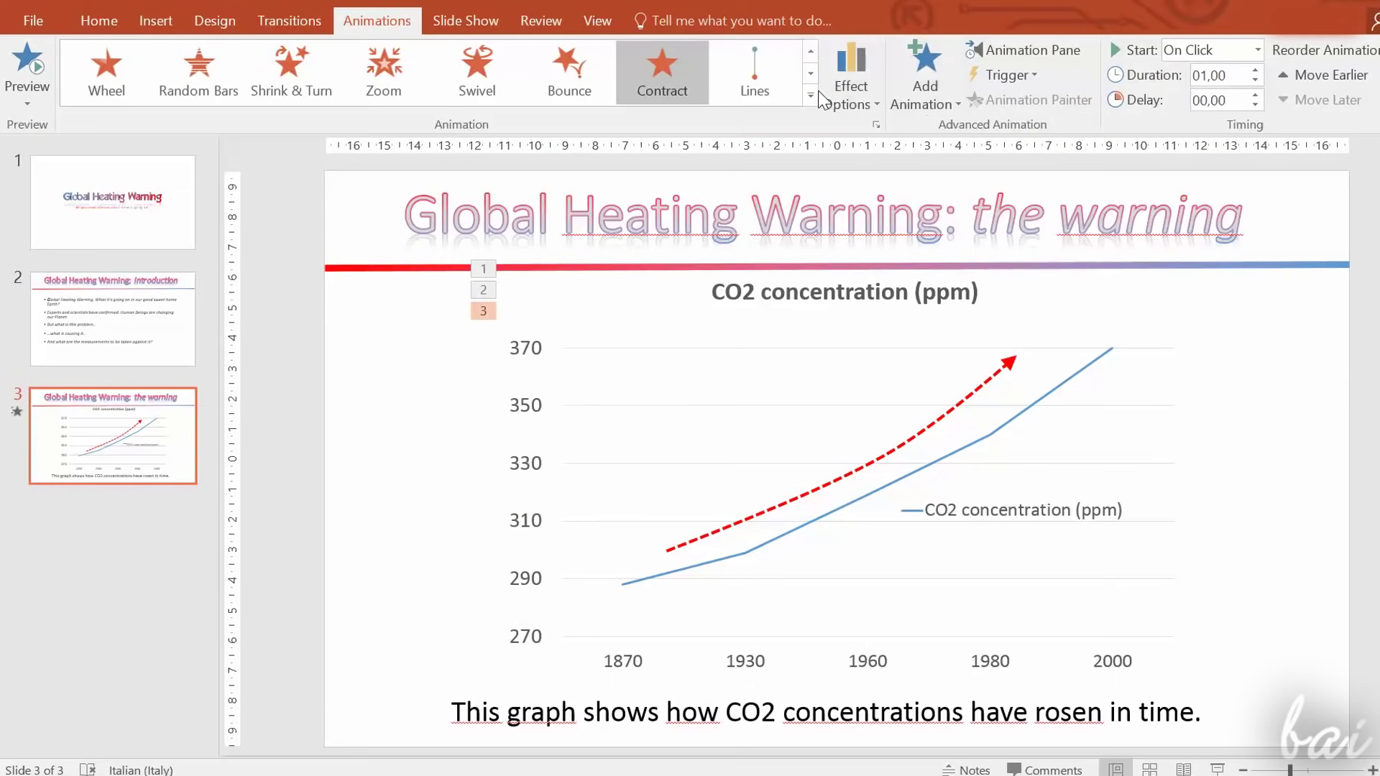
# - Apply the Contract exit effect to the chart and add a motion path from More Motion Paths
pyautogui.click(811, 98)
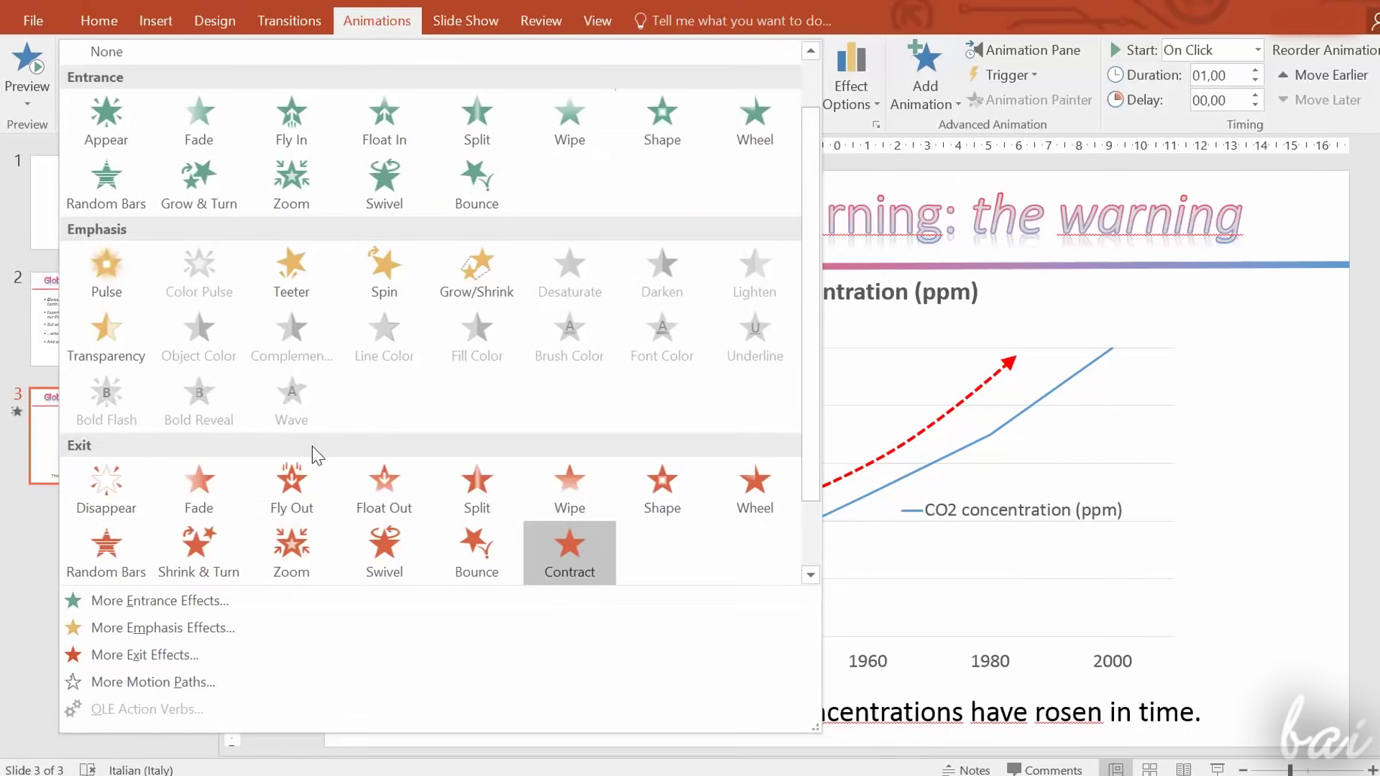
pyautogui.click(970, 543)
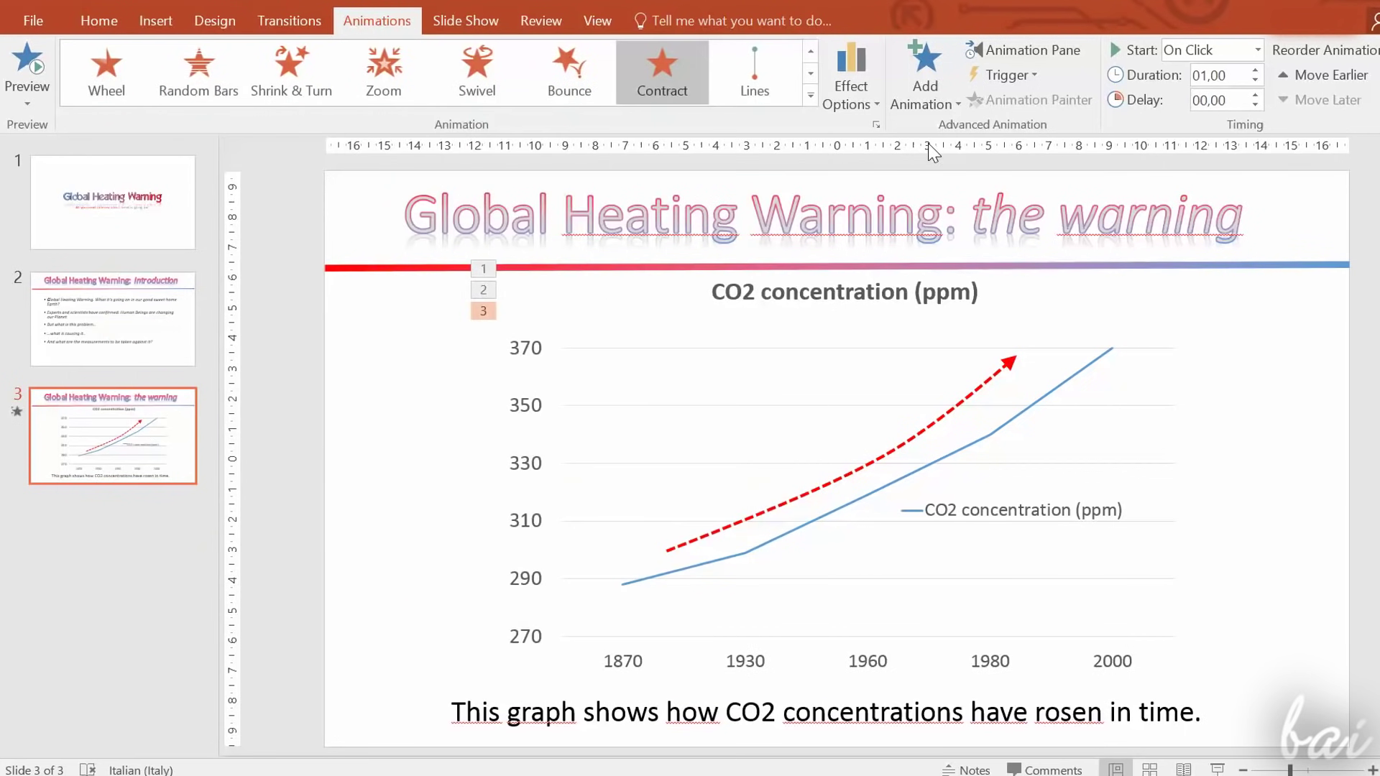
pyautogui.click(940, 95)
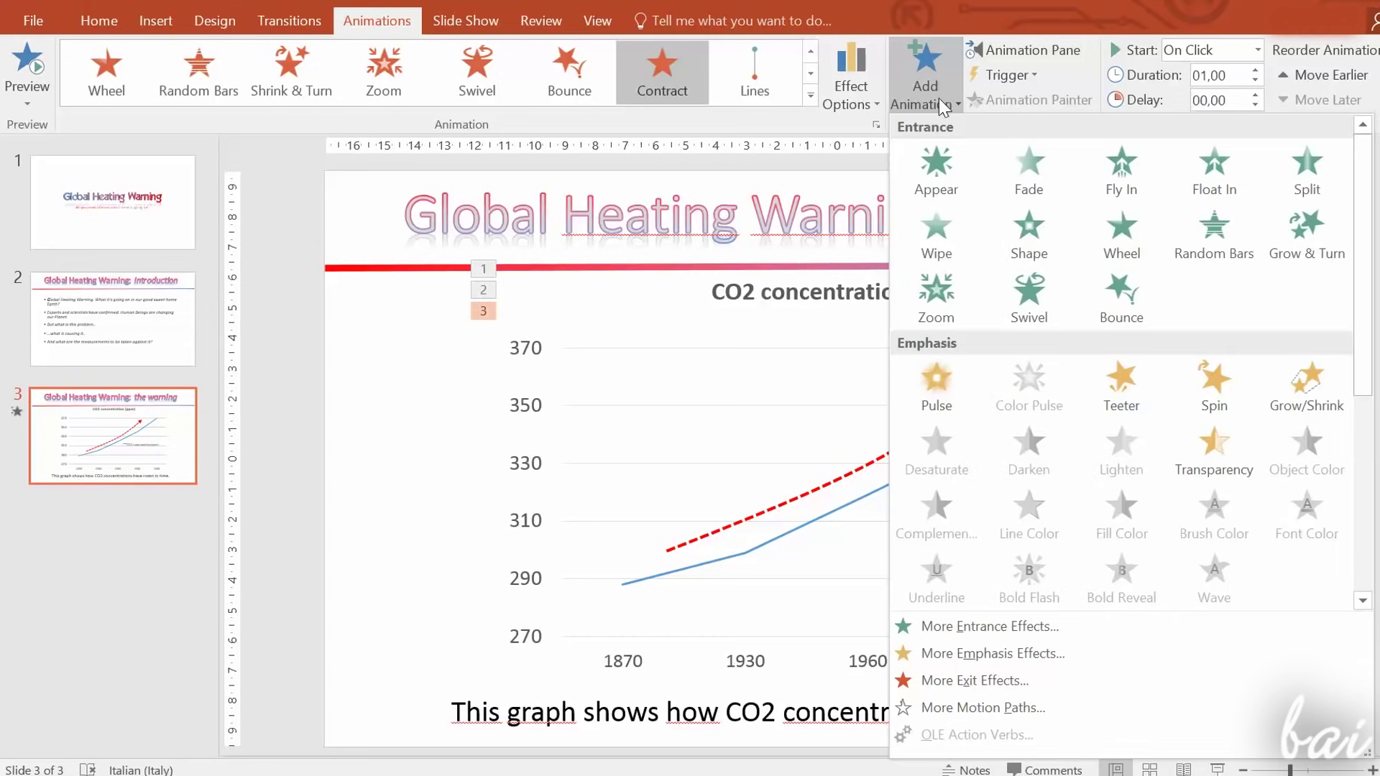
pyautogui.click(982, 708)
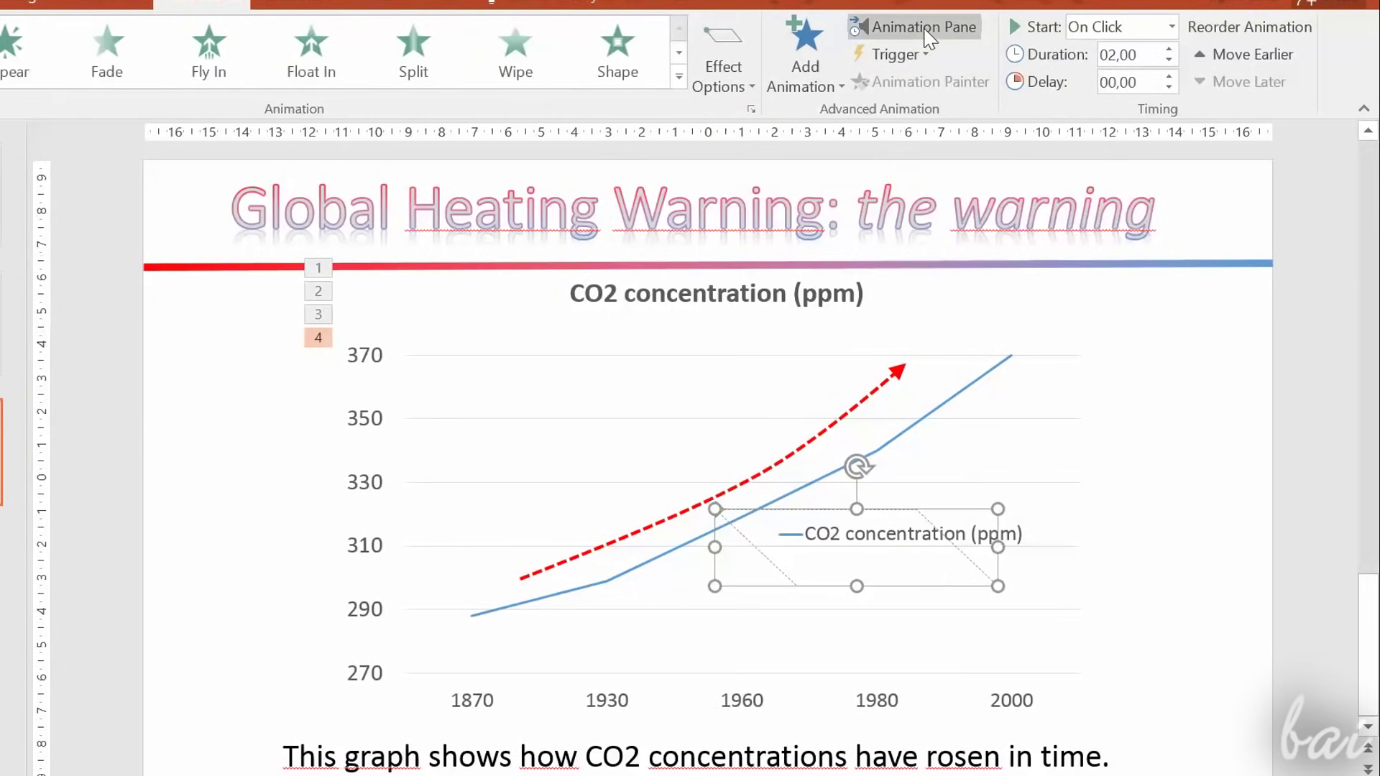
# - Review the chart's four animations in the Animation Pane by selecting and playing them
pyautogui.click(923, 27)
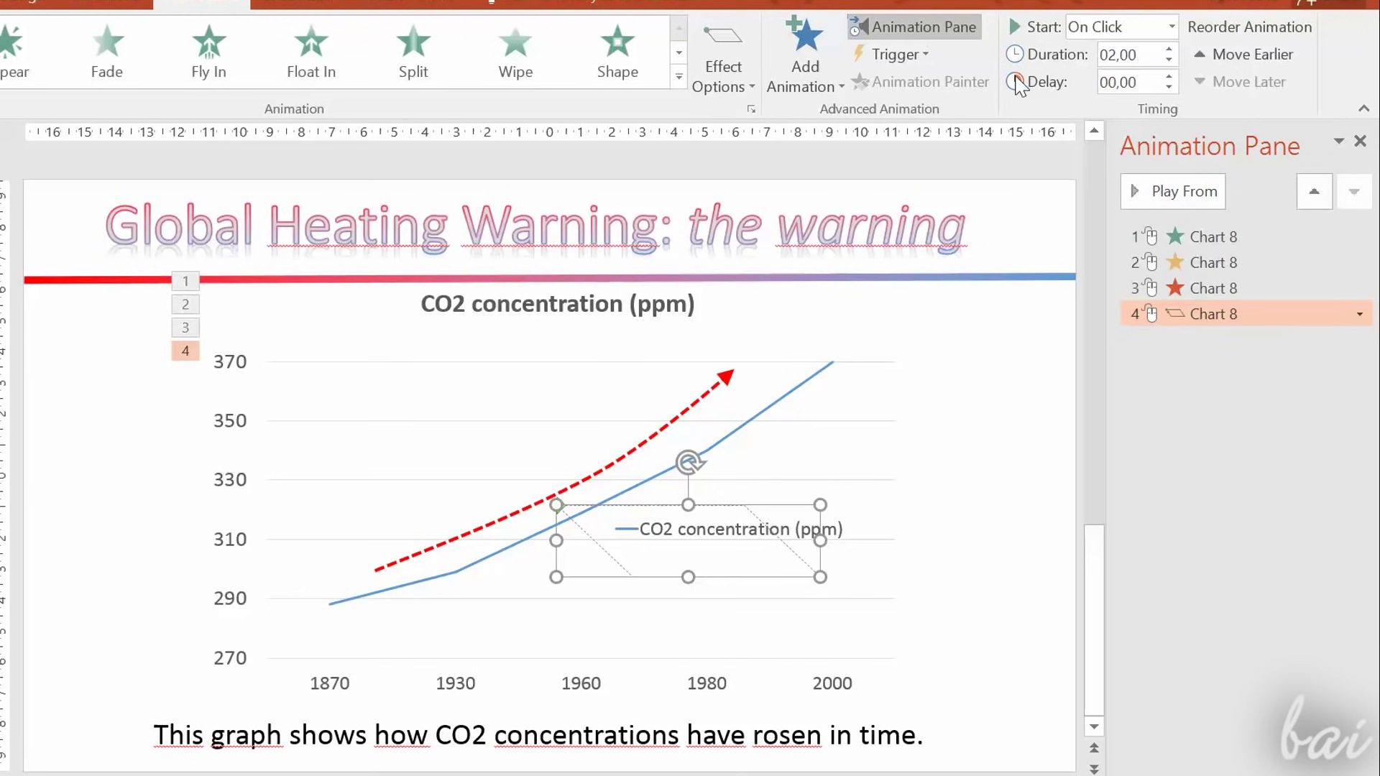
pyautogui.click(1204, 237)
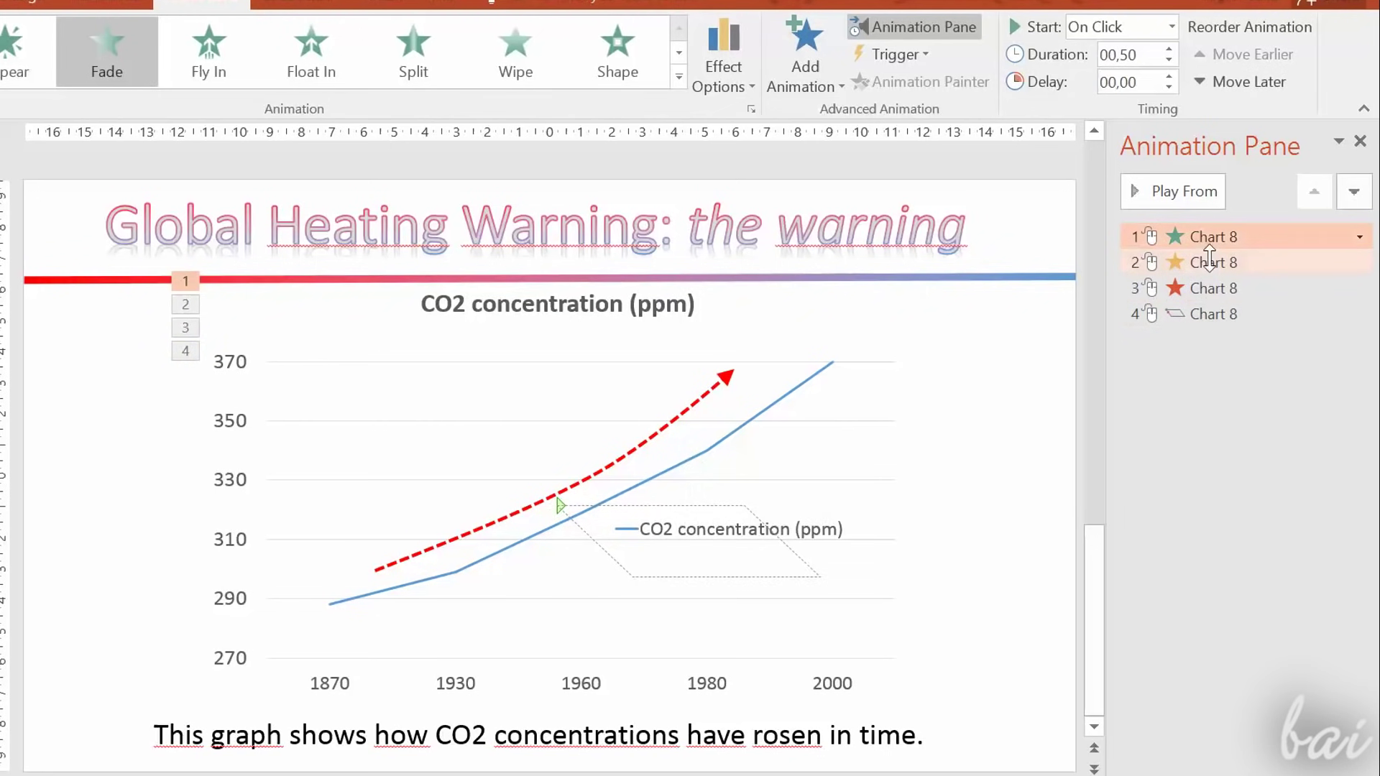
pyautogui.click(1207, 262)
pyautogui.click(1212, 287)
pyautogui.click(1215, 312)
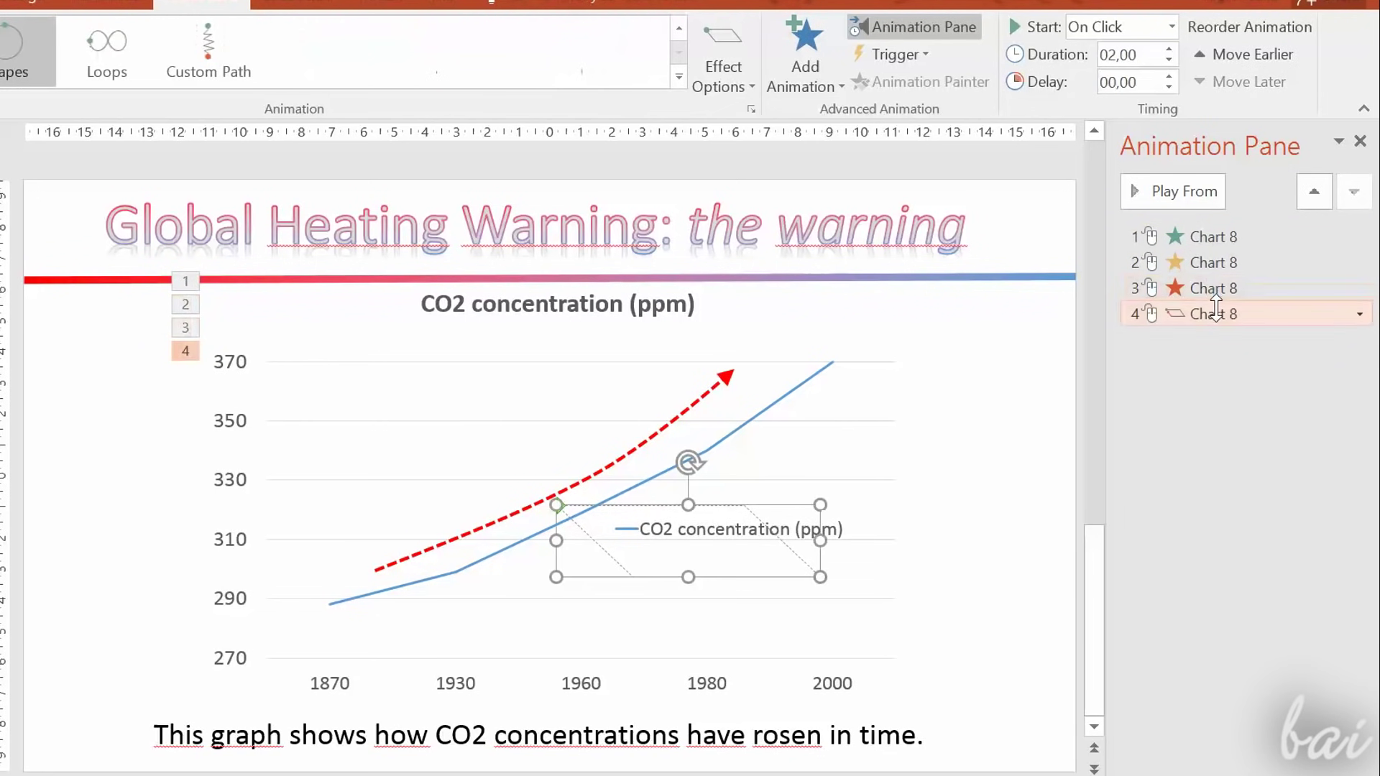
pyautogui.click(1213, 236)
pyautogui.click(1213, 262)
pyautogui.click(1212, 288)
pyautogui.click(1207, 312)
pyautogui.click(1144, 237)
pyautogui.click(1186, 192)
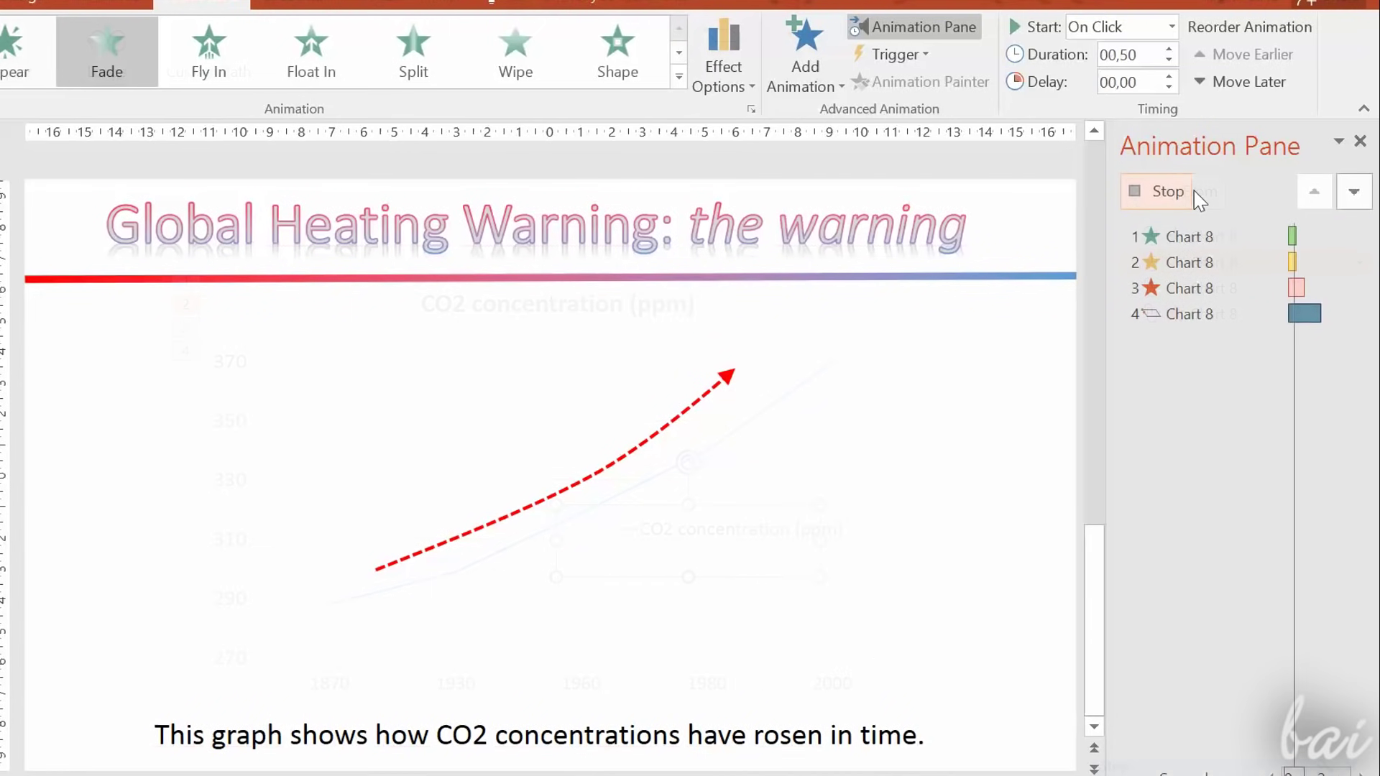
# - Move the parallelogram motion path to second in the animation order and replay it
pyautogui.moveTo(1194, 313); pyautogui.dragTo(1193, 262)
pyautogui.click(1196, 237)
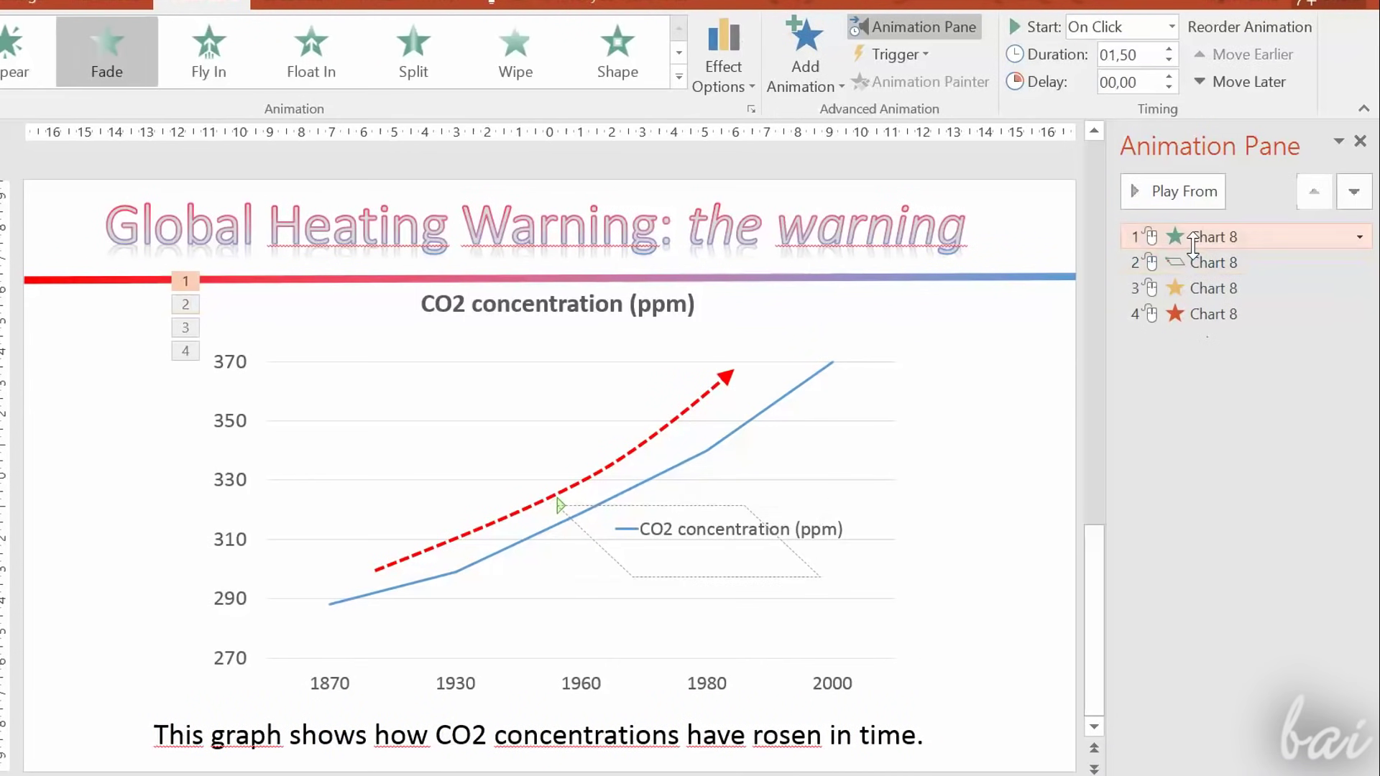
pyautogui.click(1208, 190)
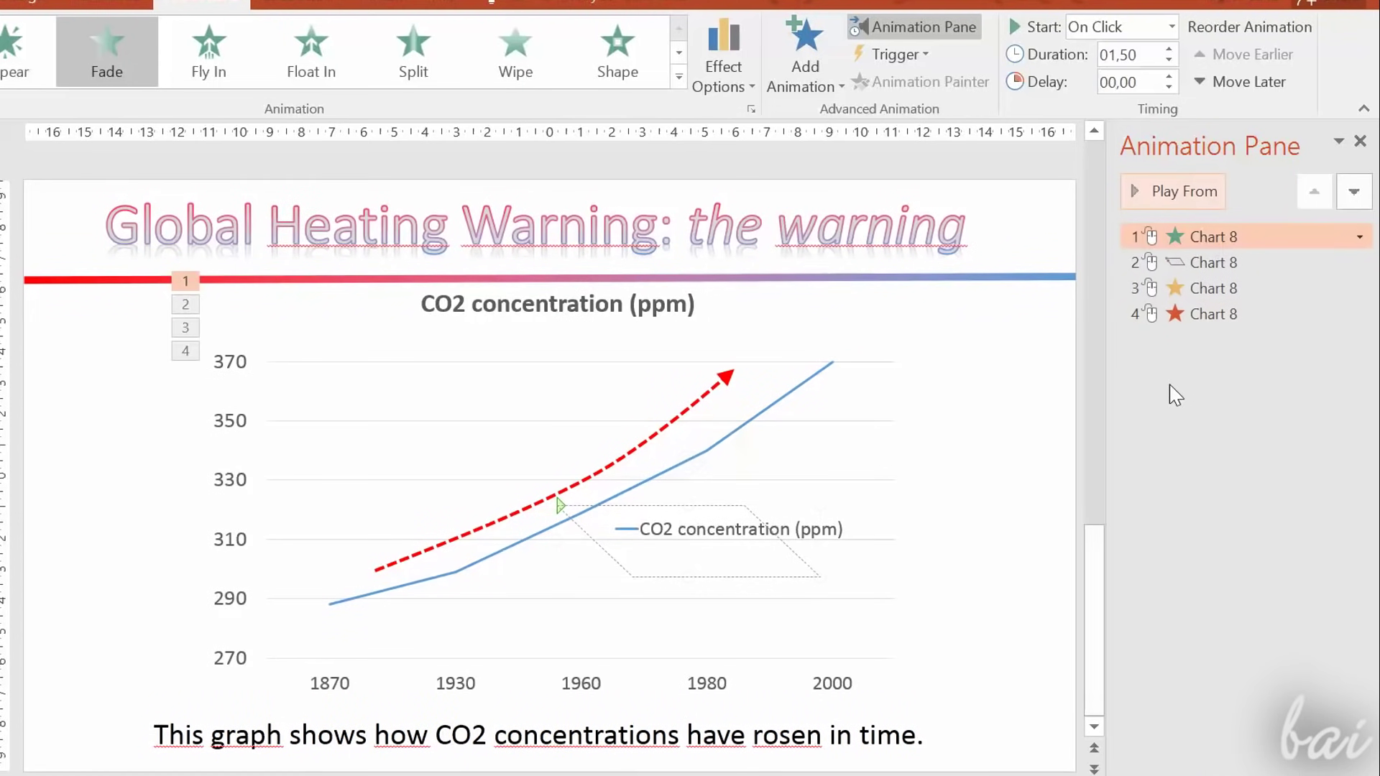
pyautogui.hotkey('ctrl', 'z')
pyautogui.click(1174, 191)
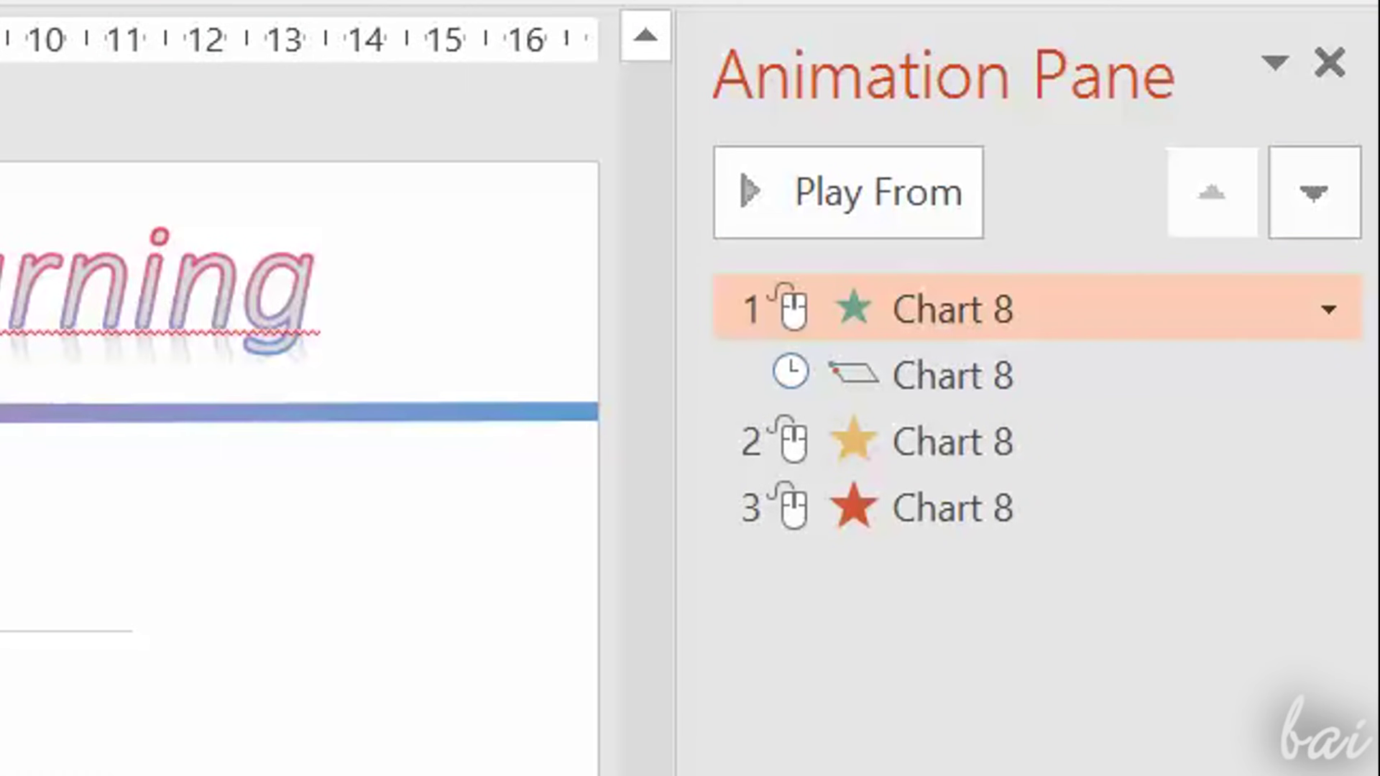
pyautogui.click(987, 378)
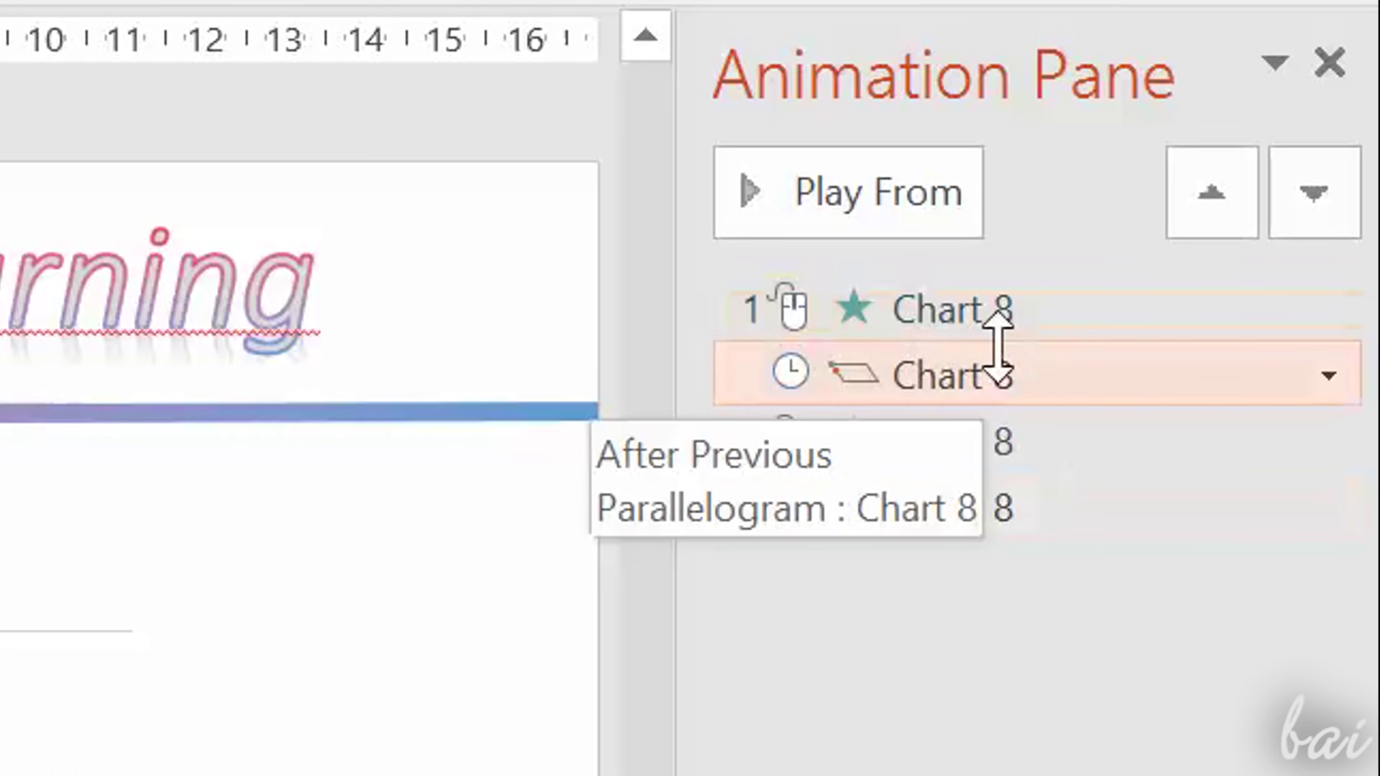
pyautogui.moveTo(1010, 309); pyautogui.dragTo(1007, 308)
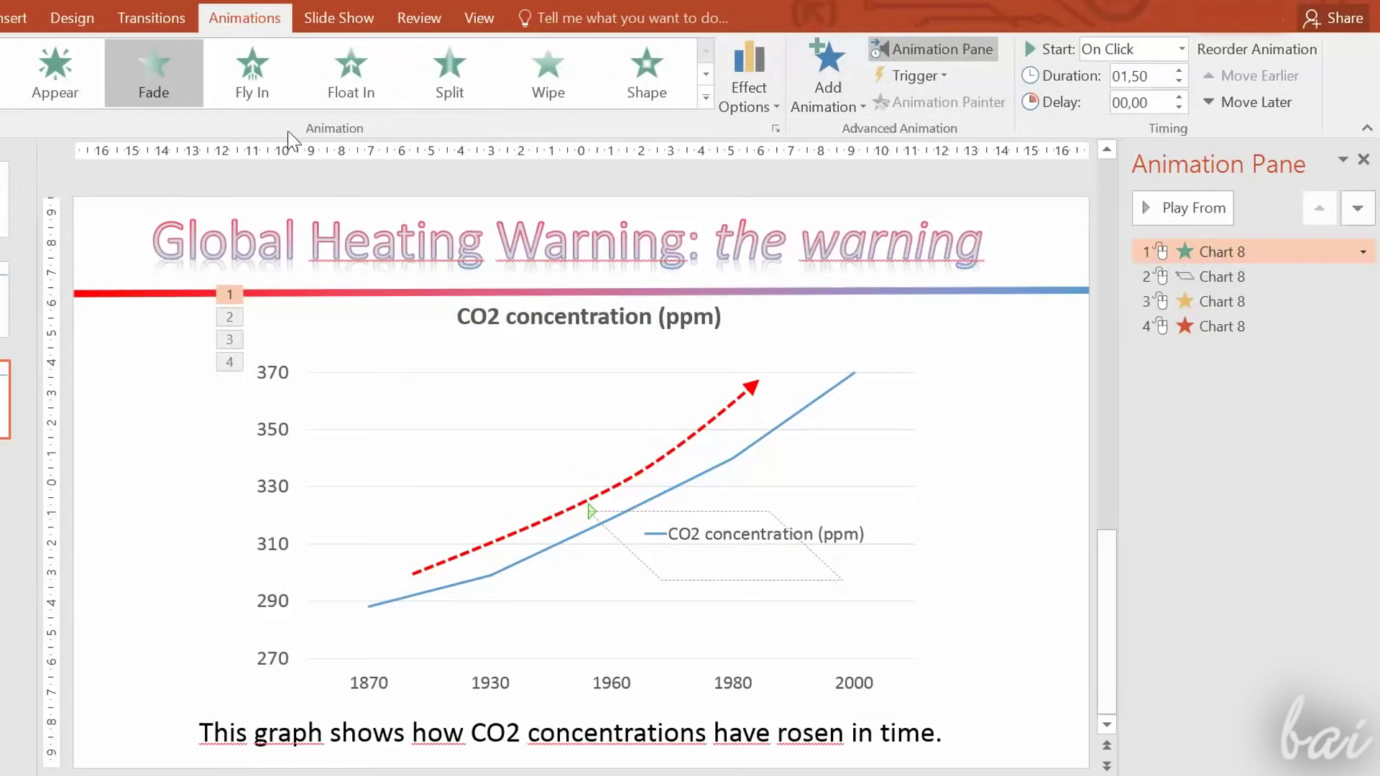
# - Preview Fade, Float In, Split and Wipe, then set the motion path to start After Previous
pyautogui.click(169, 78)
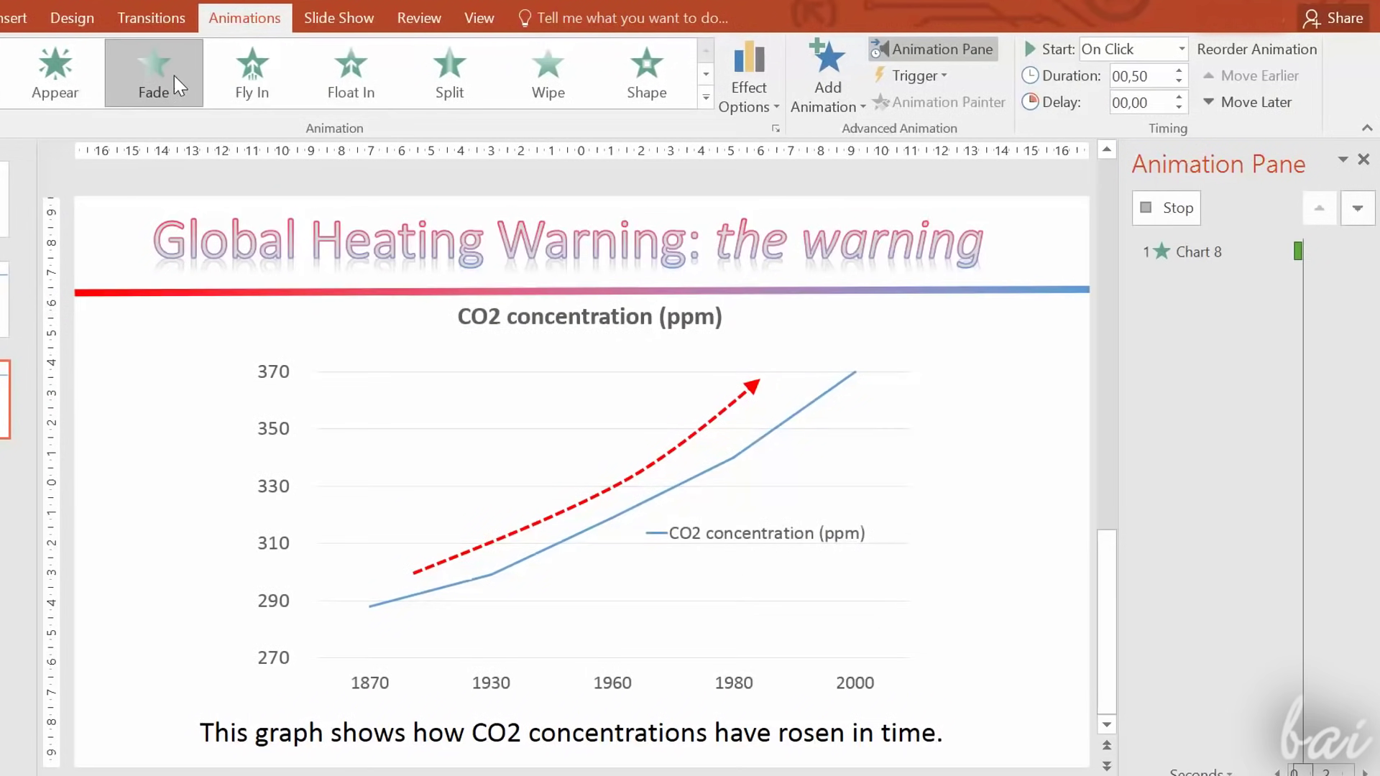
pyautogui.click(359, 90)
pyautogui.click(446, 99)
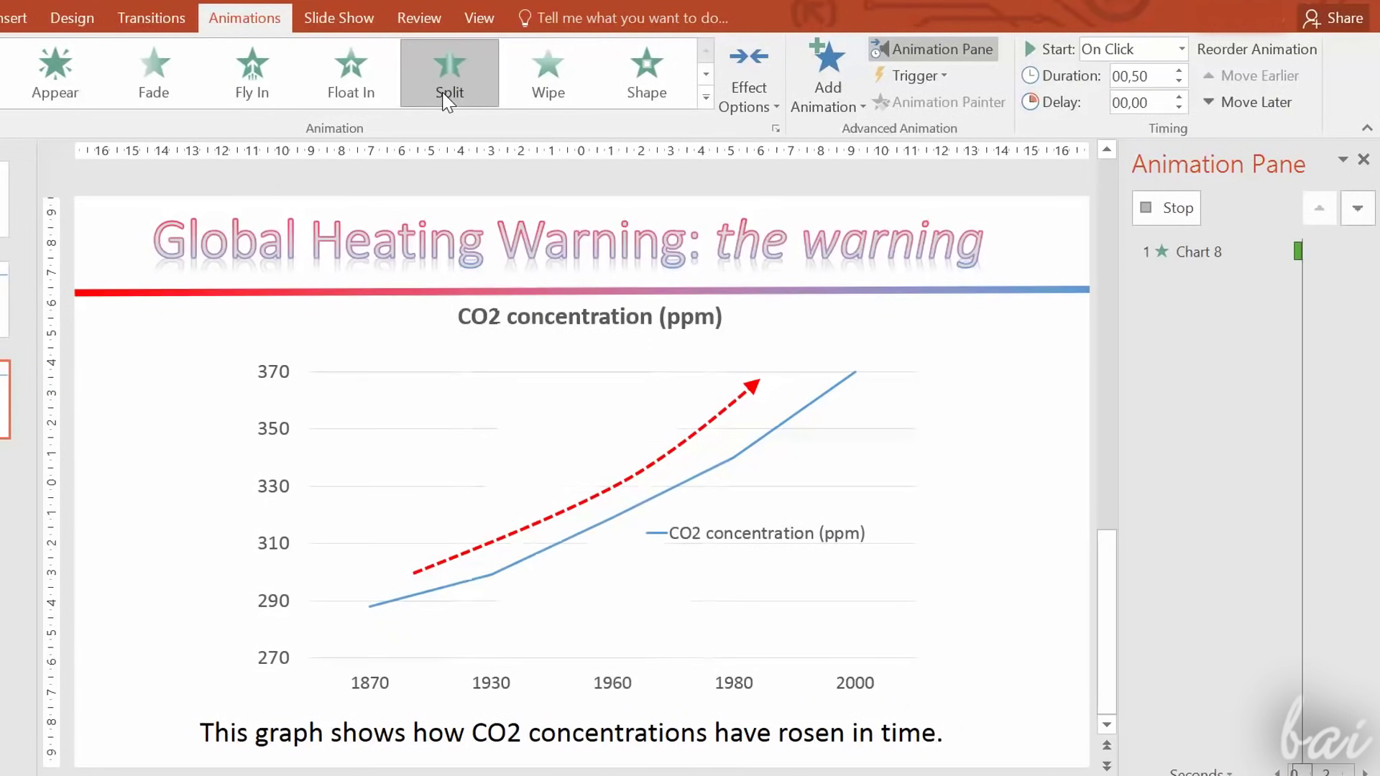
pyautogui.click(563, 92)
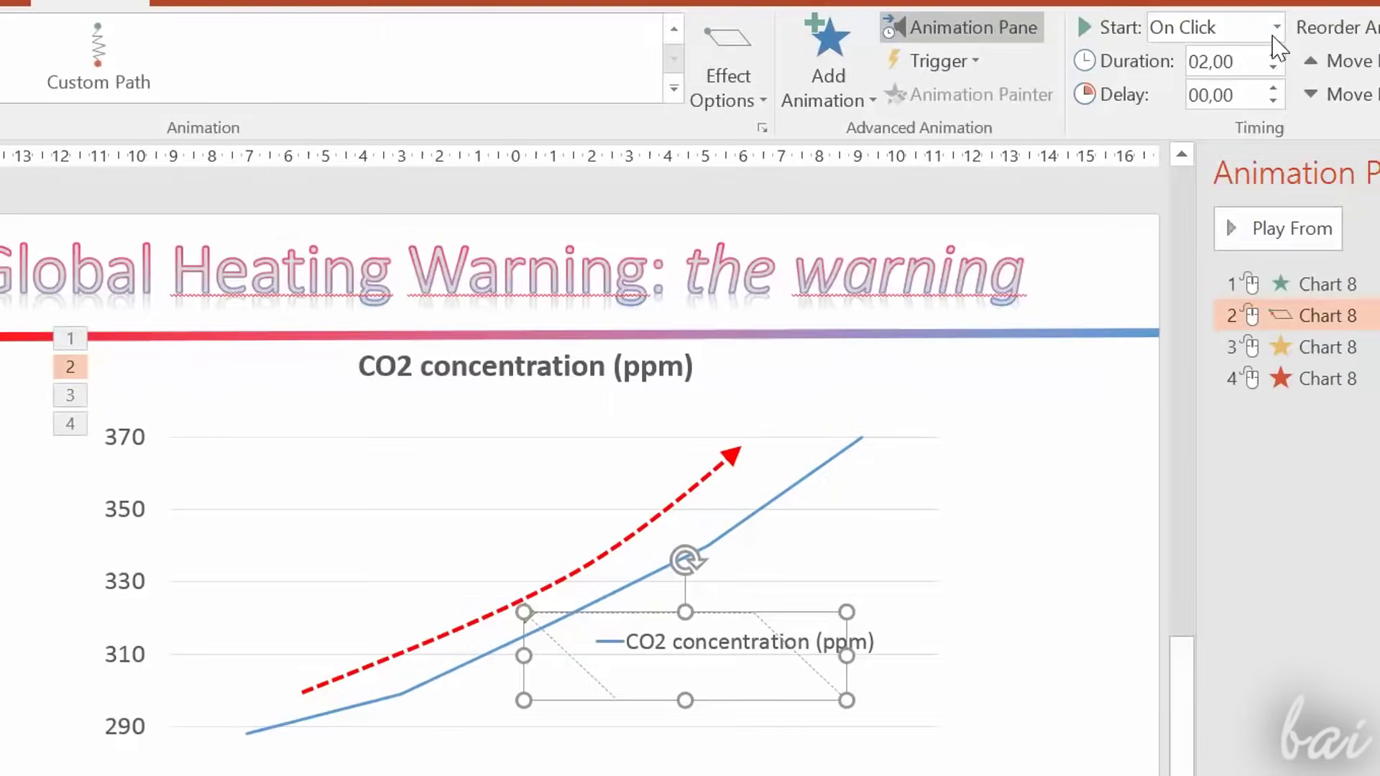
pyautogui.click(1182, 49)
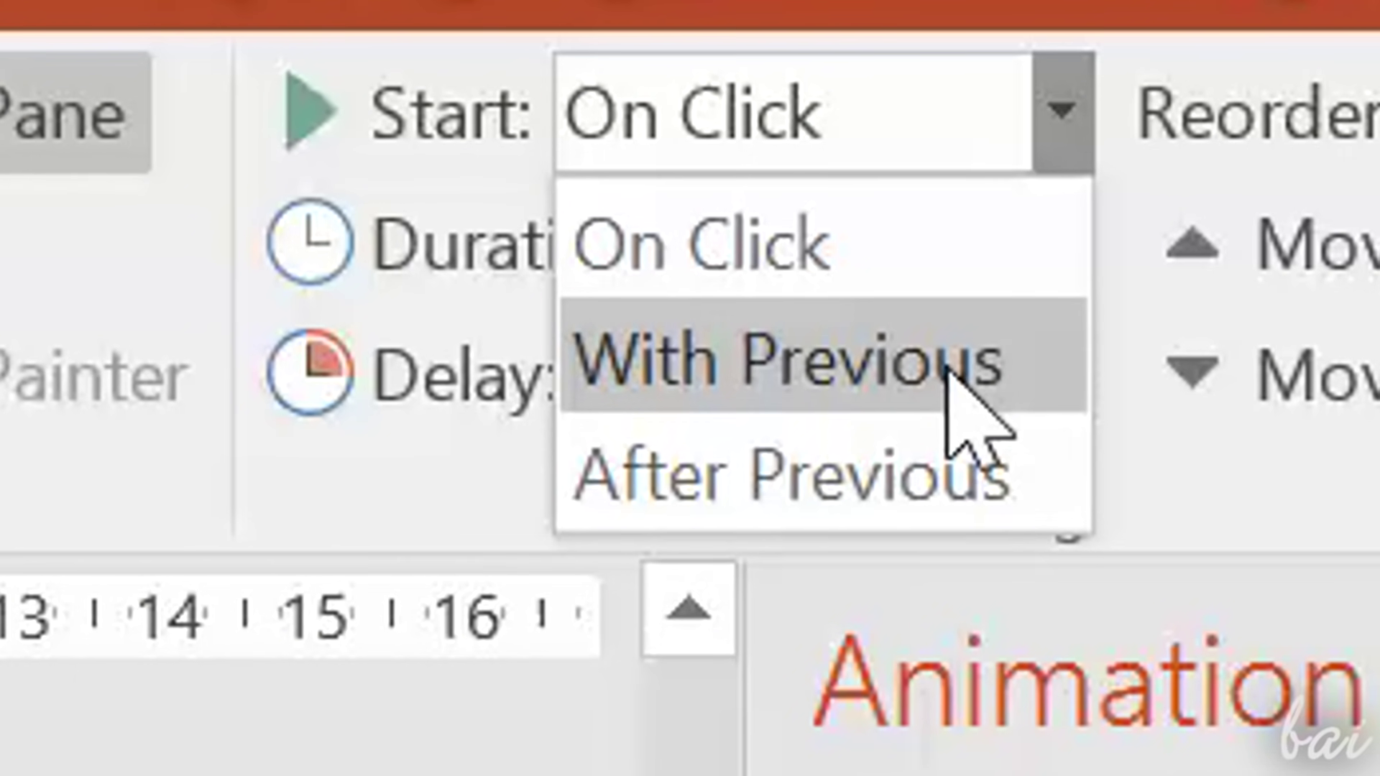
pyautogui.click(1151, 187)
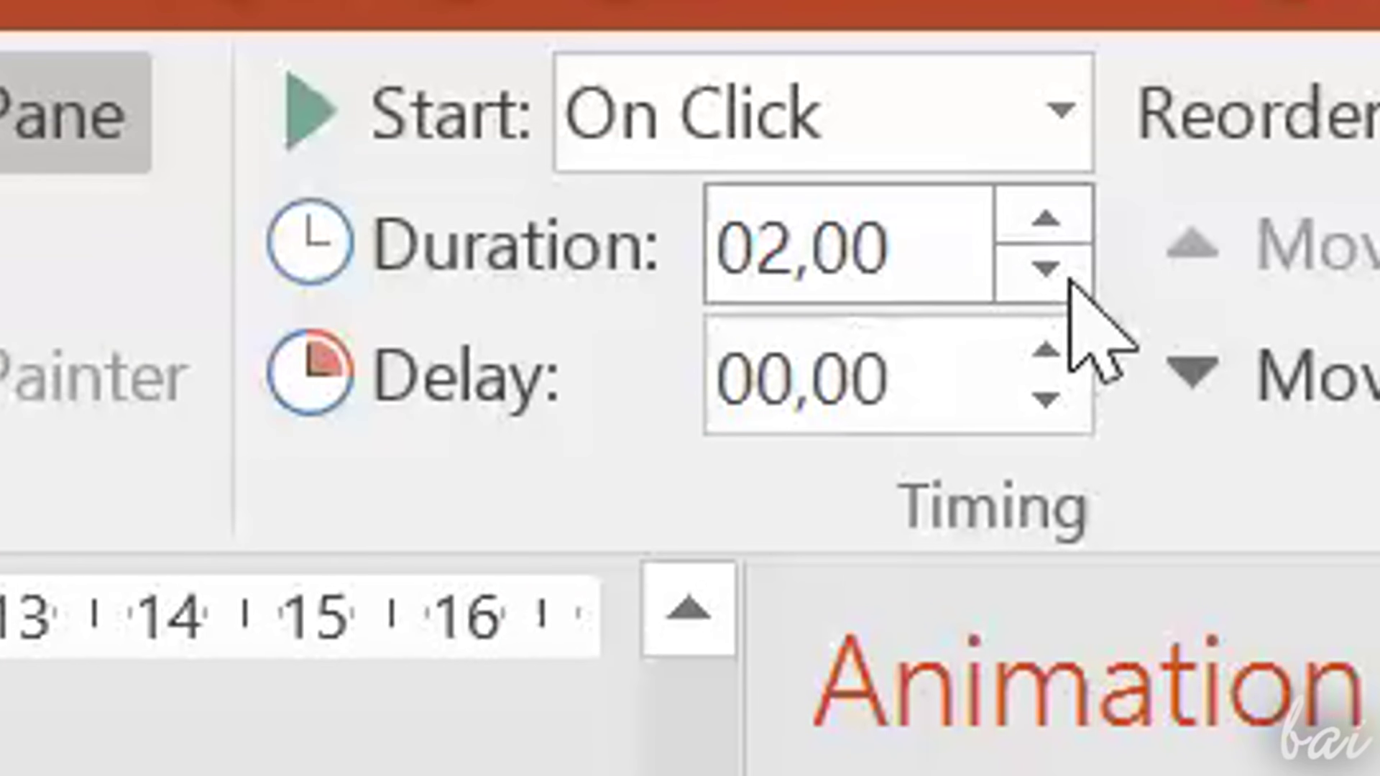
# - Set the motion path's duration to 01,75 with no delay
pyautogui.click(1069, 282)
pyautogui.click(1050, 231)
pyautogui.click(1046, 269)
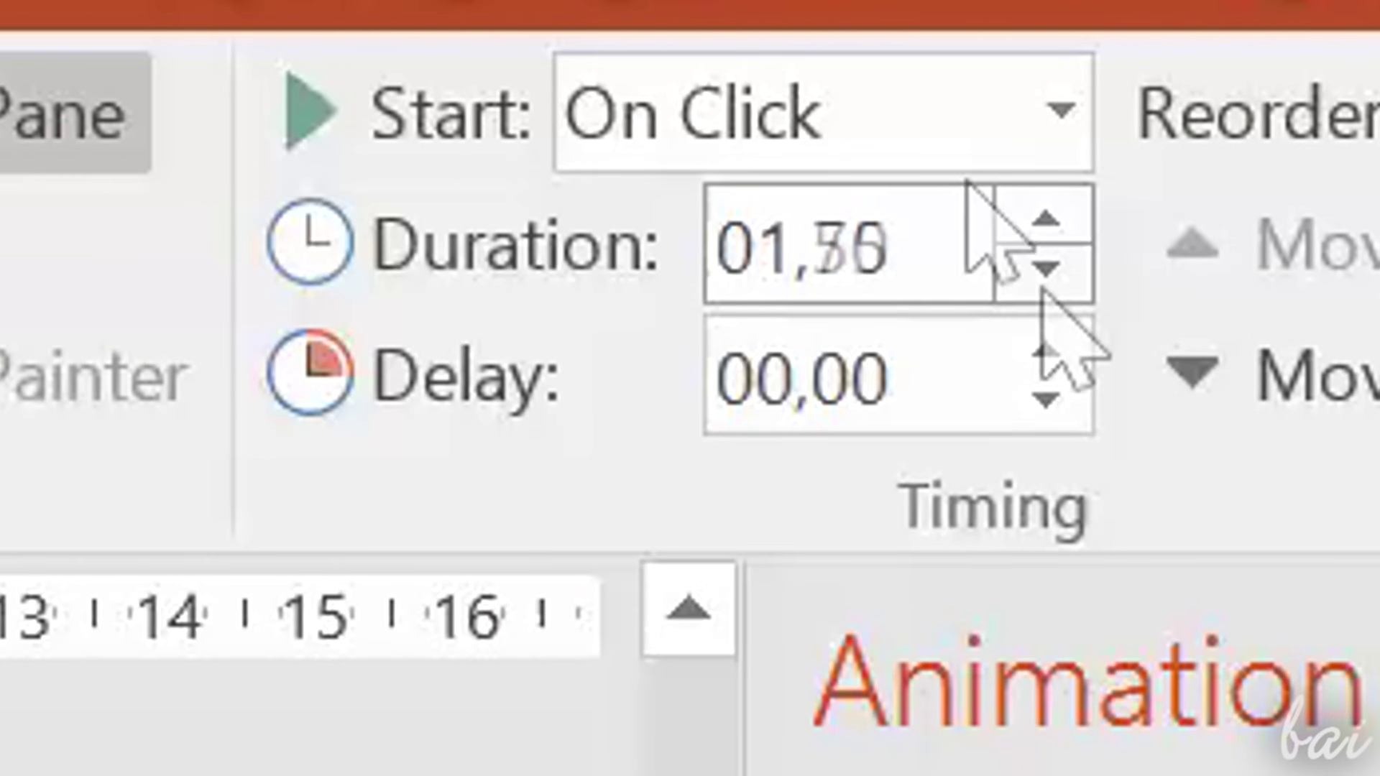
pyautogui.click(1040, 352)
pyautogui.click(1041, 352)
pyautogui.click(1035, 399)
pyautogui.click(1035, 400)
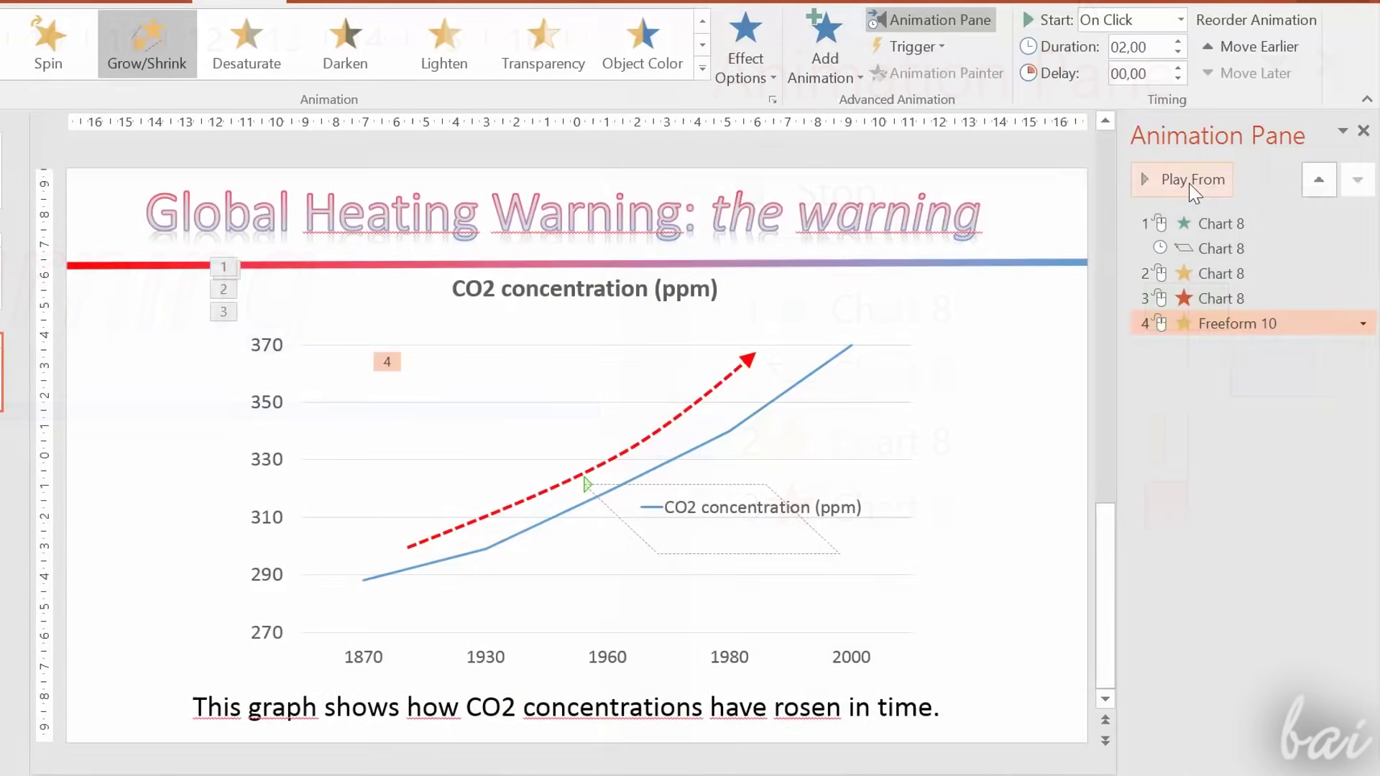
# - Play the slide's animations to preview the arrow's Grow/Shrink emphasis
pyautogui.click(1186, 181)
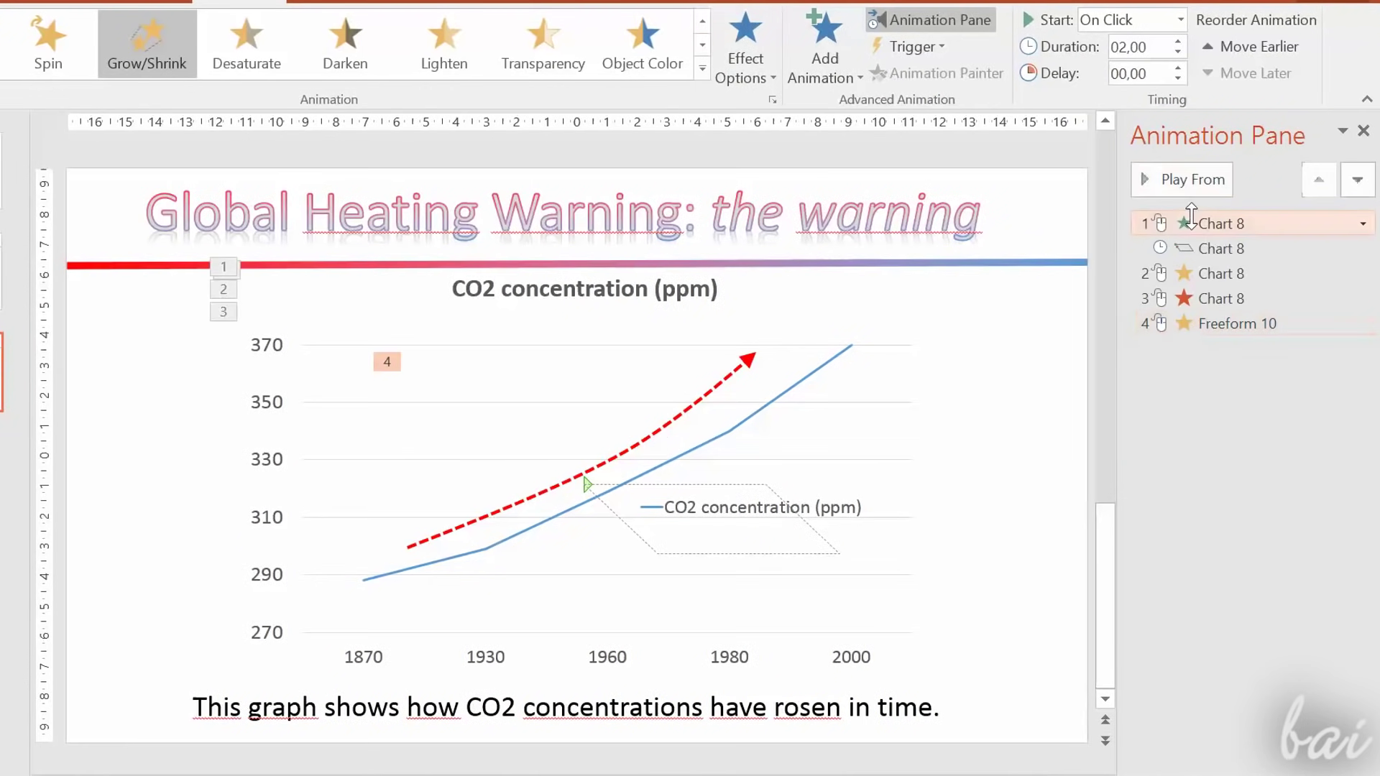
pyautogui.click(1180, 180)
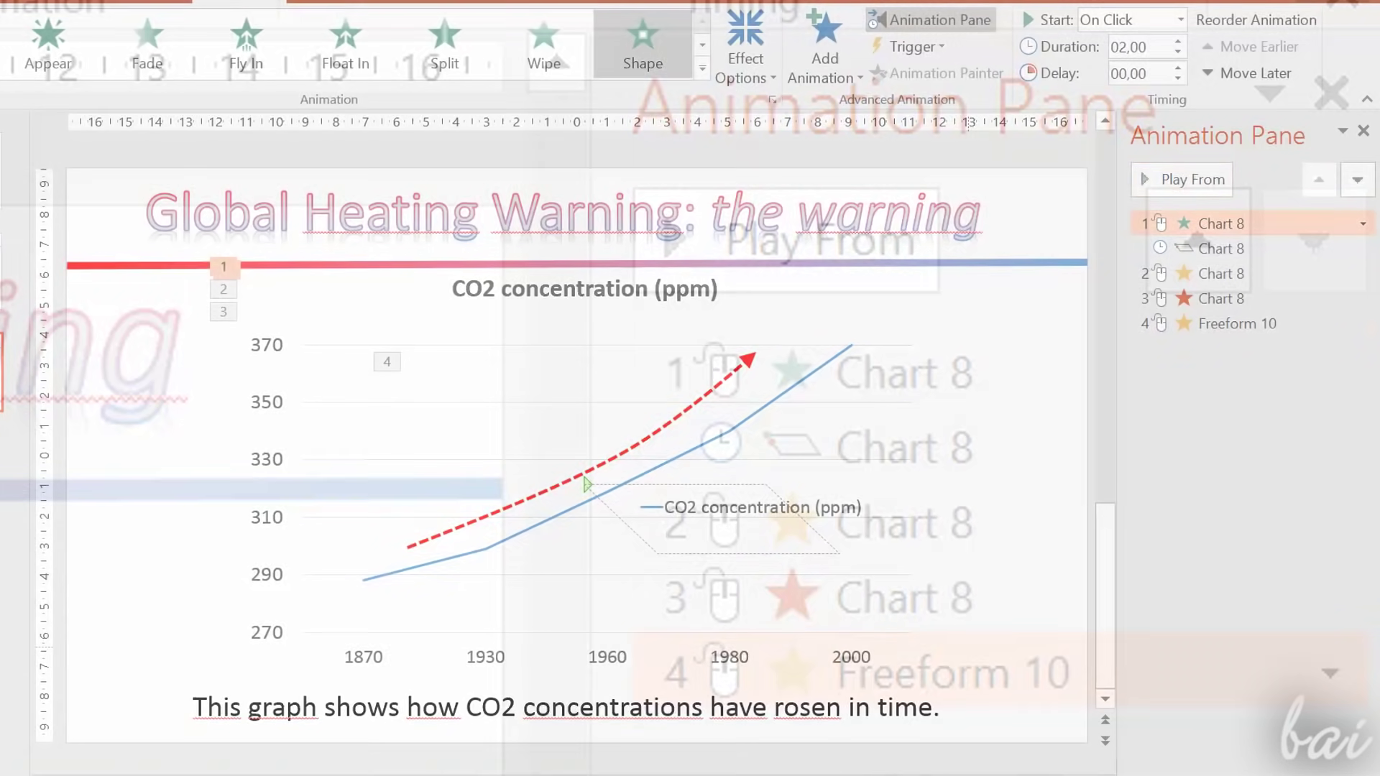
pyautogui.click(1237, 323)
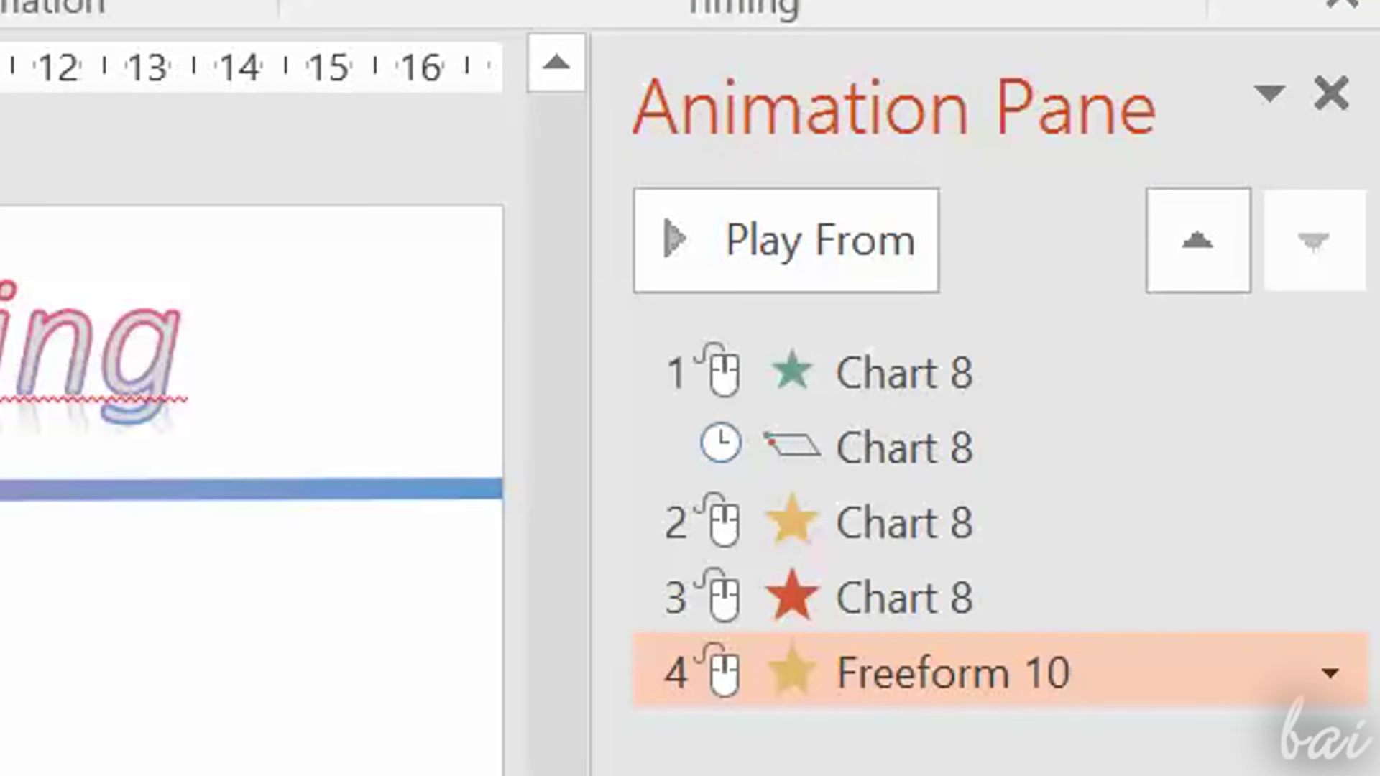
# - Reorder Freeform 10's animation in the Animation Pane relative to the chart's red exit effect
pyautogui.click(825, 370)
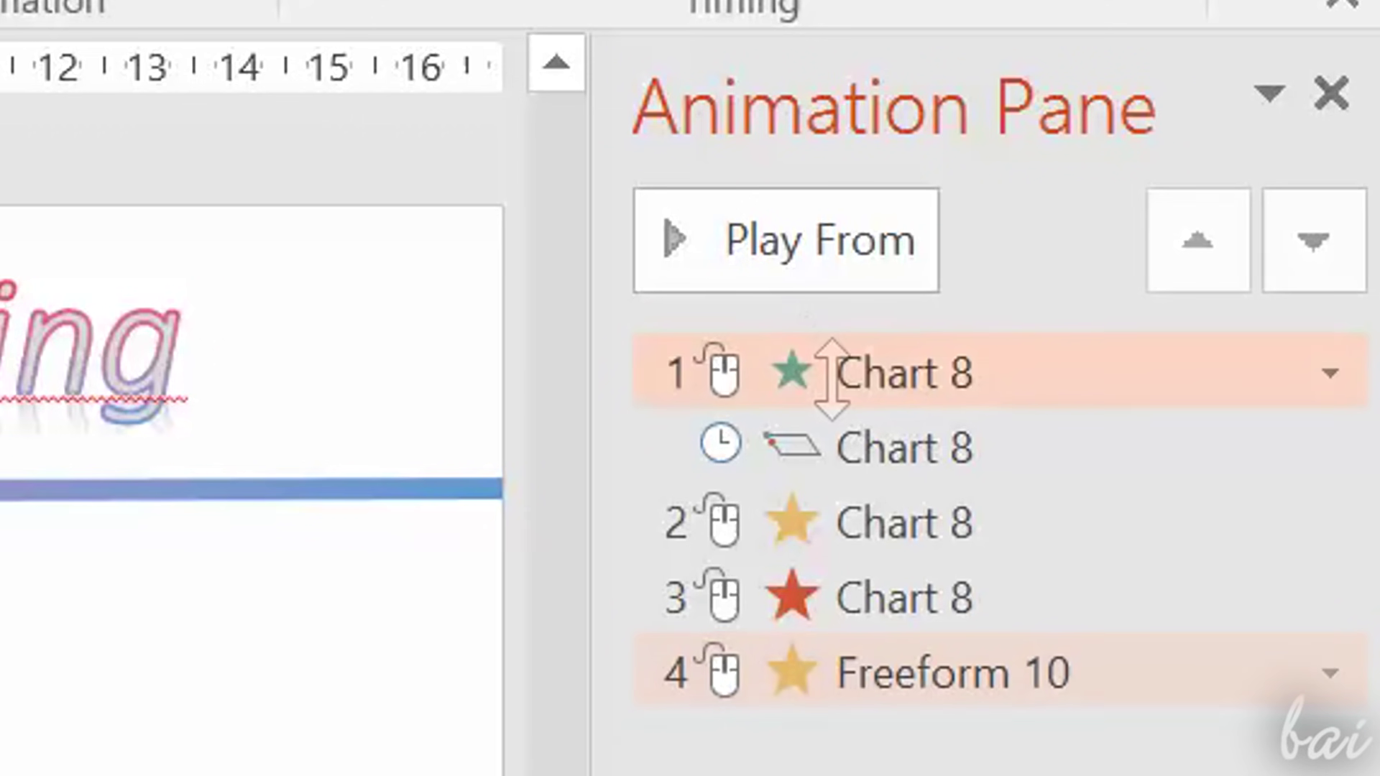
pyautogui.click(856, 453)
pyautogui.click(884, 532)
pyautogui.click(917, 658)
pyautogui.moveTo(940, 683); pyautogui.dragTo(992, 554)
pyautogui.moveTo(1160, 568); pyautogui.dragTo(986, 734)
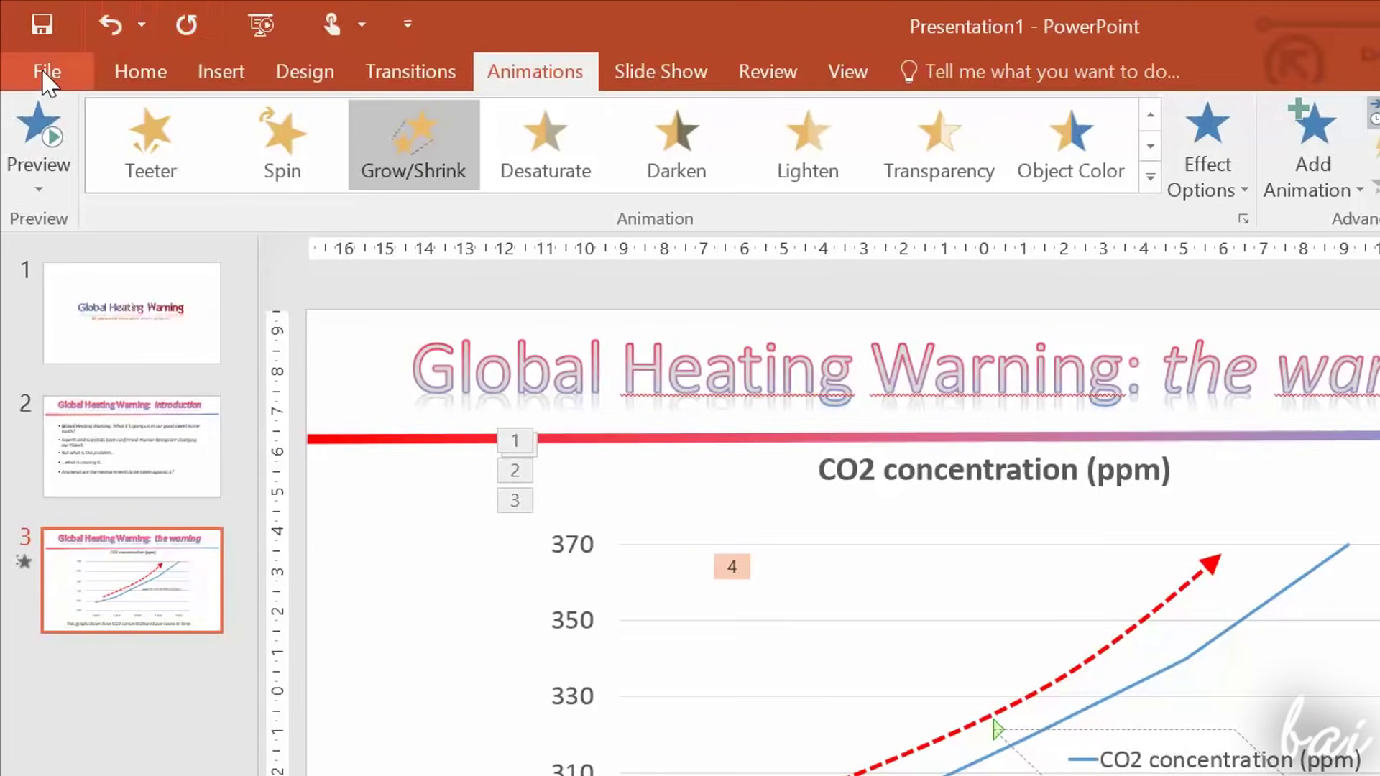
# - Save the presentation under the new name MyPresentation via Save As > Browse
pyautogui.click(44, 72)
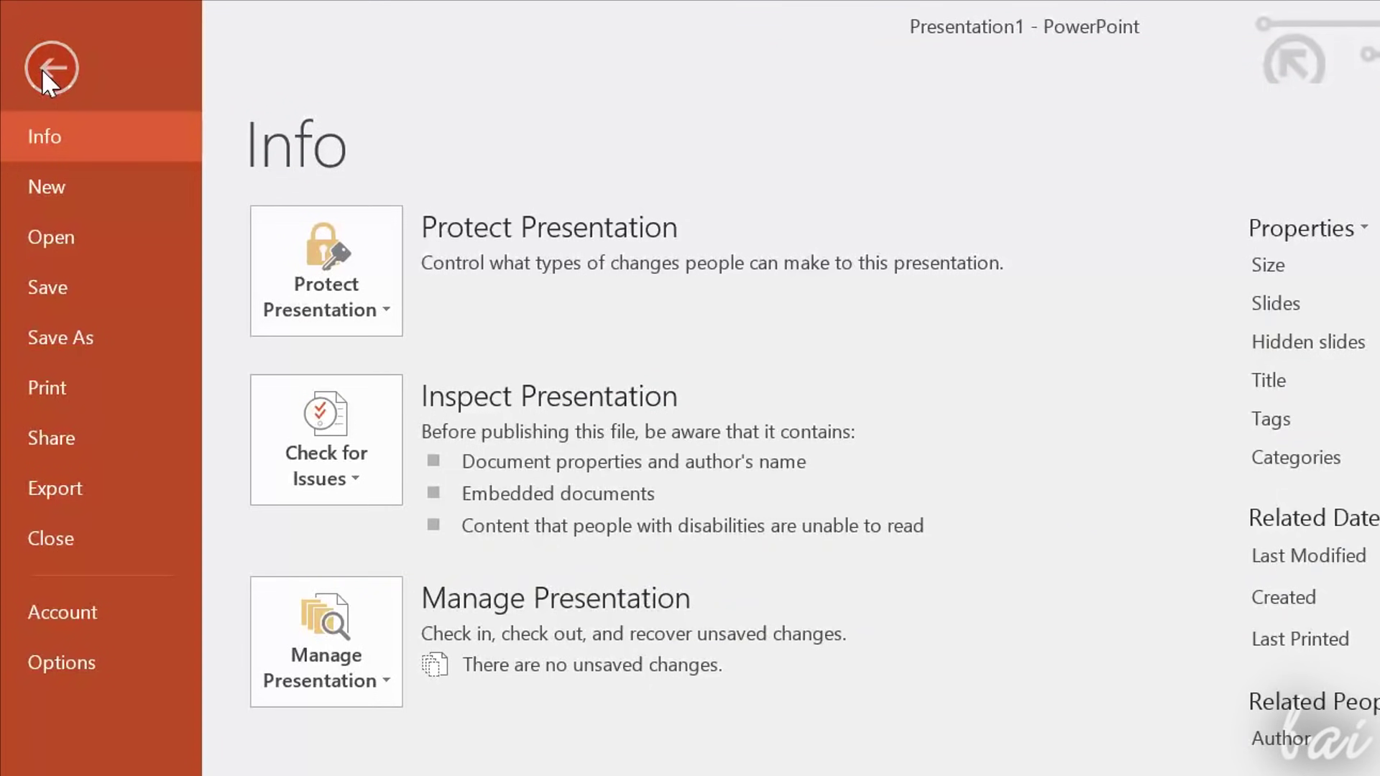
pyautogui.click(96, 339)
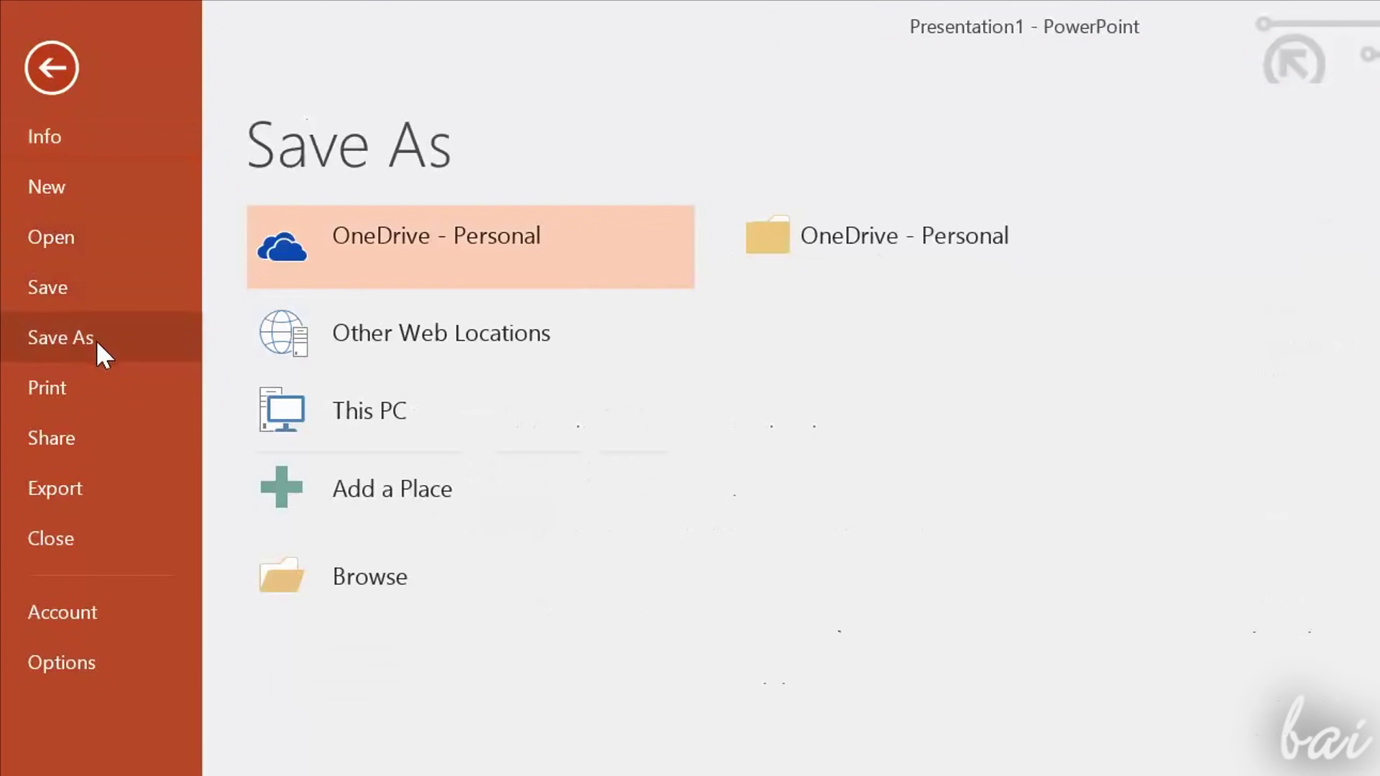
pyautogui.click(378, 579)
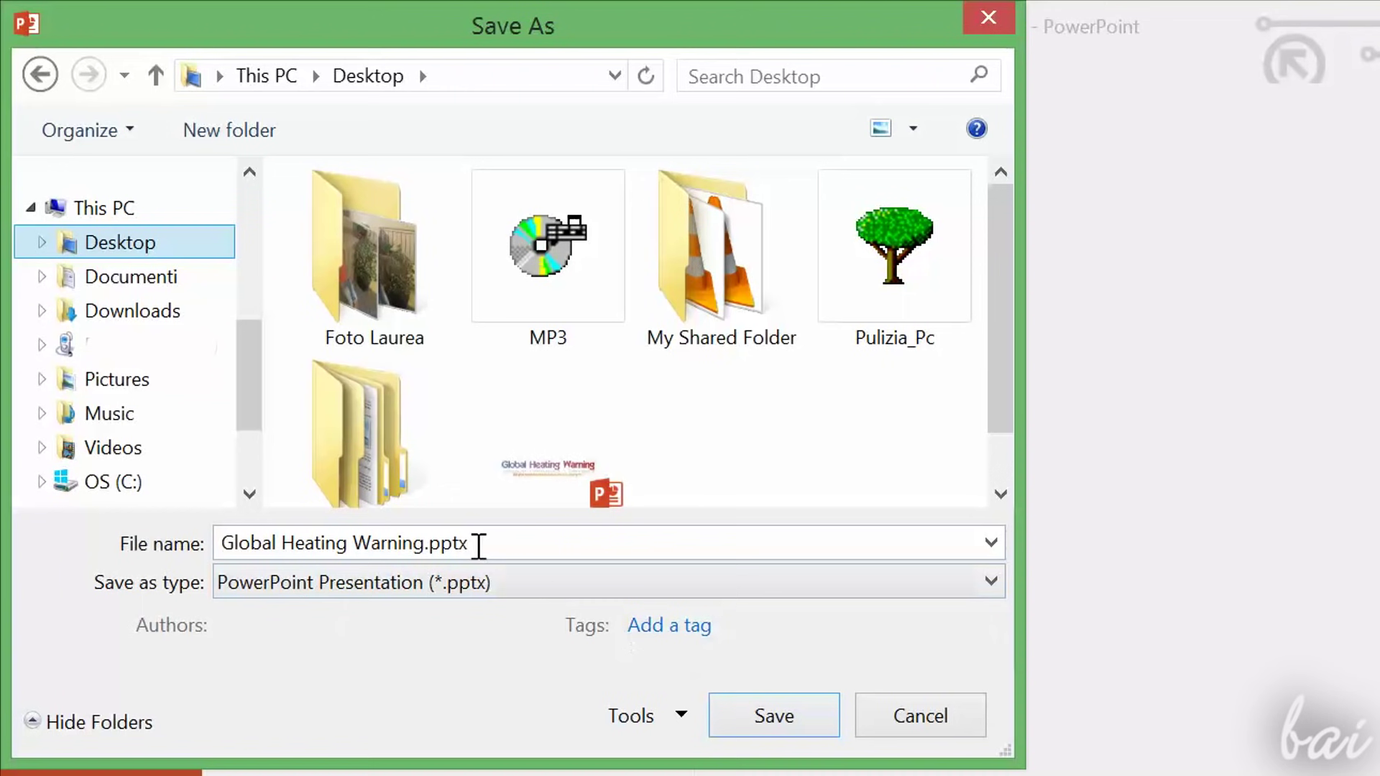
pyautogui.click(431, 544)
pyautogui.moveTo(430, 544); pyautogui.dragTo(163, 567)
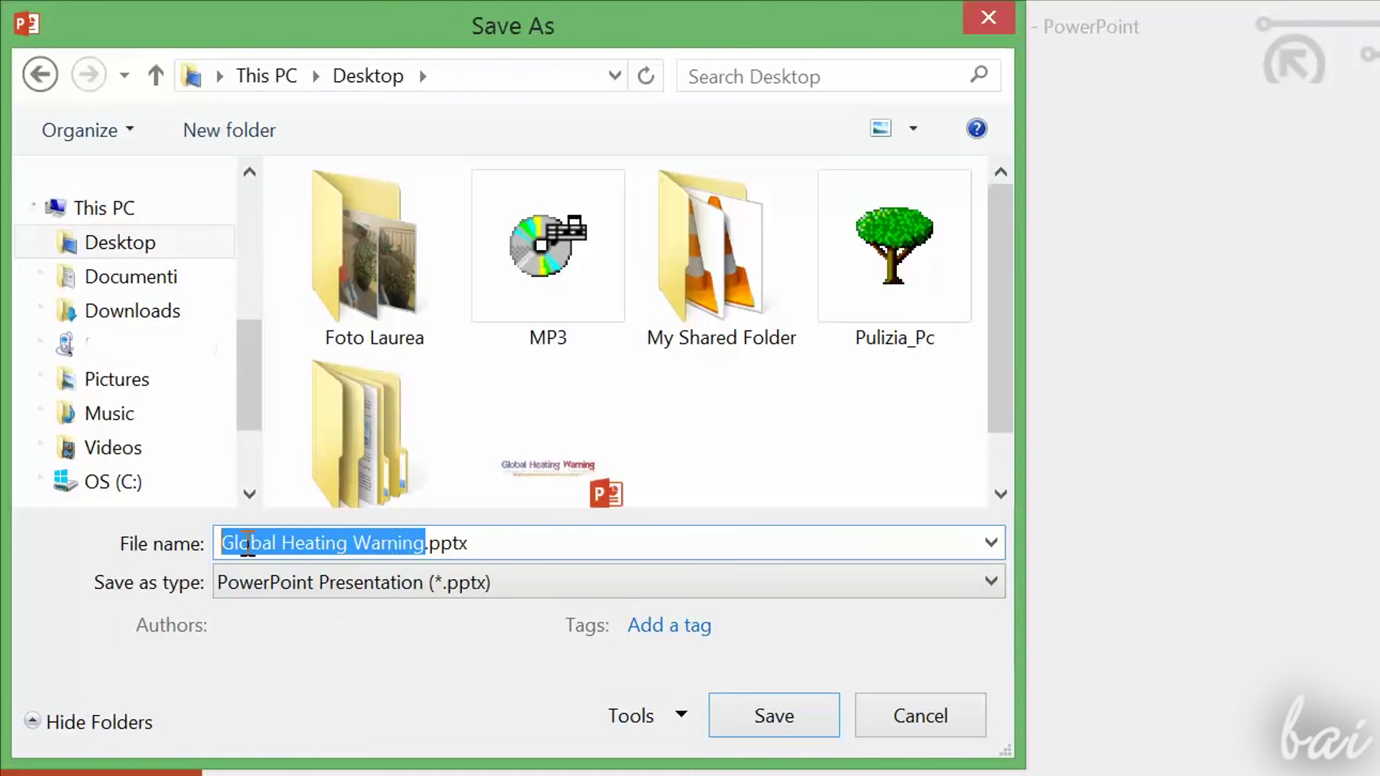
pyautogui.write('MyPre')
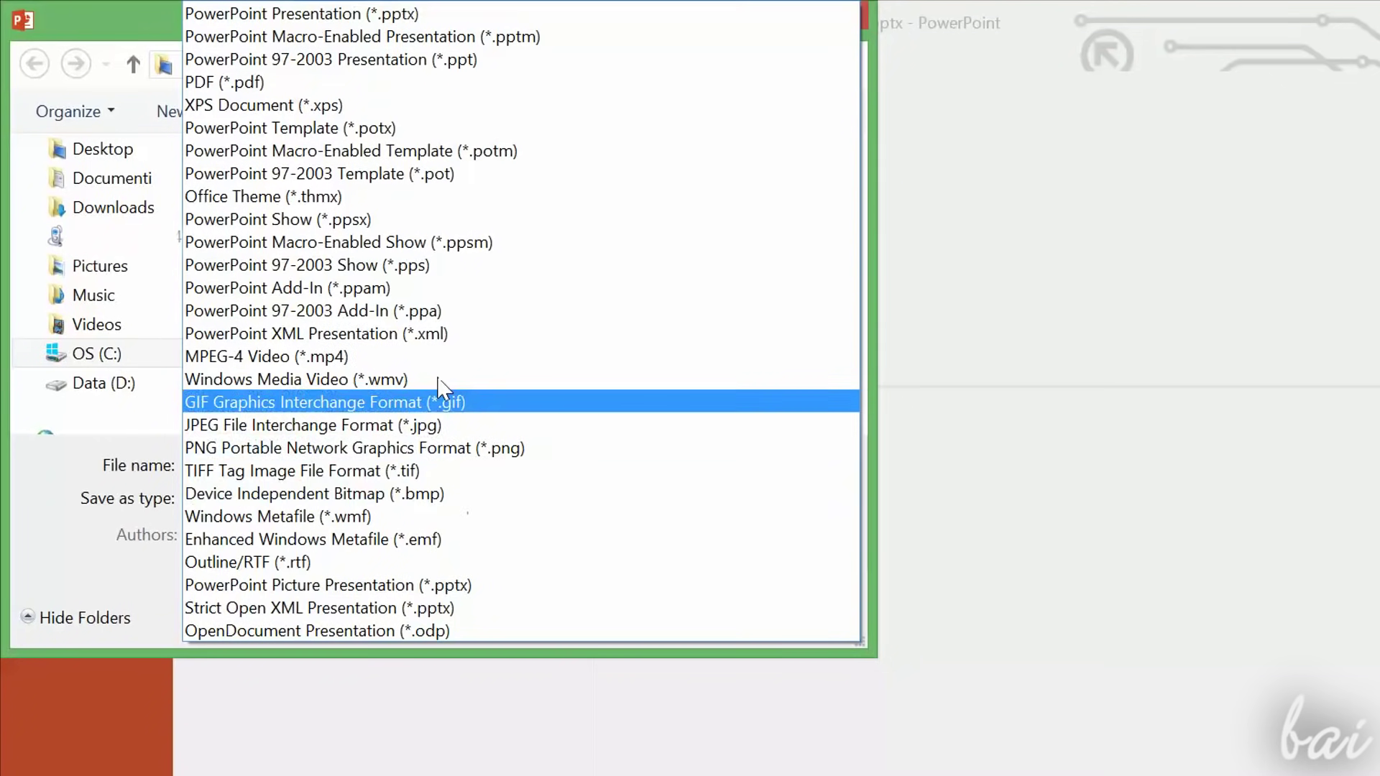
# - Save a PDF copy, page through its three slides, then return to PowerPoint's title slide
pyautogui.click(394, 91)
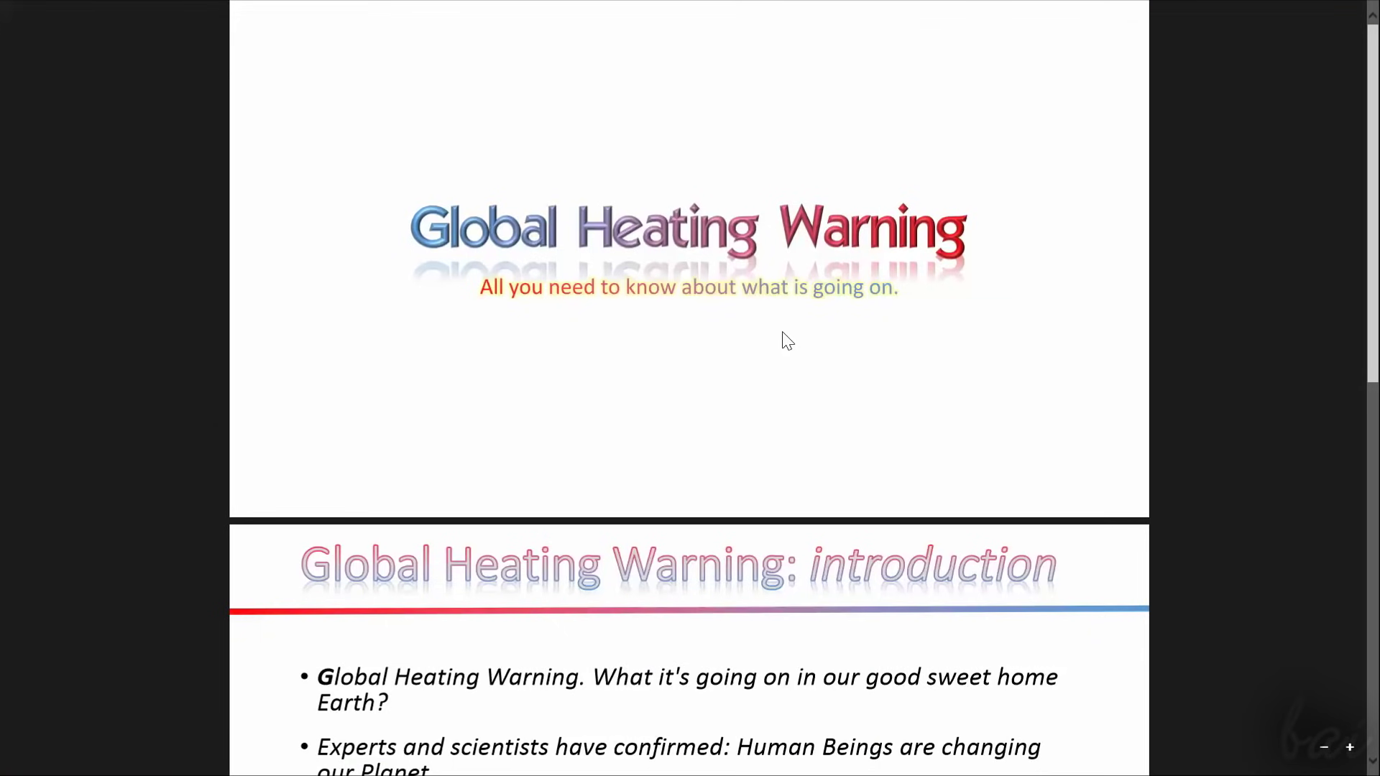
pyautogui.scroll(-5, 788, 340)
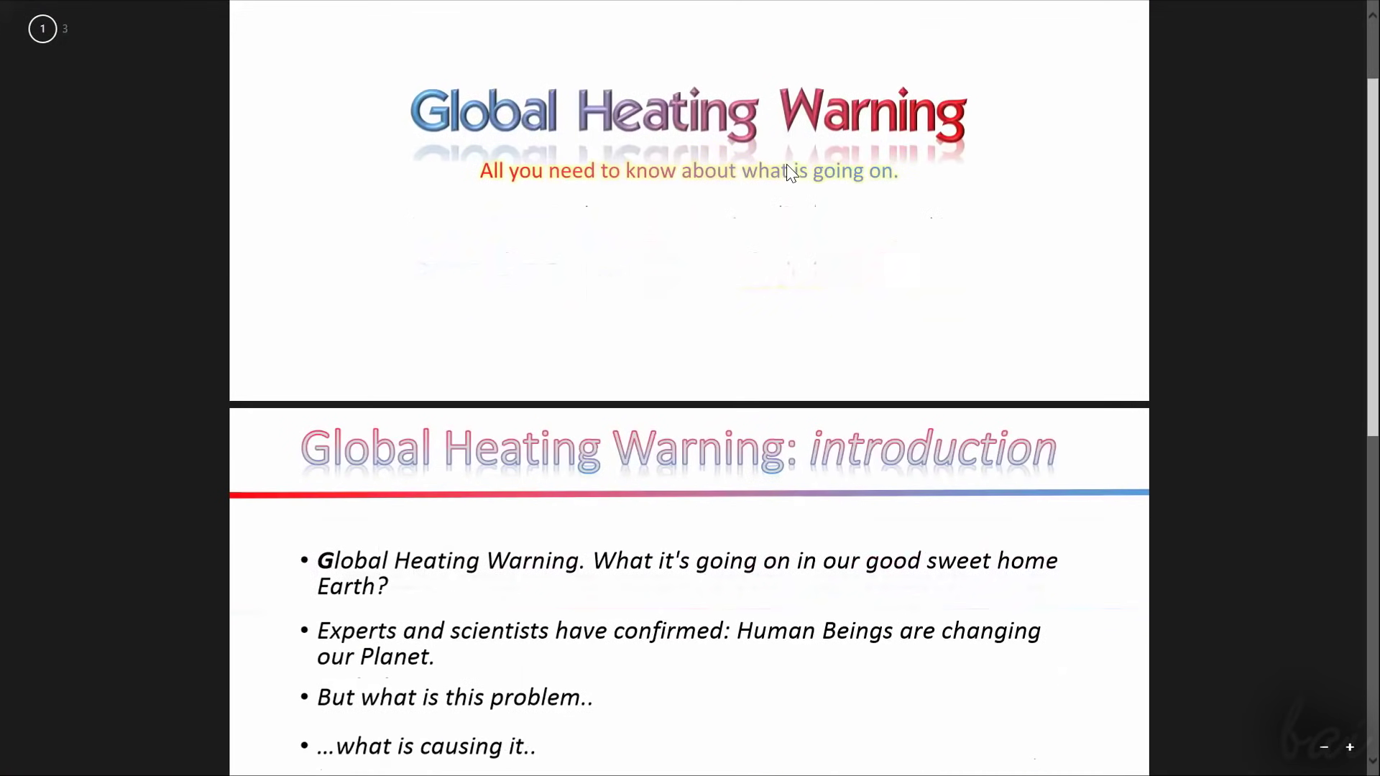
pyautogui.scroll(-6, 784, 304)
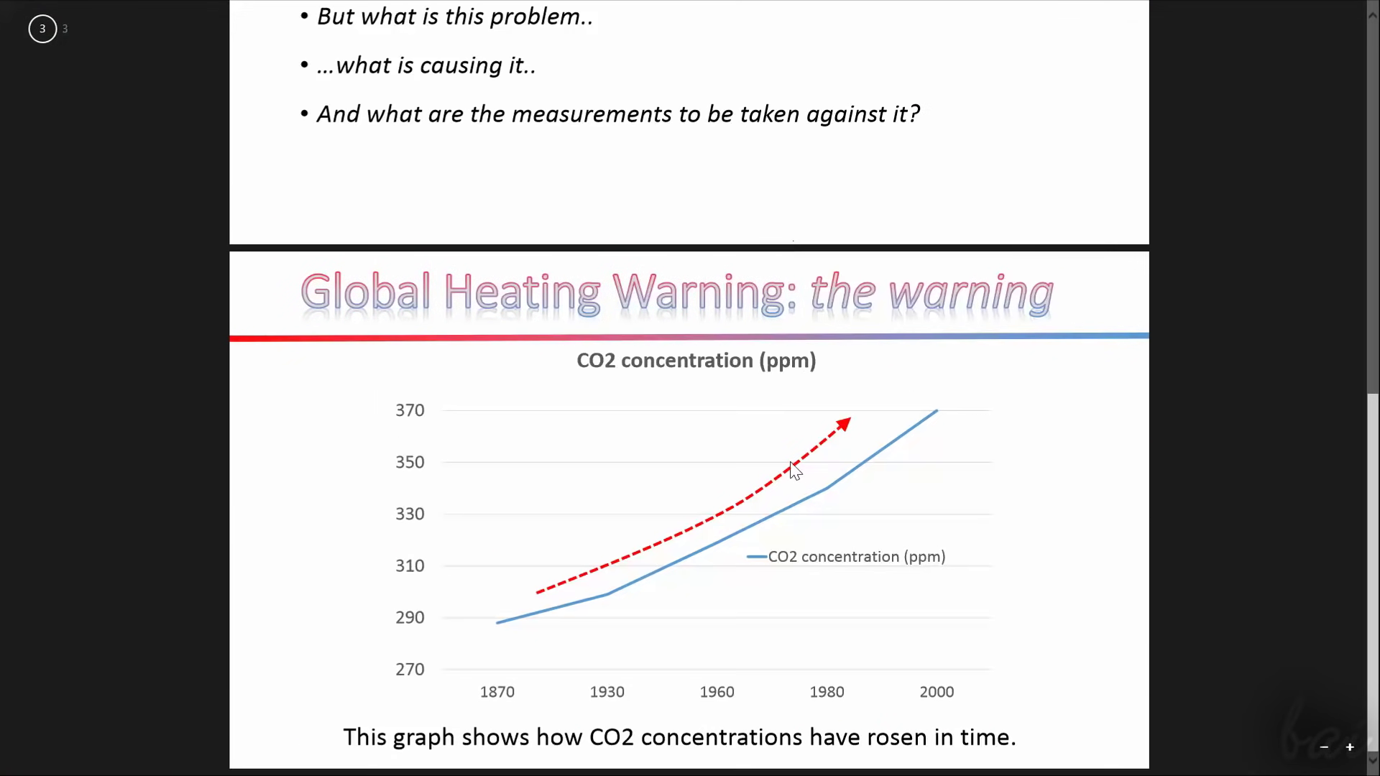
pyautogui.scroll(2, 825, 385)
pyautogui.scroll(-2, 769, 434)
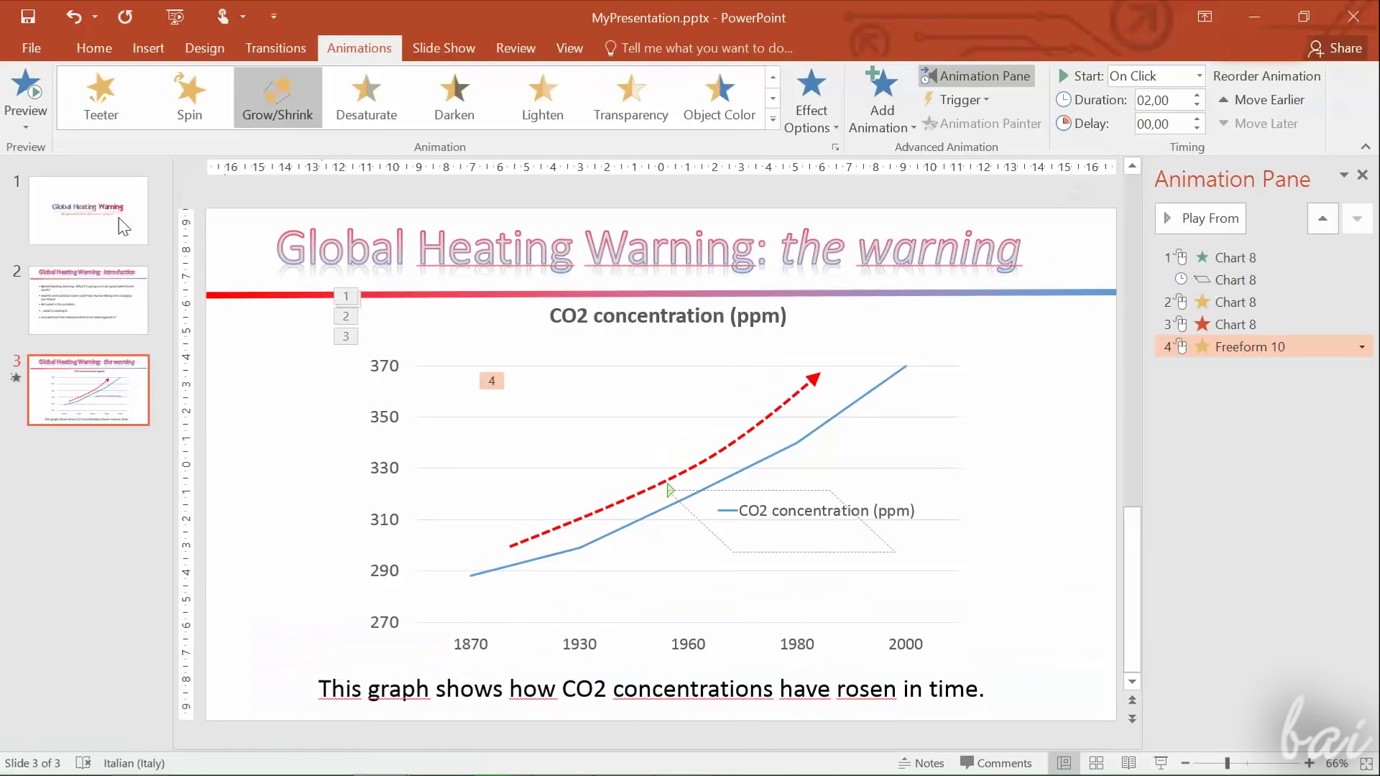
pyautogui.click(119, 219)
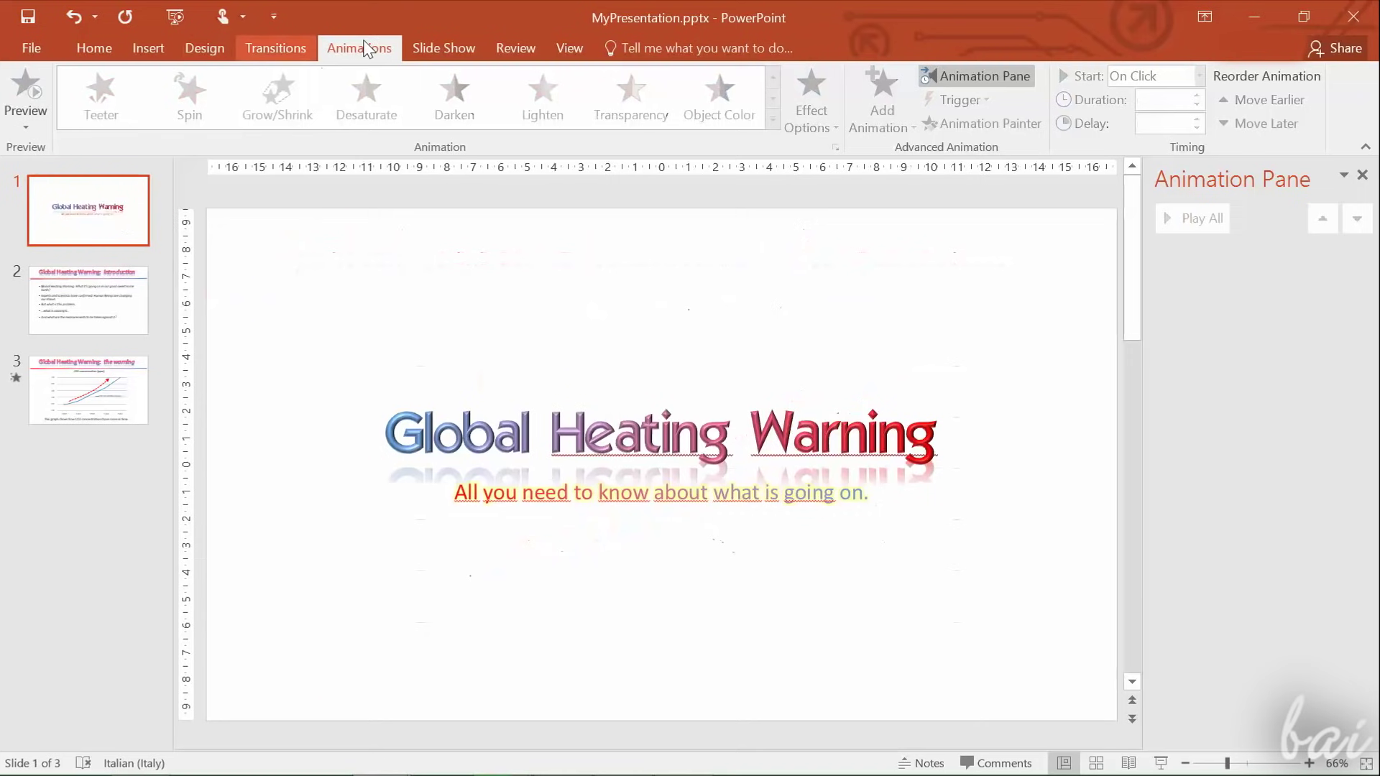
pyautogui.click(432, 49)
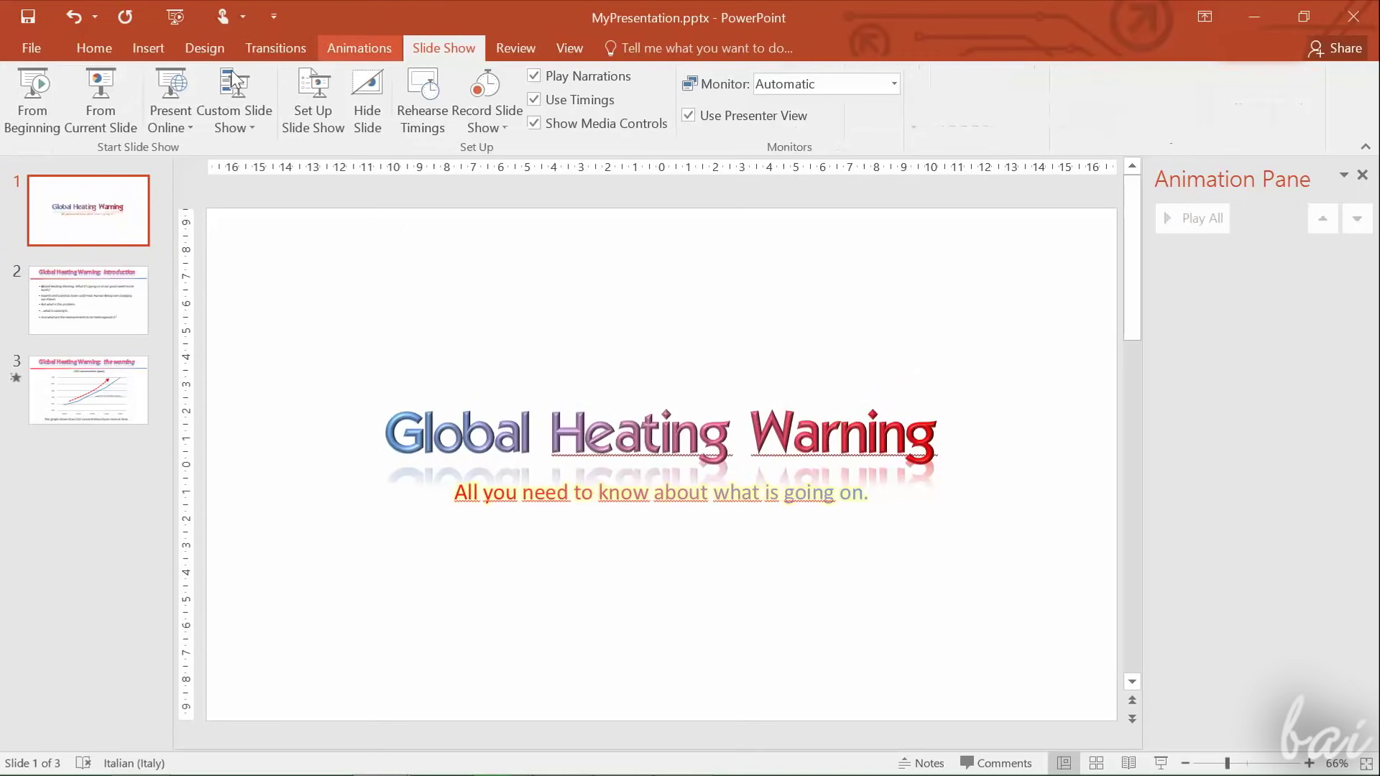